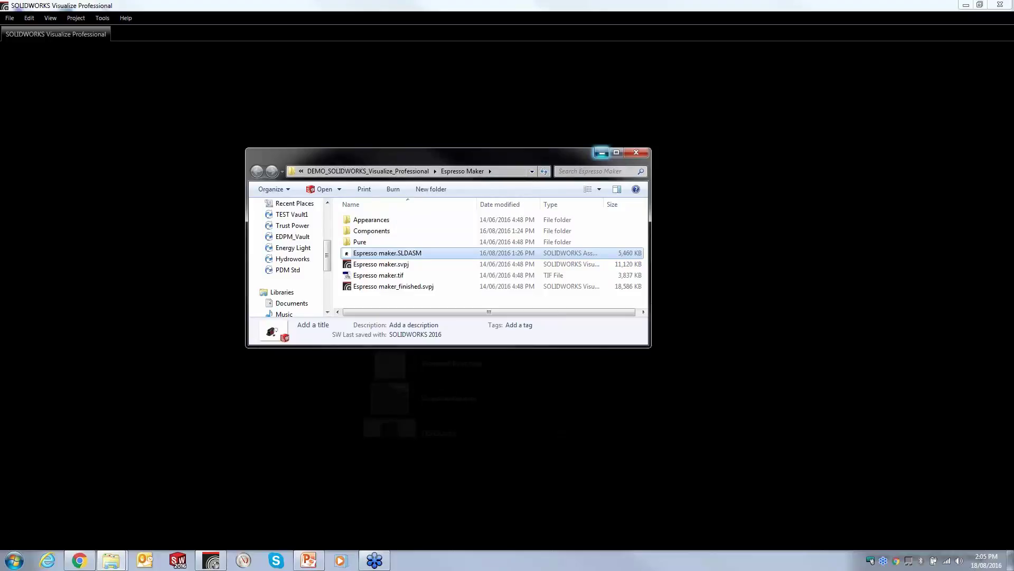
Import the Espresso maker.SLDASM assembly into a new project with Monitor File enabled and part grouping set to Automatic.
key(Return)
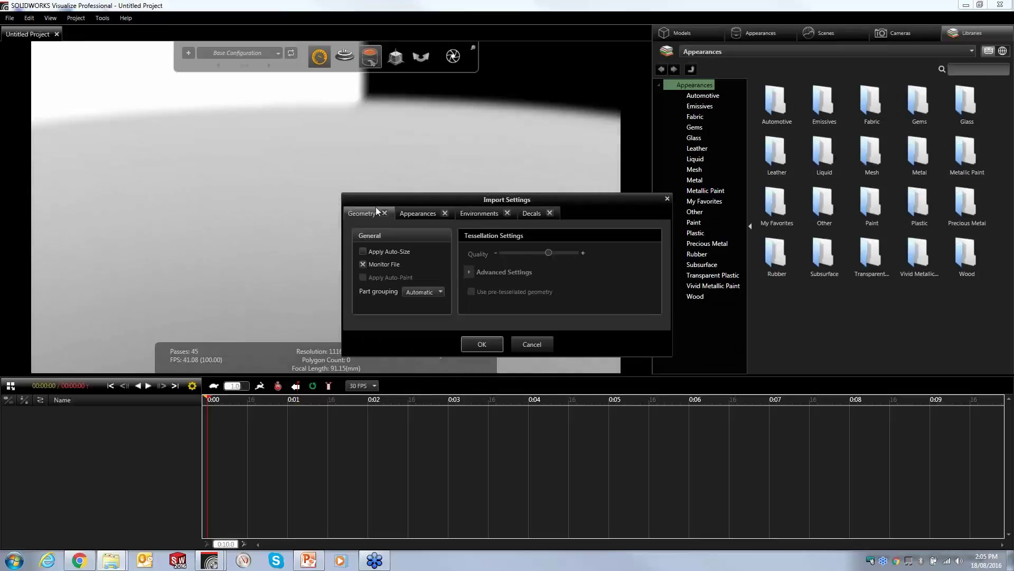
drag(426, 199, 350, 162)
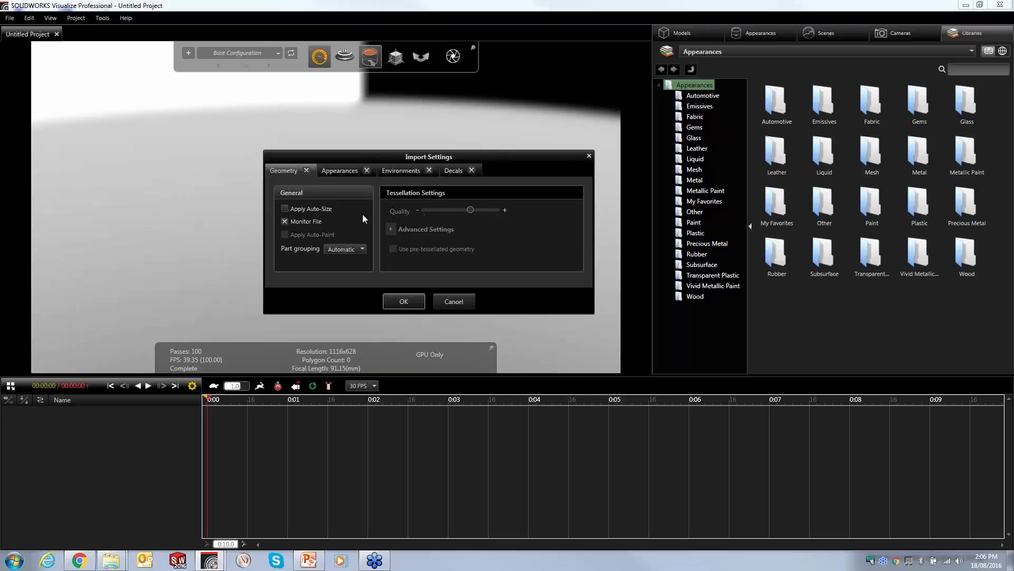
click(350, 252)
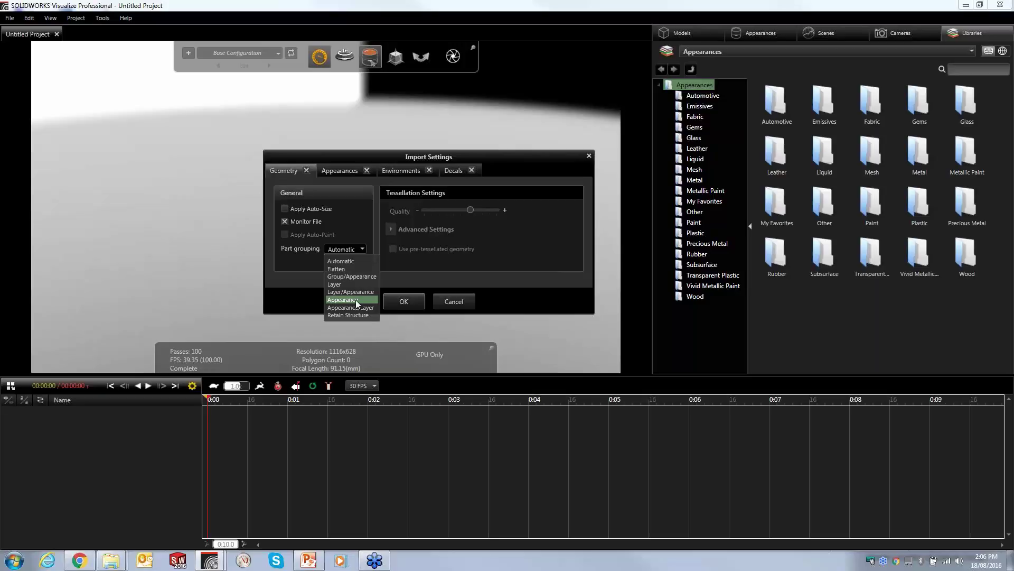
click(345, 261)
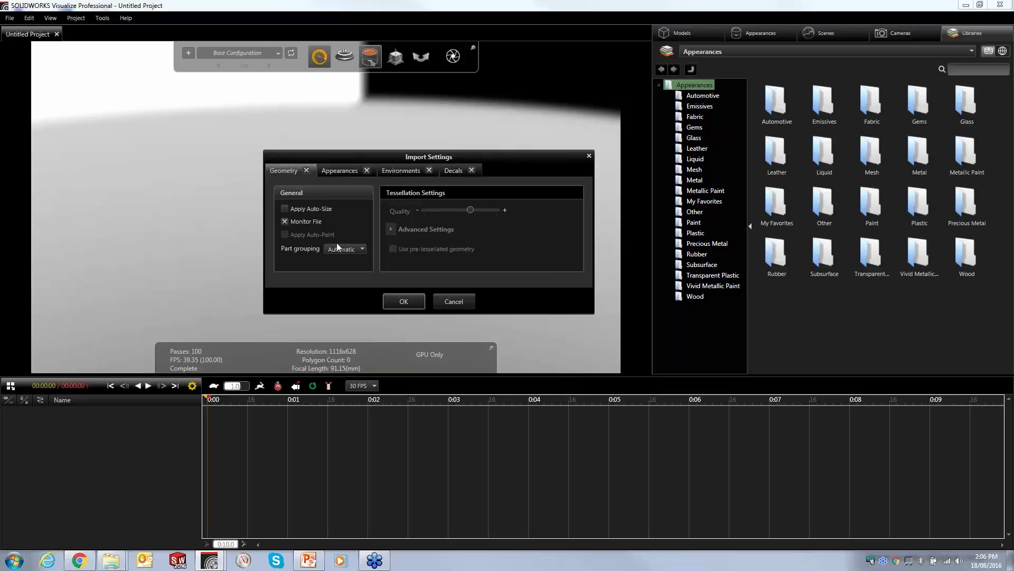
click(402, 301)
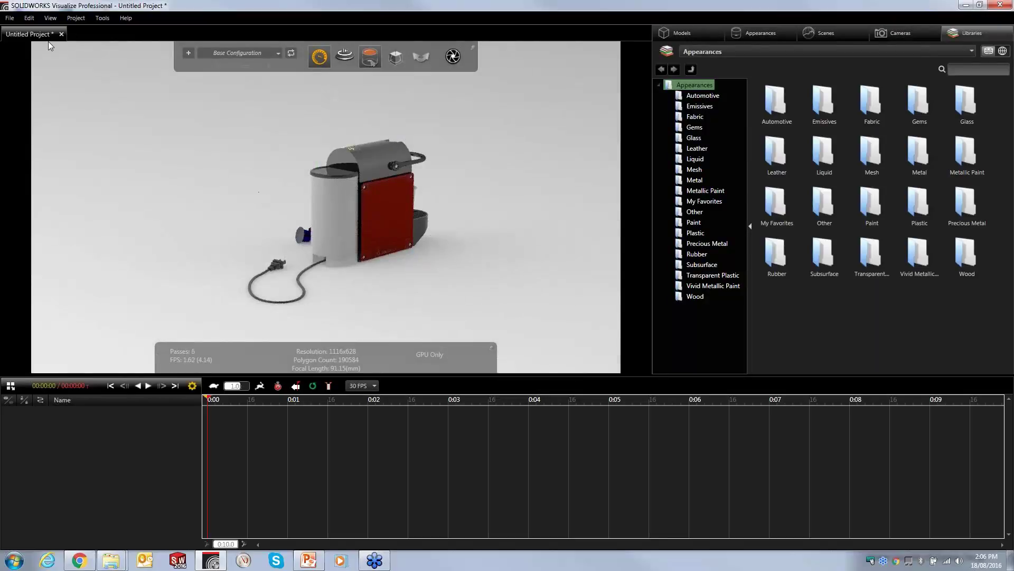
Review the list of file formats supported for model import without importing another file.
click(10, 18)
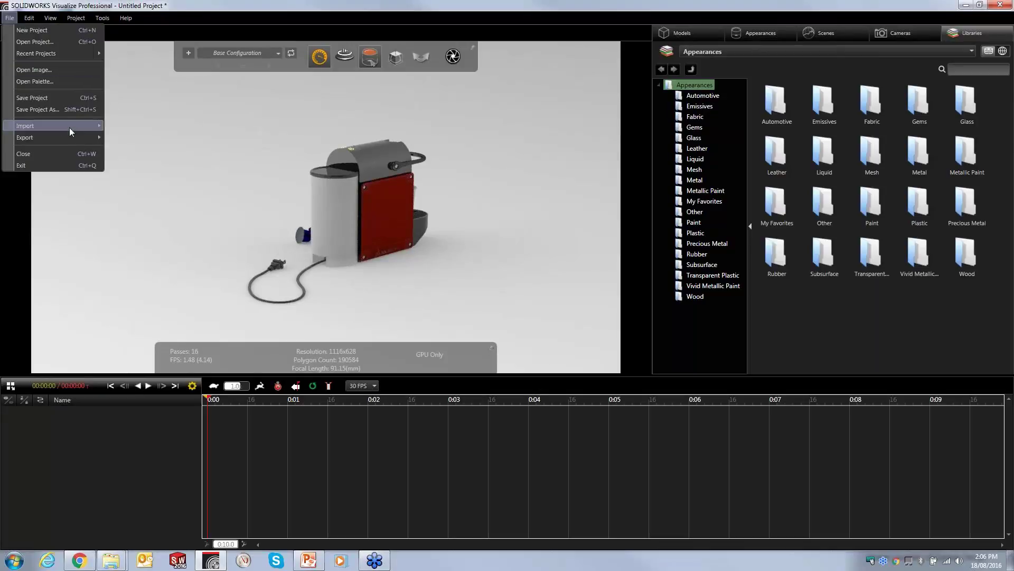
mouse_move(71, 128)
click(149, 127)
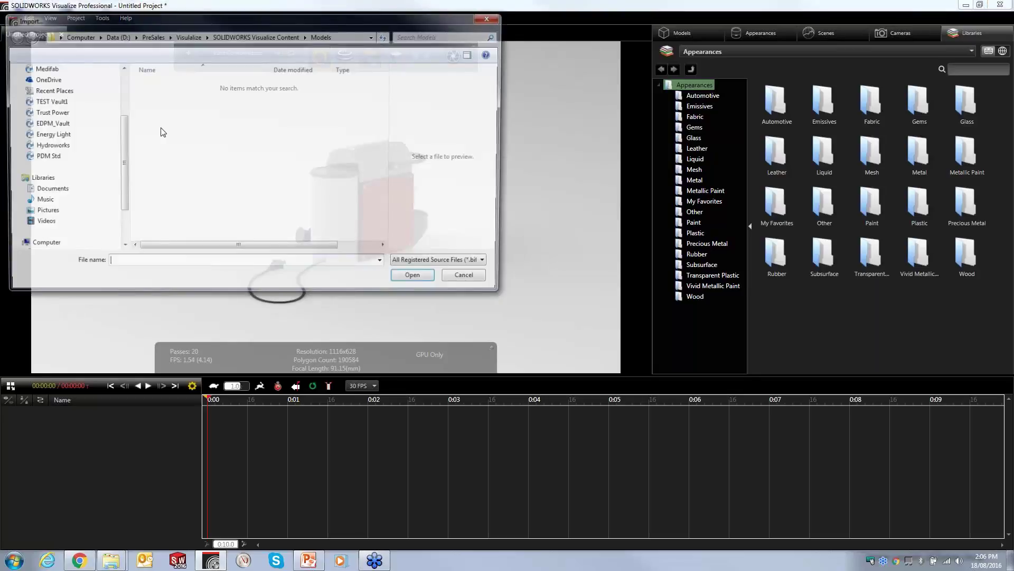
click(456, 265)
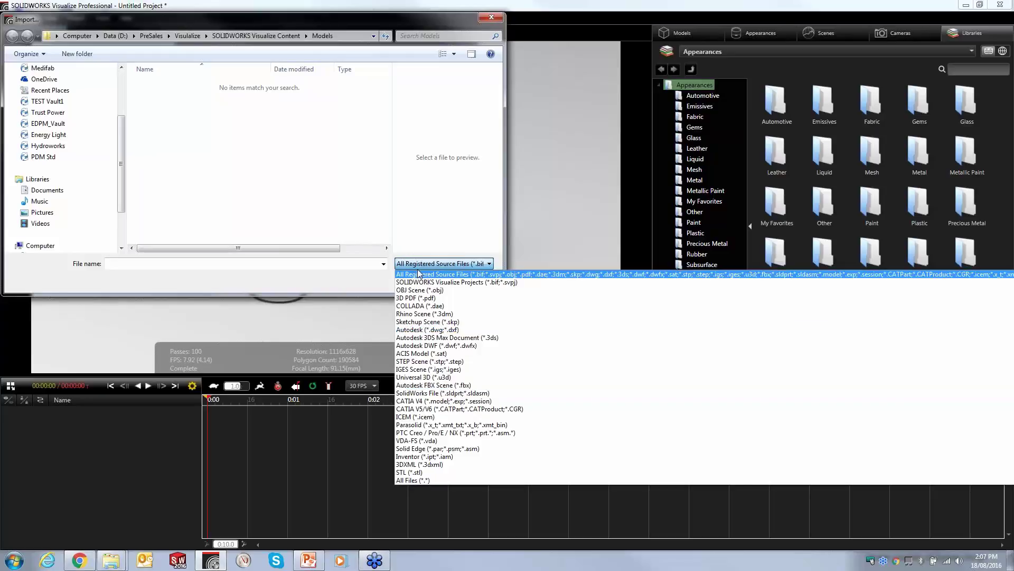
click(273, 165)
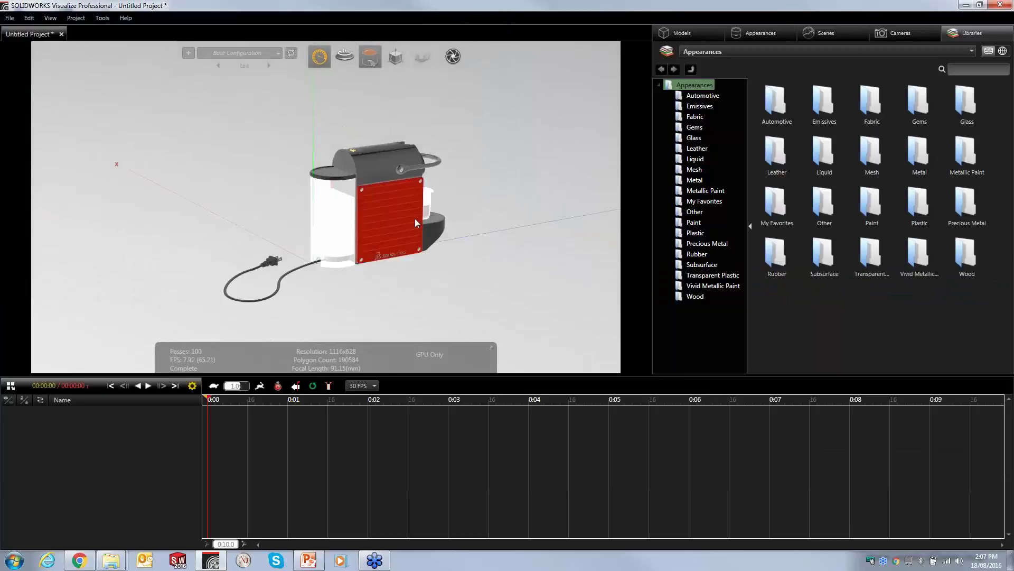
Compare the Preview, Fast and Accurate render modes on a close front view of the espresso maker, finishing in Fast mode.
drag(414, 218, 281, 236)
scroll(281, 236, up, 6)
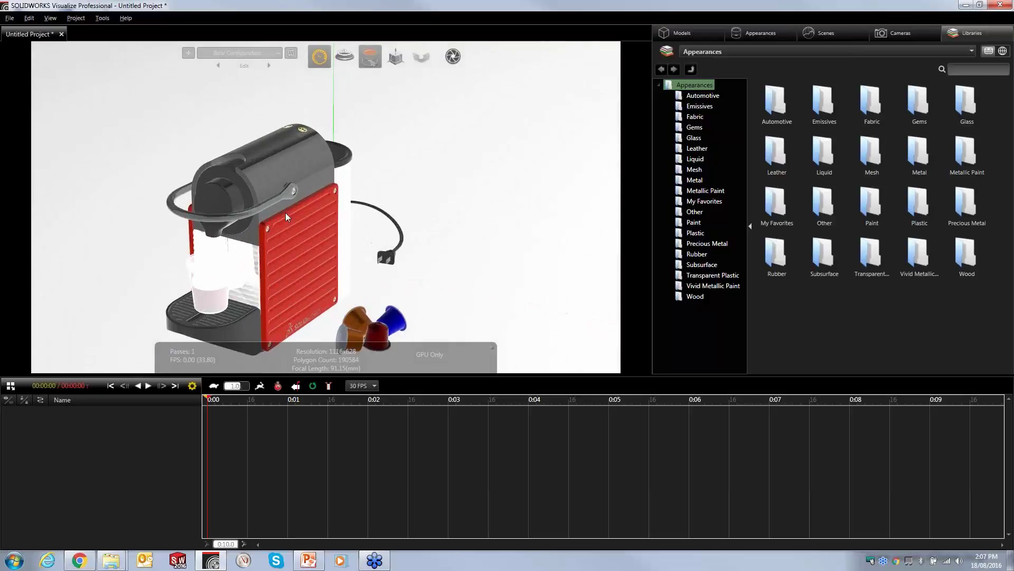
drag(409, 217, 403, 220)
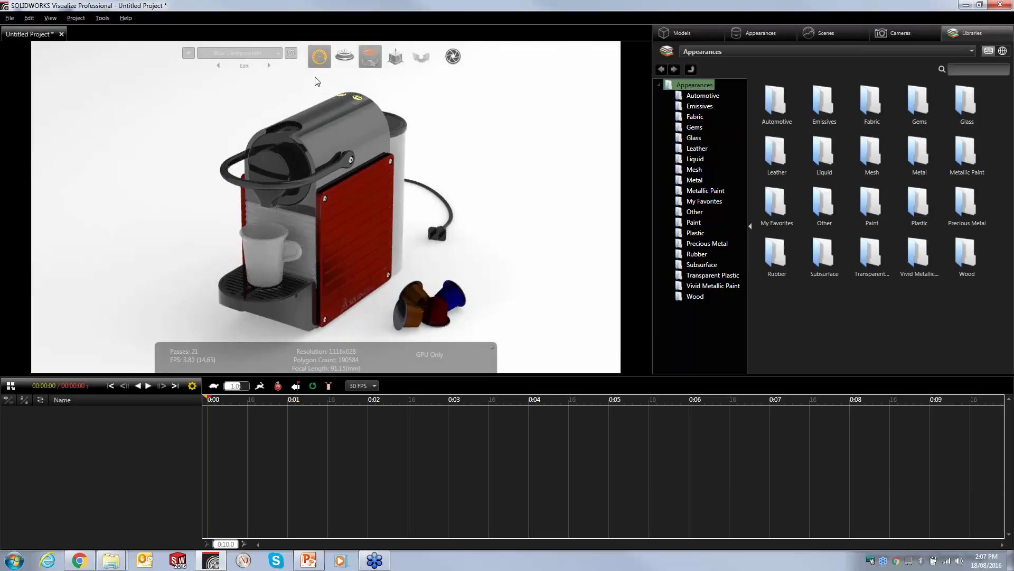
mouse_move(324, 62)
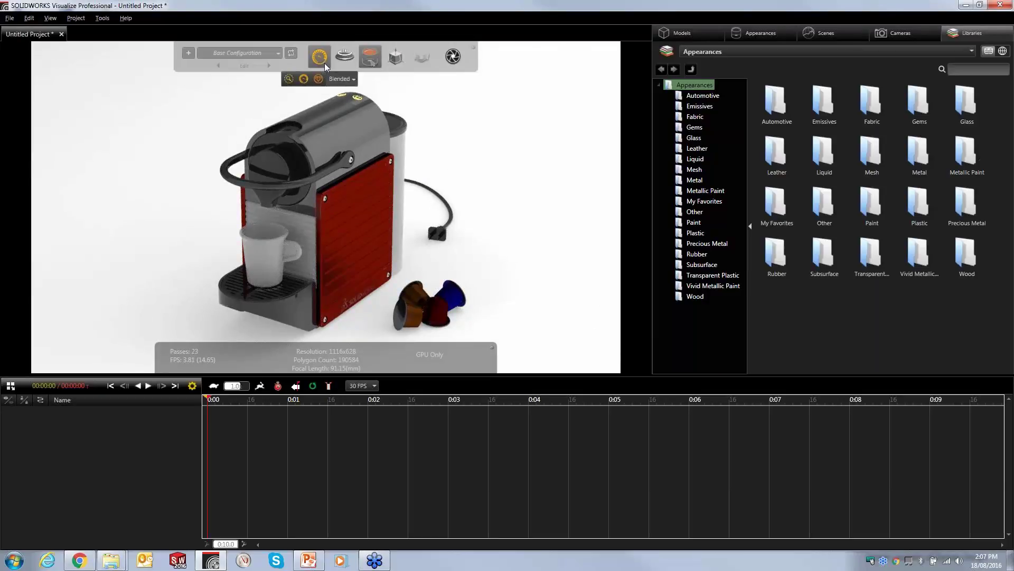
click(289, 80)
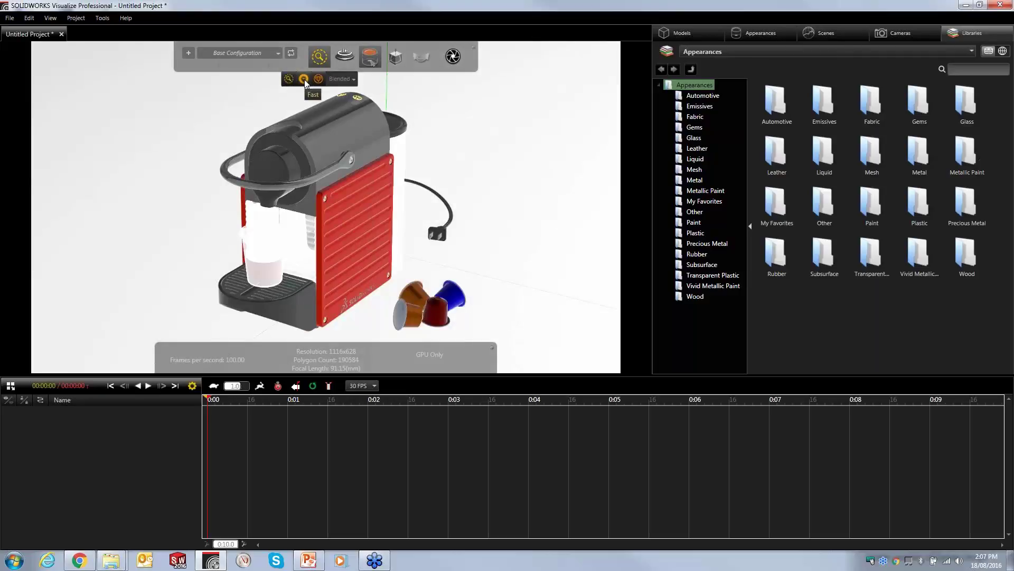
click(304, 79)
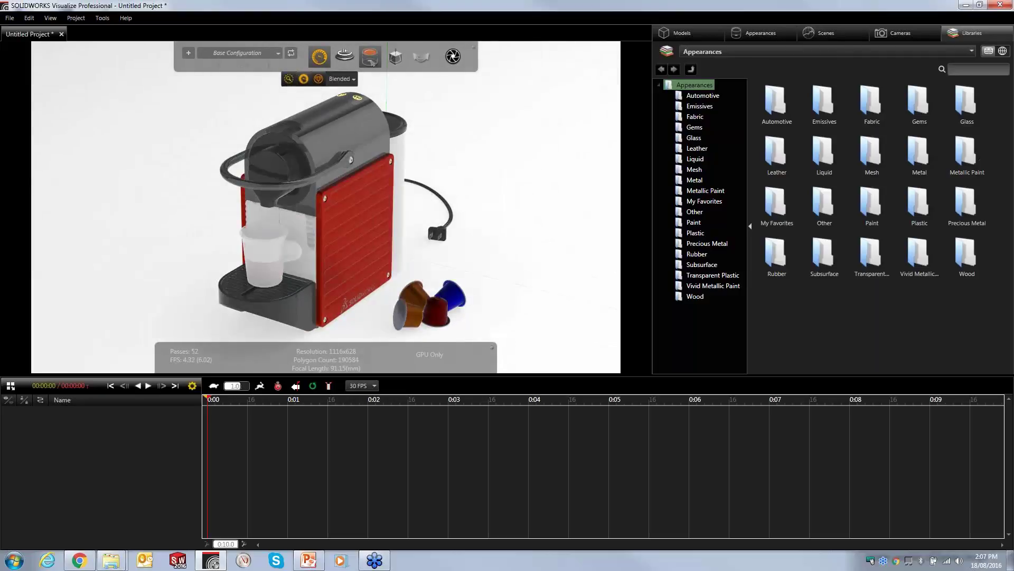
click(318, 79)
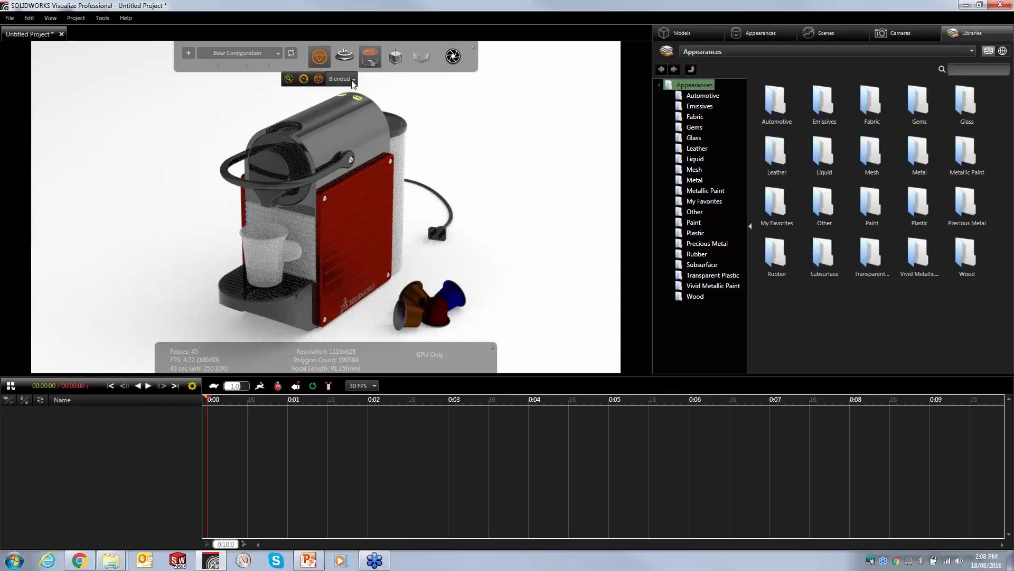
click(304, 79)
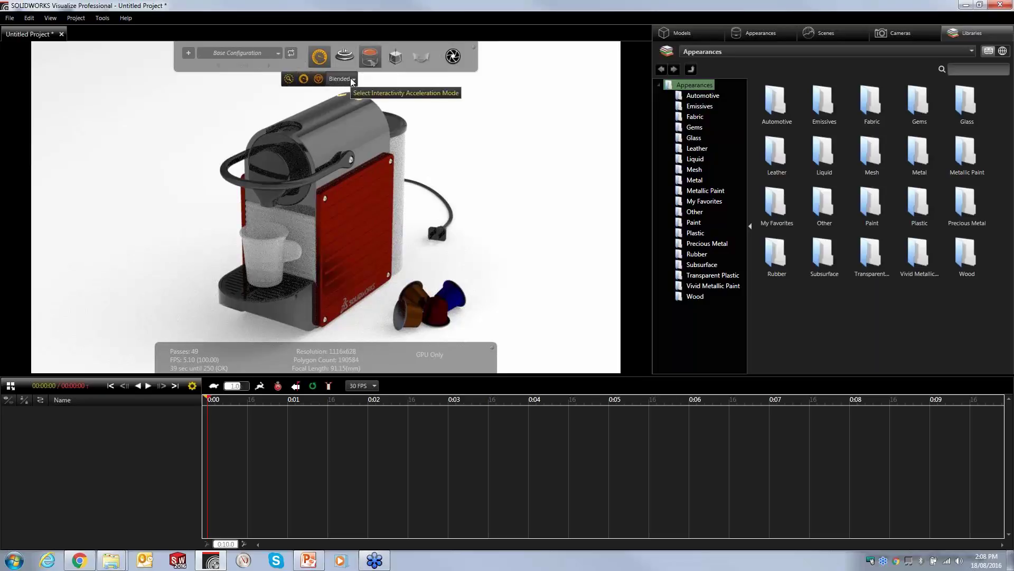
Set the interactivity acceleration mode to Downscaled and test it by orbiting the espresso maker slightly.
click(353, 79)
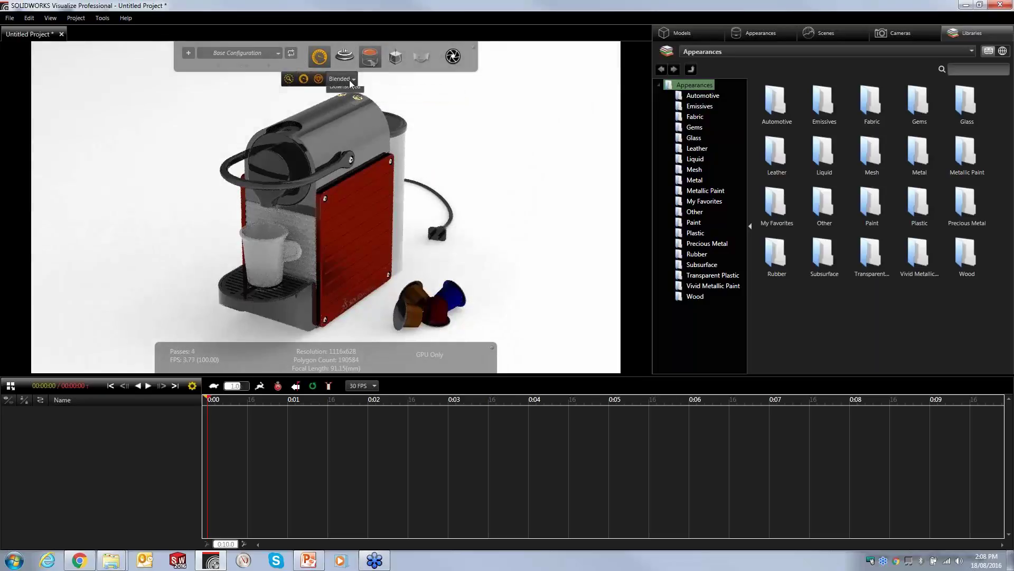
click(338, 109)
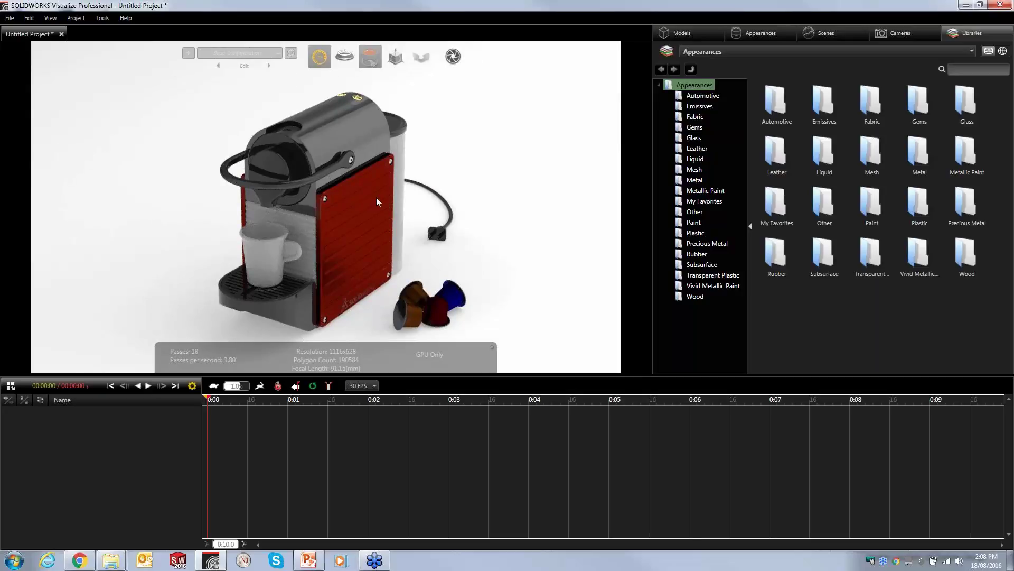
drag(376, 197, 339, 202)
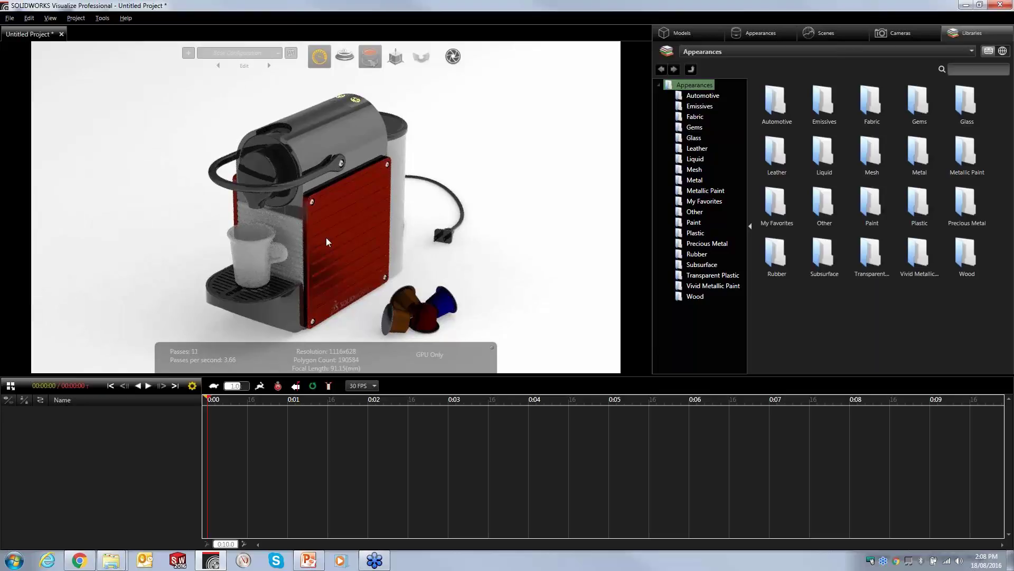
drag(325, 237, 322, 228)
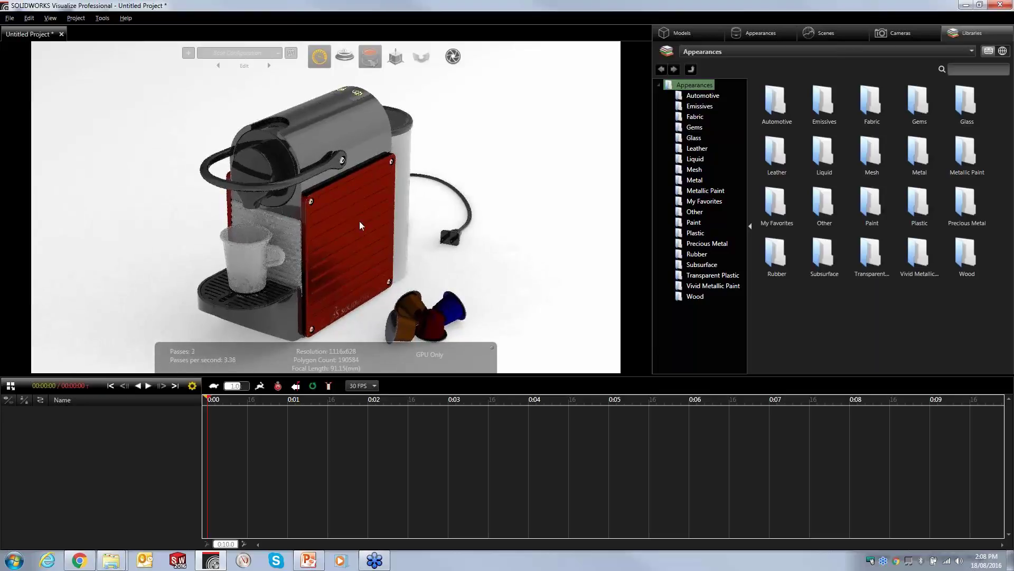
Expand the Espresso maker's Root group to examine its parts and locate the fifth socket button head cap screw in the model.
click(674, 32)
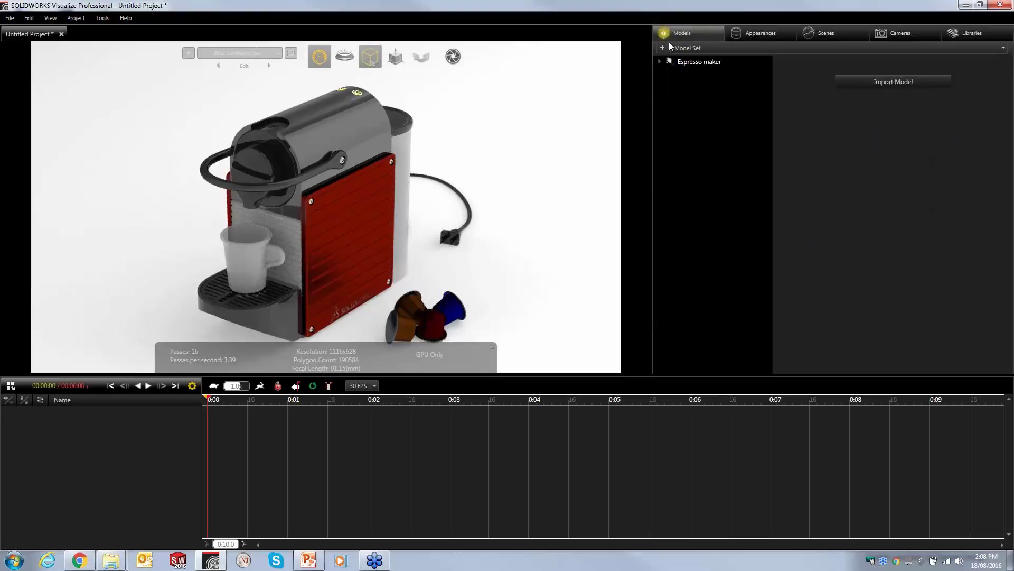
click(661, 61)
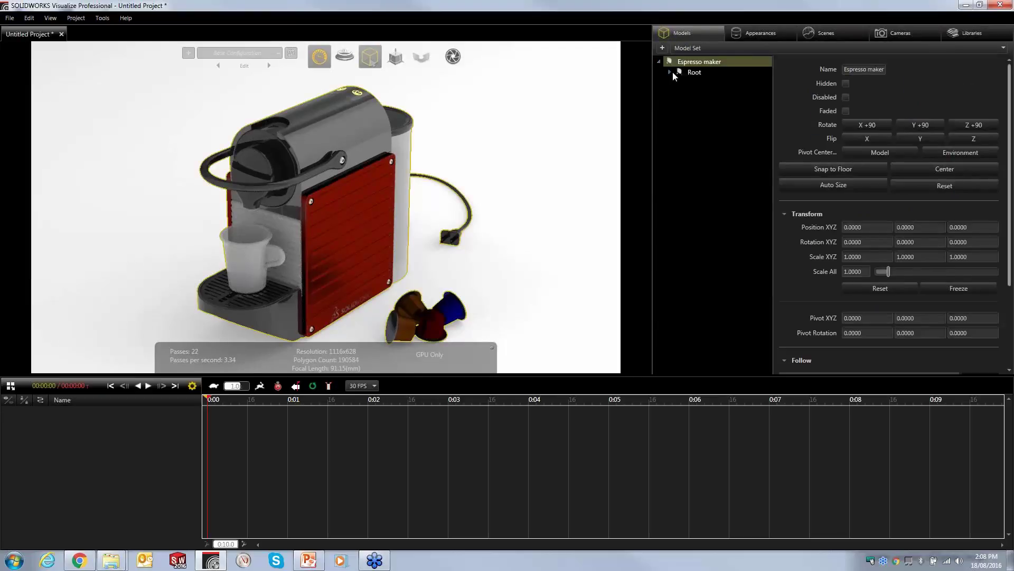
click(674, 72)
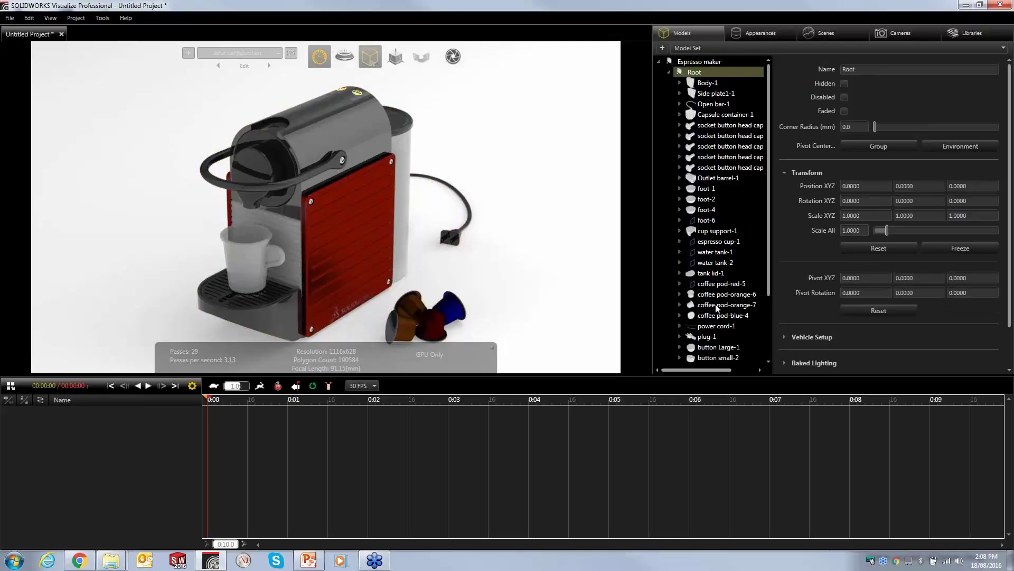
click(703, 167)
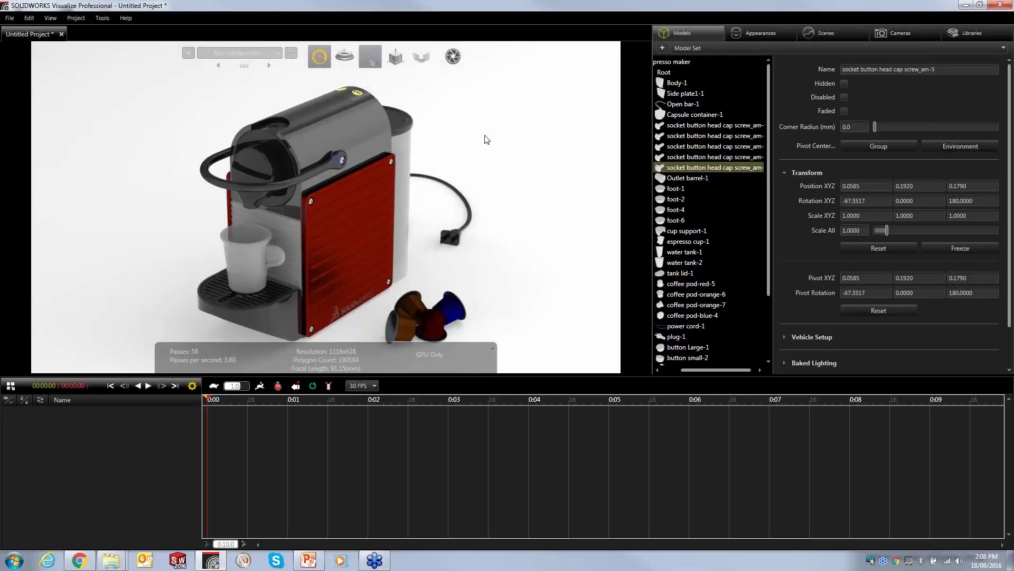
Merge the two red side plates into a single part and check that they are selected together.
click(376, 191)
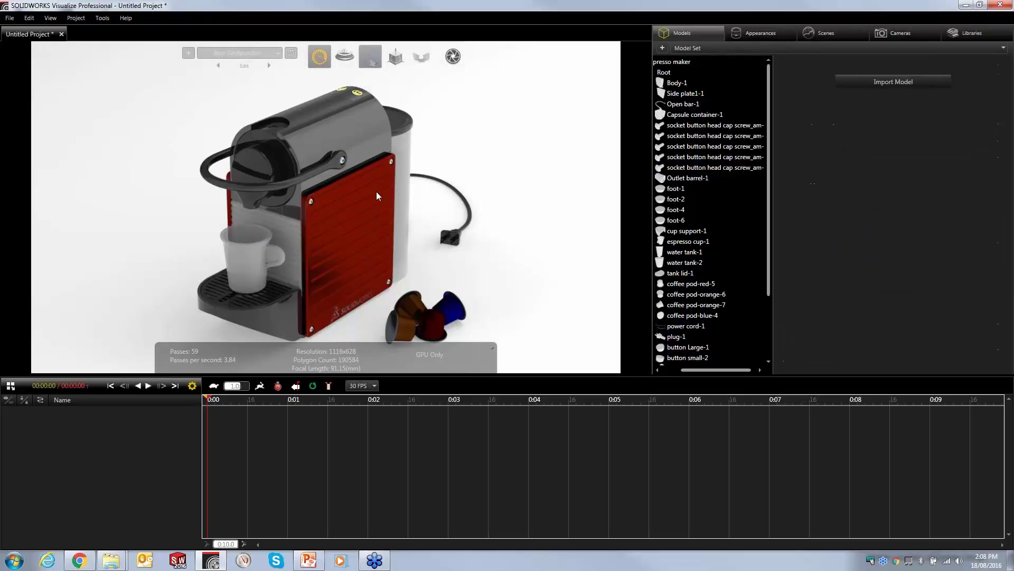
ctrl+click(230, 191)
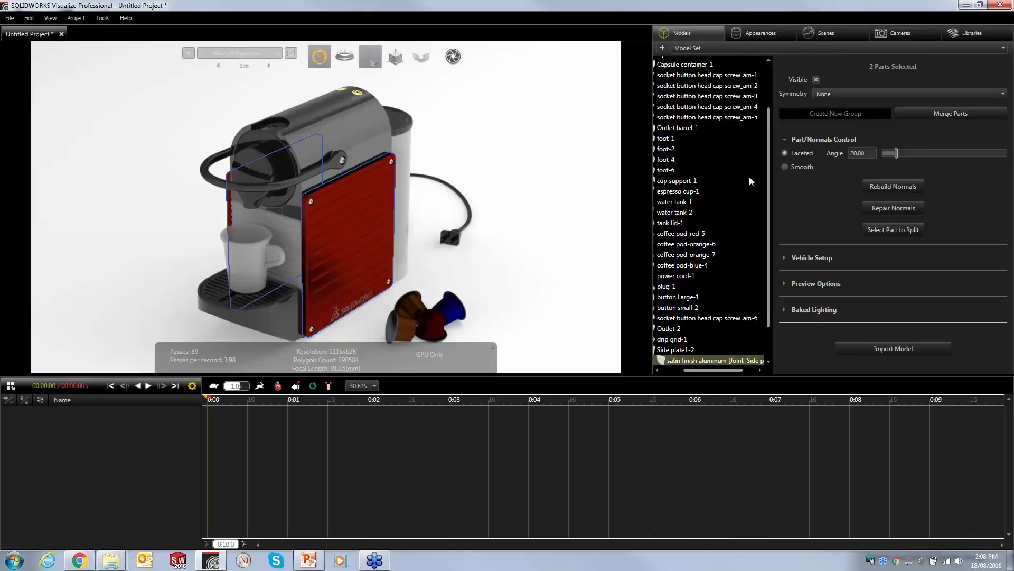
click(926, 113)
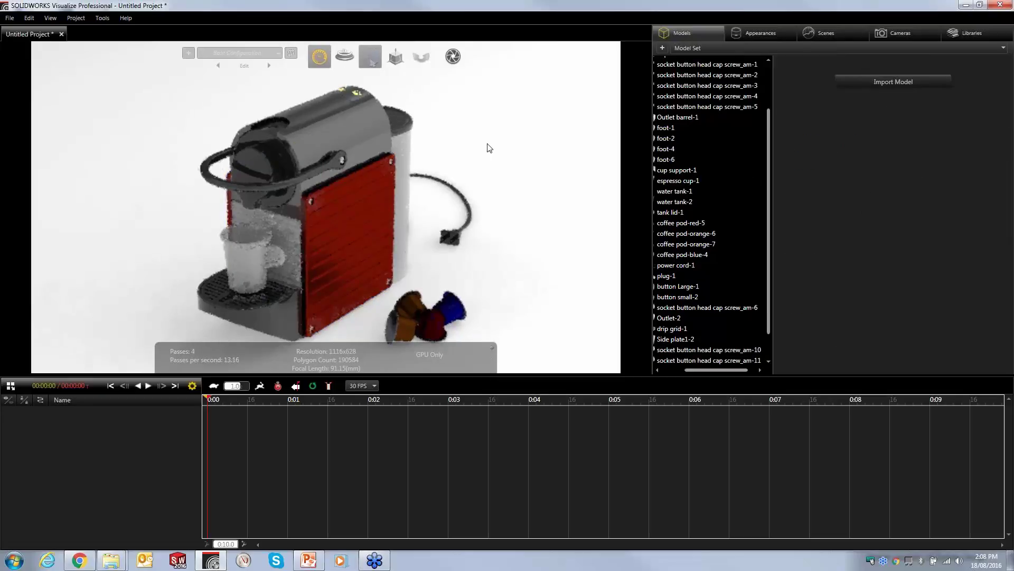
click(349, 206)
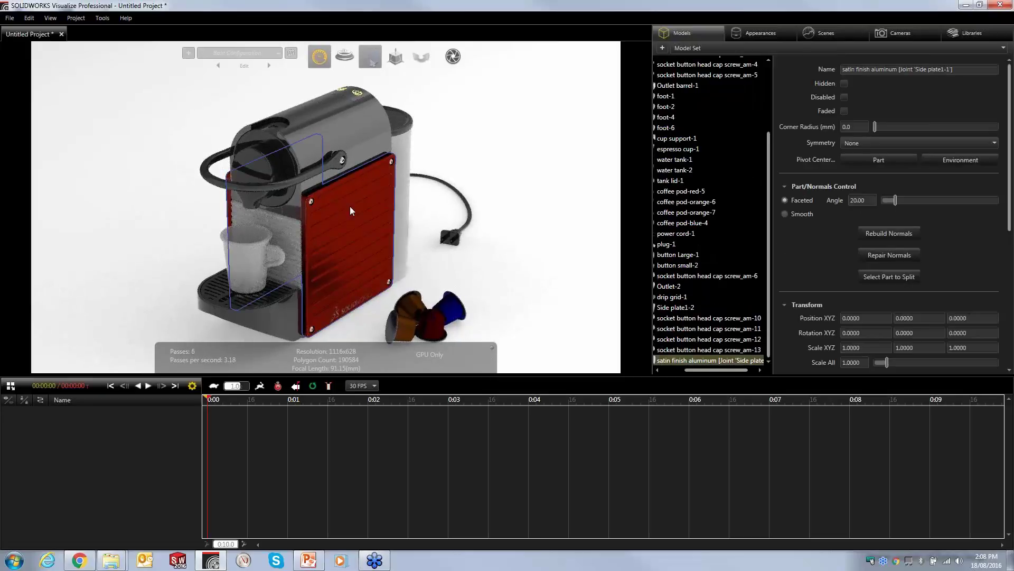
click(348, 207)
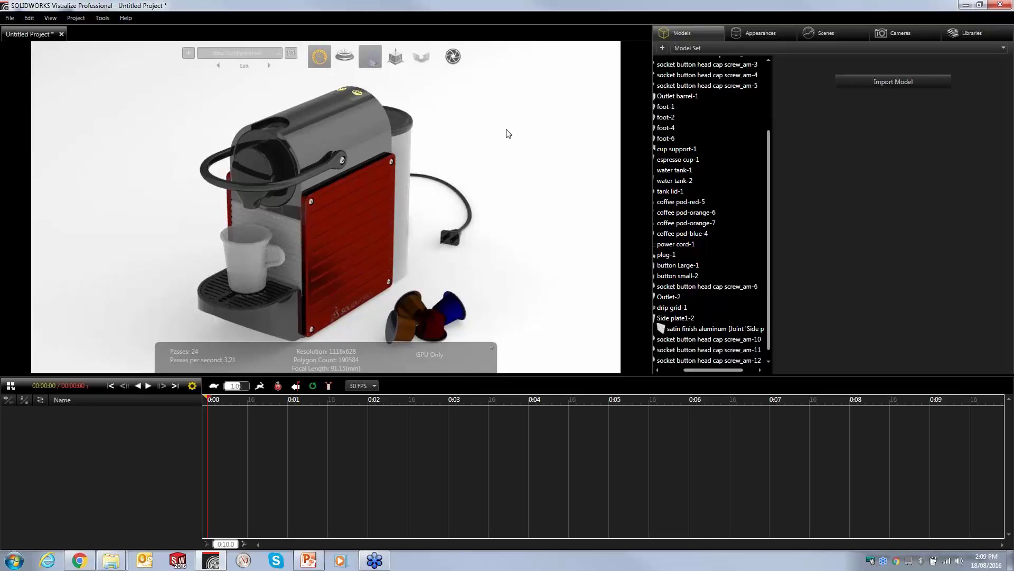
Change the appearance type of the espresso cup's acrylic-2 material to Glass.
click(750, 35)
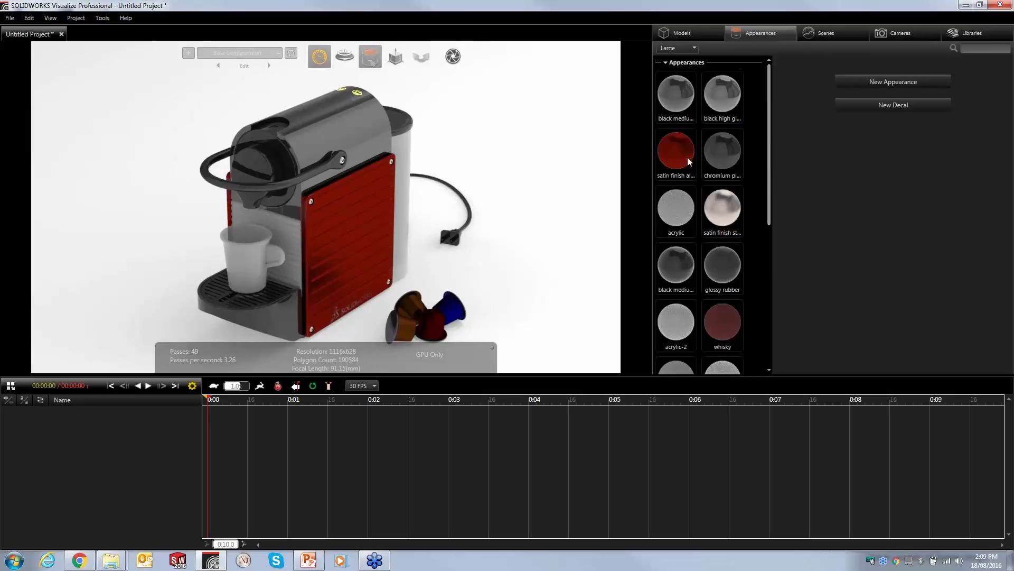
drag(770, 150, 785, 94)
click(241, 239)
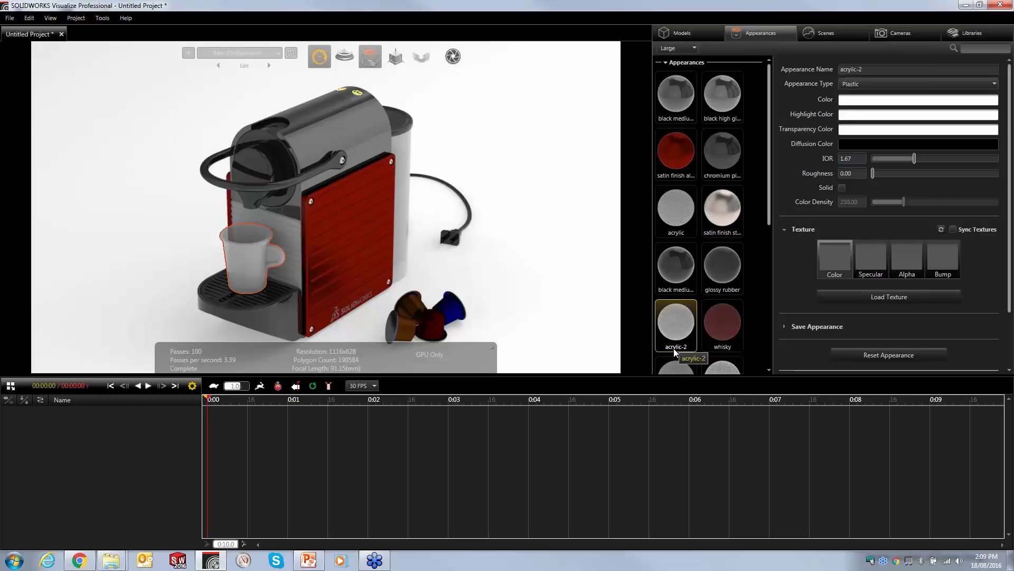
click(871, 84)
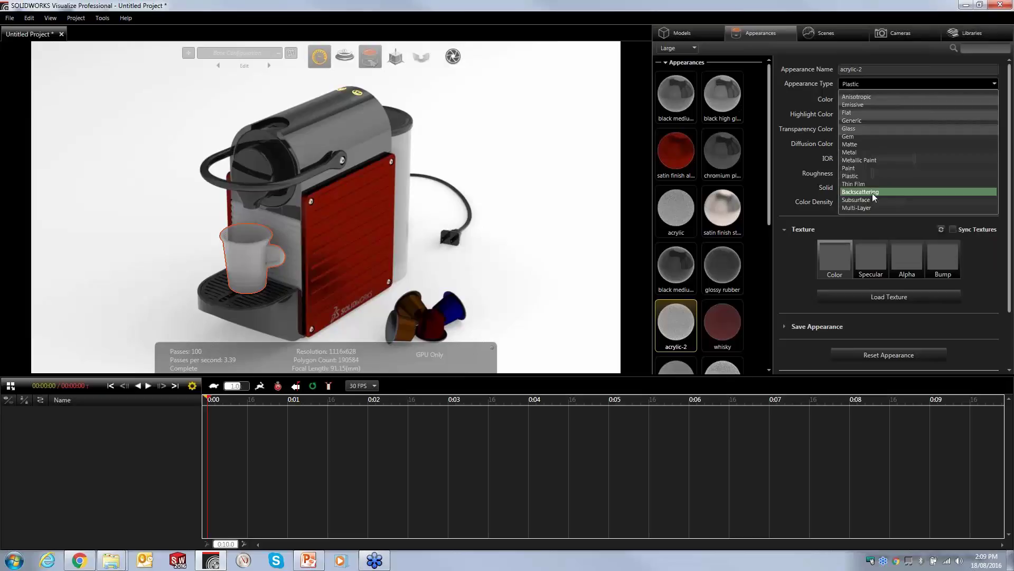
click(860, 129)
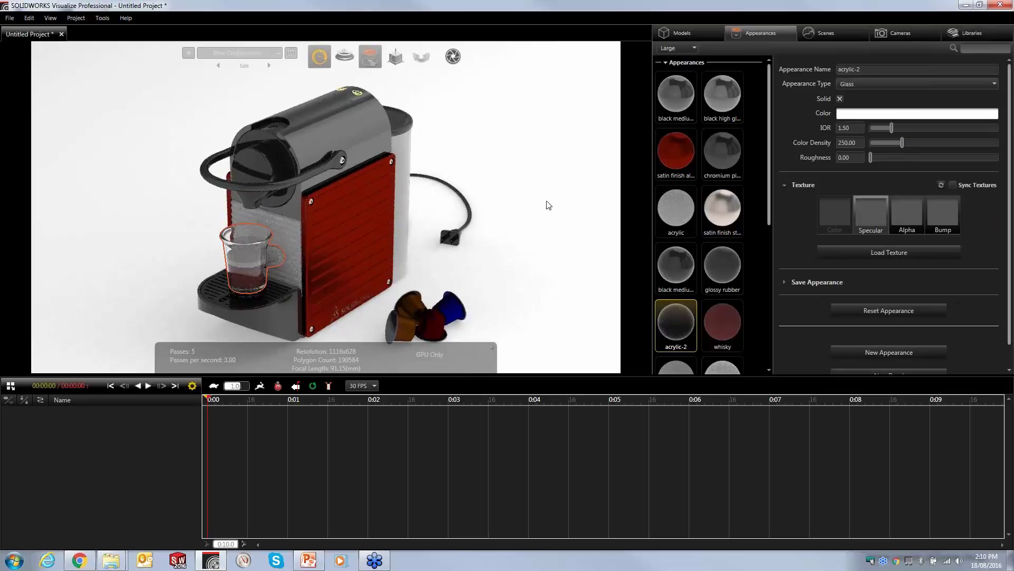
Set the cup's glass color to bright green with hue 138.7, saturation 92.1 and value 93.0.
click(855, 115)
click(785, 176)
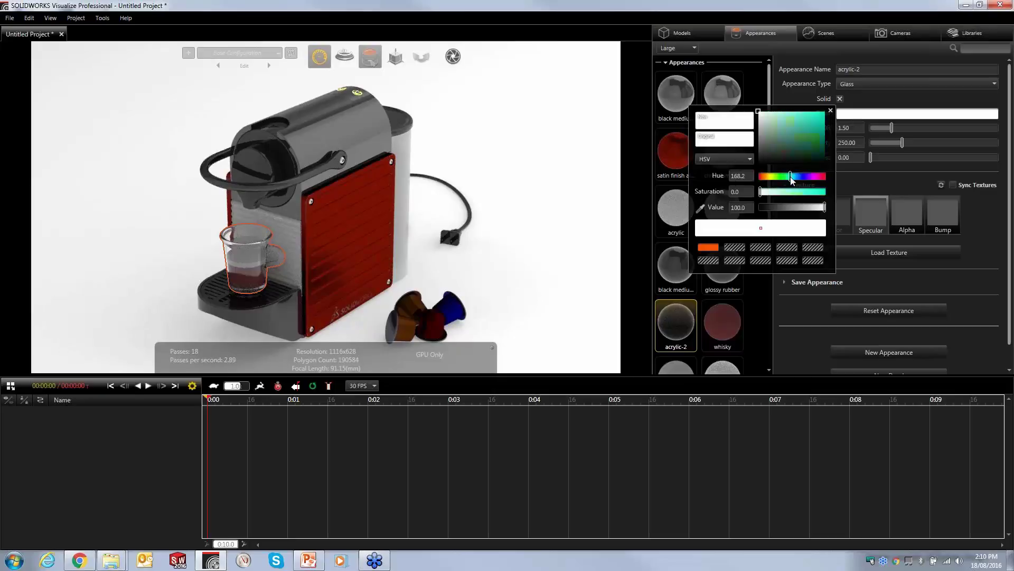
click(819, 115)
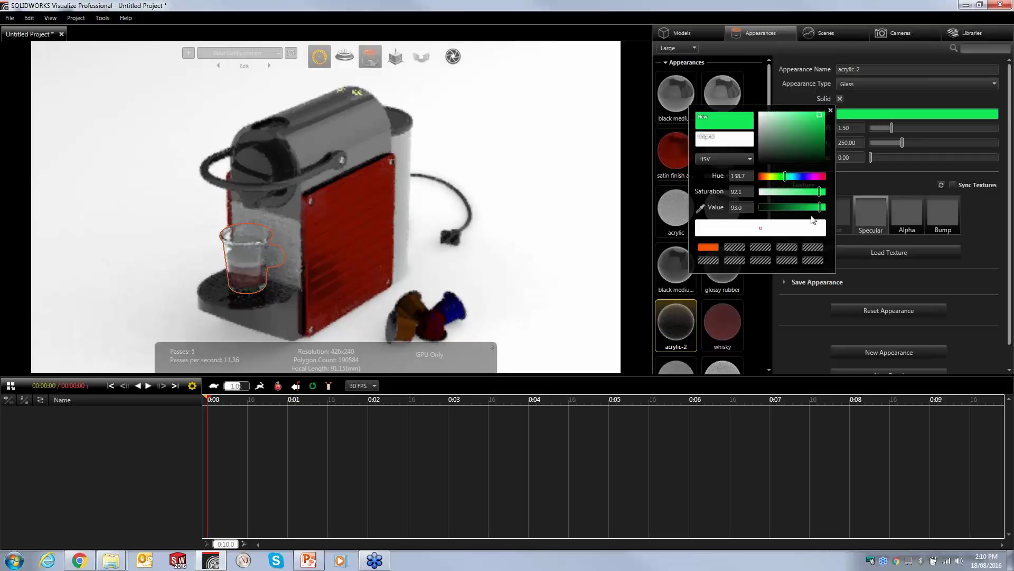
Reduce the color density of the cup's green acrylic-2 glass to 133.42.
click(831, 111)
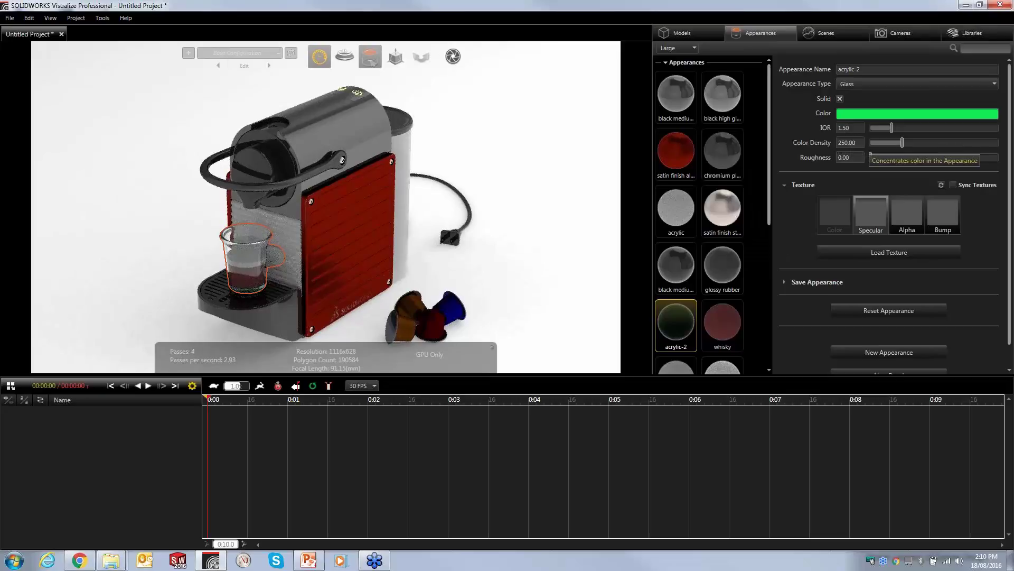
drag(905, 144, 887, 142)
click(550, 137)
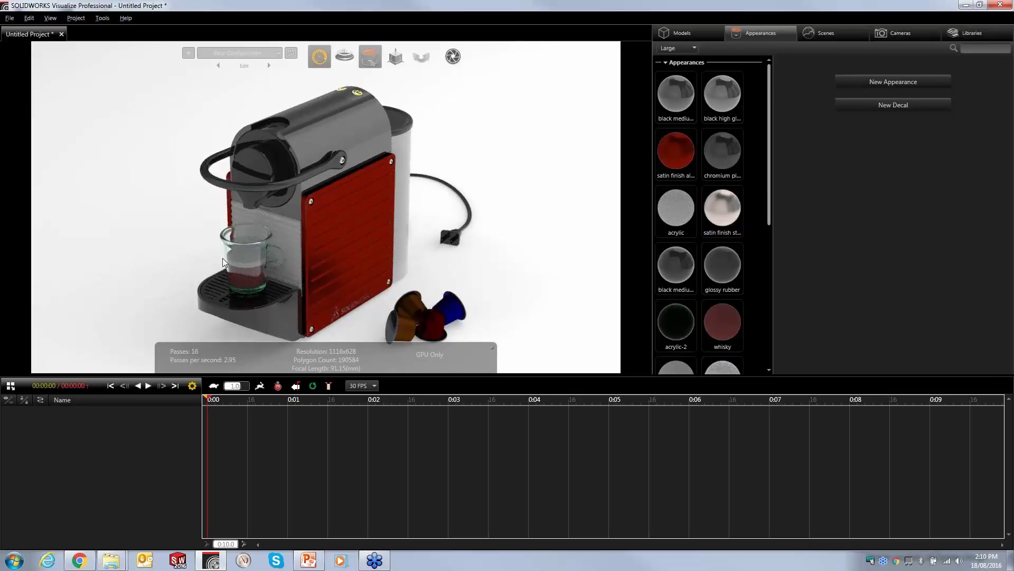
key(alt)
Change the acrylic-2 glass color to pure white with saturation 0.0 and value 100.0, and check the cup.
click(676, 323)
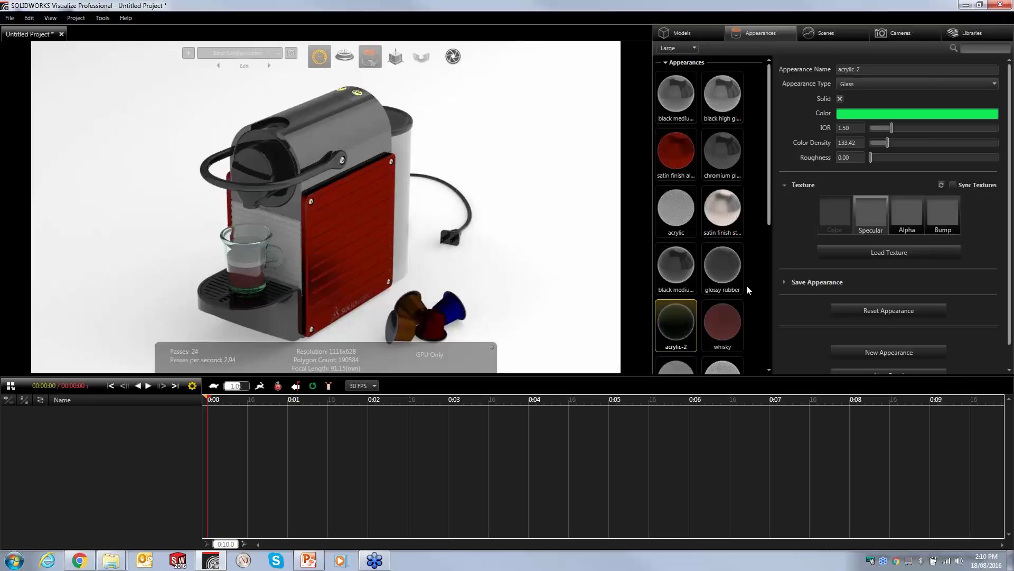
click(885, 115)
click(759, 112)
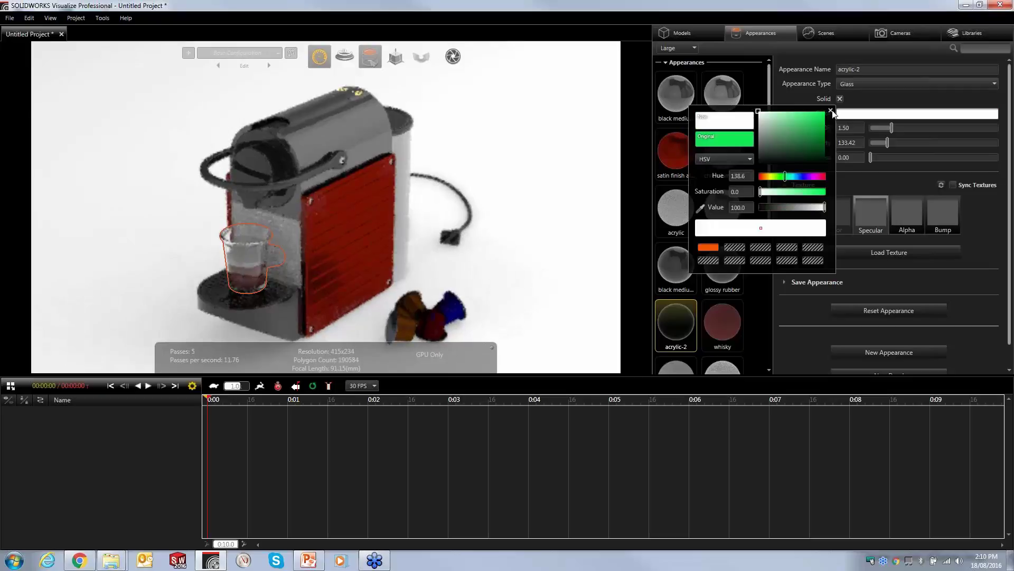
click(506, 162)
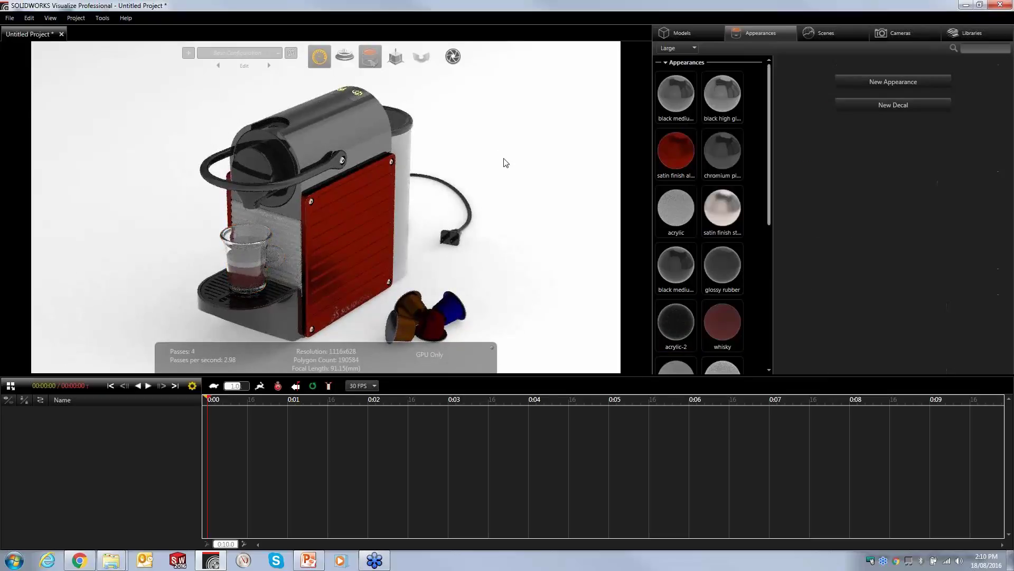
click(264, 218)
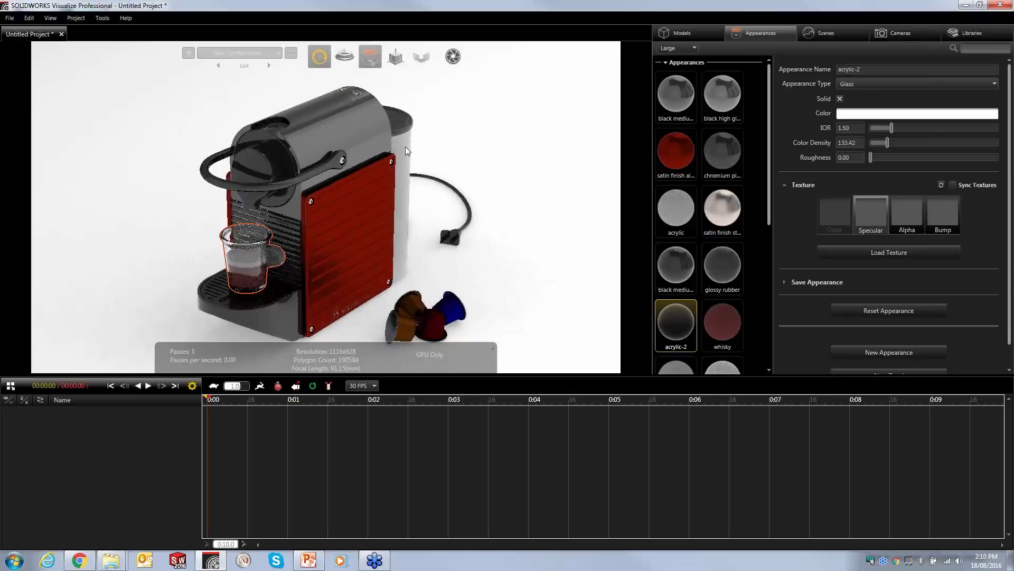
click(501, 178)
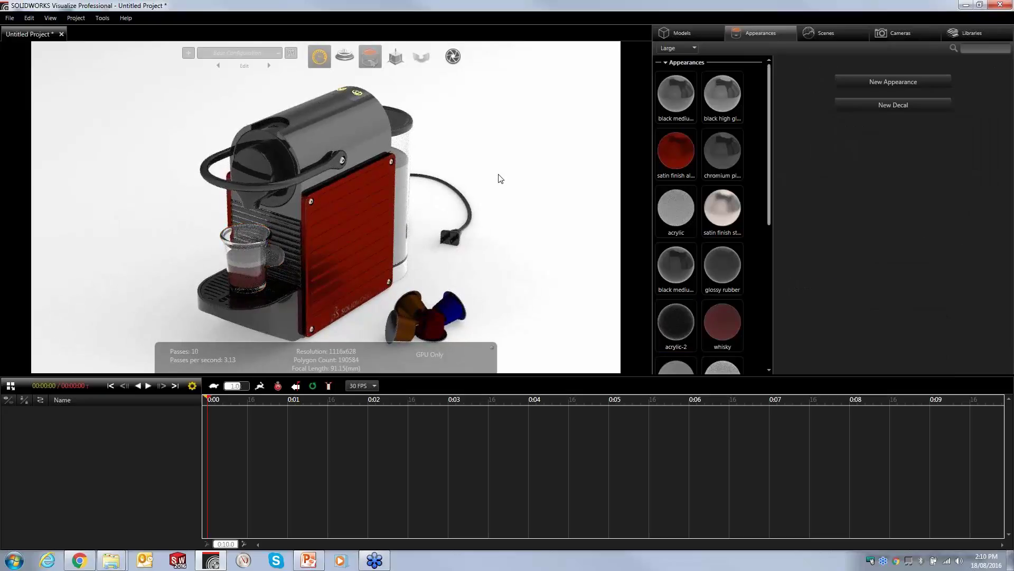
Try green with hue 156.4, saturation 69.8 and value 72.0 on the satin finish aluminum side plates, and apply the saved orange swatch.
click(688, 143)
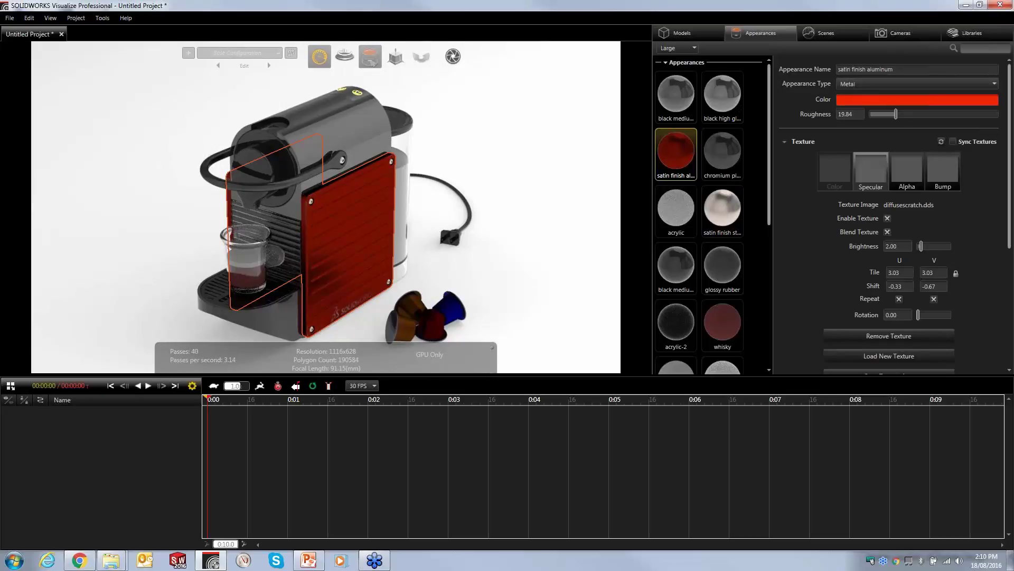
click(870, 105)
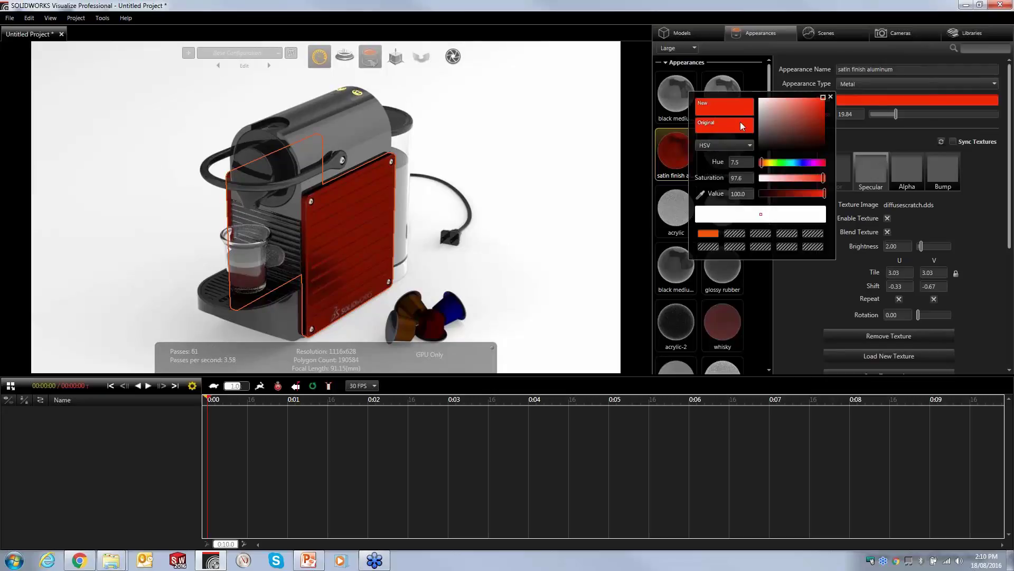
mouse_move(785, 113)
mouse_down()
mouse_move(814, 109)
mouse_move(804, 112)
mouse_up()
click(789, 163)
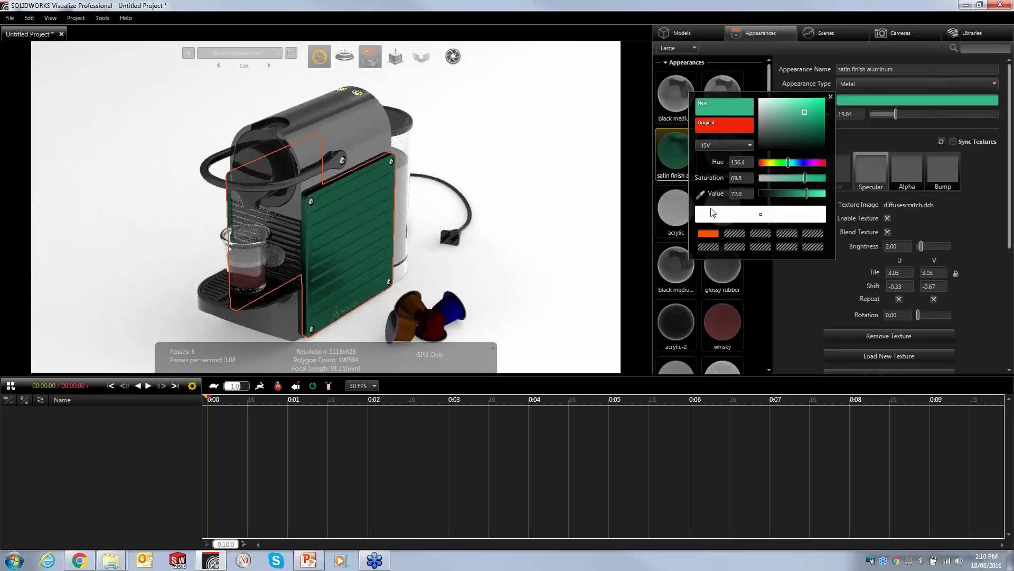
click(706, 236)
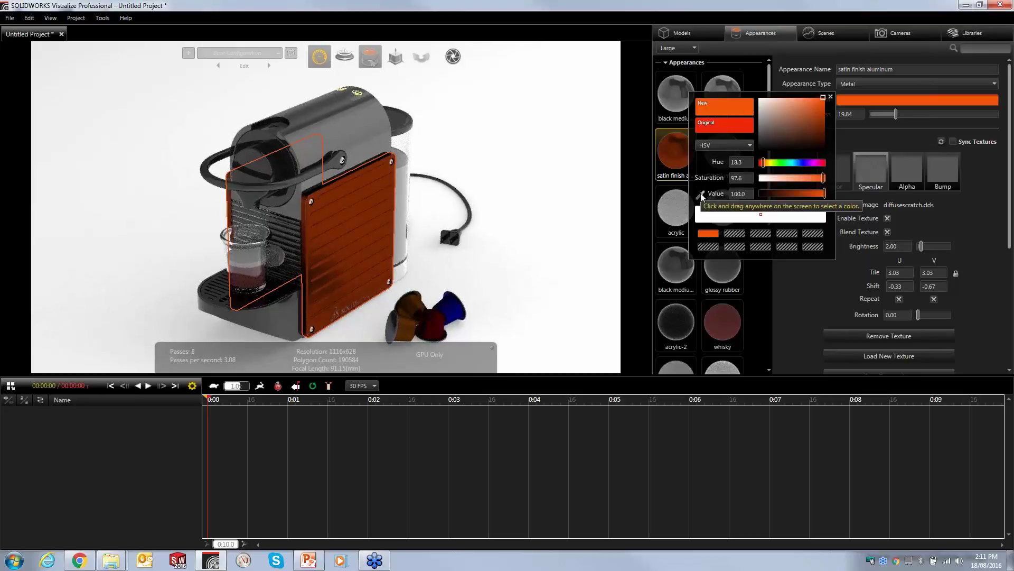
Sample colors for the side plates from the white background, timeline area and taskbar with the eyedropper, and undo the last color change.
drag(700, 192, 584, 231)
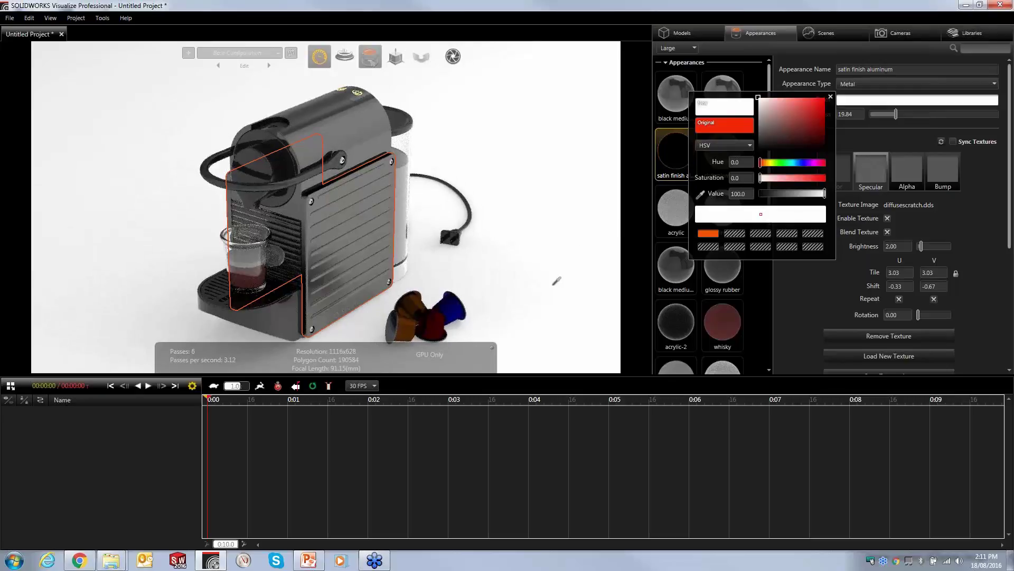
click(545, 522)
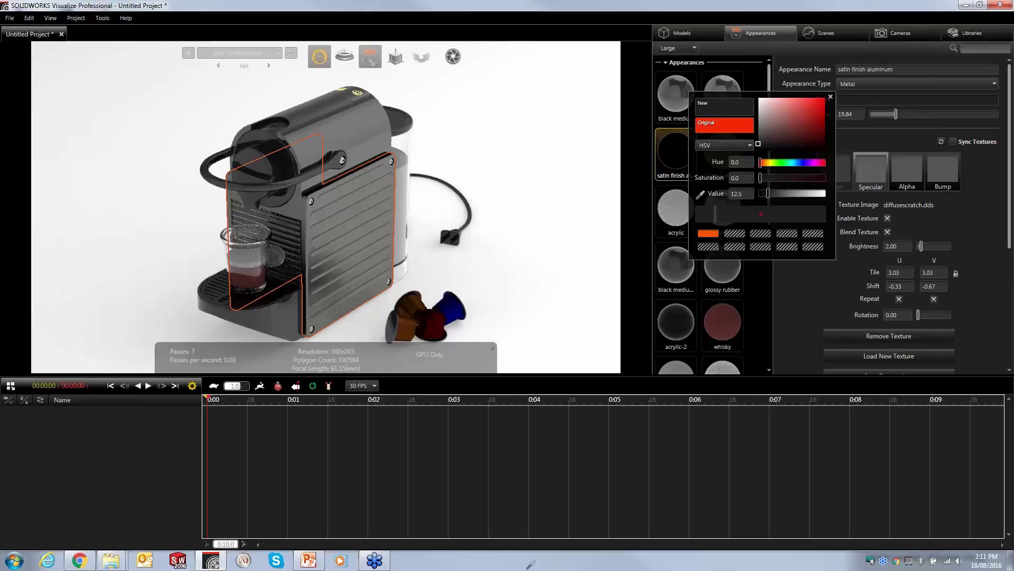
click(469, 563)
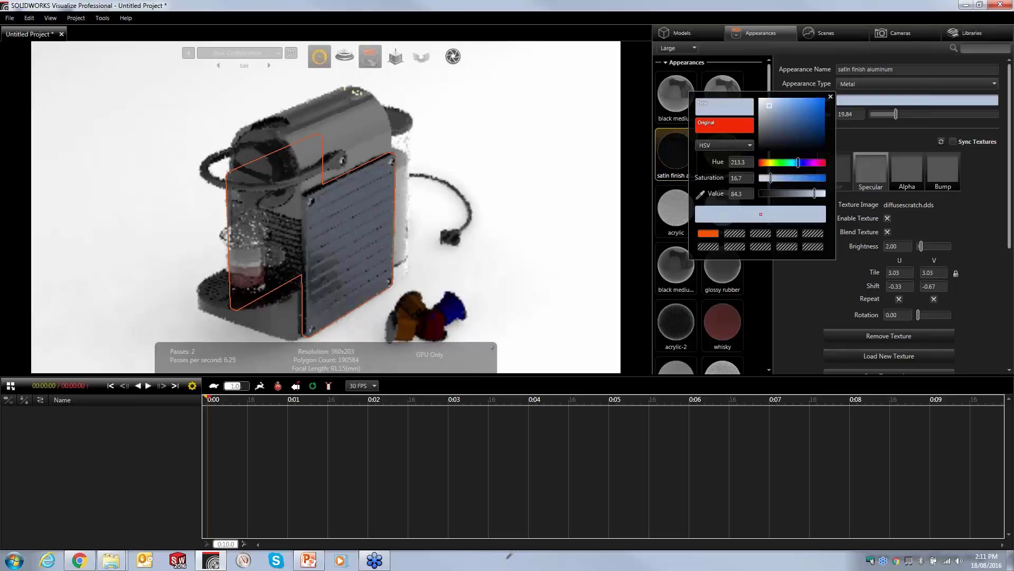
key(Return)
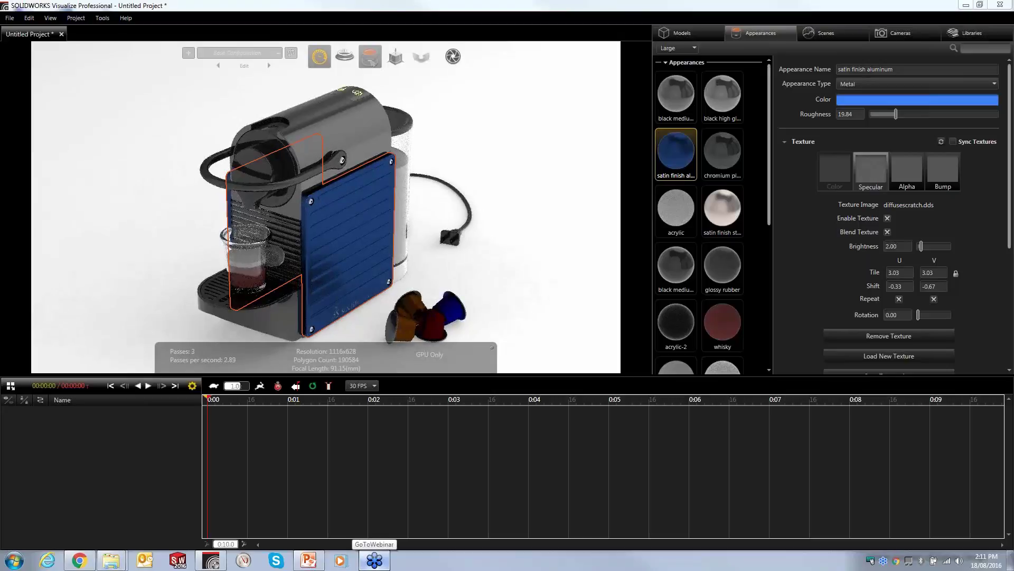
key(ctrl+z)
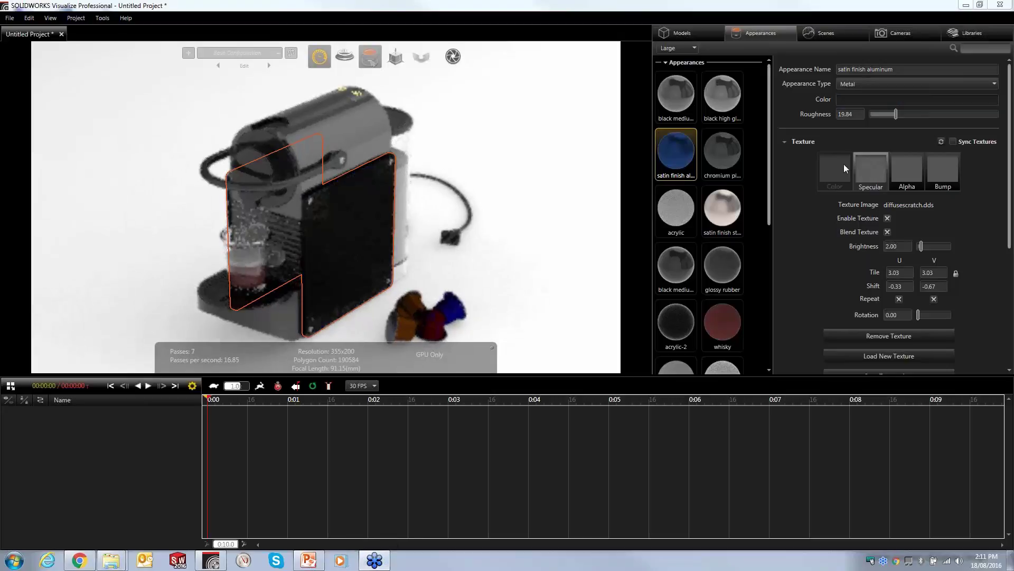
Sample orange from the media player's taskbar icon for the side plates, and replace it with the saved orange swatch.
click(850, 100)
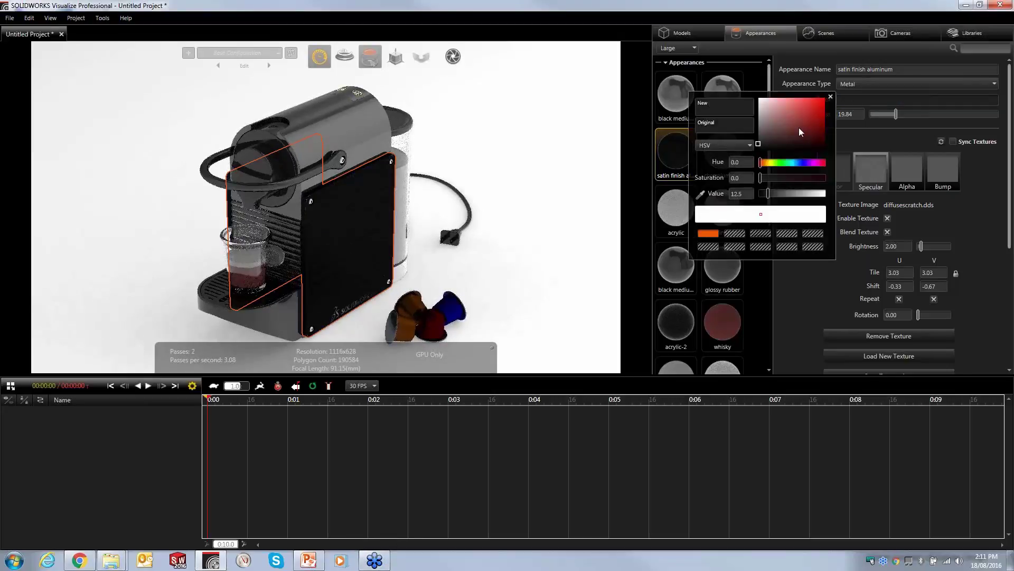
click(701, 194)
click(341, 558)
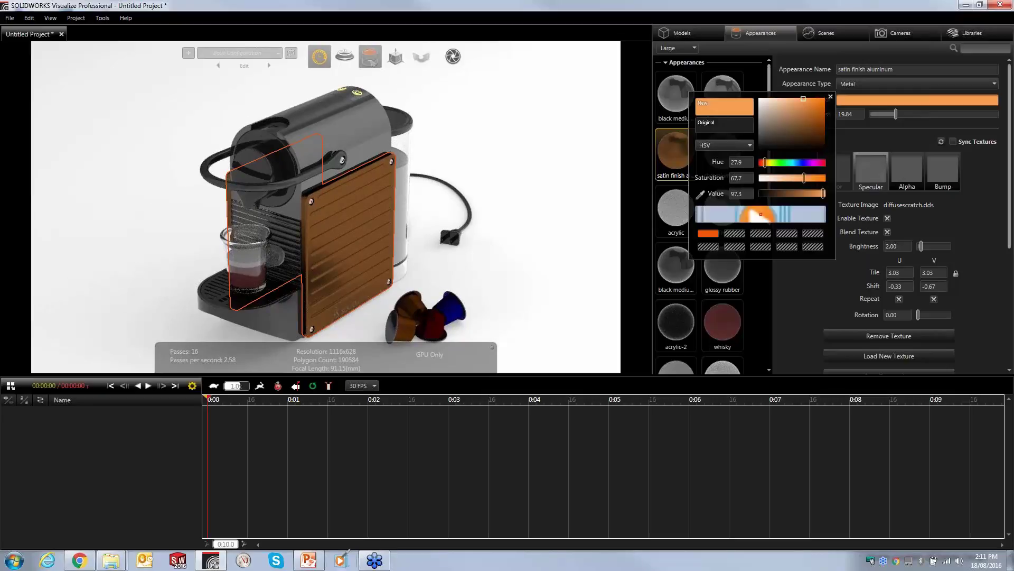
click(707, 234)
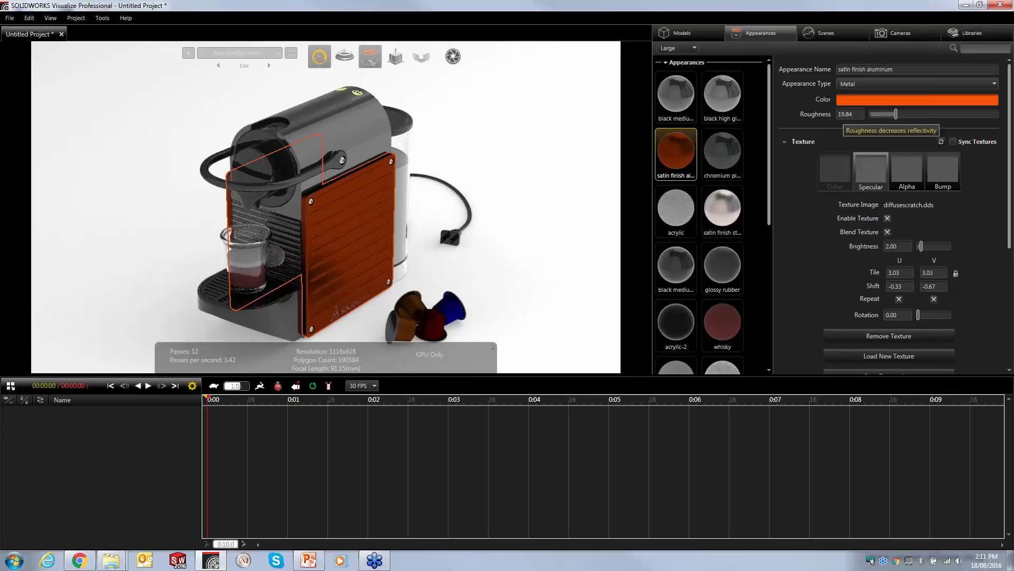
Try roughness values of 0.67 and 75.67 on the orange side plates, and settle on 28.59.
drag(896, 114, 872, 115)
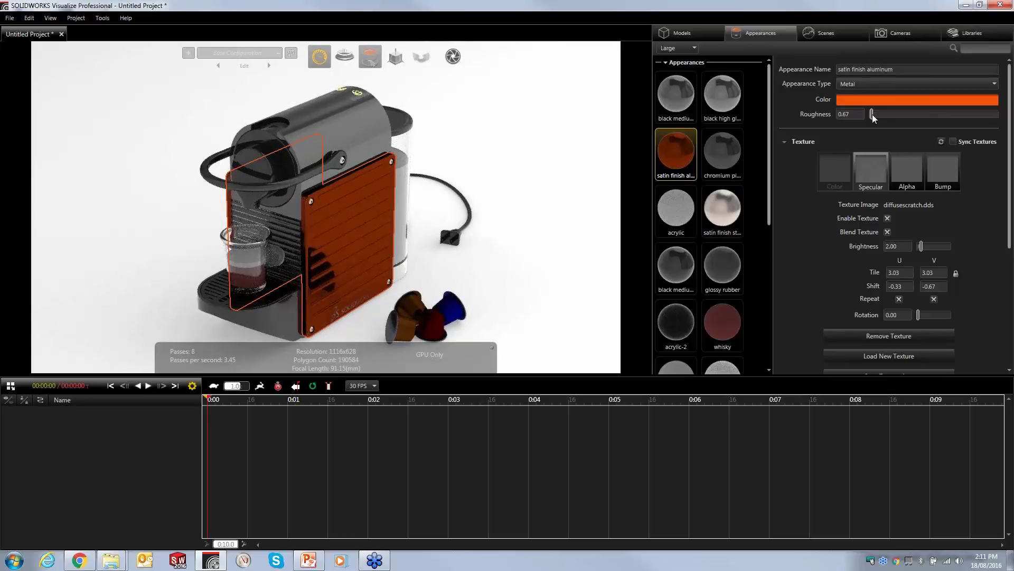
drag(873, 114, 968, 114)
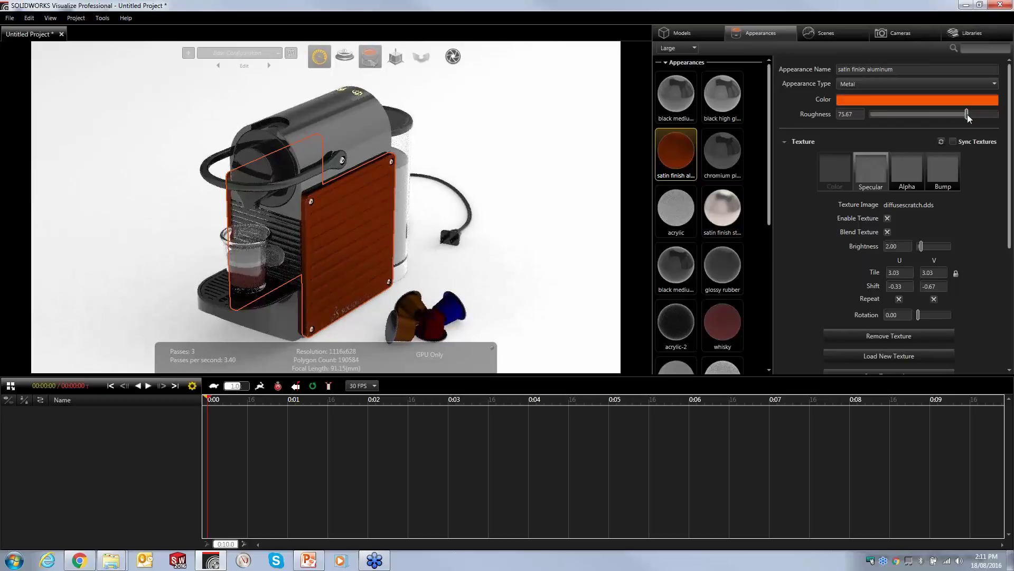
drag(943, 115, 907, 118)
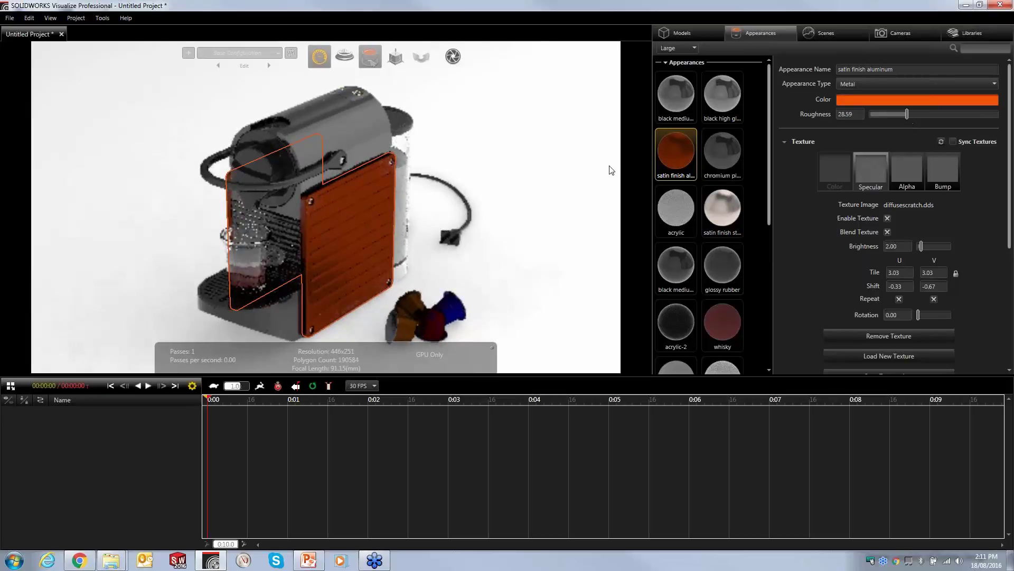
click(533, 150)
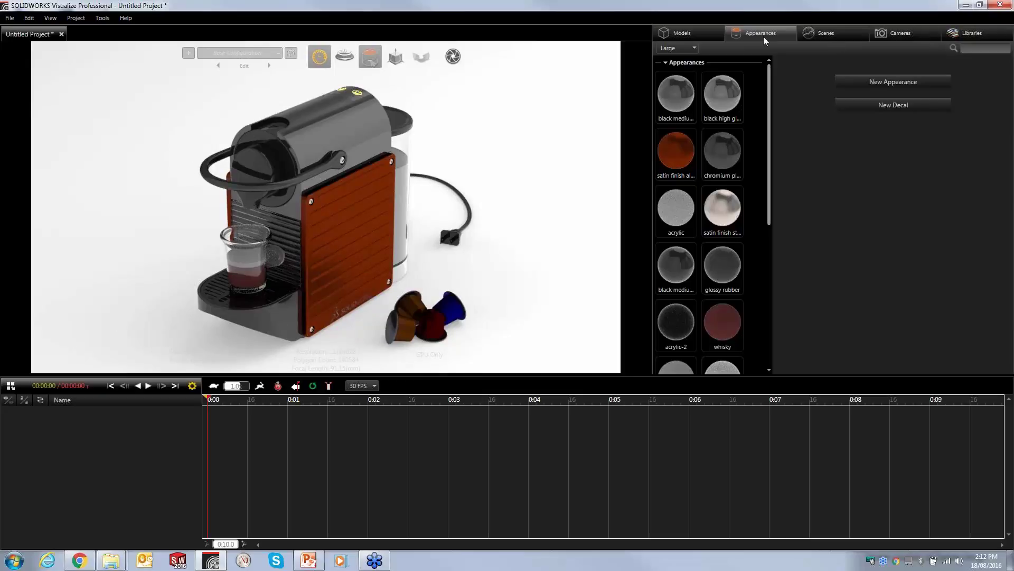
Browse the Subsurface, Metallic Paint and Vivid Metallic Paint appearances in the online library, and return to the local appearance library.
click(956, 34)
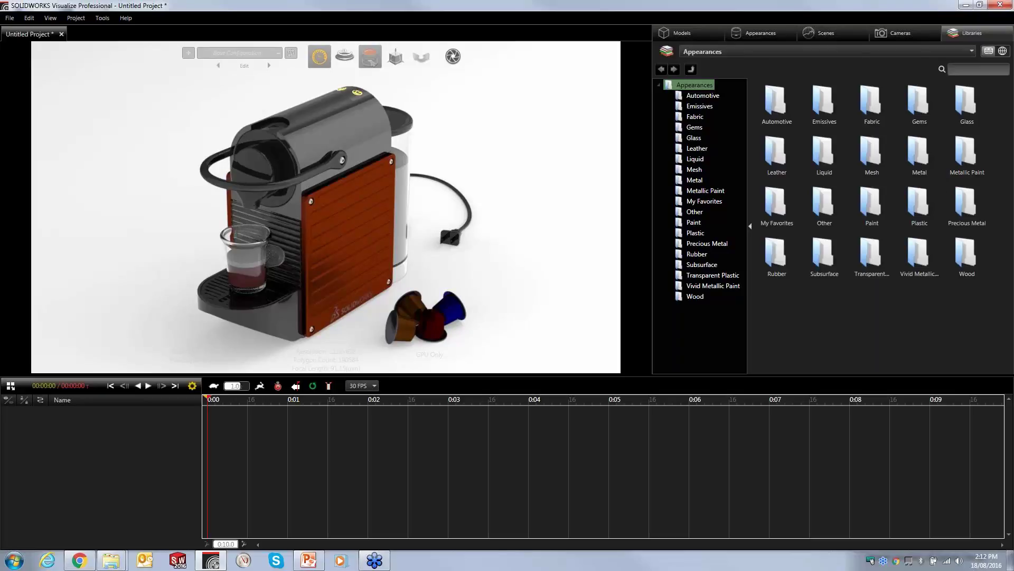
click(1003, 52)
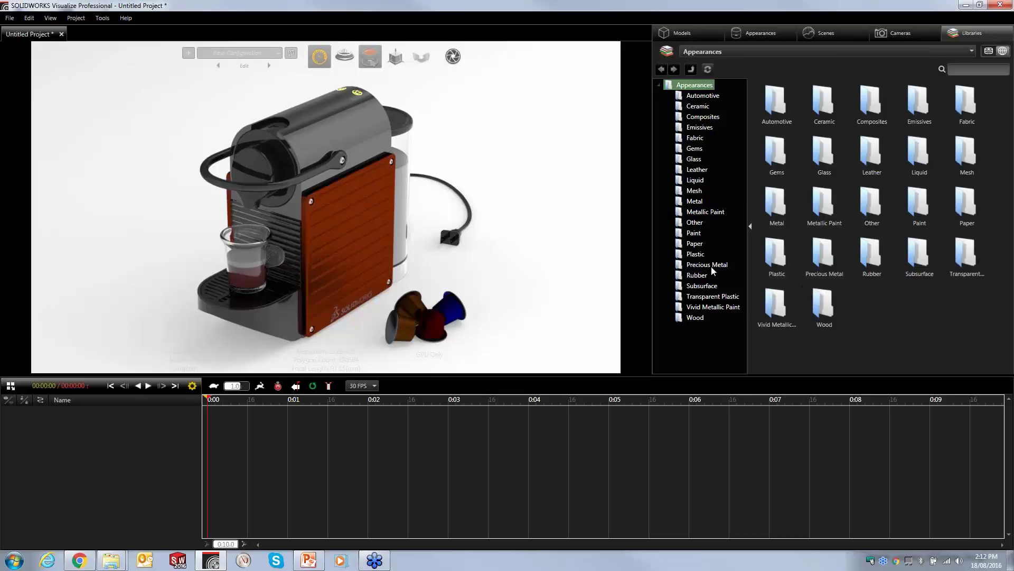
click(703, 288)
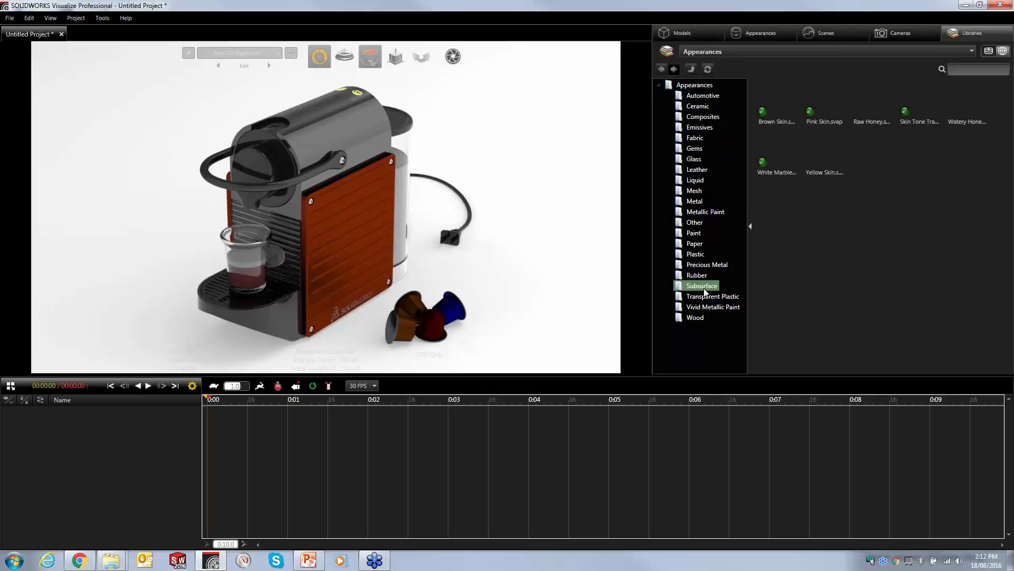
click(705, 213)
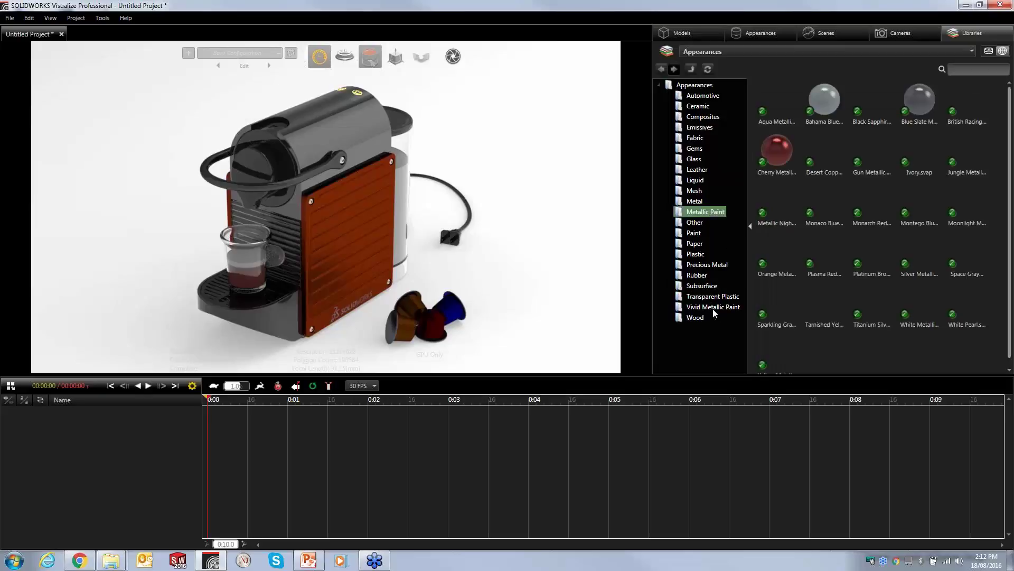
click(713, 308)
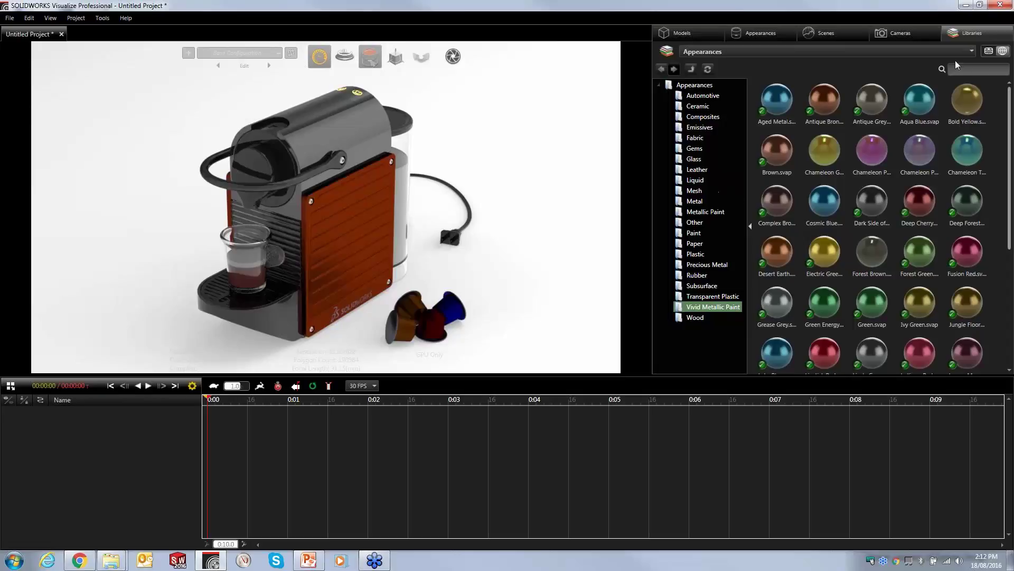
click(988, 51)
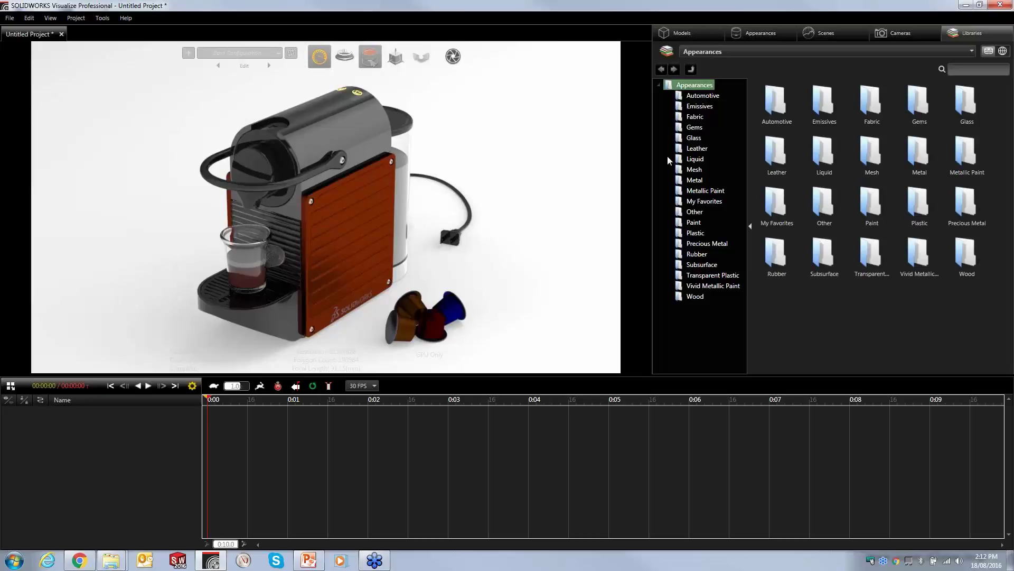
Hide the glass cup and the outer water tank together to expose the liquids inside them.
click(258, 245)
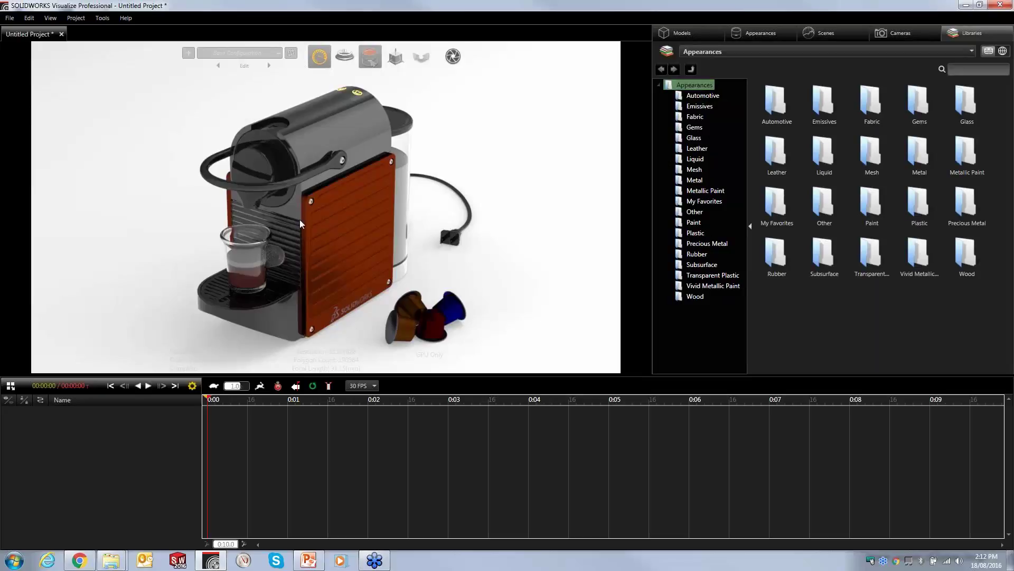
right_click(401, 142)
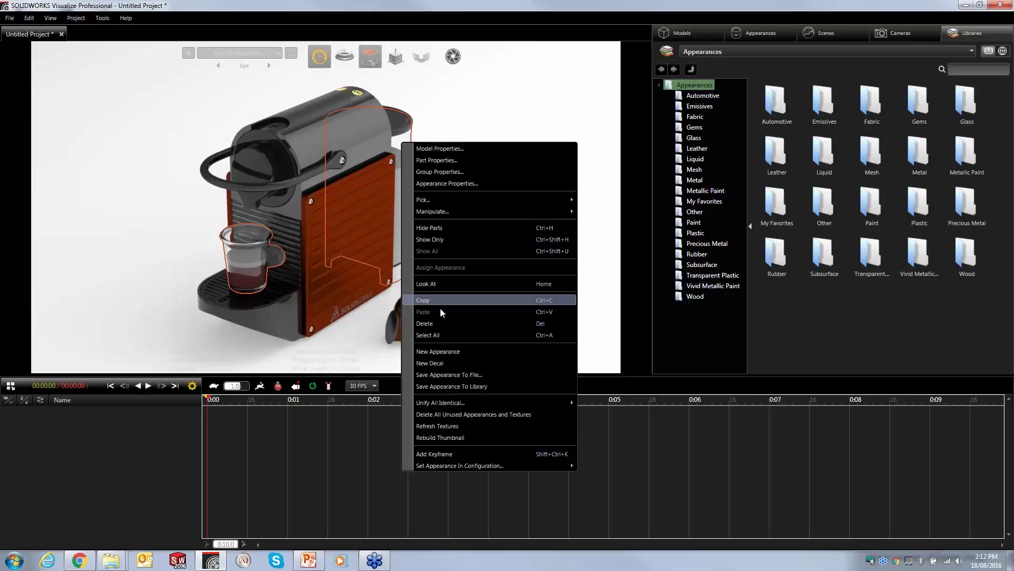
click(446, 227)
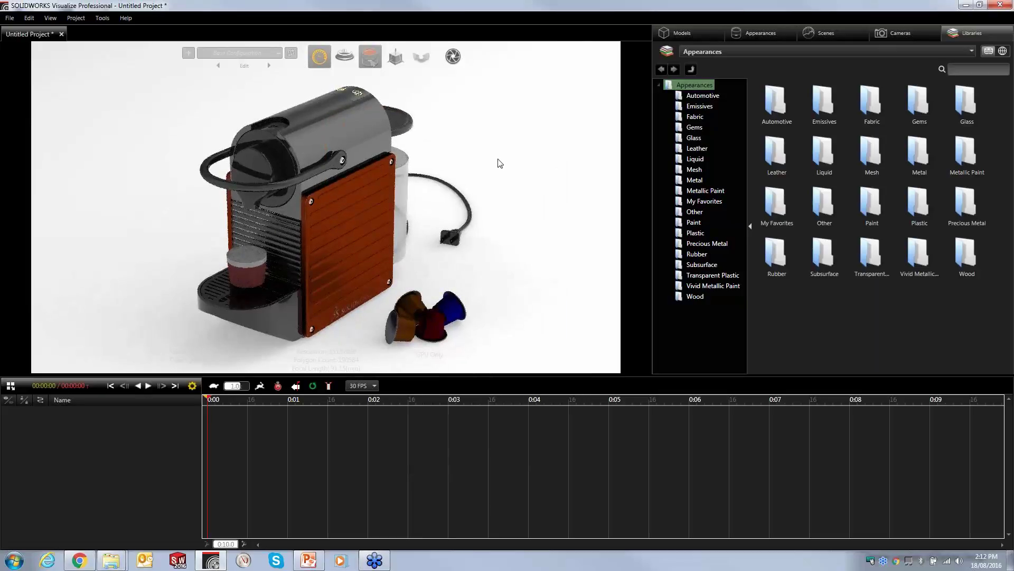
Apply the Still Water liquid appearance to the water in the tank and Espresso to the coffee.
click(695, 159)
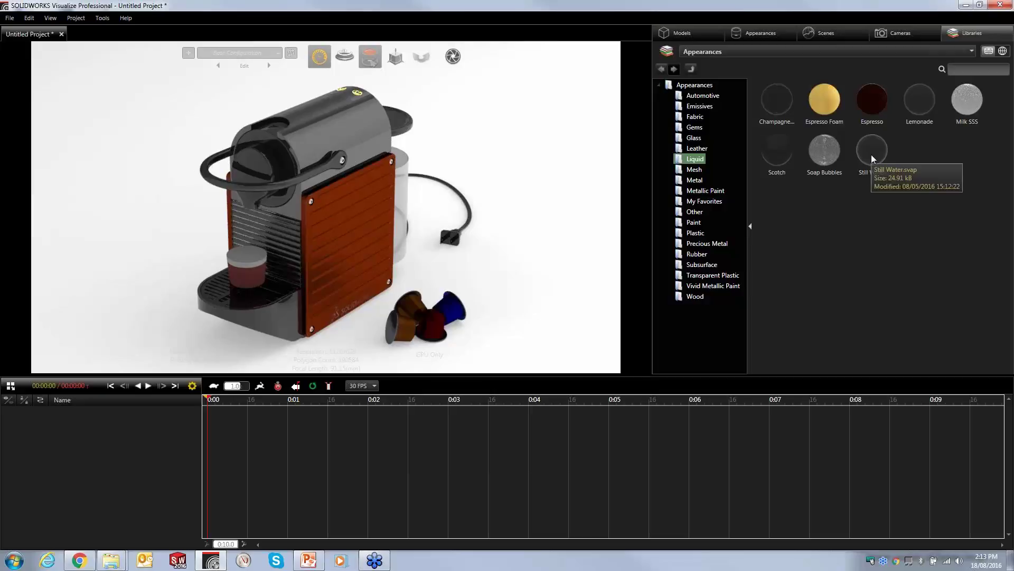
drag(871, 154, 426, 189)
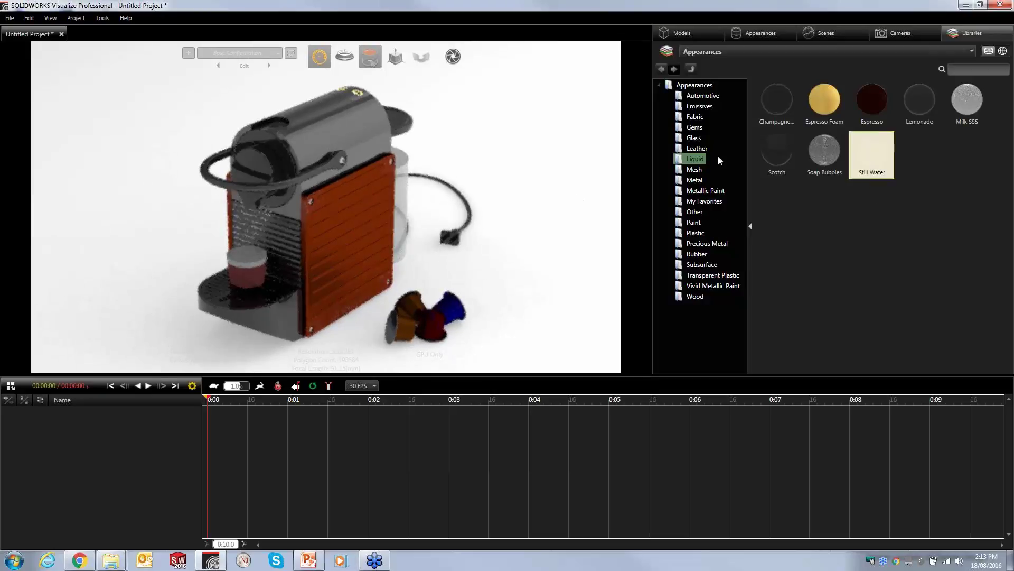
drag(874, 101, 255, 277)
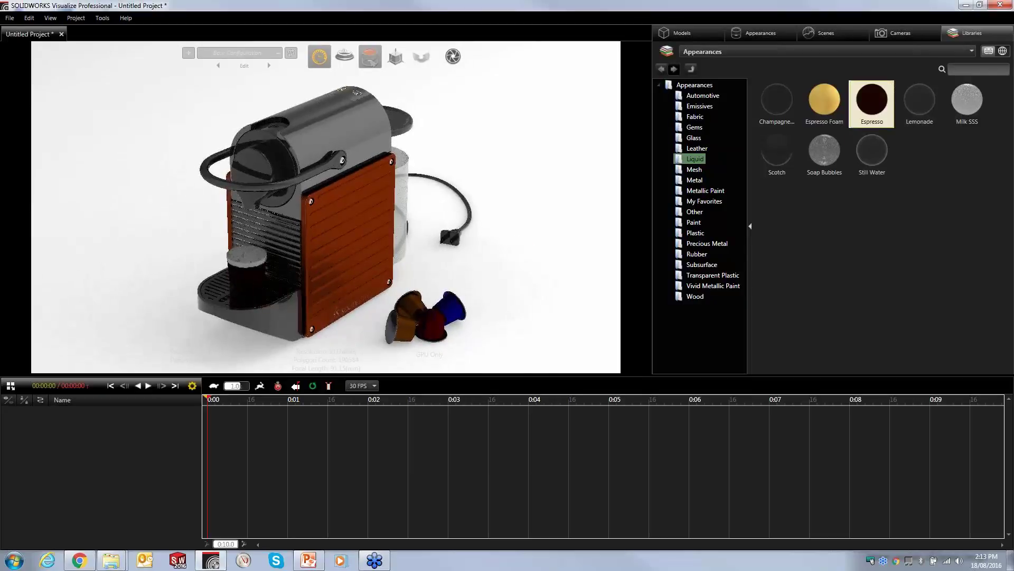
Apply the Espresso Foam appearance to the foam on the coffee and the Chrome metal appearance to the curved handle.
drag(828, 108, 249, 261)
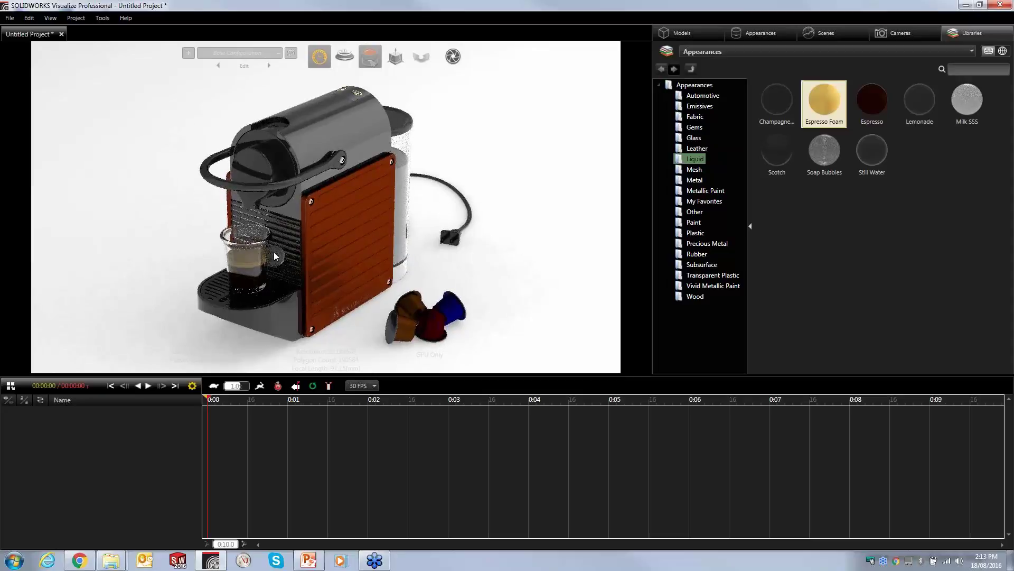
scroll(268, 233, up, 5)
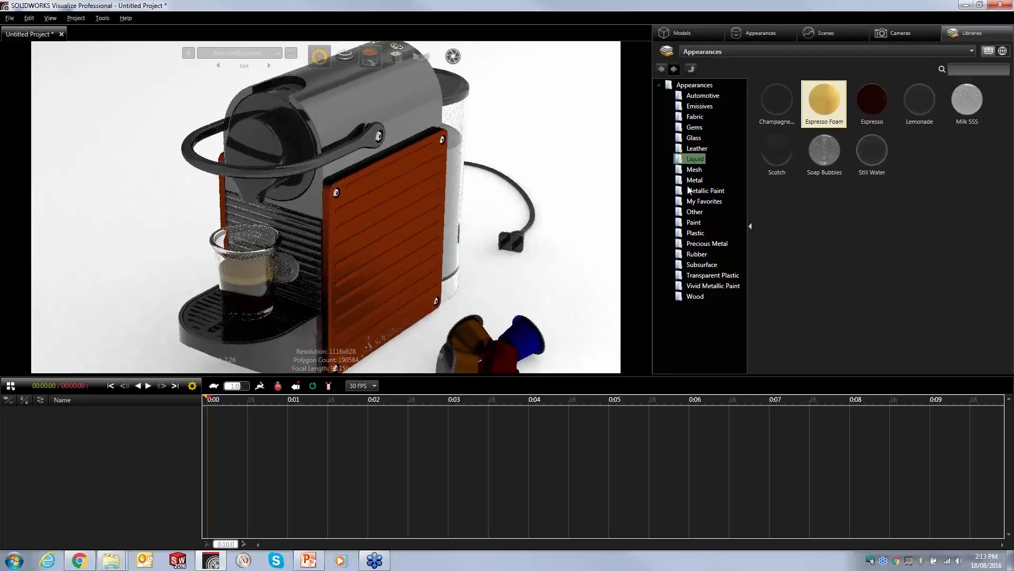
click(695, 180)
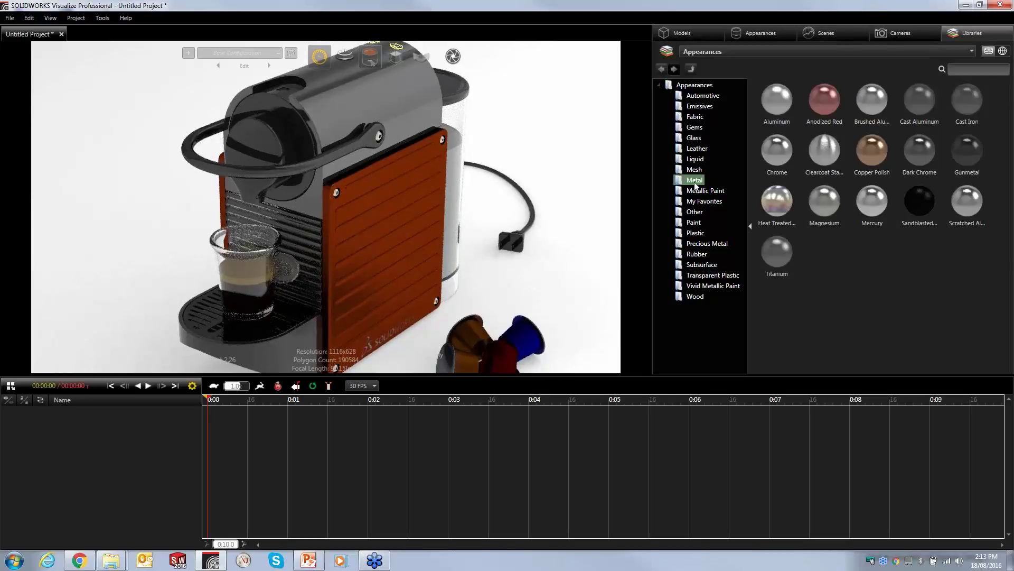
drag(777, 153, 207, 314)
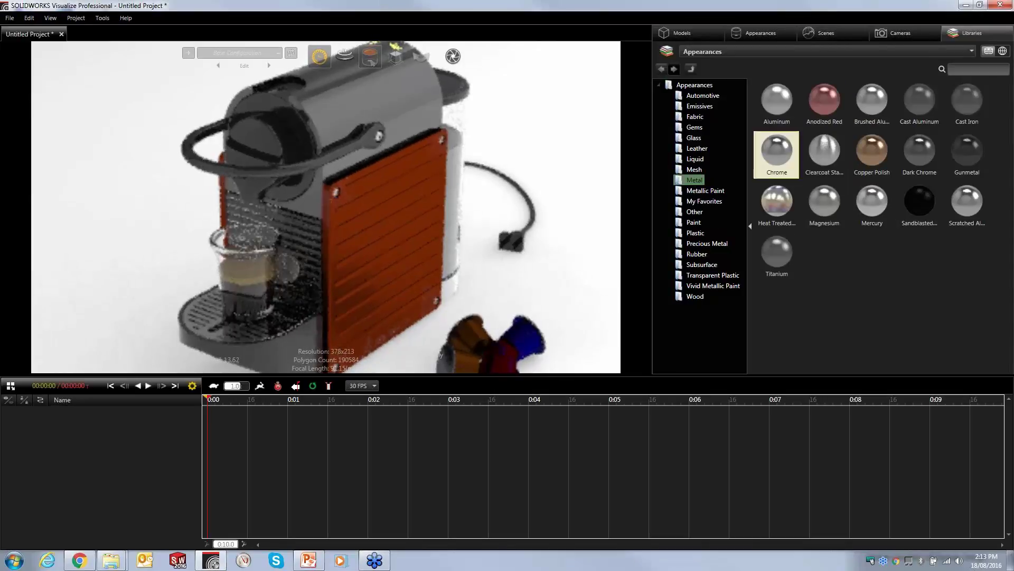
click(223, 334)
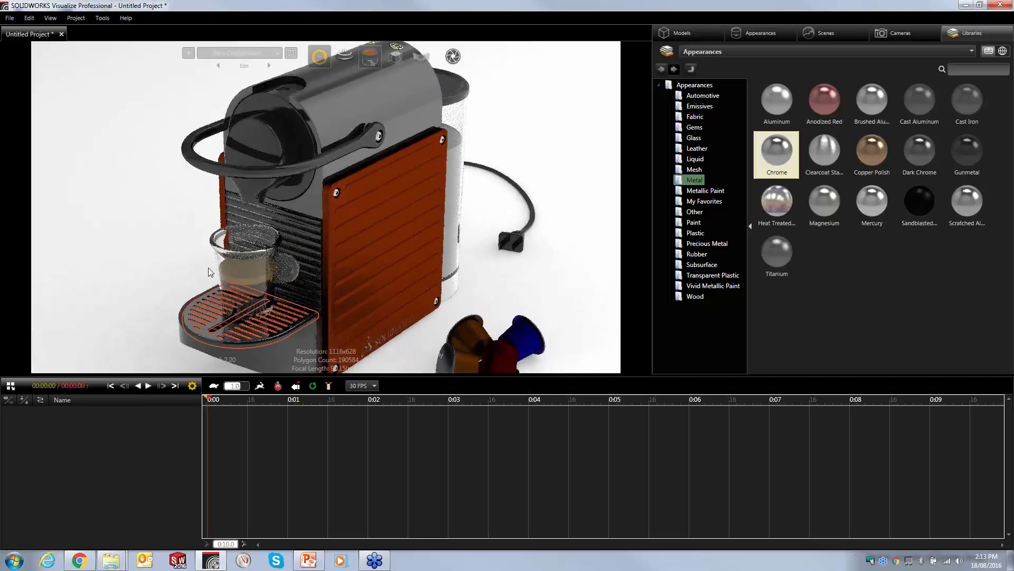
click(207, 167)
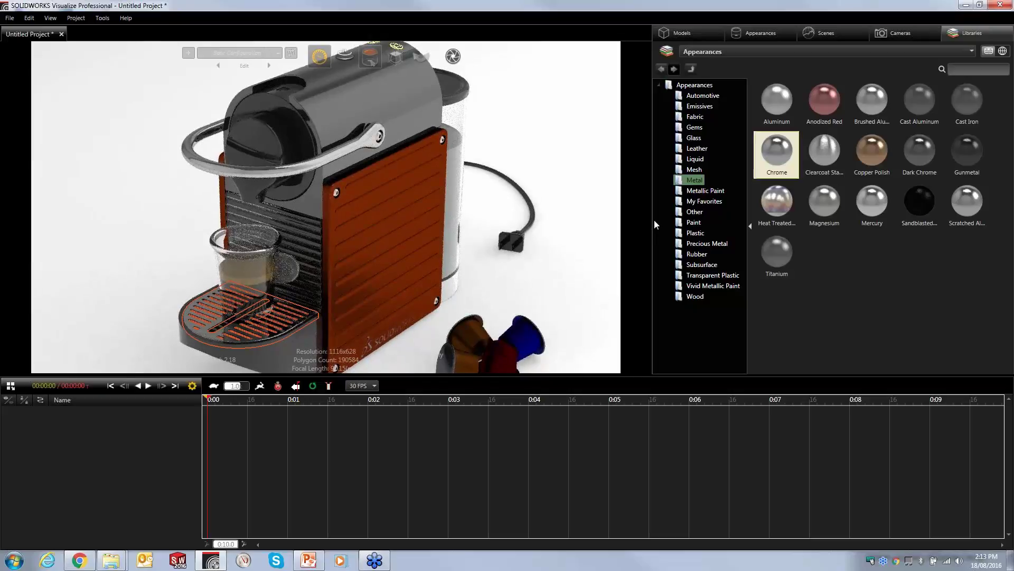
Change the selection mode and try to apply the yellow pod appearance from My Favorites to a coffee capsule.
click(697, 201)
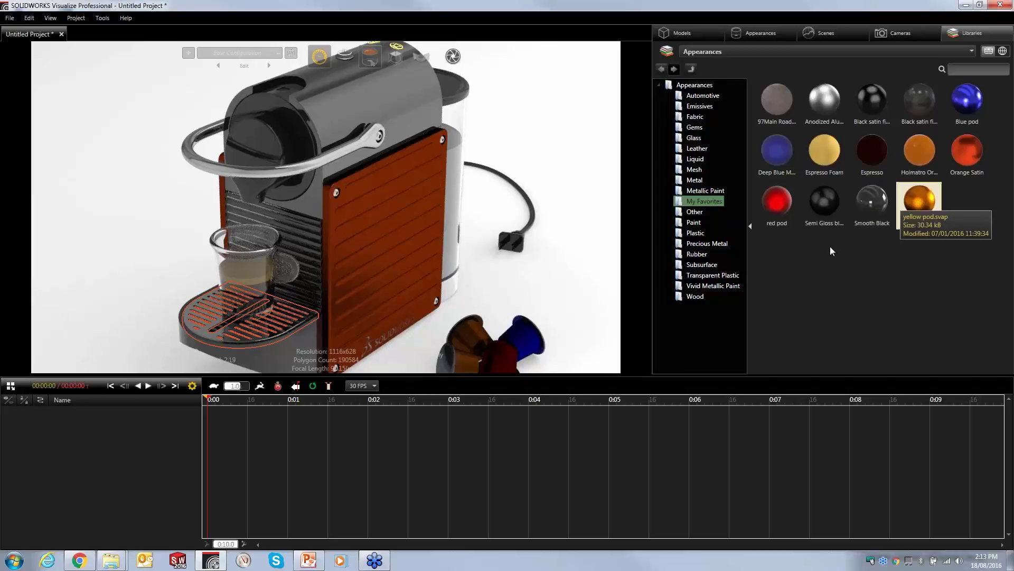
drag(919, 201, 465, 362)
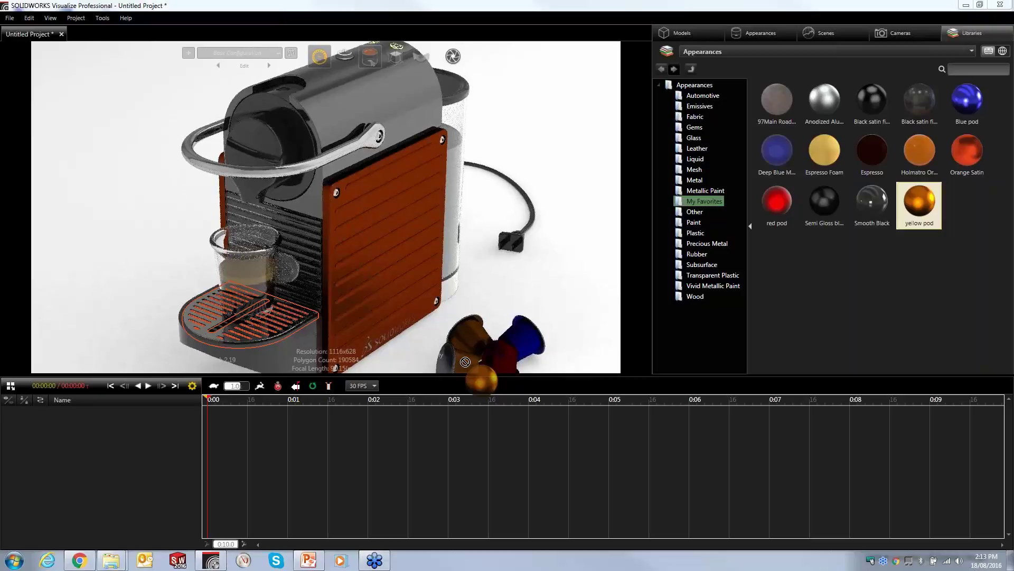
click(370, 56)
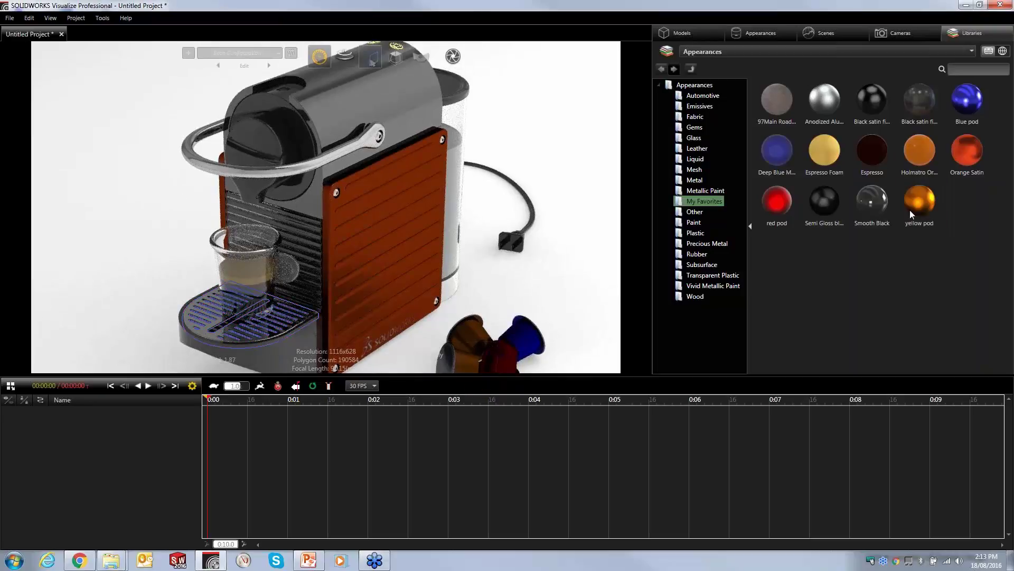
drag(910, 210, 485, 380)
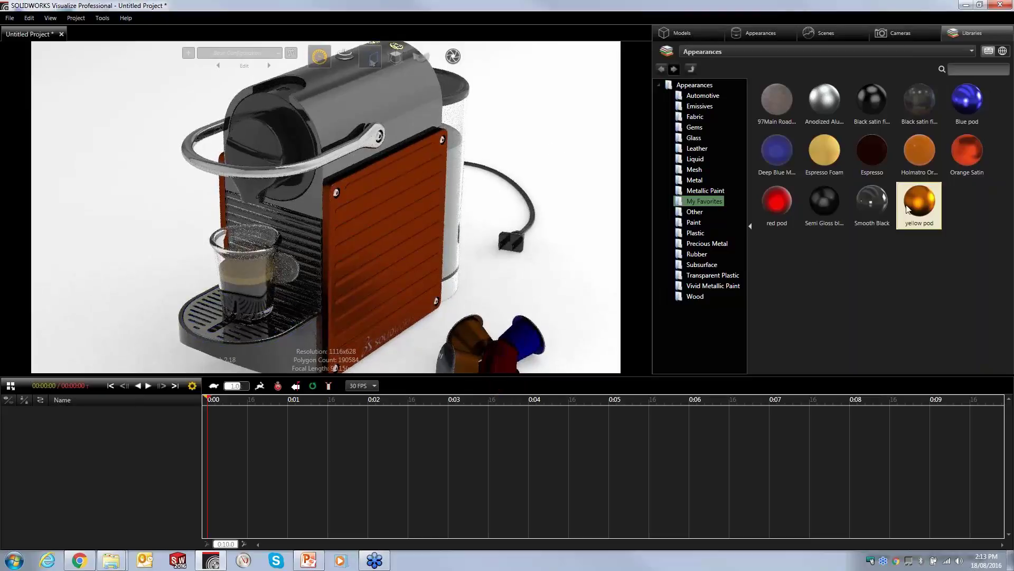
drag(908, 210, 510, 367)
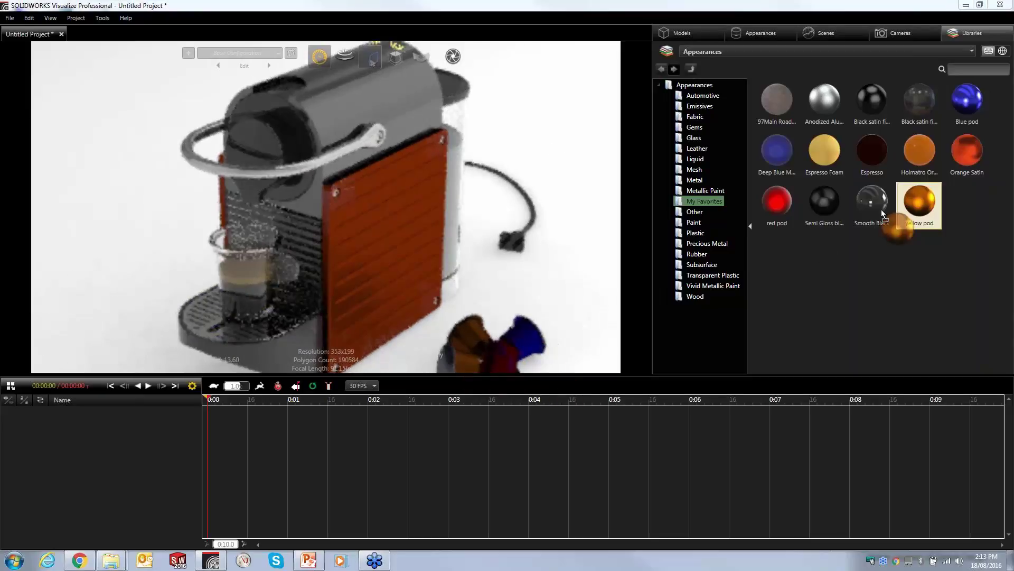
drag(882, 209, 467, 236)
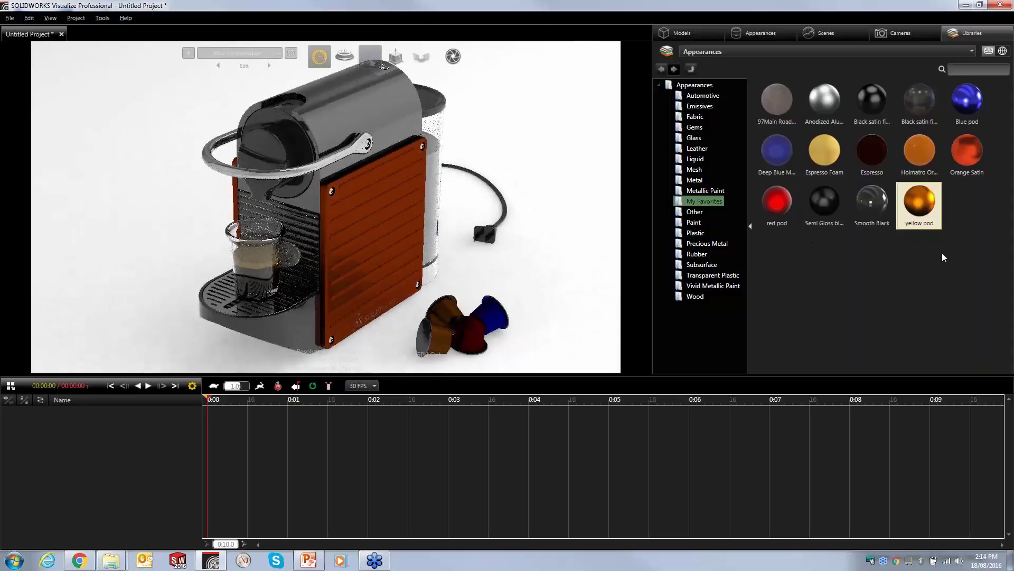
Apply Blue pod, red pod and yellow pod to the matching coffee capsules, and Anodized Aluminum to the front capsule's lid.
drag(967, 100, 476, 320)
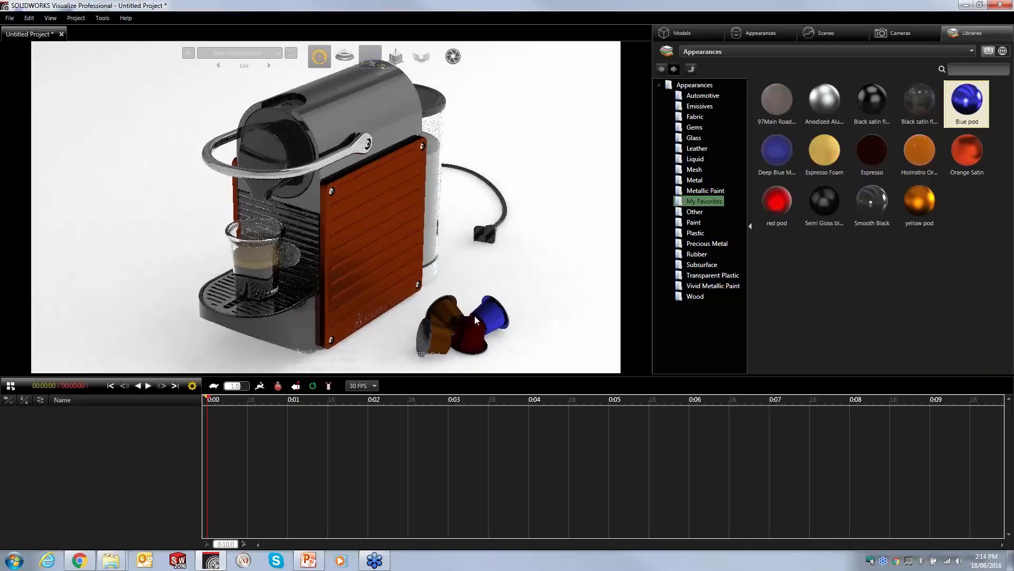
click(776, 201)
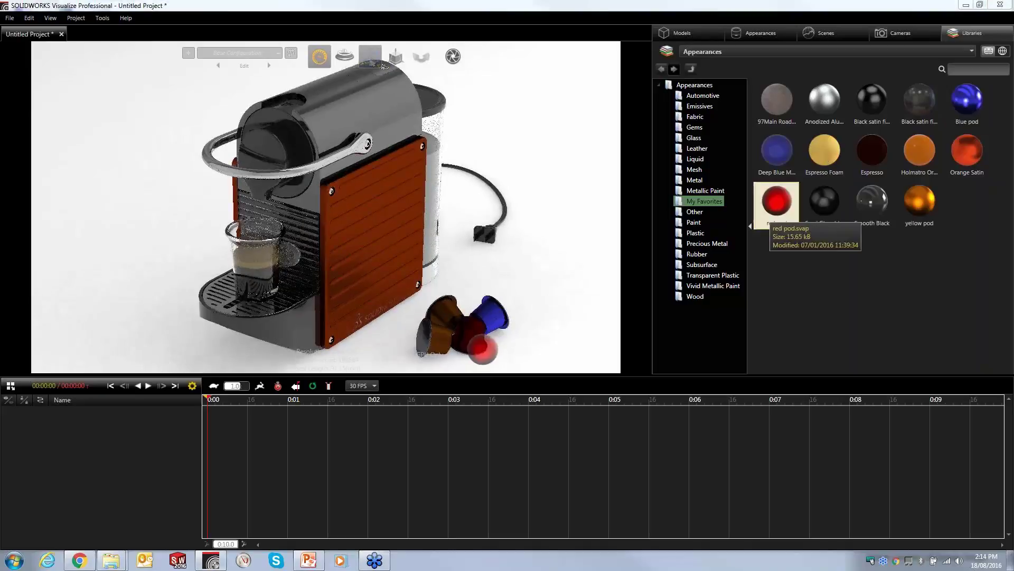
click(923, 206)
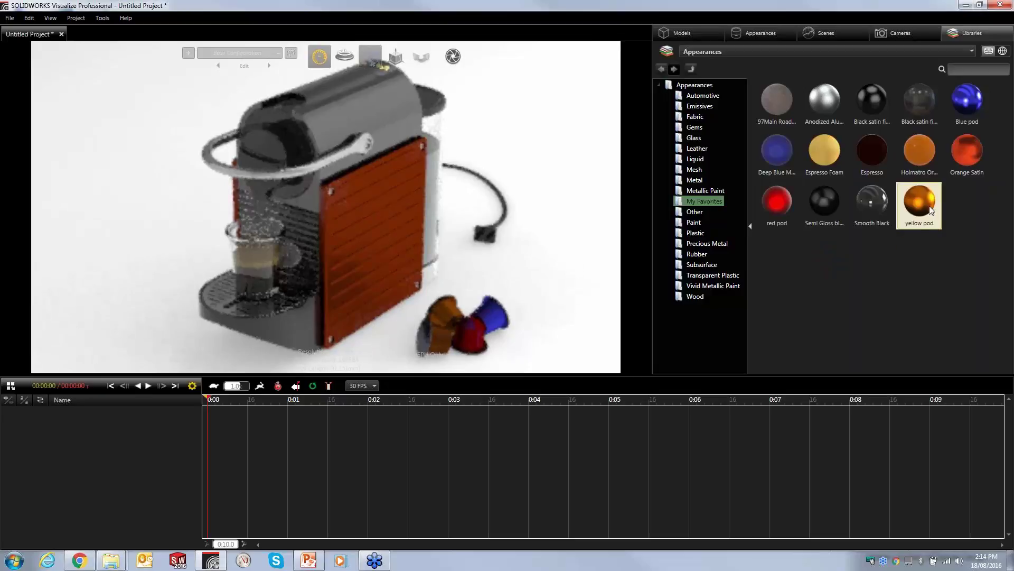
drag(931, 210, 449, 340)
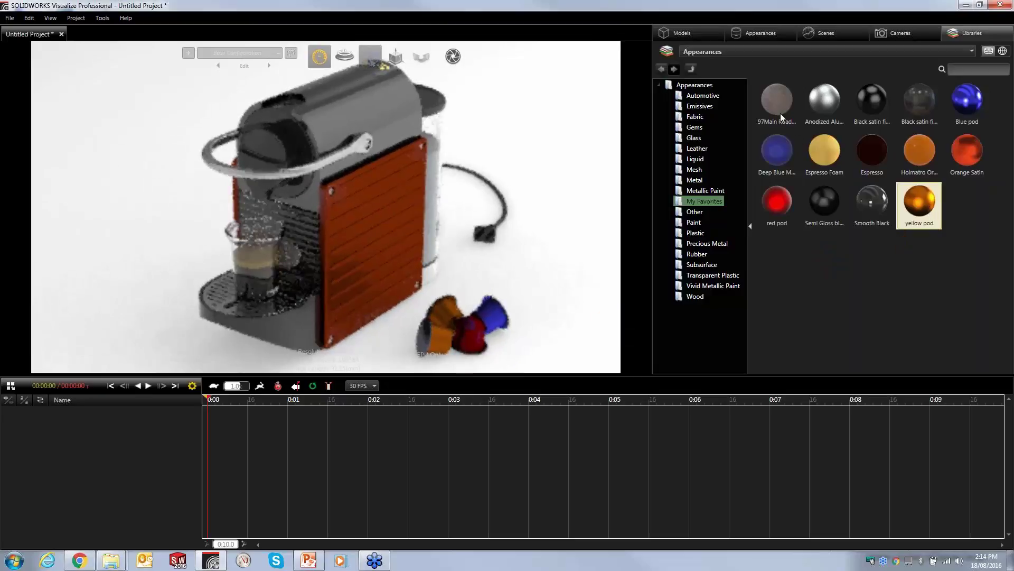
click(825, 100)
drag(824, 100, 441, 346)
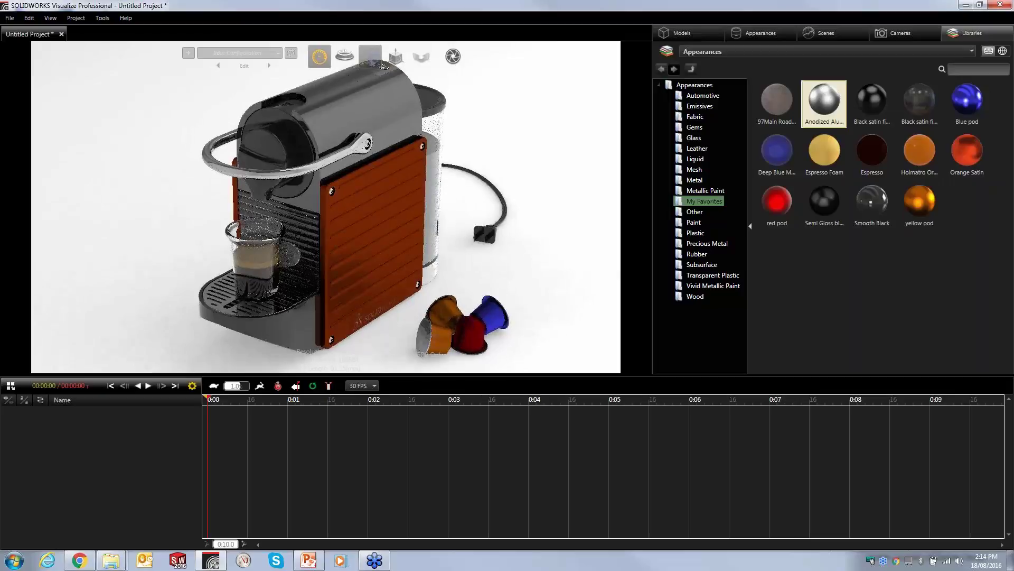
Apply plastic appearances to the machine: Semi Gloss on the drip tray base, Smooth Black on the round front, and Molded on the body.
click(695, 233)
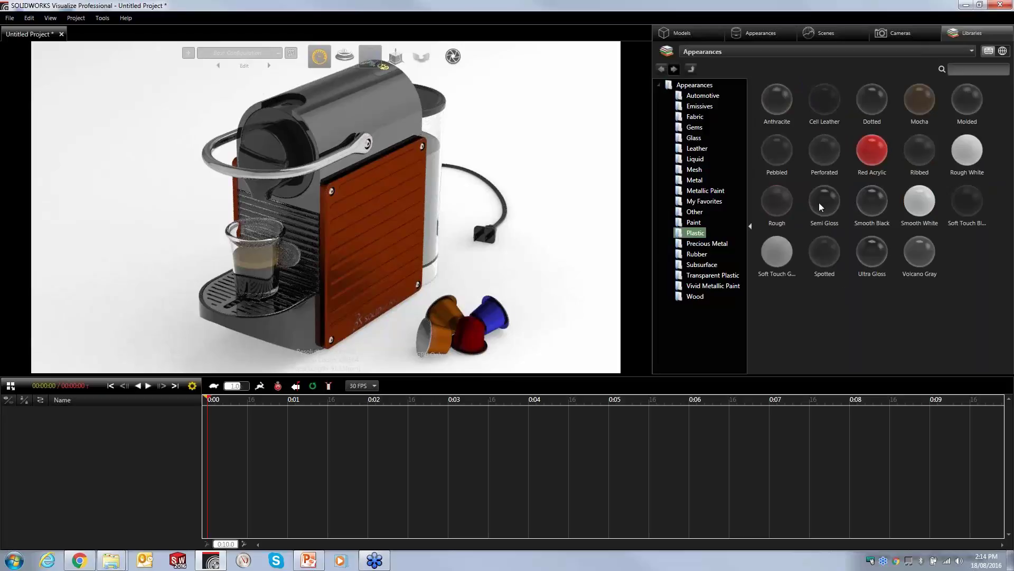
drag(817, 203, 289, 322)
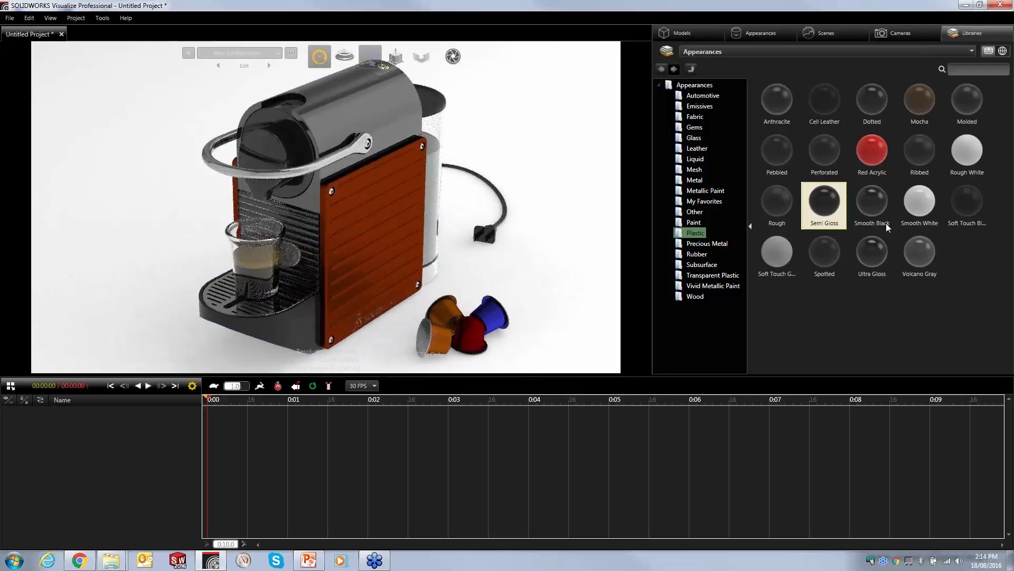
click(874, 207)
drag(774, 220, 263, 149)
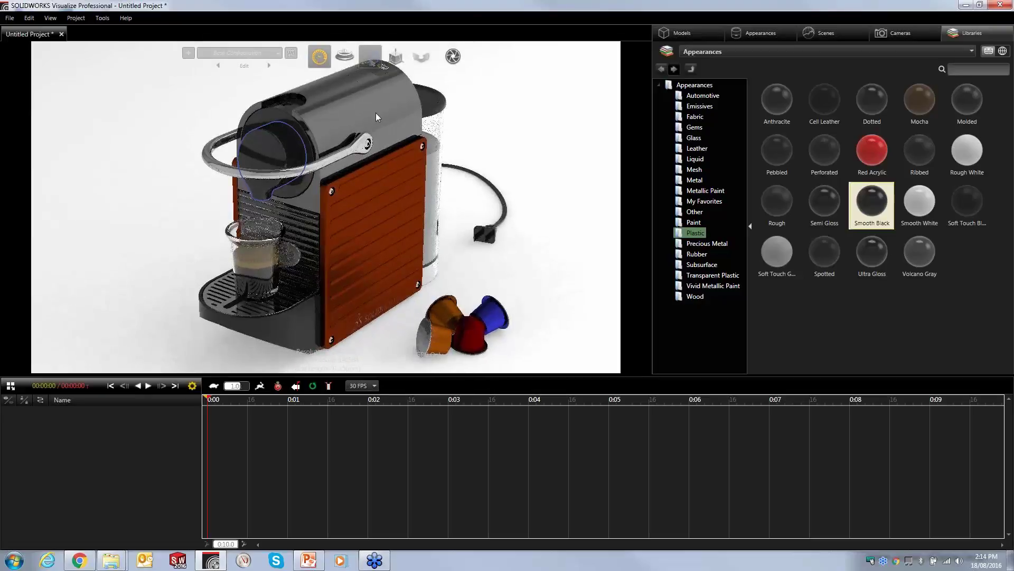
mouse_move(366, 131)
right_down()
mouse_move(382, 183)
mouse_move(374, 91)
mouse_move(382, 154)
mouse_move(373, 112)
right_up()
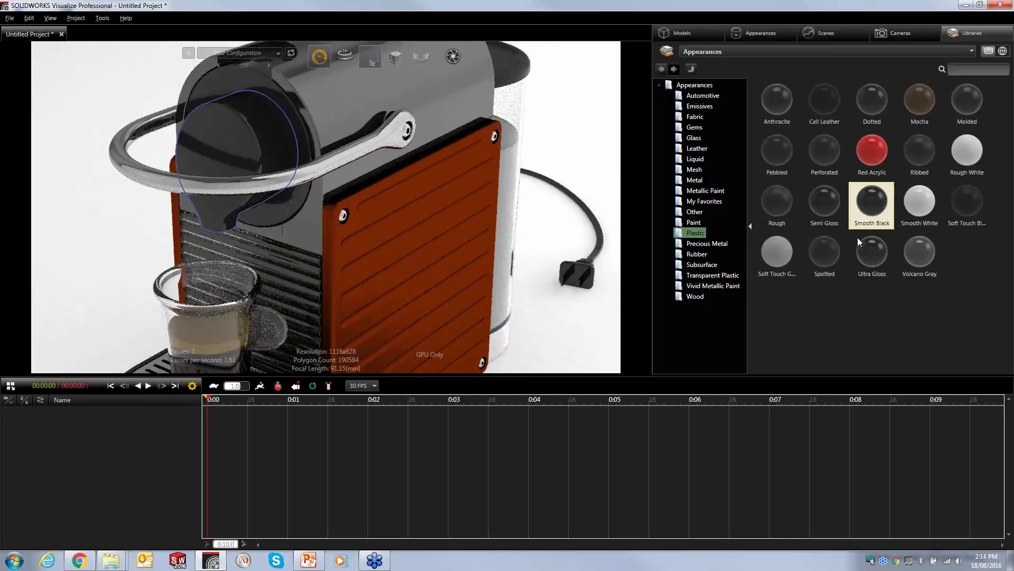
drag(969, 110, 333, 123)
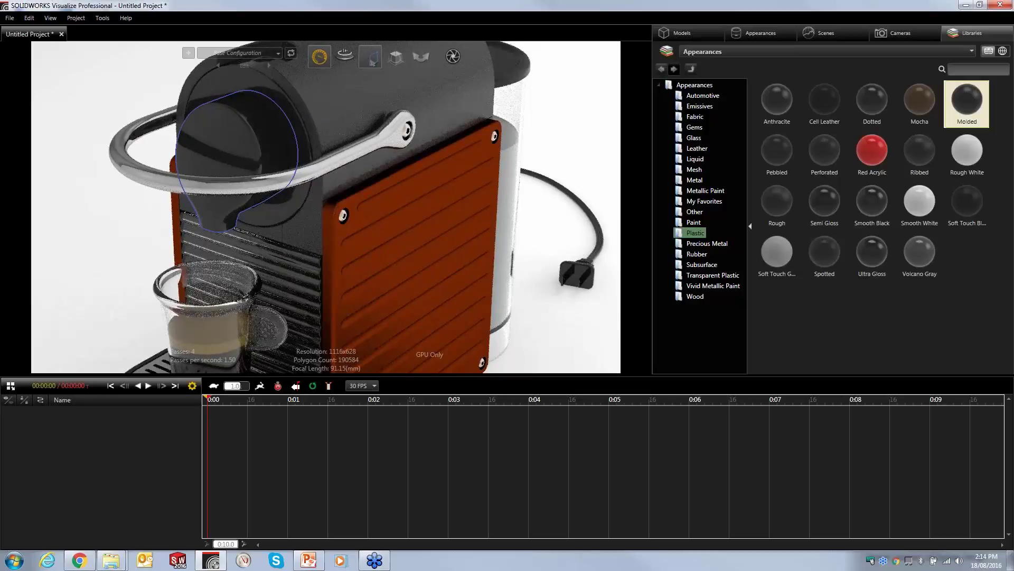
Unify all identical appearances in the project's appearance list.
click(752, 36)
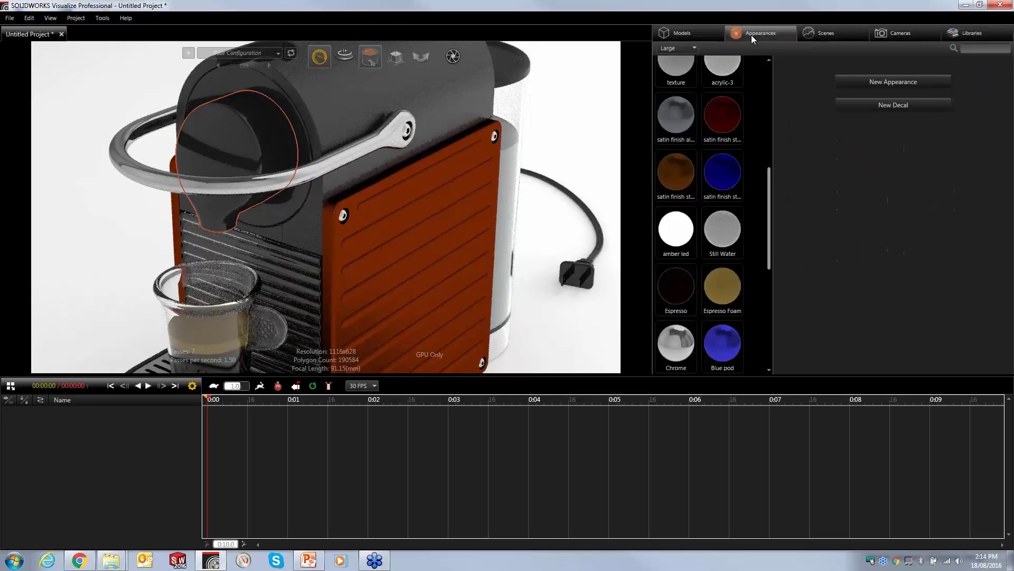
drag(769, 204, 781, 280)
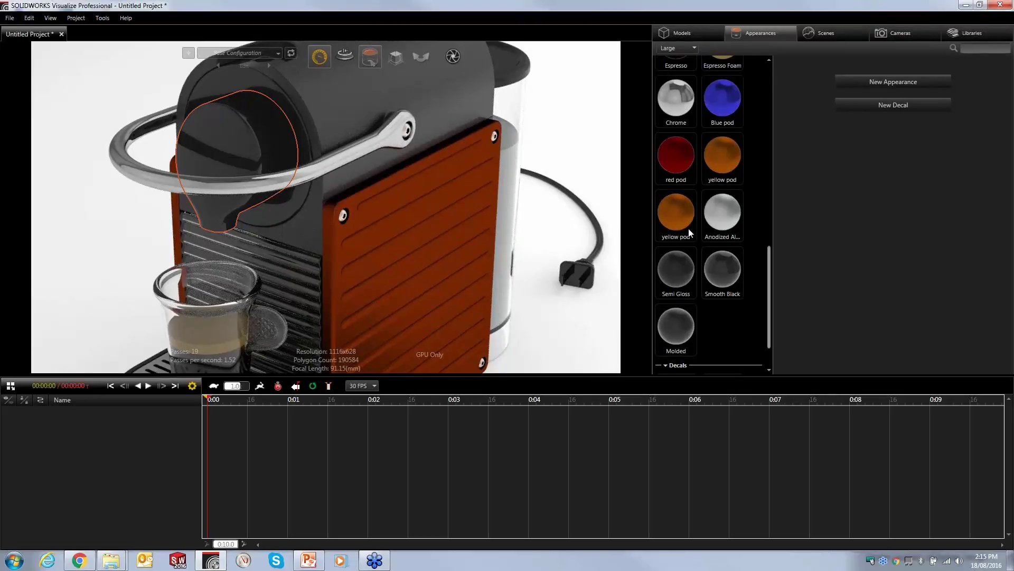
right_click(760, 187)
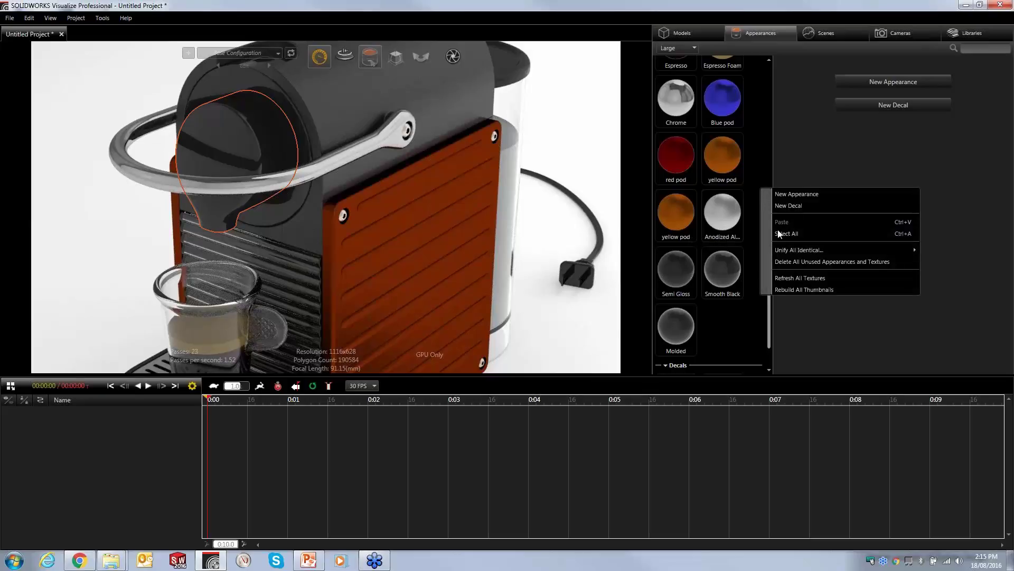
mouse_move(812, 255)
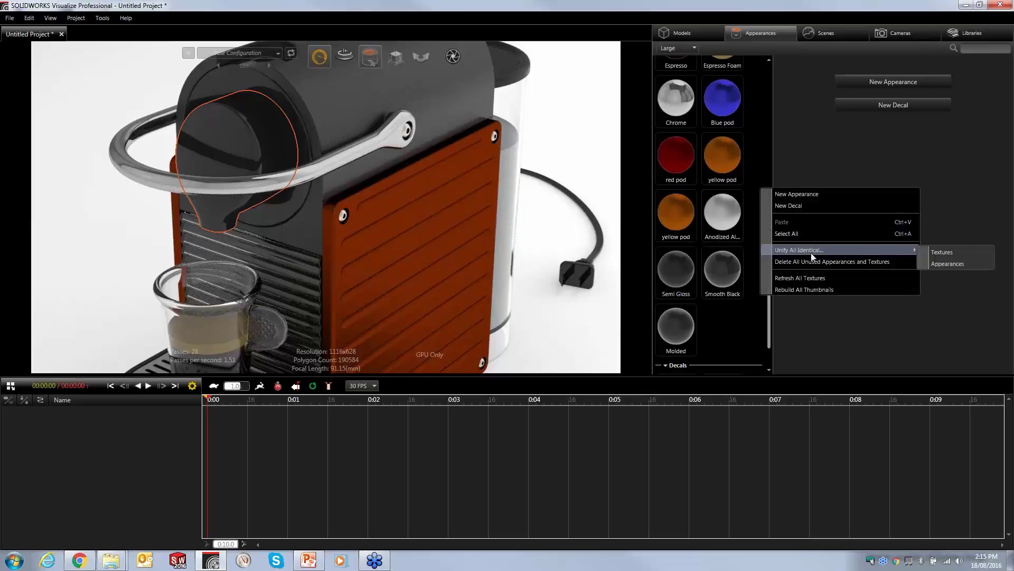
click(932, 262)
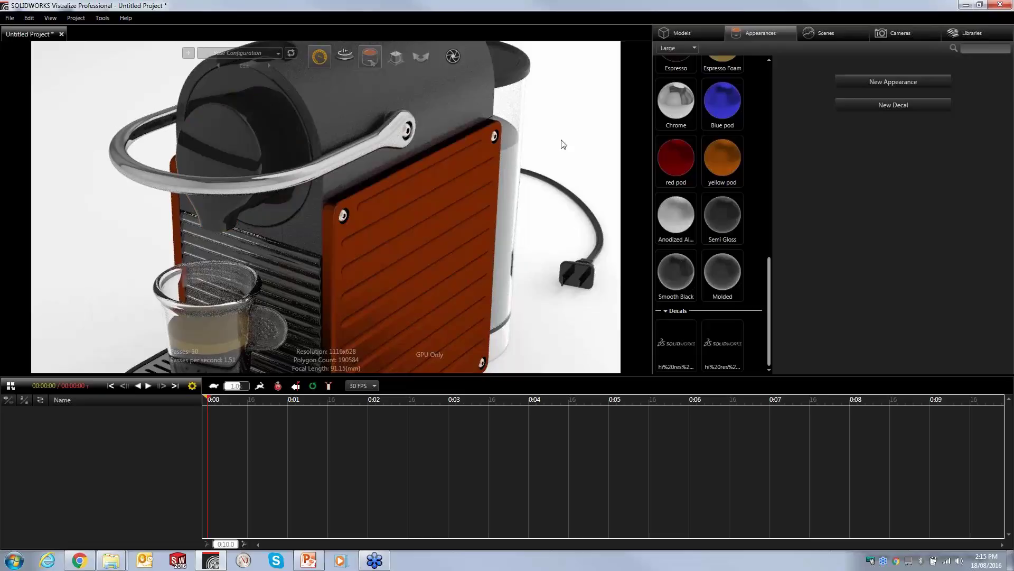
Copy the Chrome appearance and assign it to the screws that use the satin finish stainless steel appearance.
click(676, 107)
right_click(676, 106)
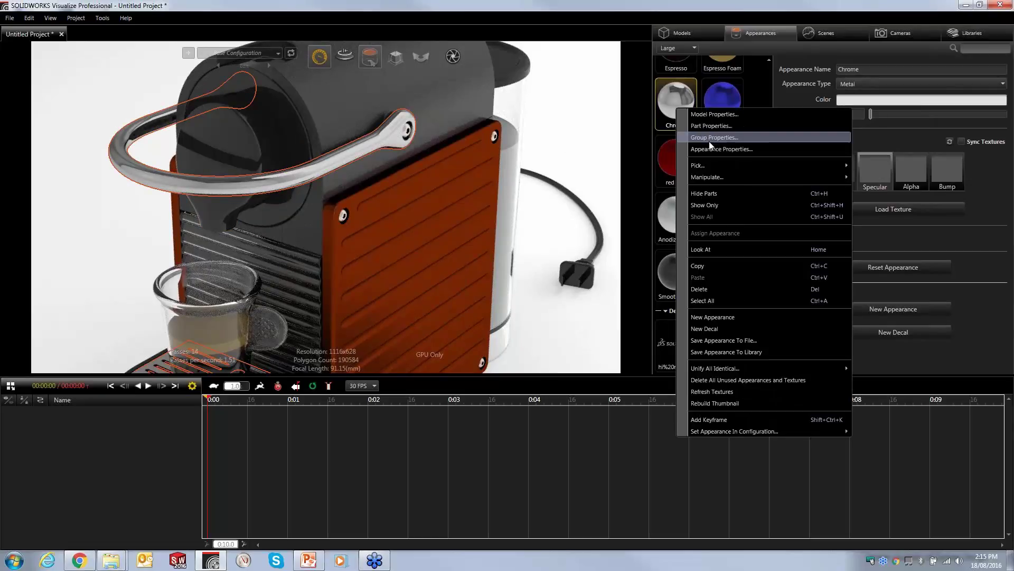
click(713, 267)
drag(769, 271, 756, 69)
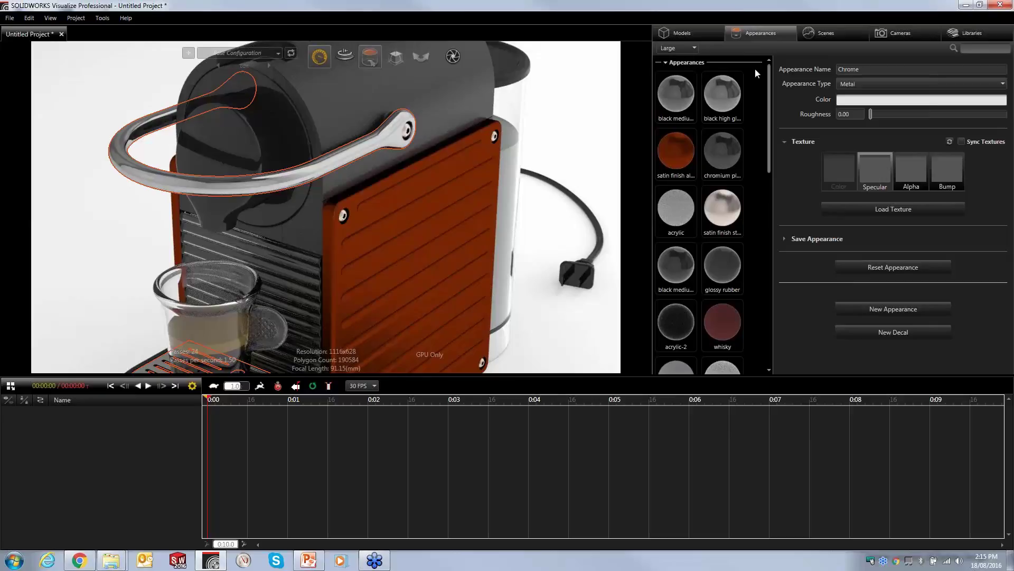
right_click(725, 217)
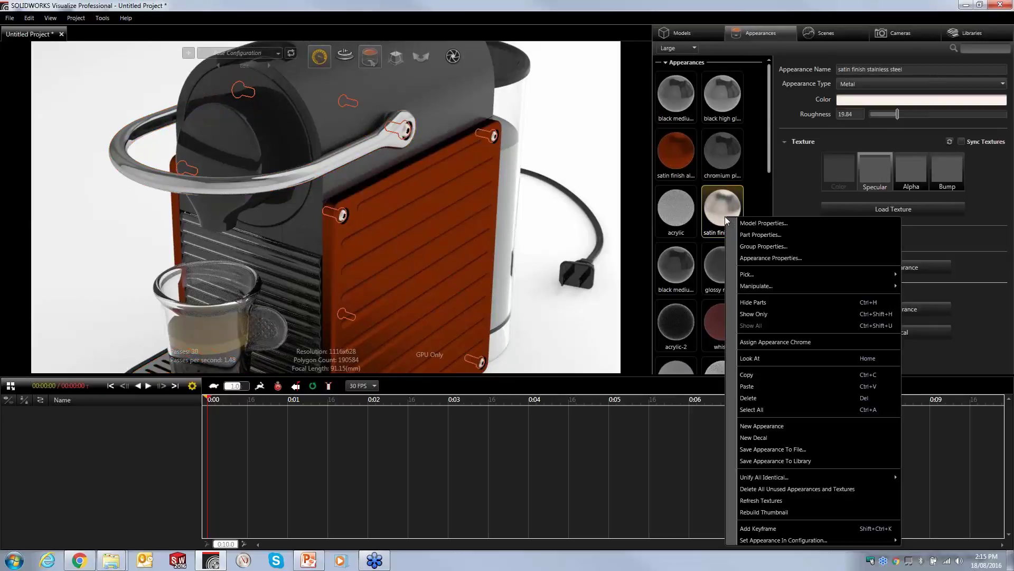
click(770, 342)
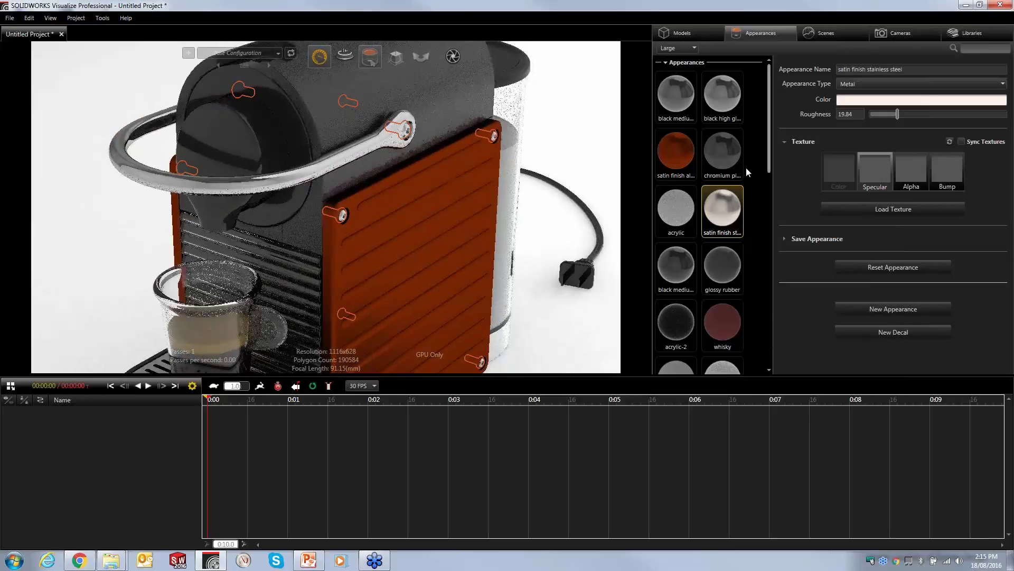
Assign the copied Chrome appearance to the plug prongs that use the chromium plate appearance.
click(717, 152)
right_click(717, 152)
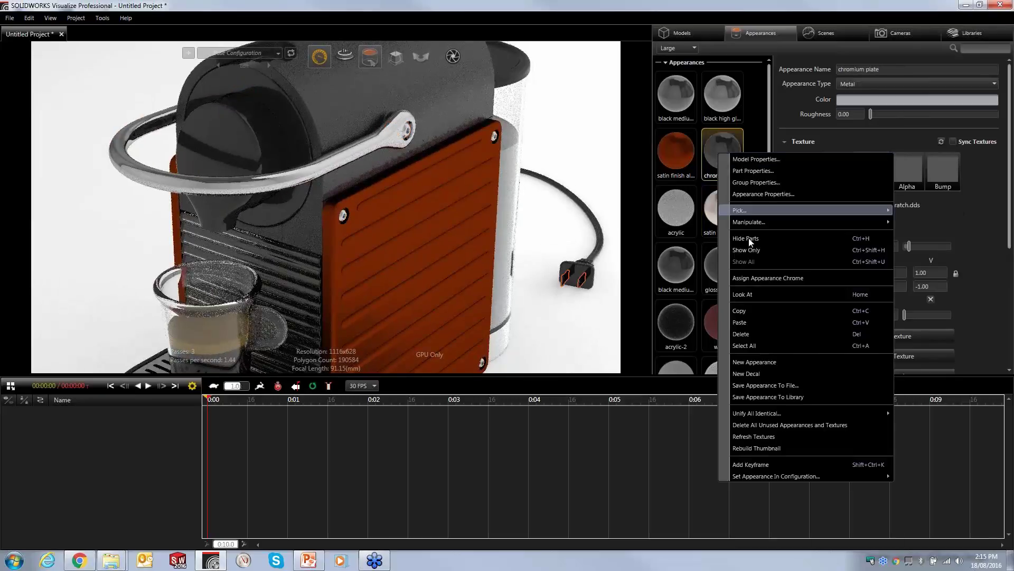
click(759, 278)
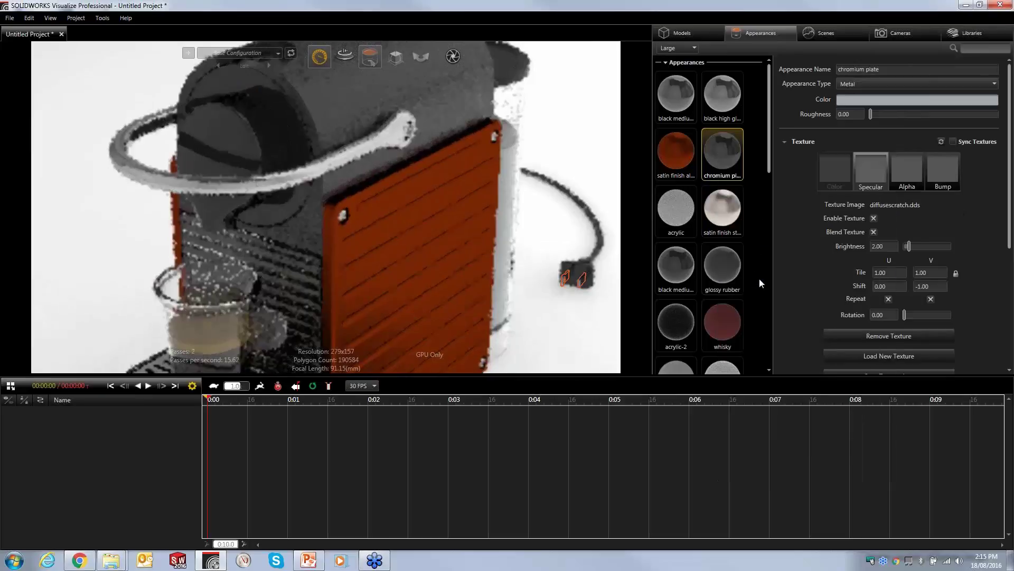
Delete all unused appearances and textures from the project.
click(755, 207)
right_click(754, 207)
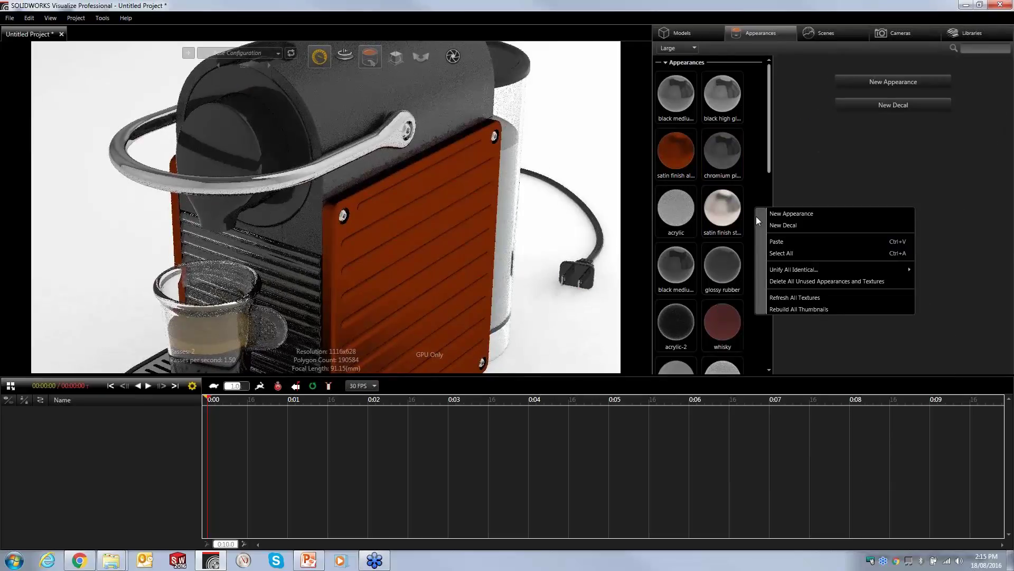
click(809, 281)
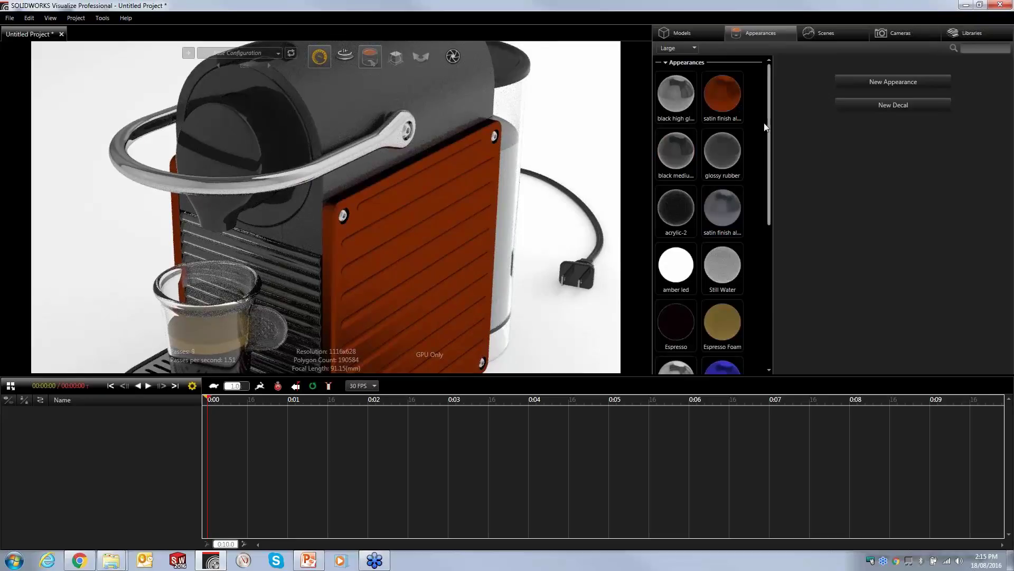
Open the bump texture settings of the Molded appearance on the machine's upper housing and keep its texture mapping mode at Box.
drag(770, 158, 772, 95)
click(362, 93)
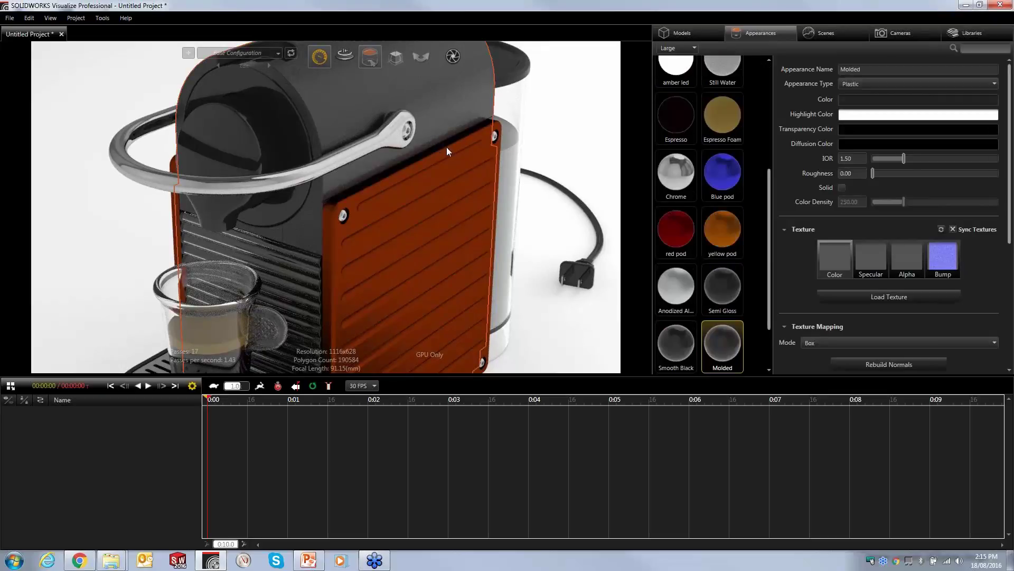
mouse_move(452, 224)
mouse_down()
mouse_move(454, 232)
mouse_move(442, 227)
mouse_up()
scroll(429, 209, up, 3)
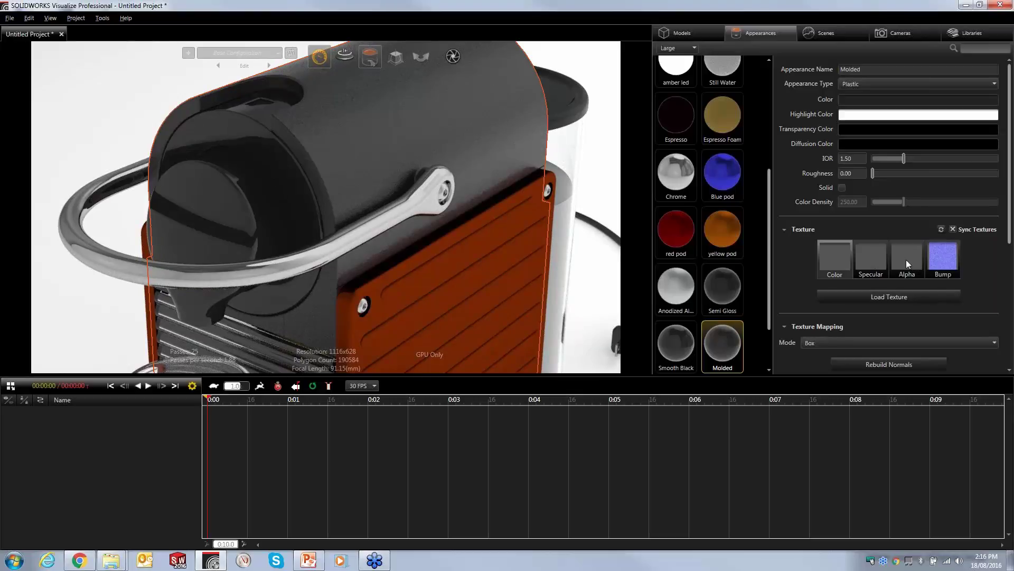
click(946, 260)
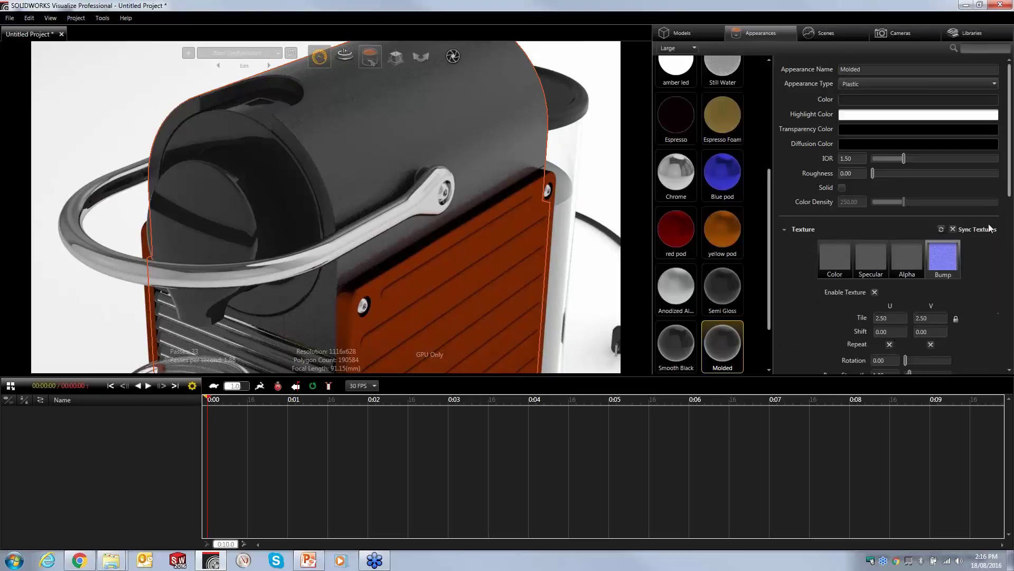
drag(1011, 167, 1002, 284)
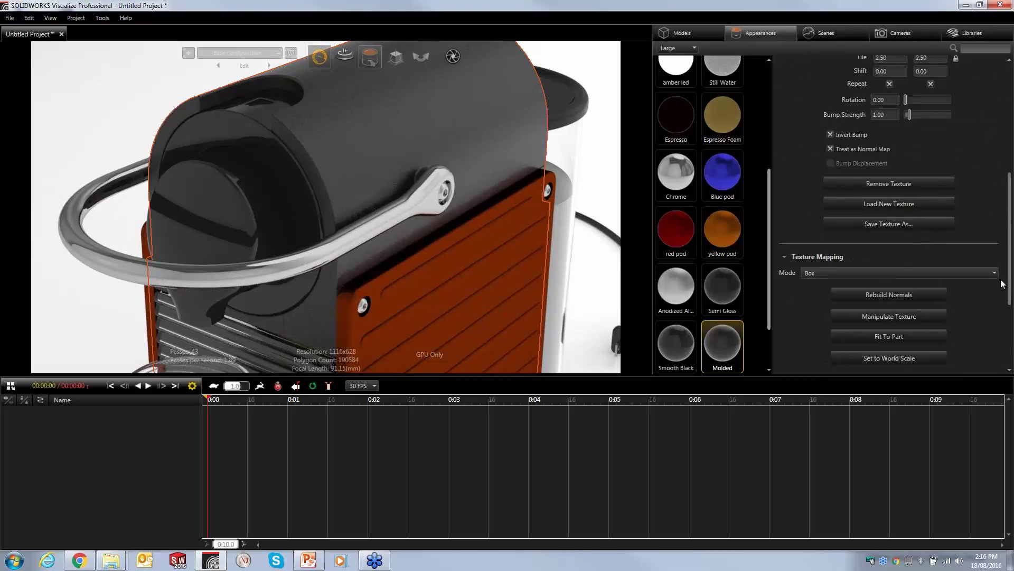
click(829, 271)
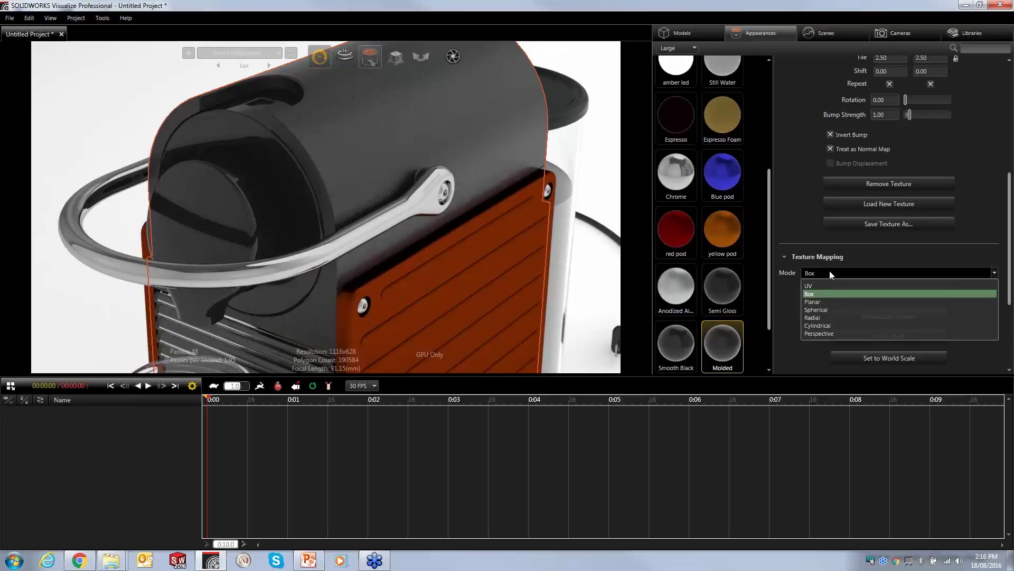
click(814, 293)
scroll(1009, 232, up, 3)
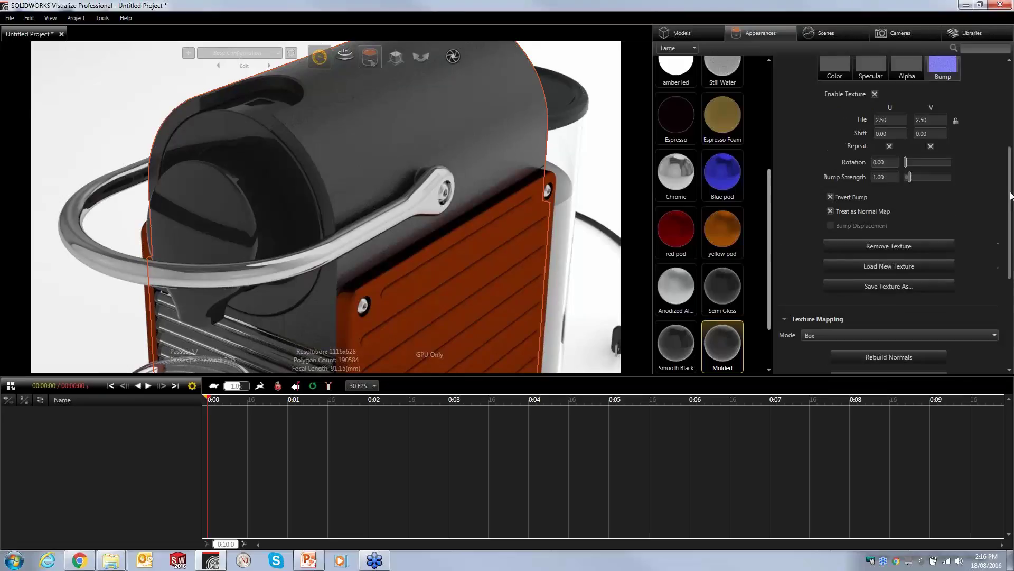
Try the Molded bump texture at strength 2.09 with 0.49 tiling, and adjust it to 3.42 tiling with strength 1.26.
drag(909, 213, 937, 213)
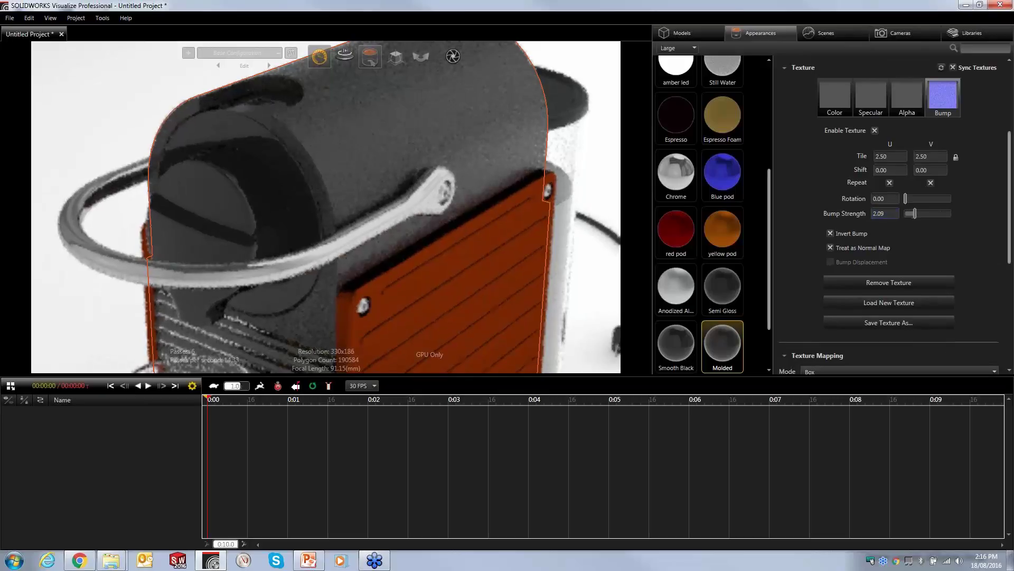
drag(861, 156, 785, 164)
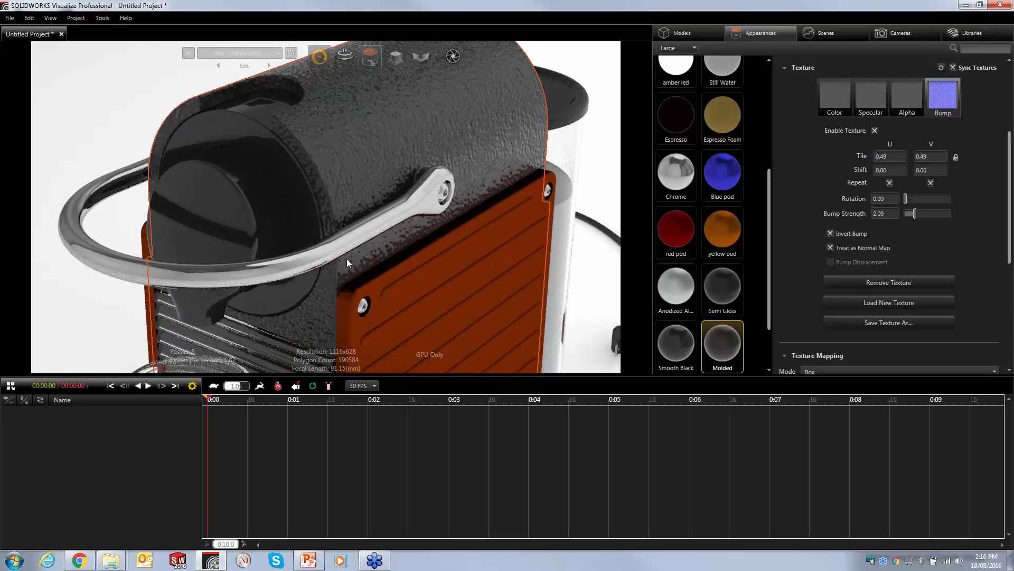
drag(890, 156, 904, 156)
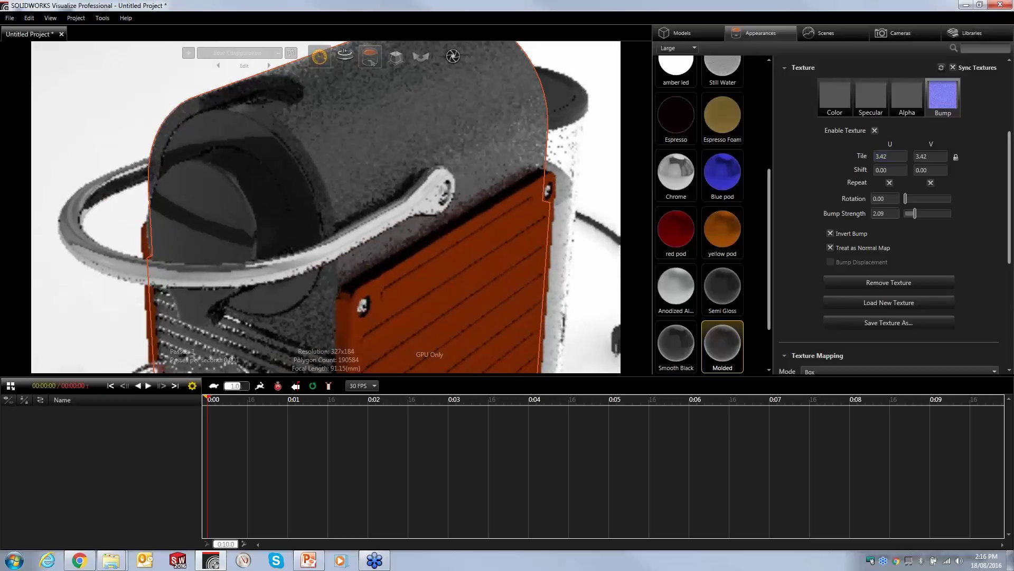
click(911, 214)
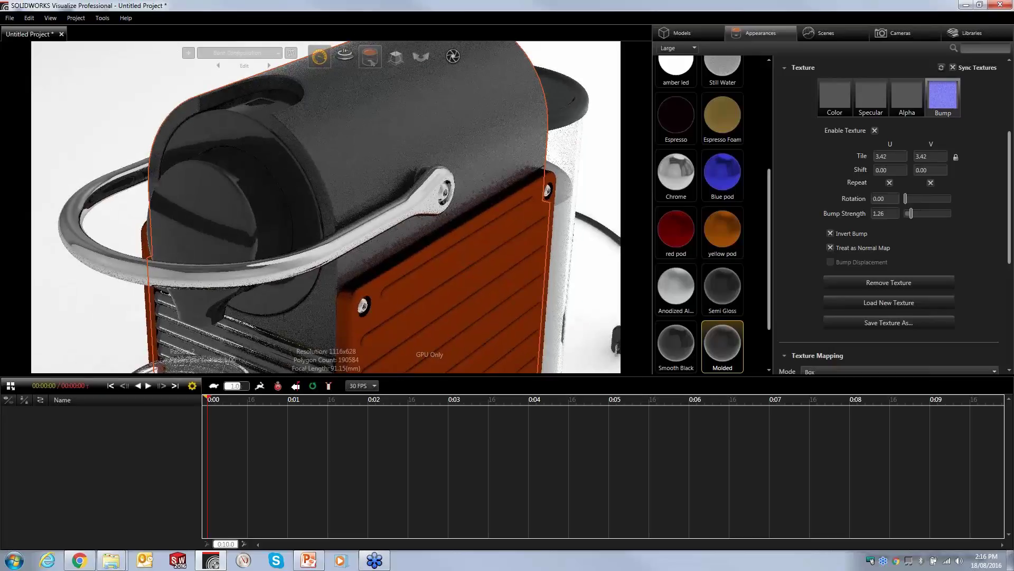
click(929, 181)
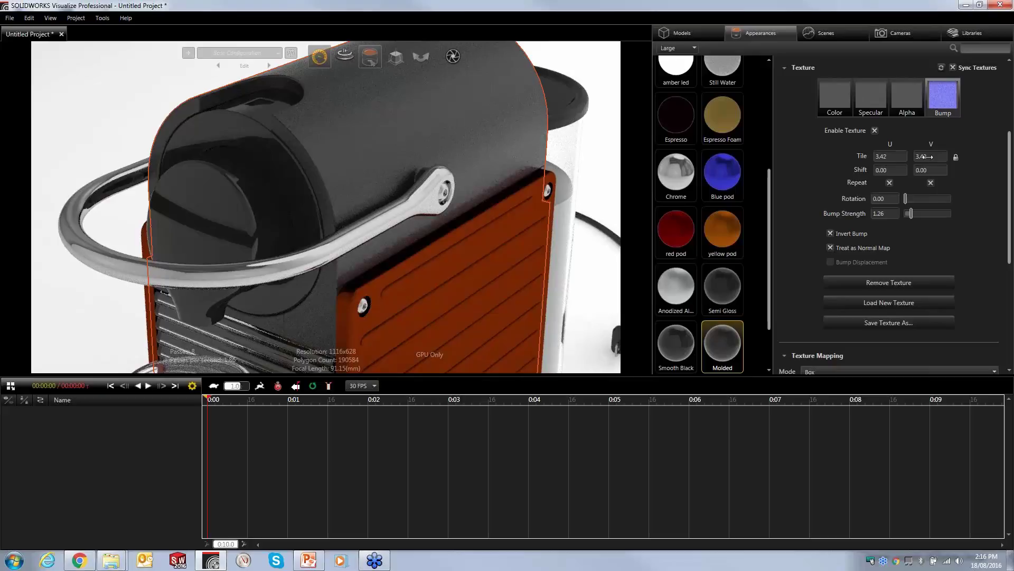
Load Spriral BUMP.jpg from the WIP textures folder as the Molded bump texture and set its tiling to 1.57.
click(944, 100)
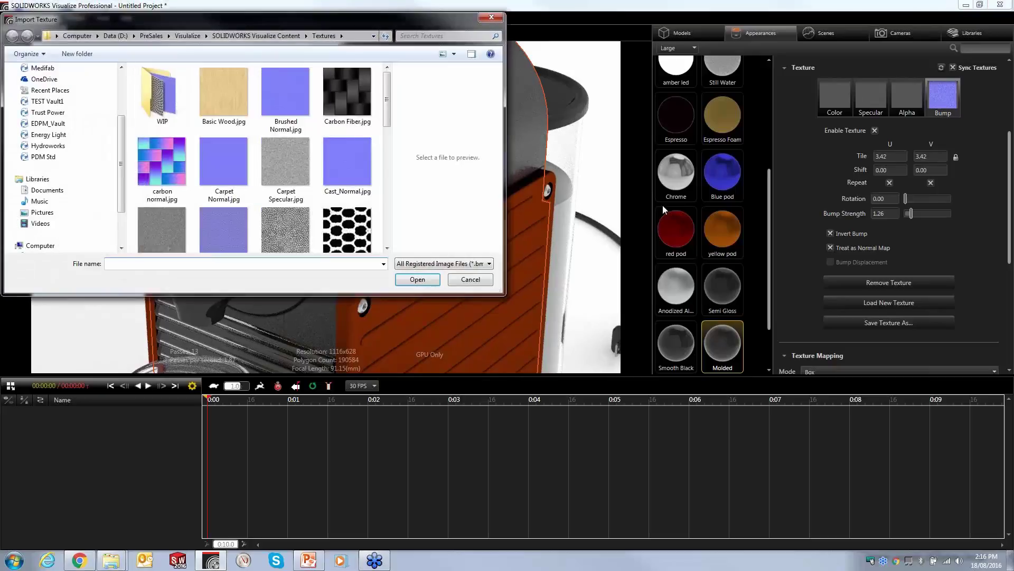
drag(330, 26, 469, 67)
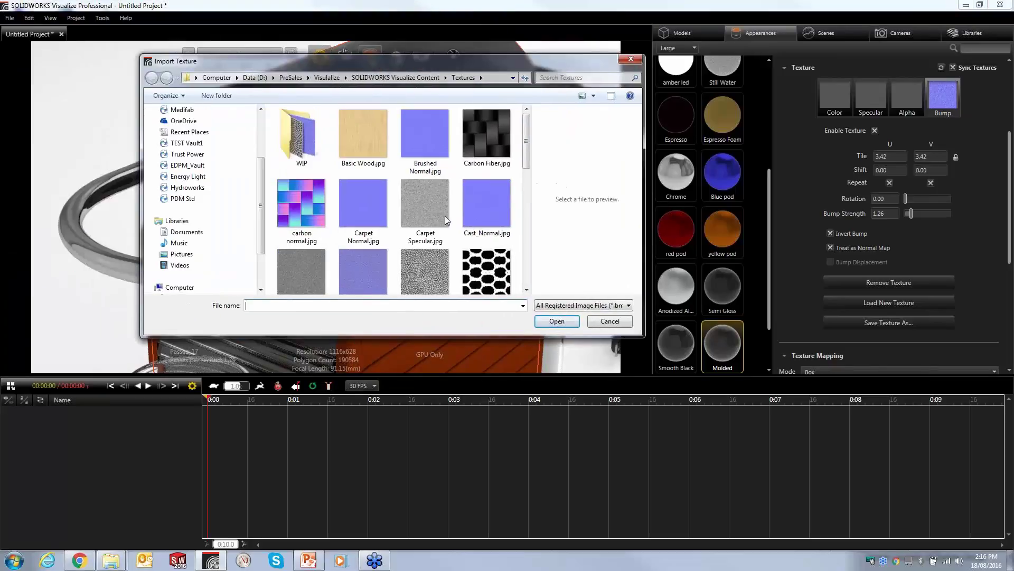
double_click(305, 142)
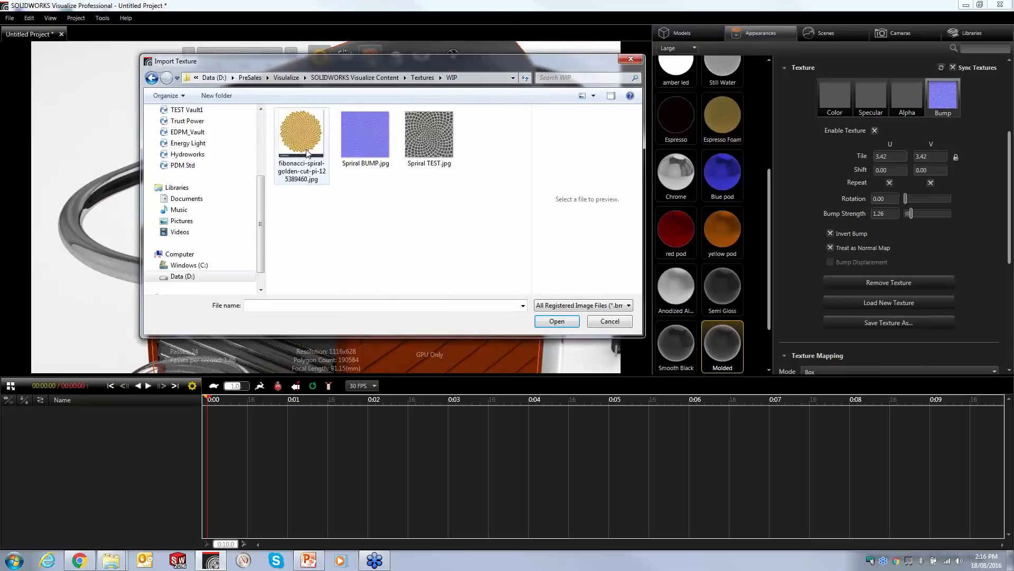
click(307, 152)
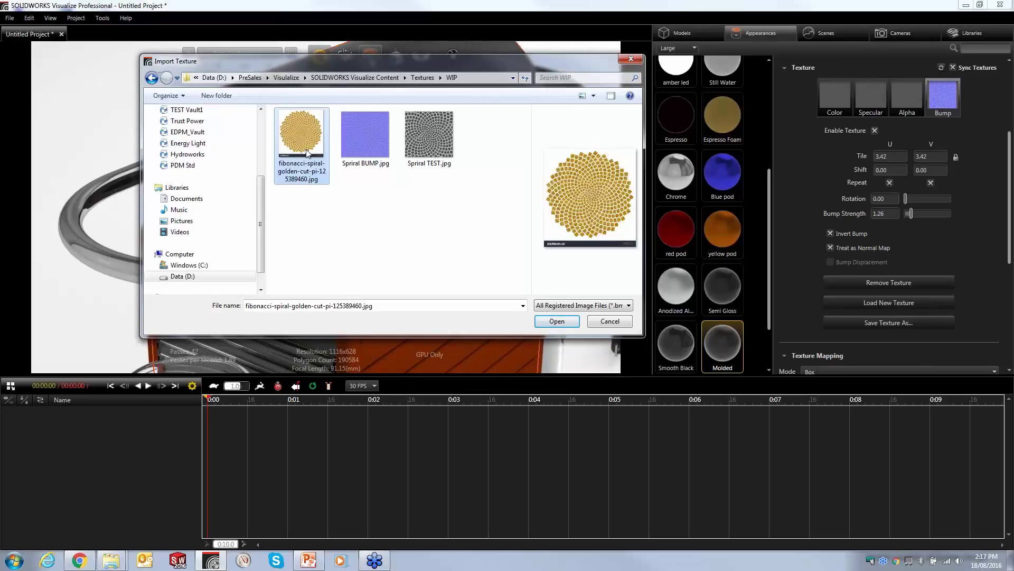
click(427, 144)
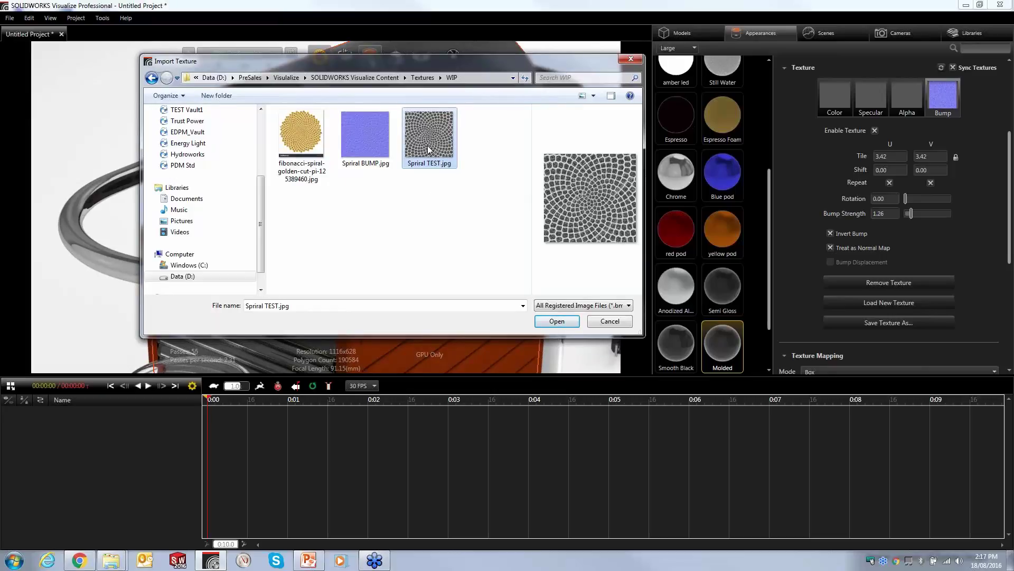
click(363, 151)
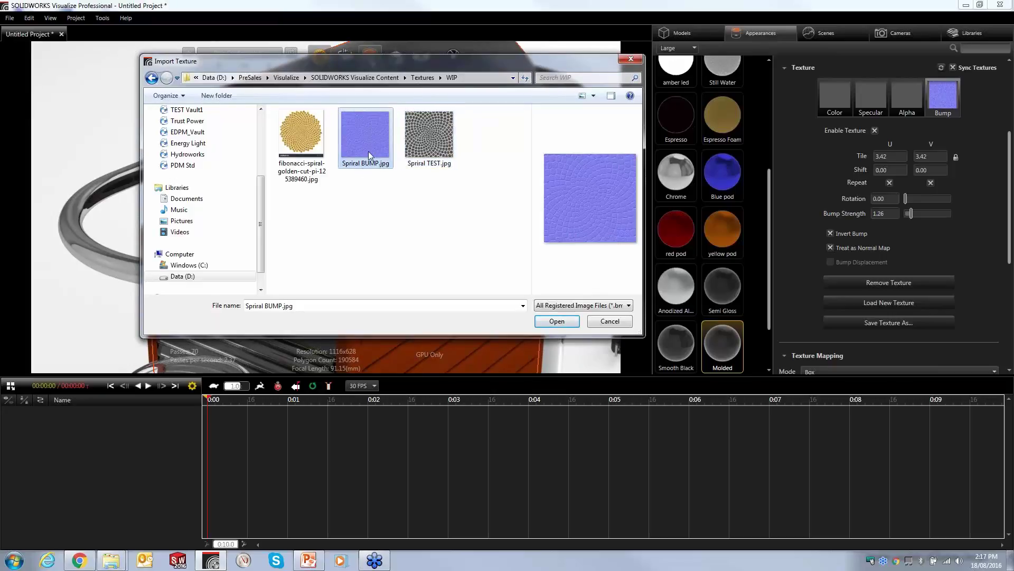
mouse_move(369, 150)
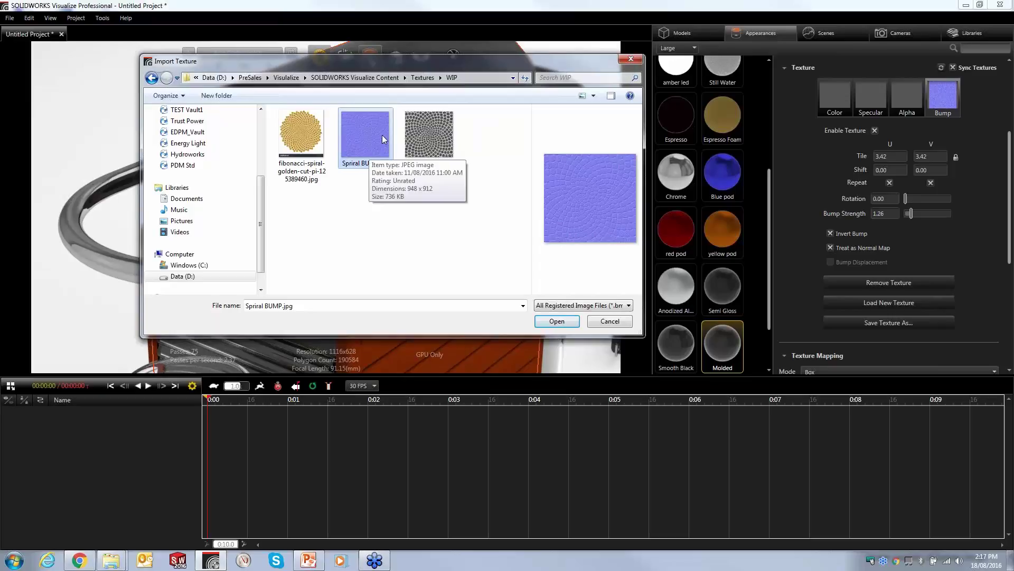
click(553, 324)
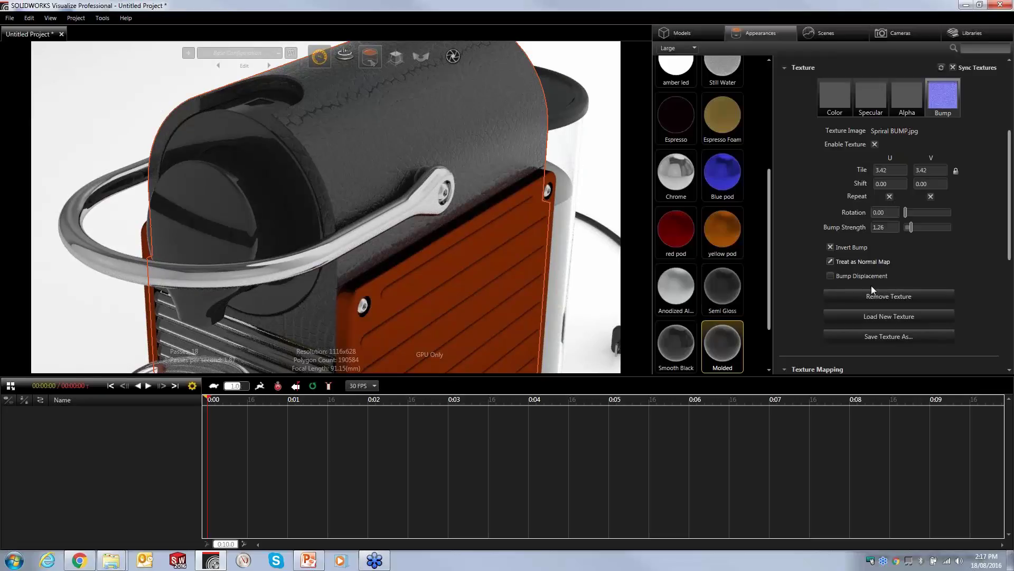
drag(883, 170, 776, 173)
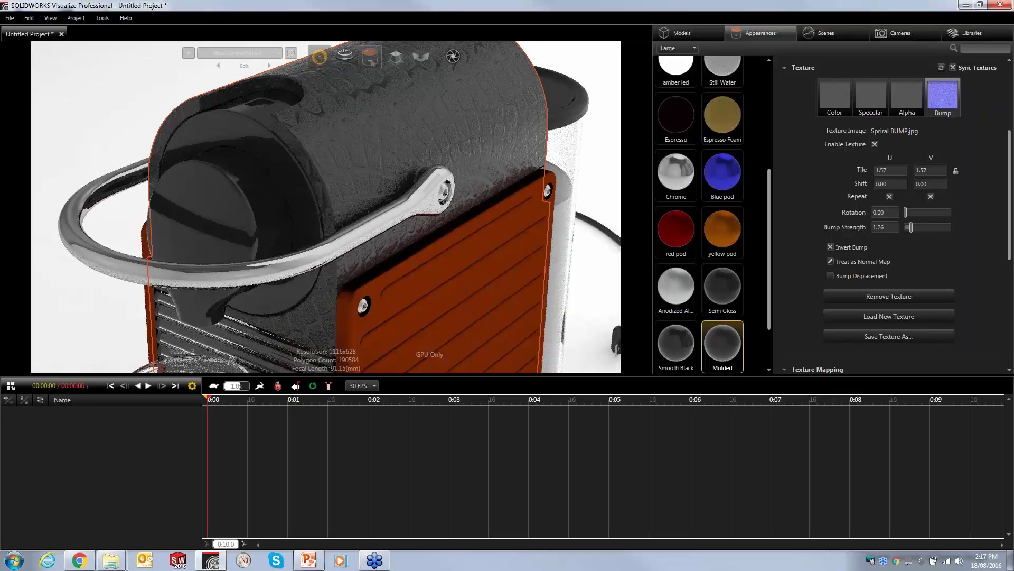
Replace the Molded appearance's bump texture with Molded Plastic.jpg from the Textures folder.
click(954, 98)
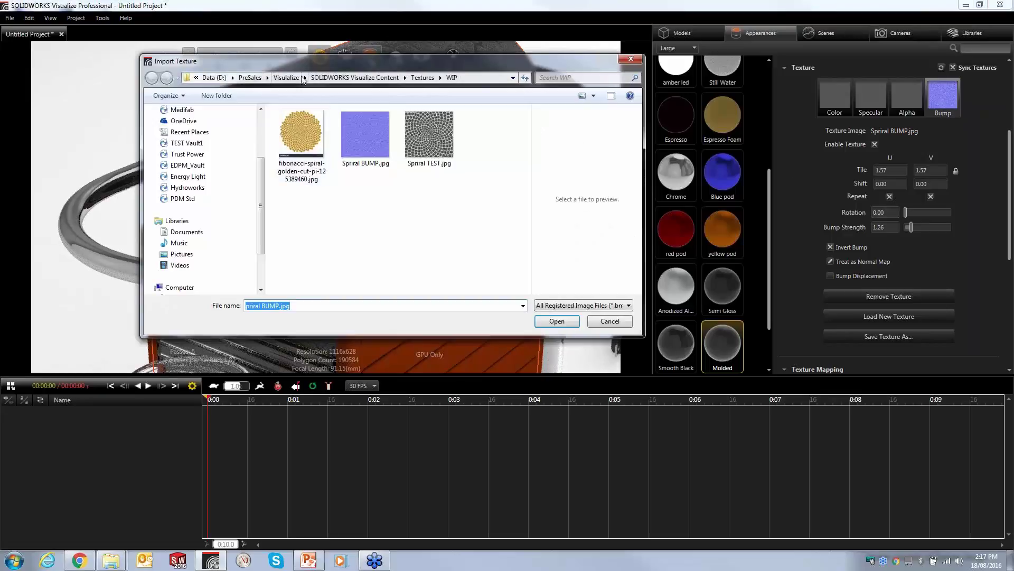
click(354, 77)
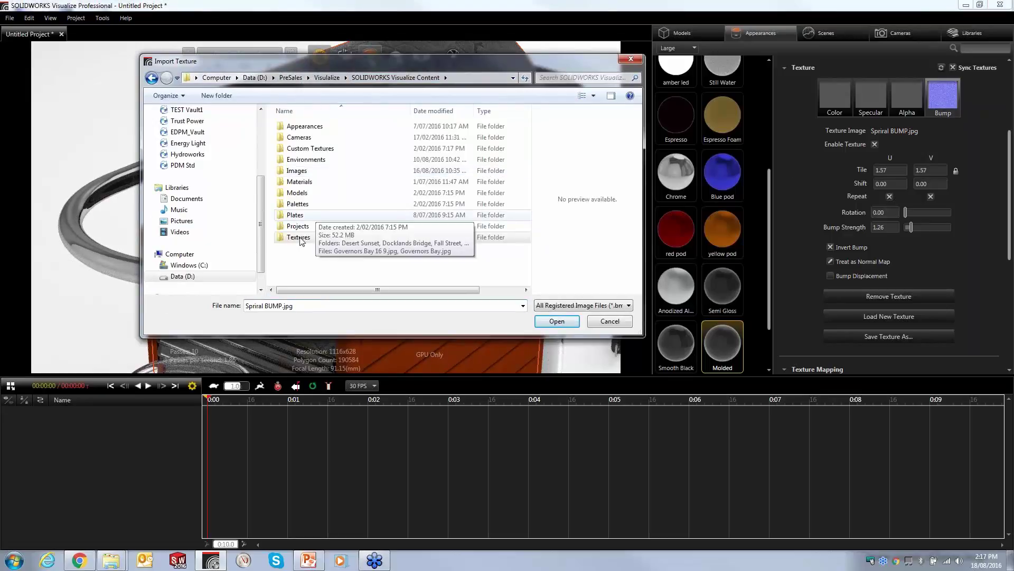
double_click(301, 233)
scroll(304, 235, down, 5)
double_click(363, 206)
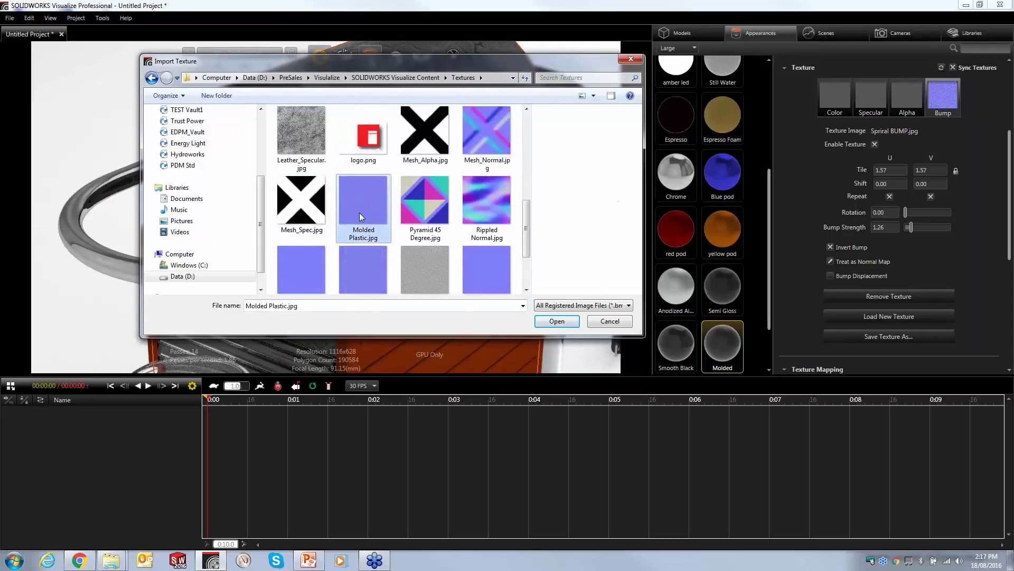
Set the Molded Plastic bump texture's U and V tiling to 4.48 and its bump strength to 0.80, and deselect the part.
drag(890, 170, 1004, 173)
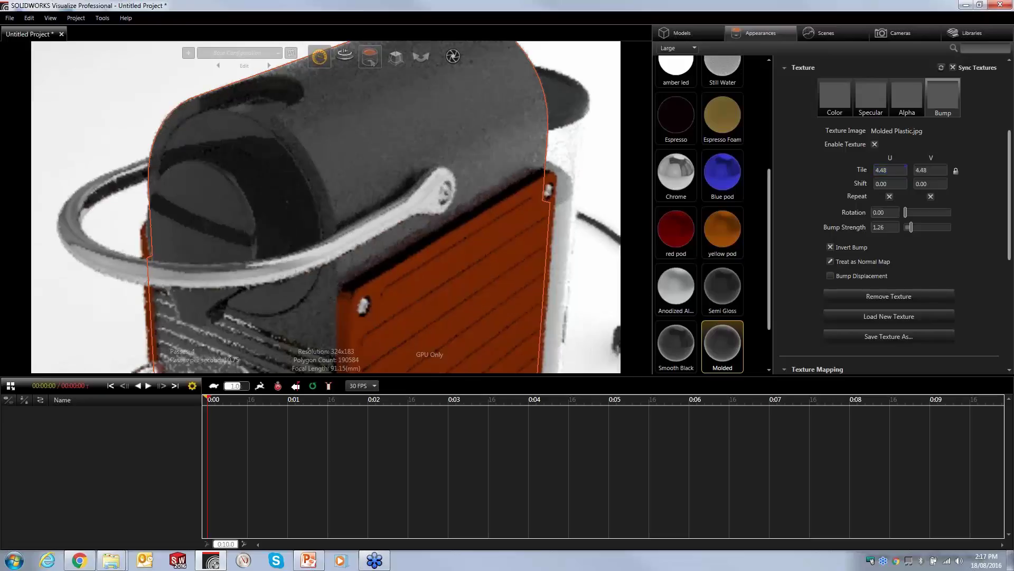
drag(884, 228, 861, 229)
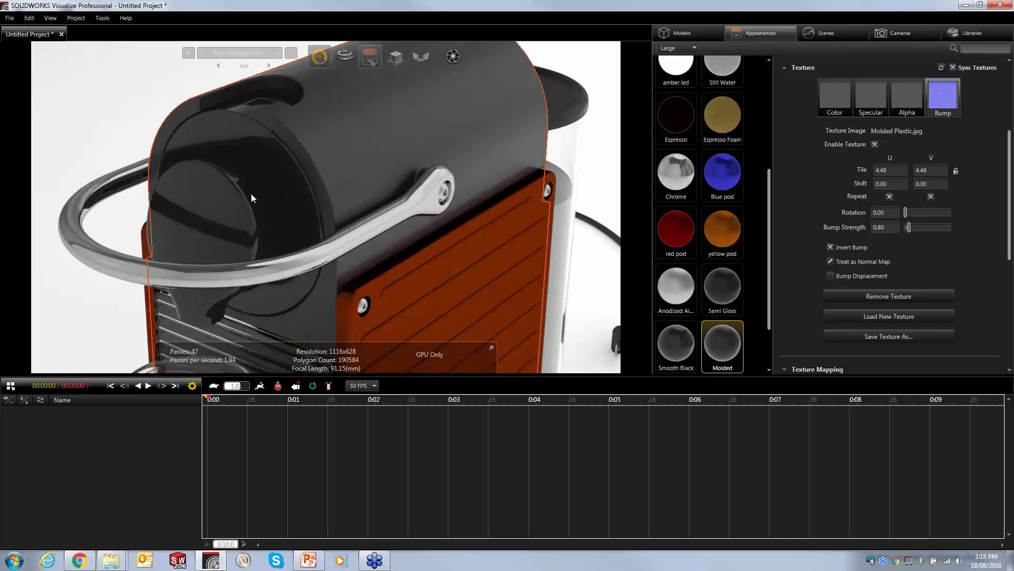
click(110, 95)
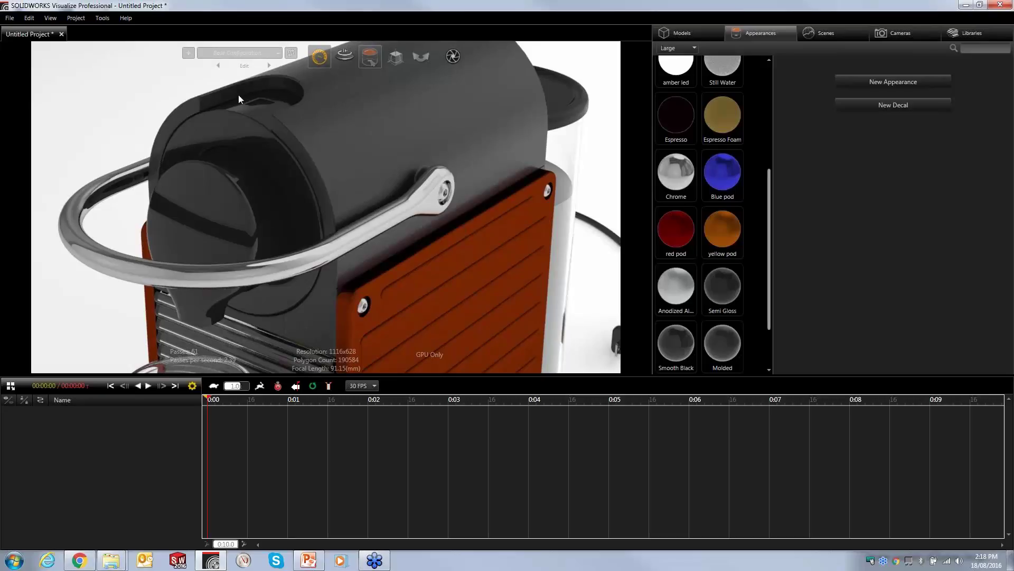
Create a new decal from logo.png in the Textures folder.
drag(399, 325, 421, 61)
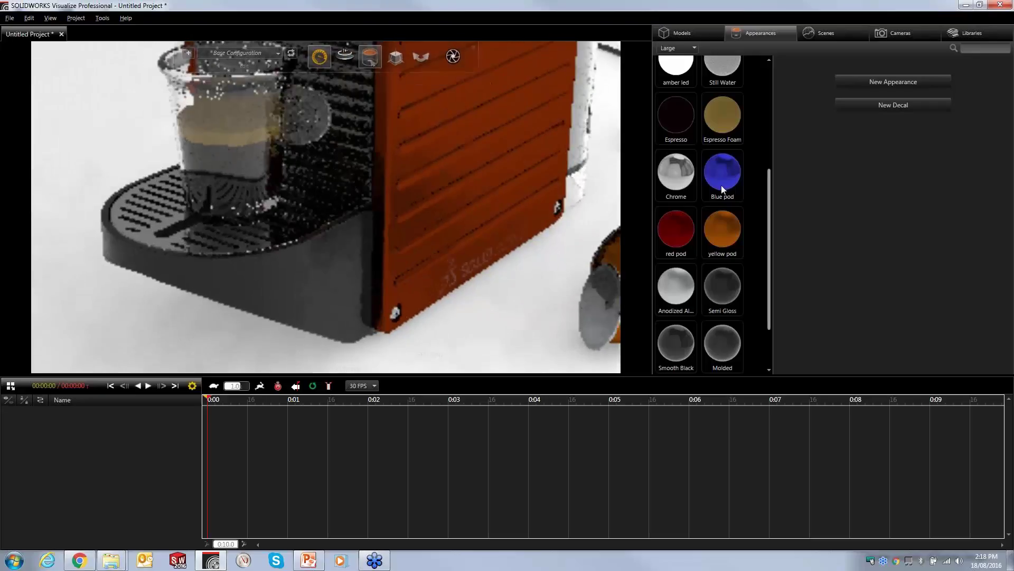
click(886, 104)
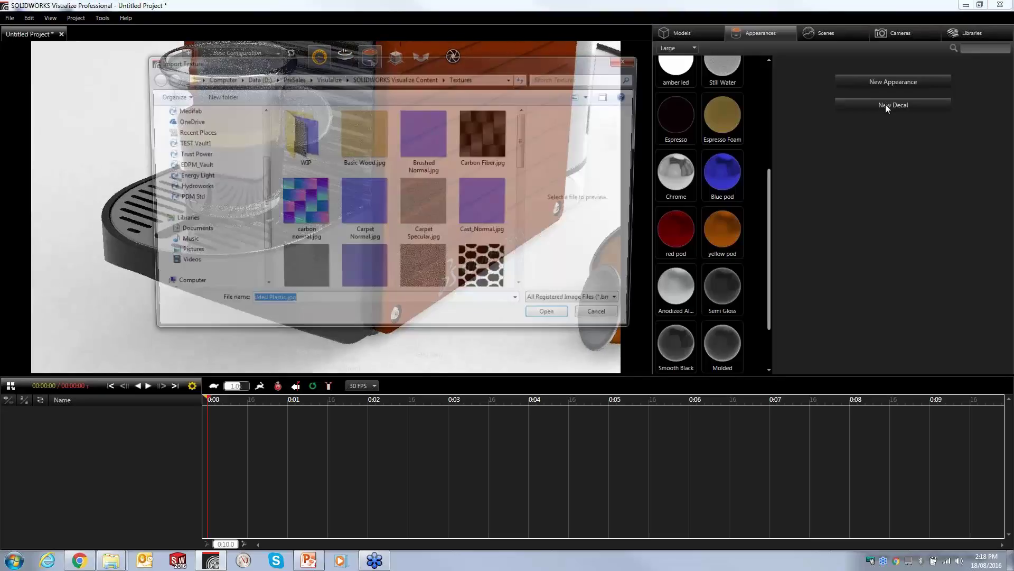
scroll(512, 131, down, 5)
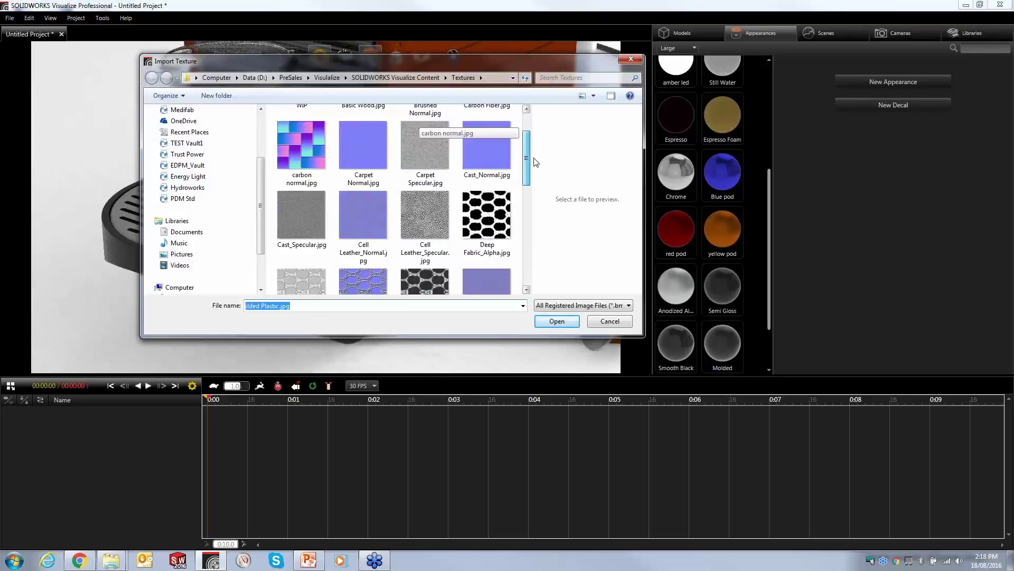
click(366, 189)
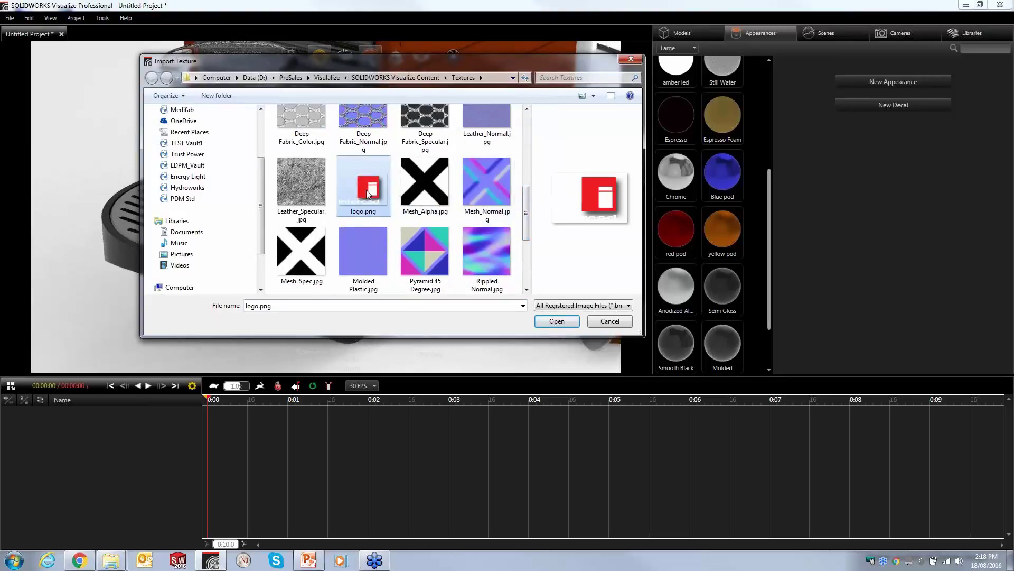
click(558, 322)
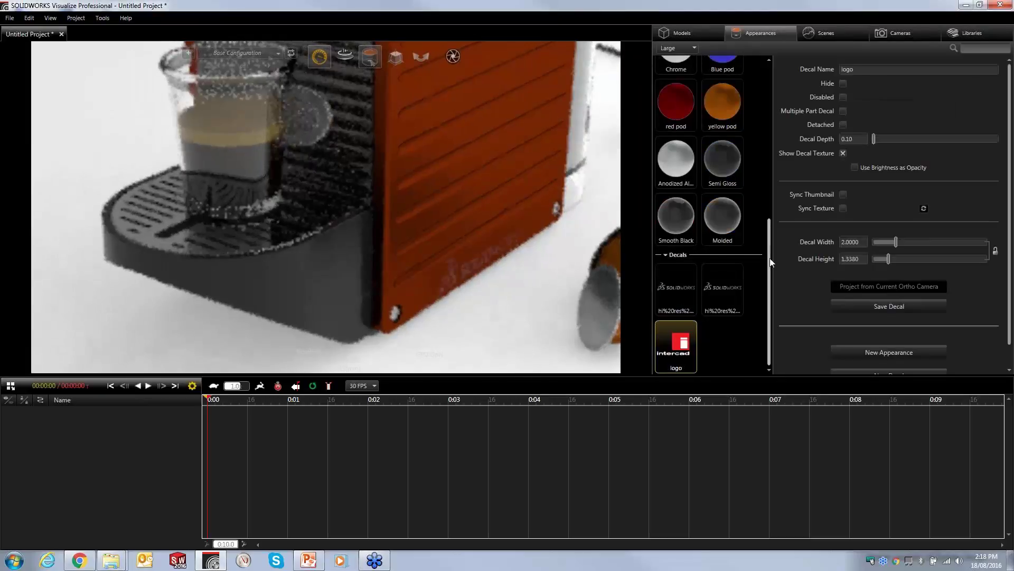
Place the logo decal on the front of the drip tray and set its width to 0.04 with proportional height.
drag(676, 343, 329, 264)
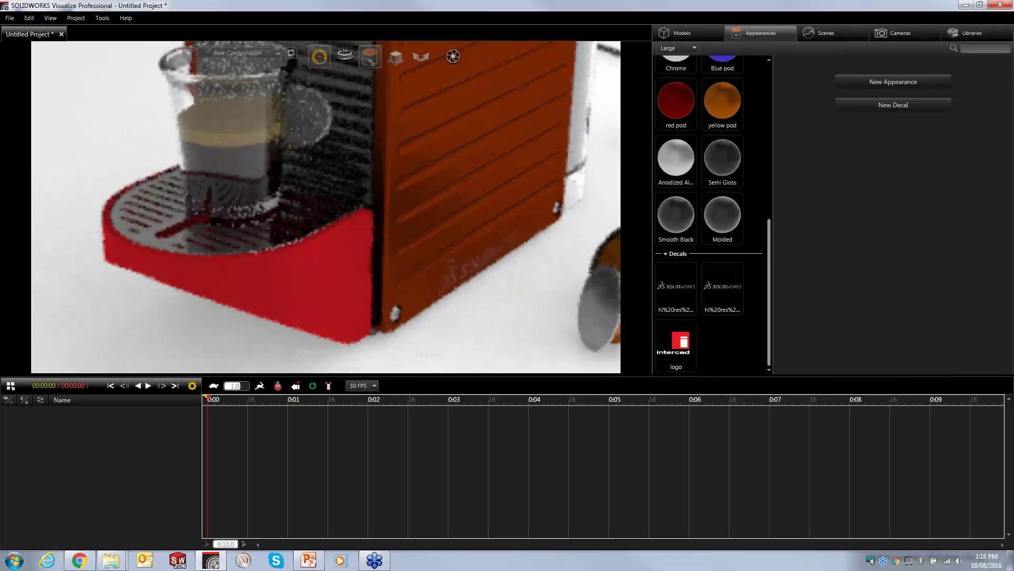
click(344, 283)
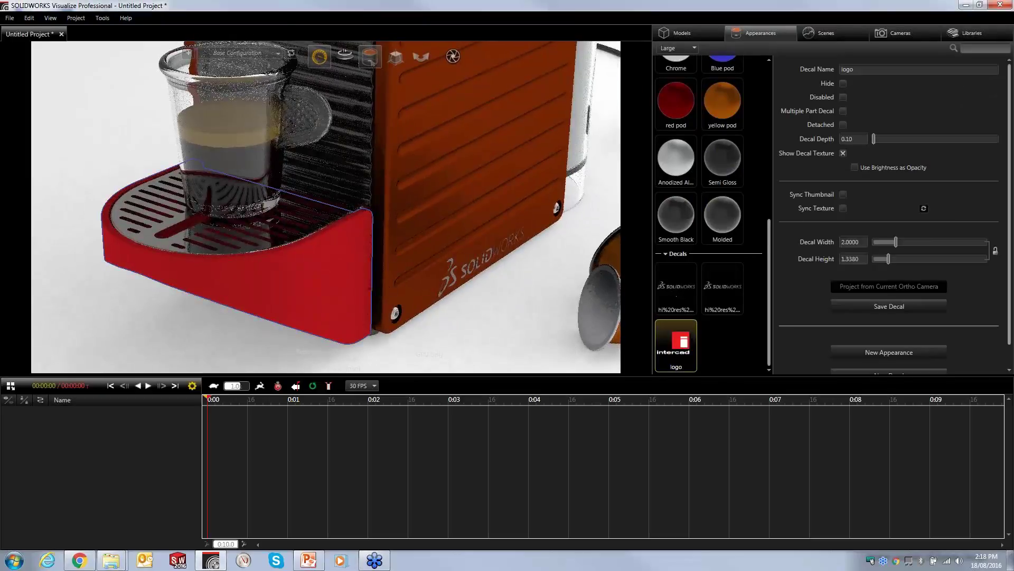
click(852, 242)
text(.04)
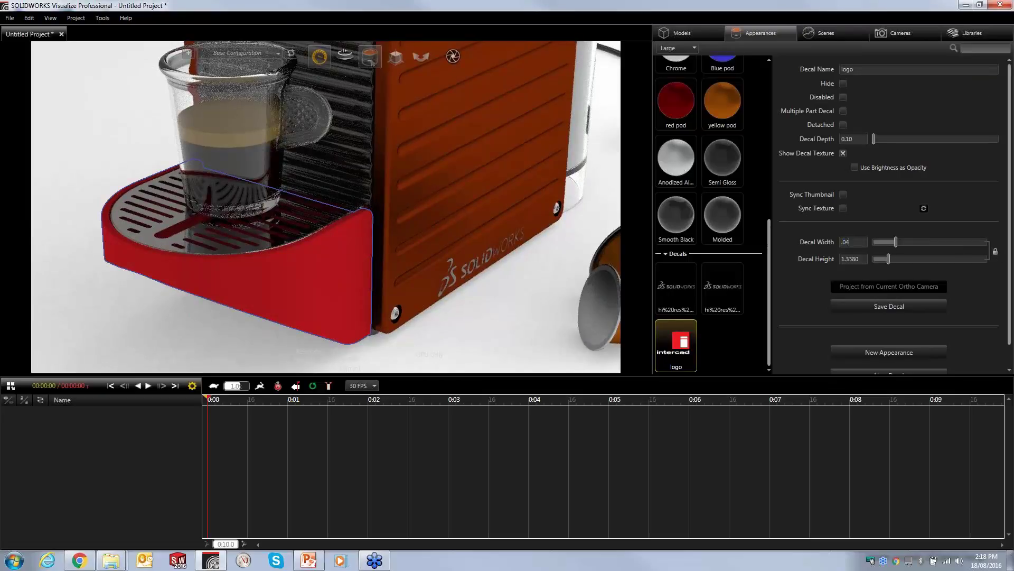
key(Tab)
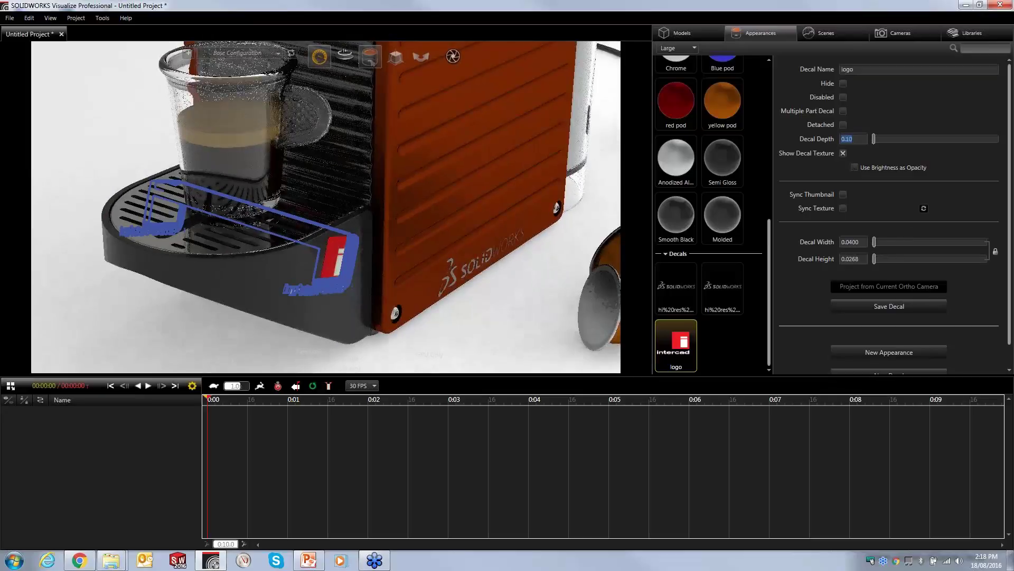
Set the logo decal's depth to 0.01, move it slightly lower on the front of the drip tray and deselect it.
text(.01)
key(Tab)
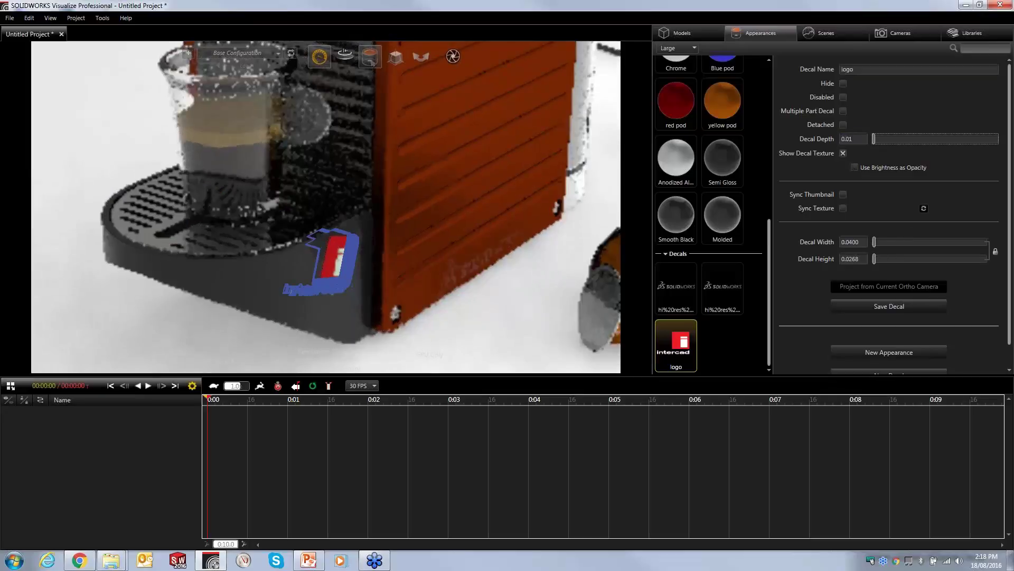
mouse_move(379, 80)
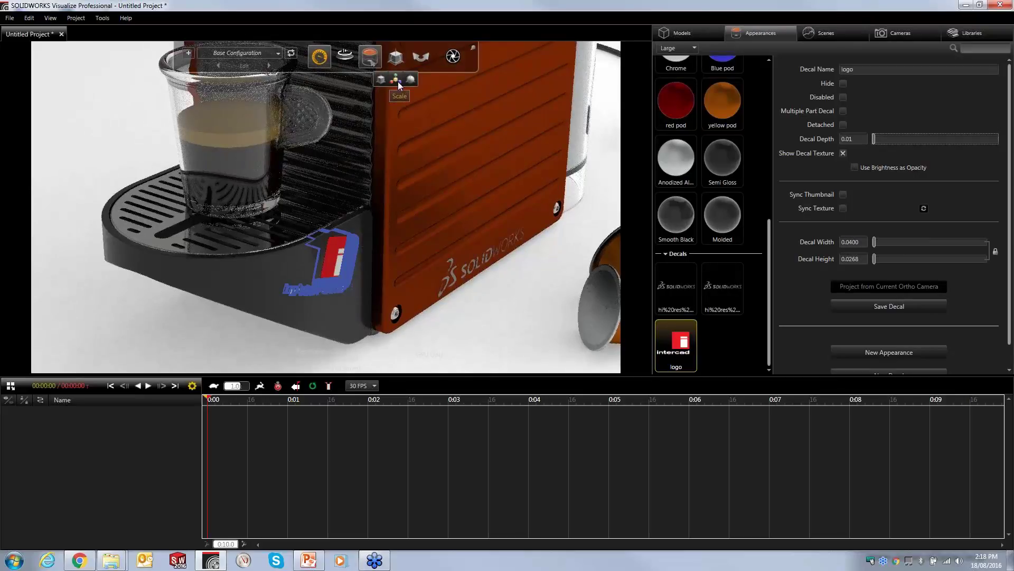
click(411, 80)
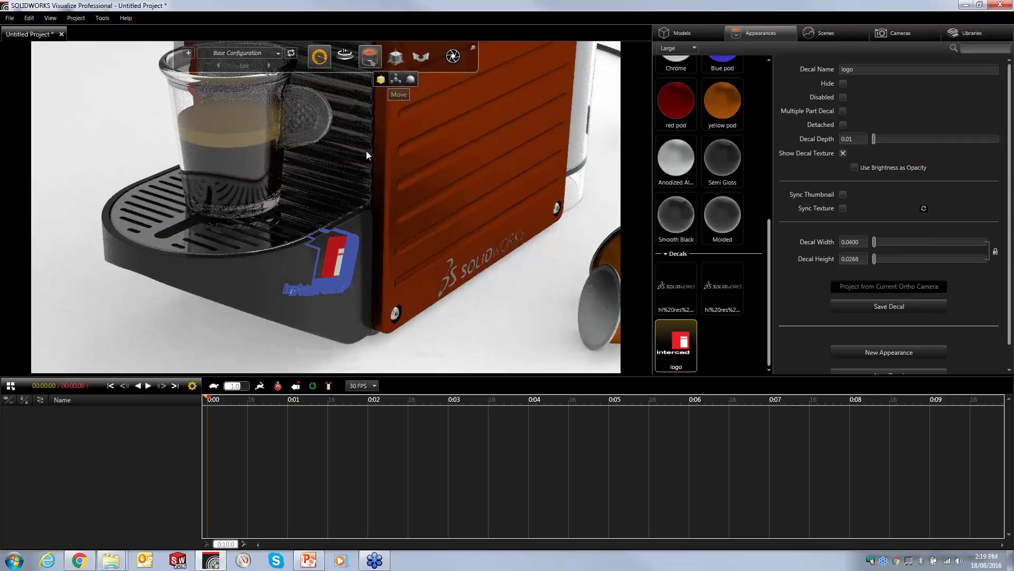
drag(340, 221, 331, 247)
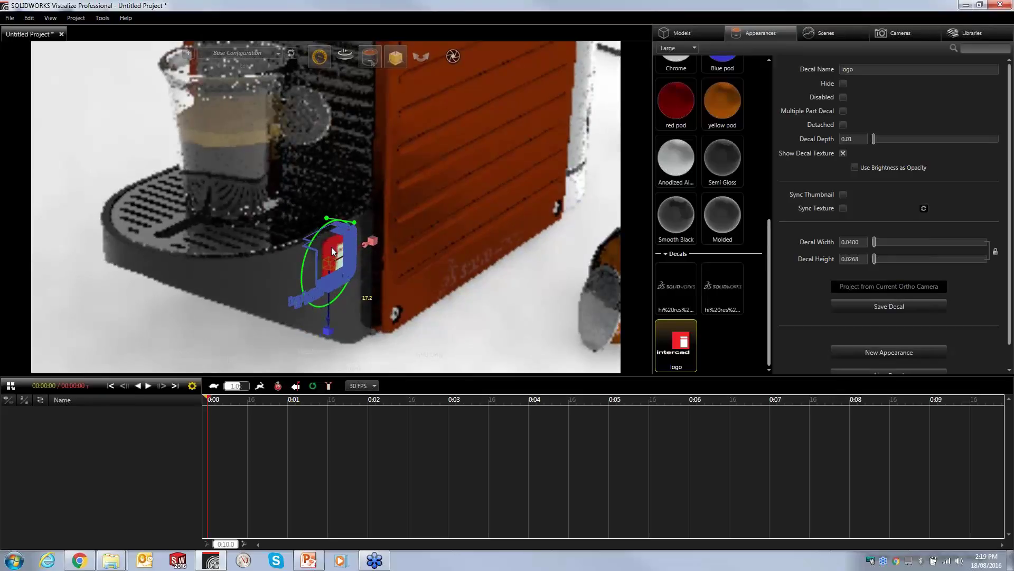
click(504, 349)
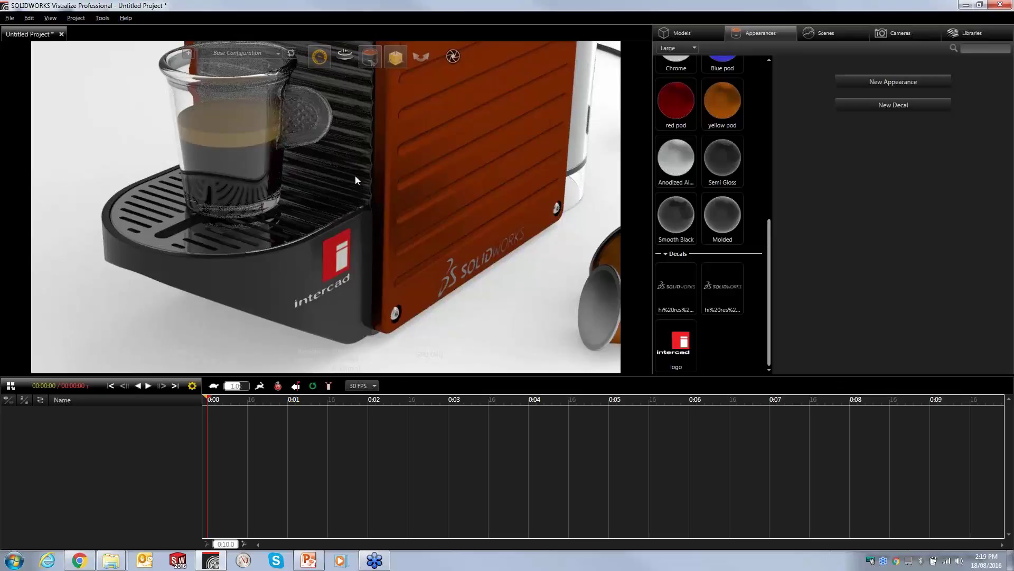
Add a new configuration of the espresso maker and name it Orange.
drag(355, 176, 374, 231)
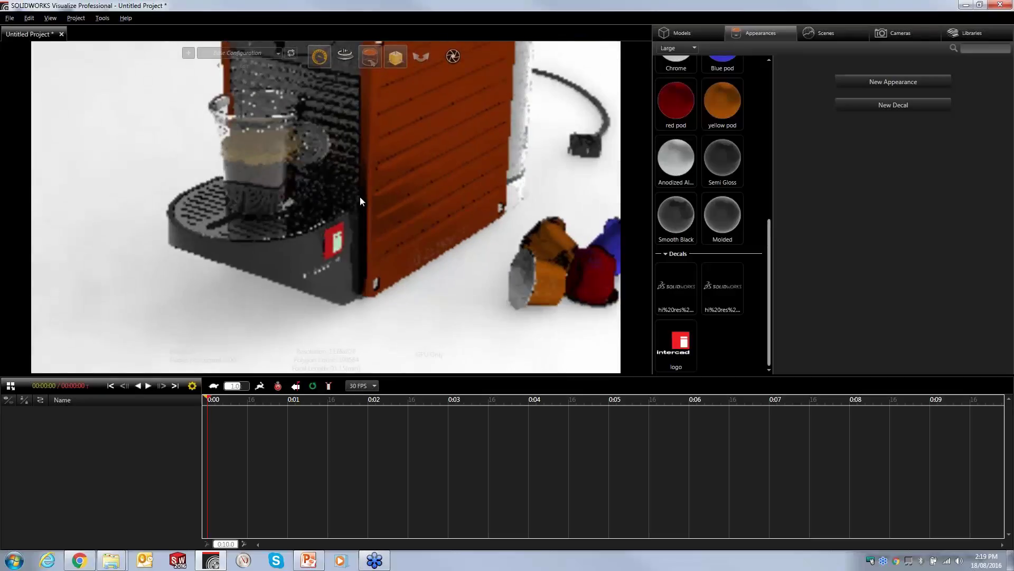
drag(360, 196, 359, 249)
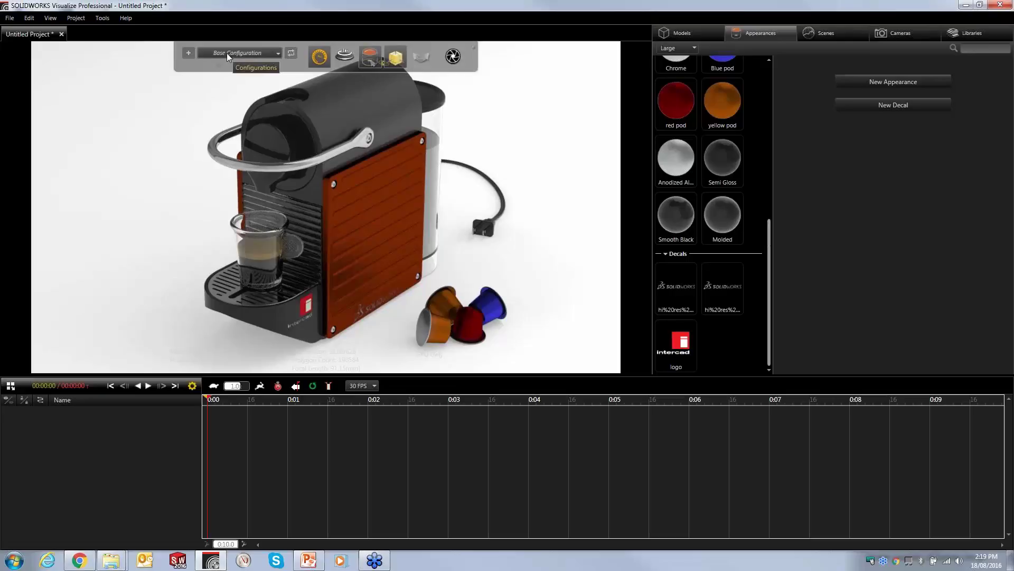
click(188, 55)
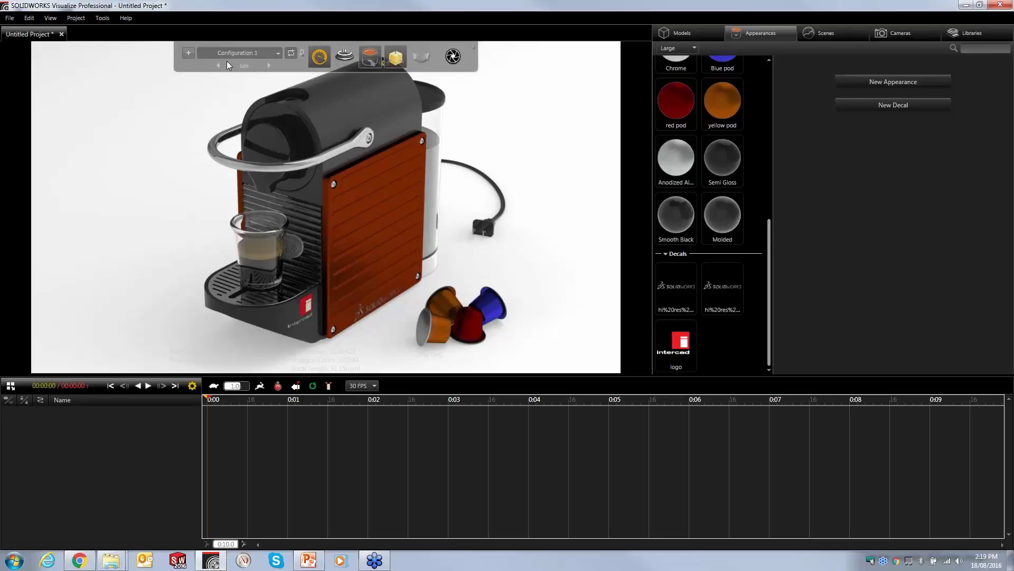
click(247, 68)
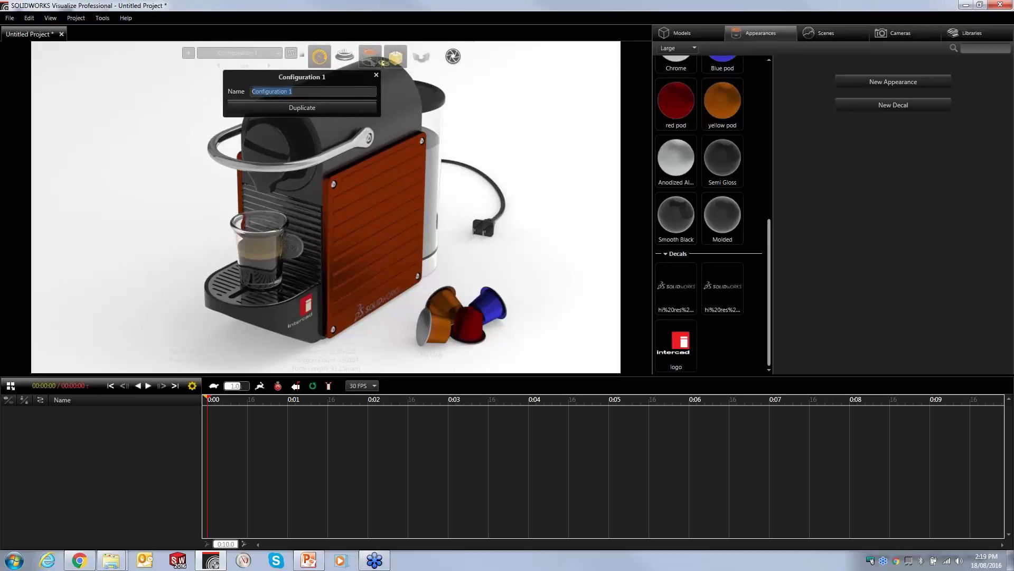
text(Orange)
key(Return)
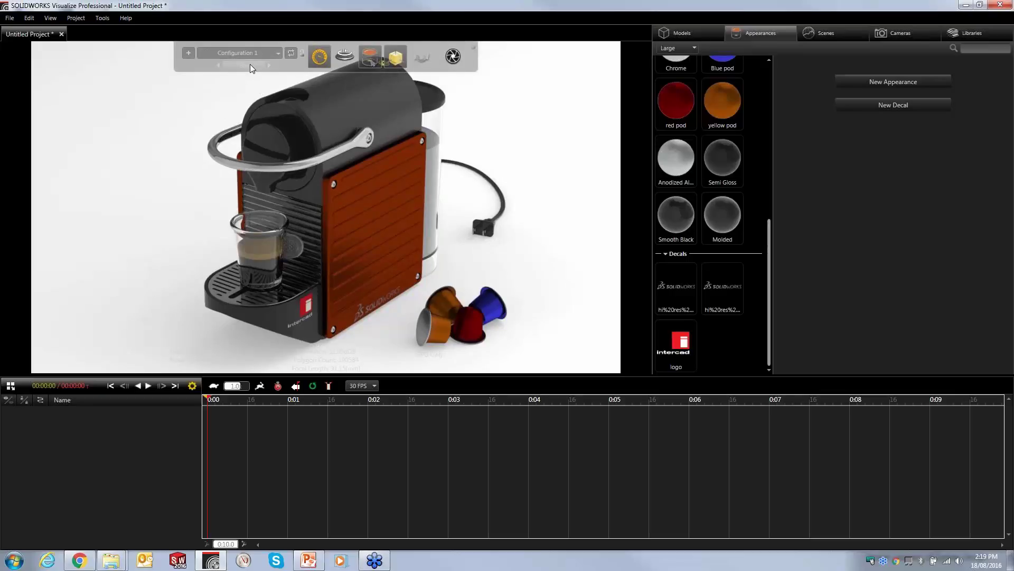
Add two more configurations named Green and Charcoal.
click(249, 65)
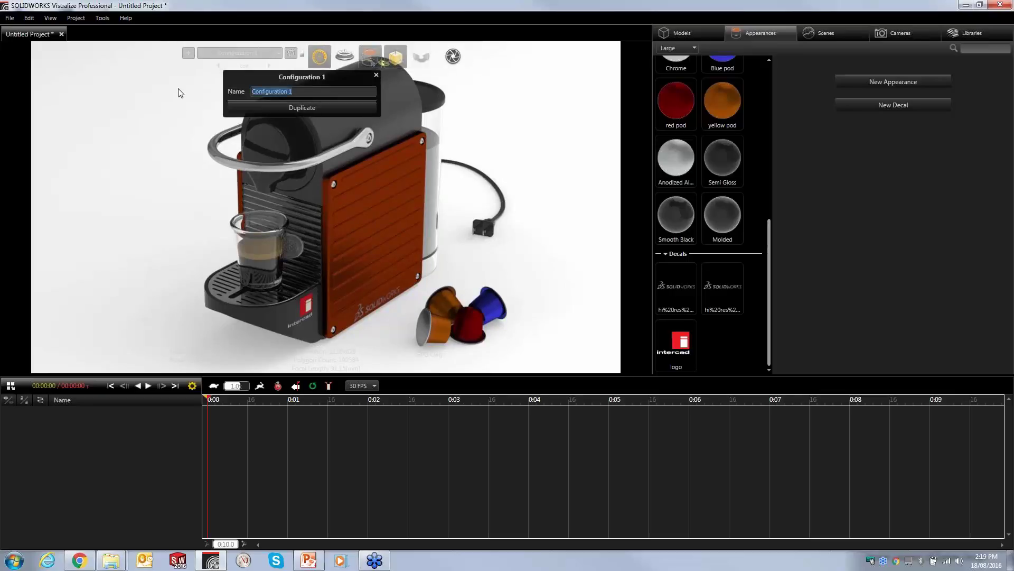
text(Green)
key(Return)
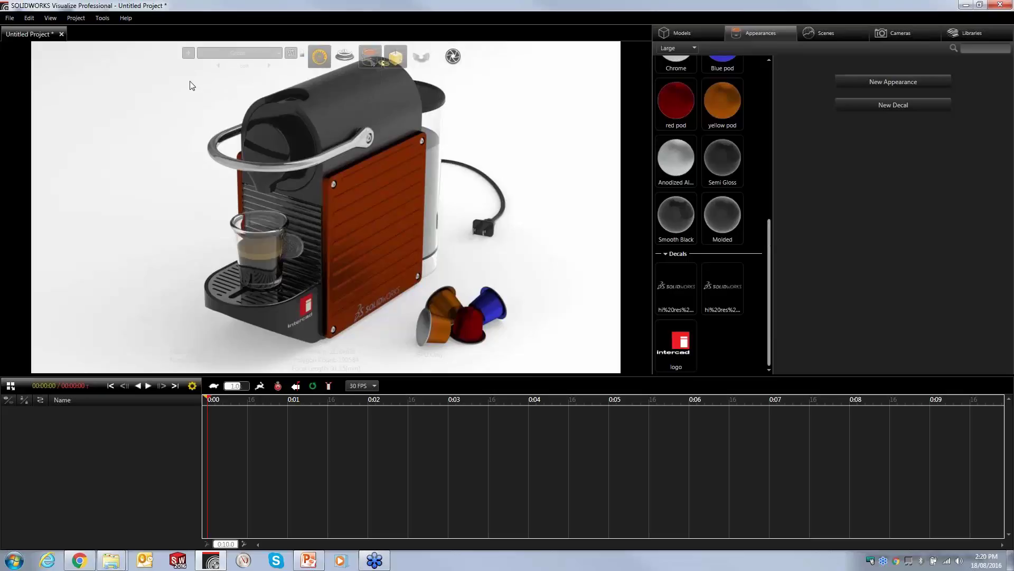
click(239, 62)
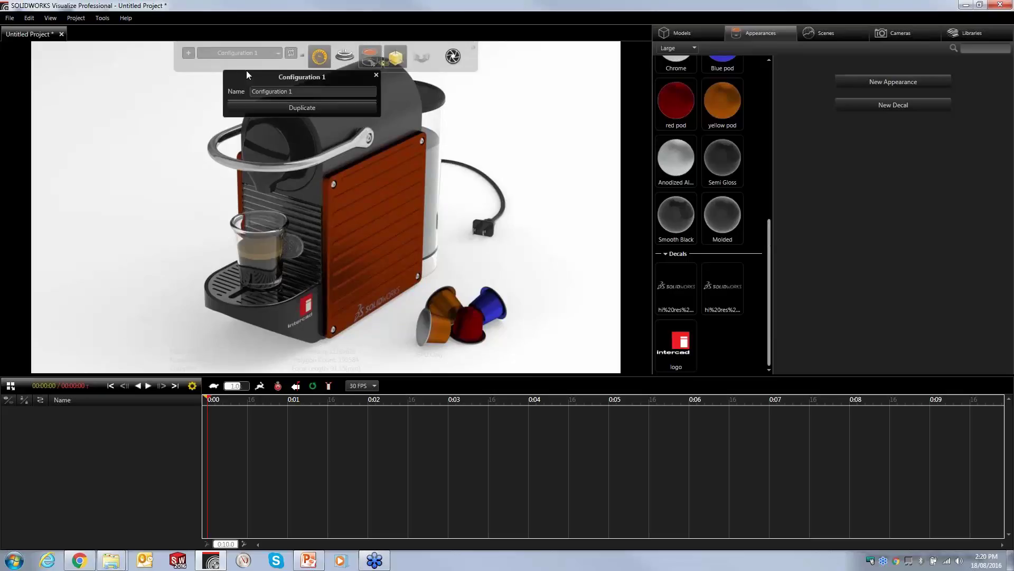
text(C)
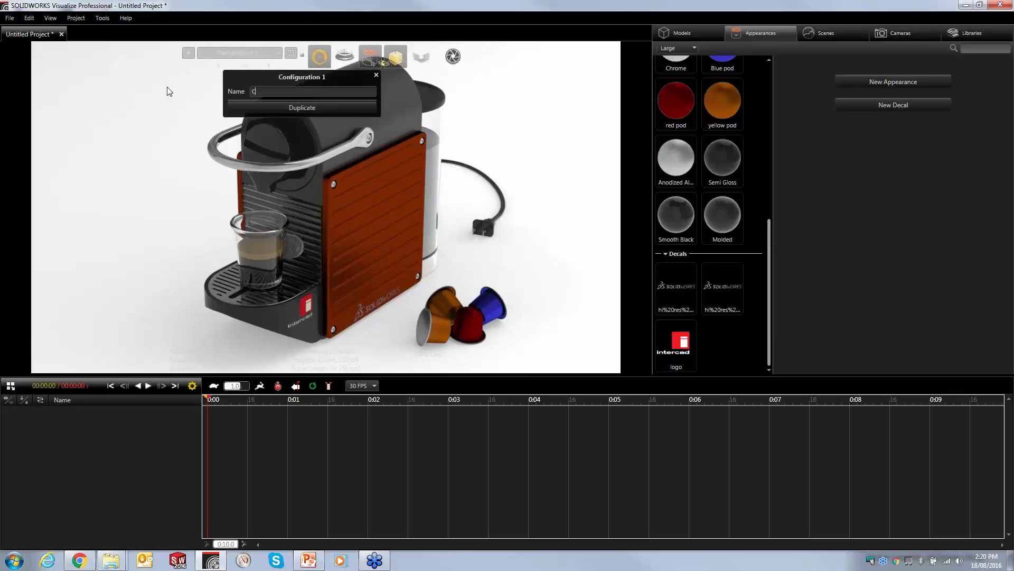
text(harcoal)
key(Return)
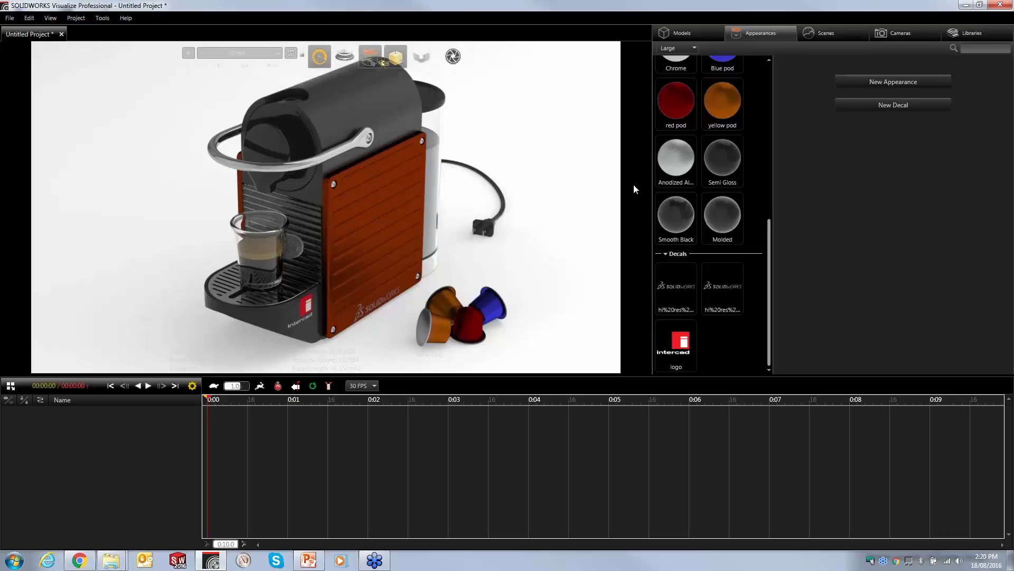
Duplicate the orange side panels' satin finish aluminum appearance and name the copy Green.
drag(771, 246, 771, 169)
click(368, 234)
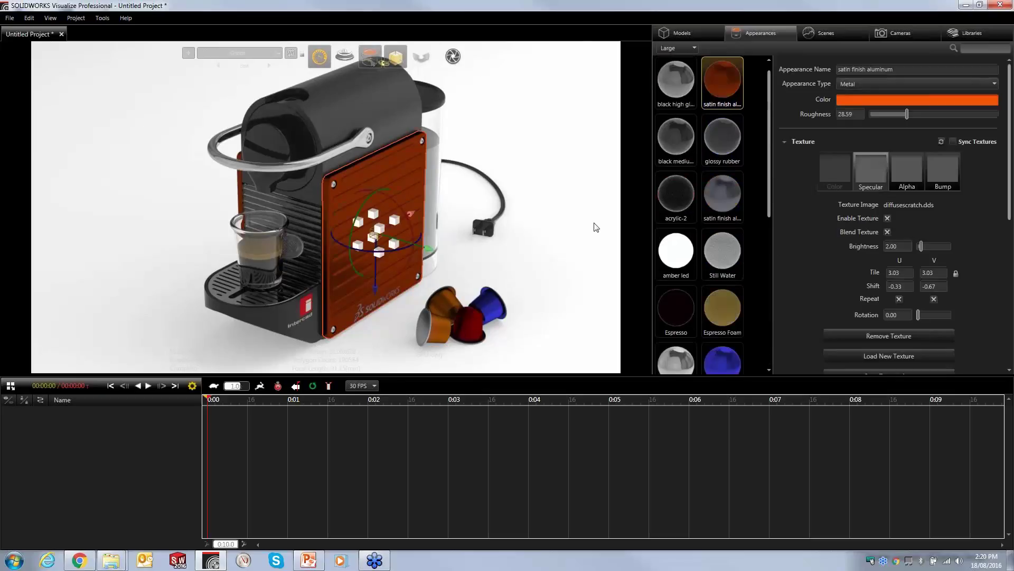
click(761, 99)
drag(771, 123, 774, 278)
click(677, 261)
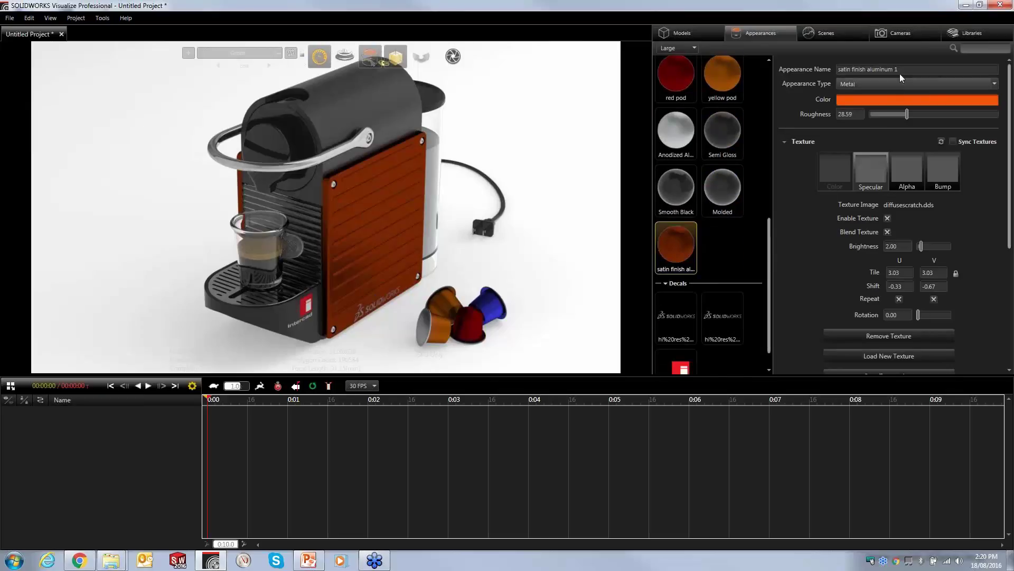
drag(898, 69, 779, 71)
text(Green)
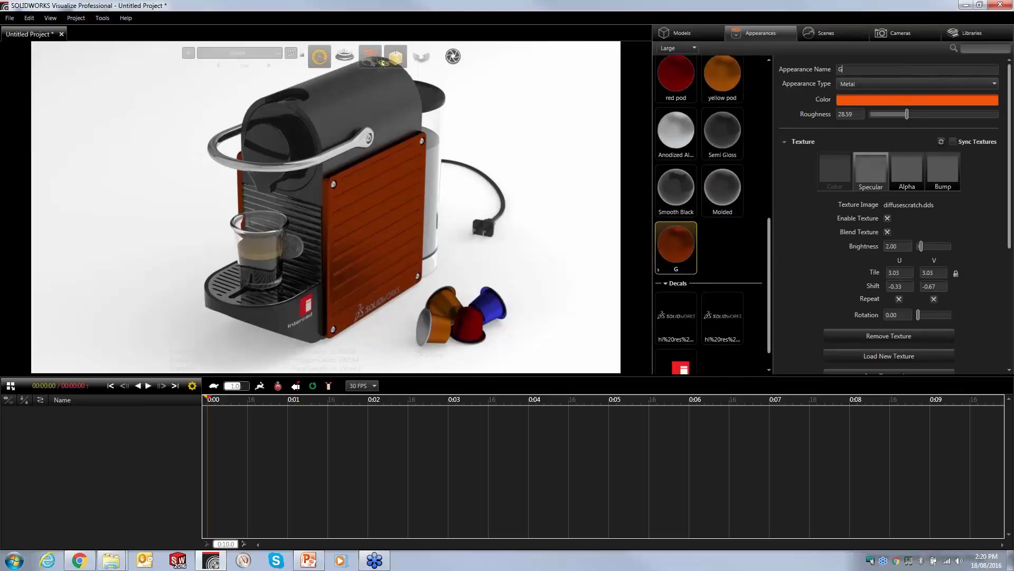
click(733, 272)
Apply the Green appearance to the side panels and set its color to teal with hue 174.1, saturation 89.5 and value 73.0.
drag(677, 252, 238, 191)
click(893, 100)
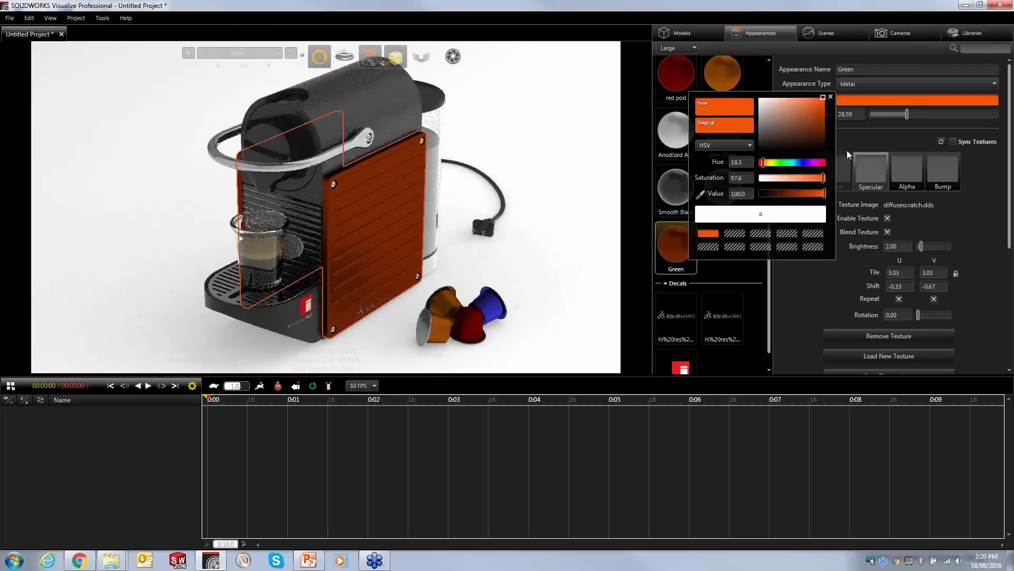
drag(763, 163, 807, 197)
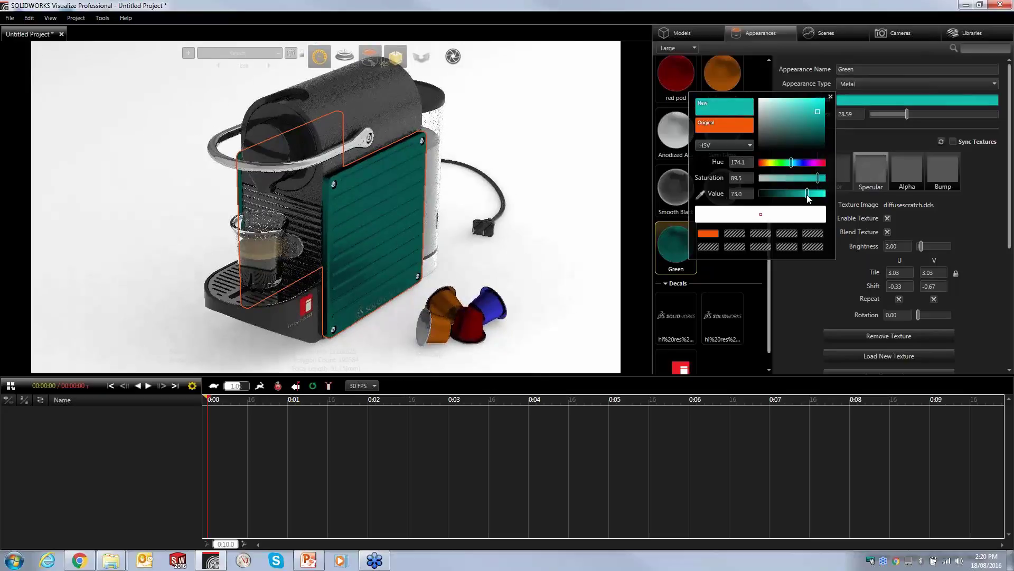
click(832, 97)
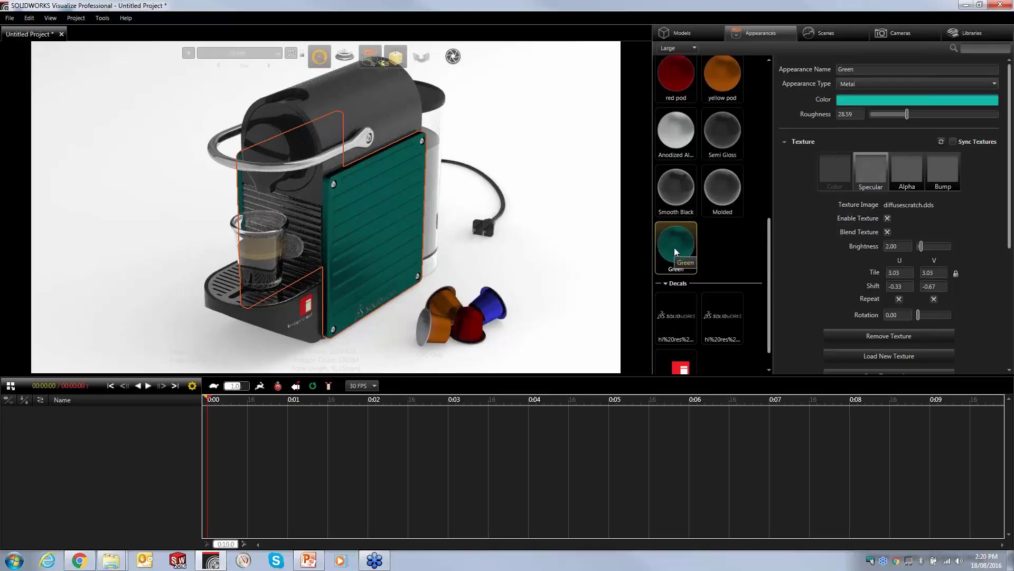
Duplicate the Green appearance as Charcoal and delete the surplus satin finish aluminum copy.
key(ctrl+v)
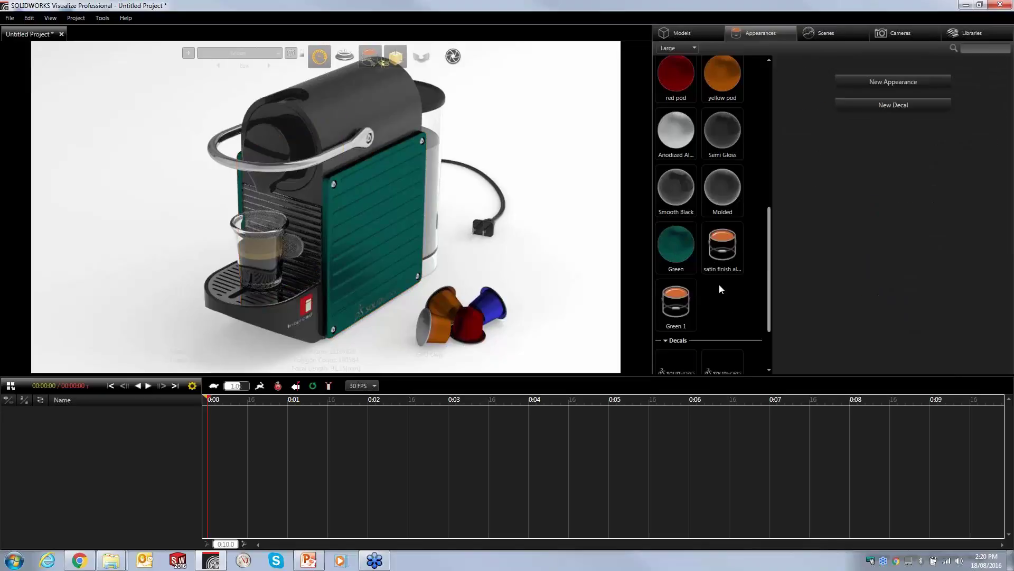
click(692, 319)
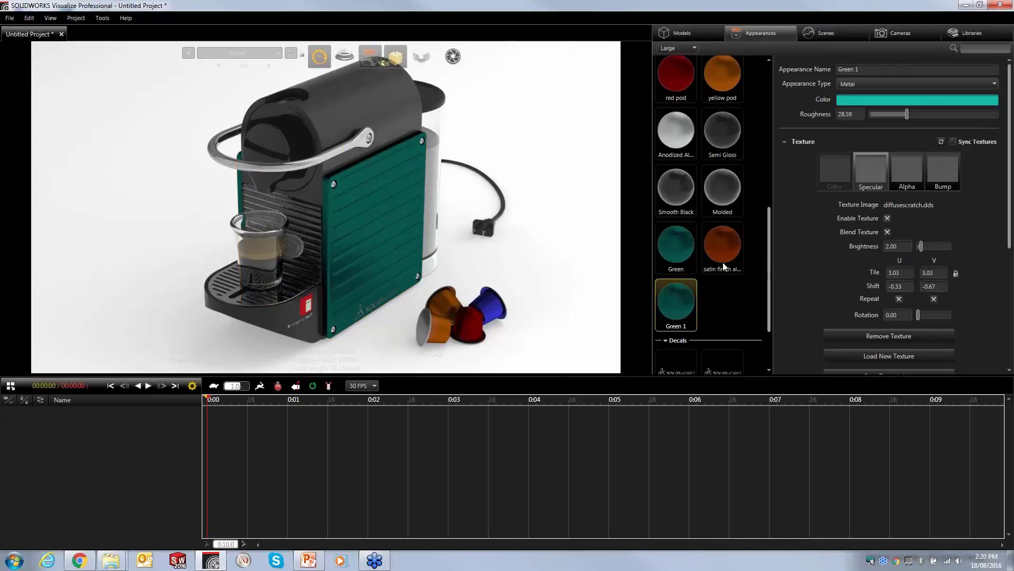
click(722, 249)
key(Delete)
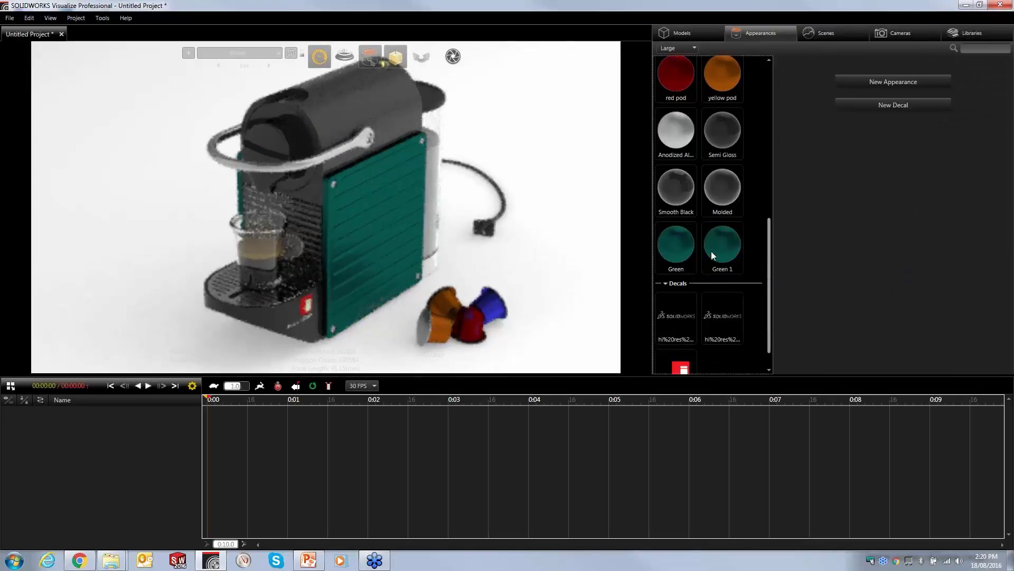
click(721, 254)
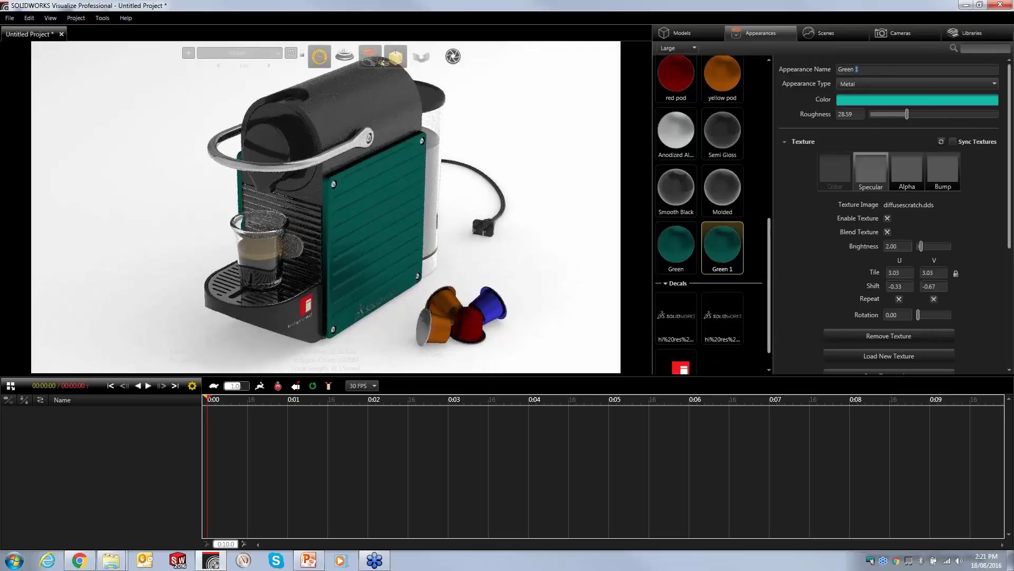
triple_click(856, 69)
text(Charcoal)
key(Tab)
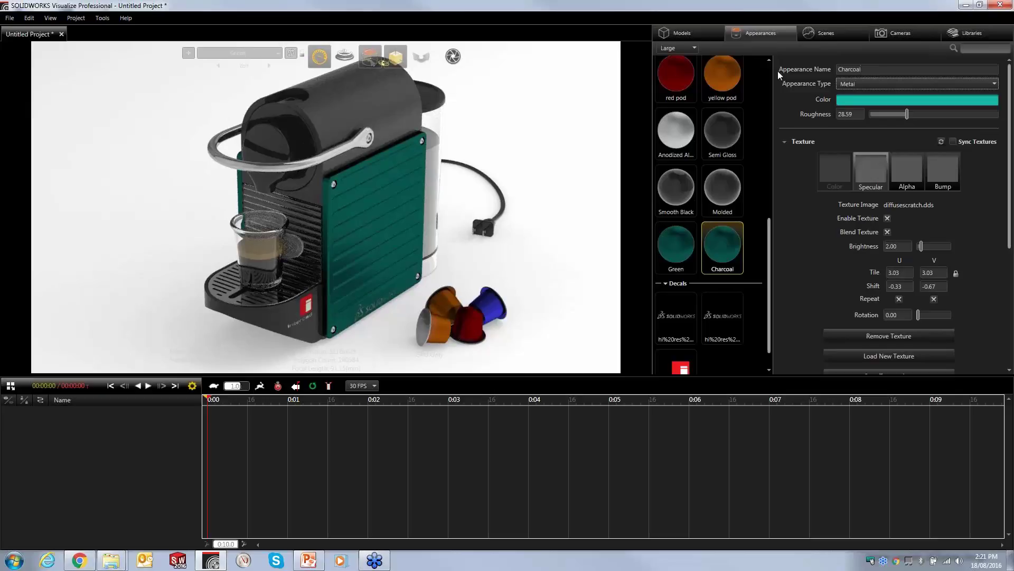
In the Charcoal configuration, apply the Charcoal appearance to the side panels and set its color to dark grey with saturation 0 and value 31.
click(269, 65)
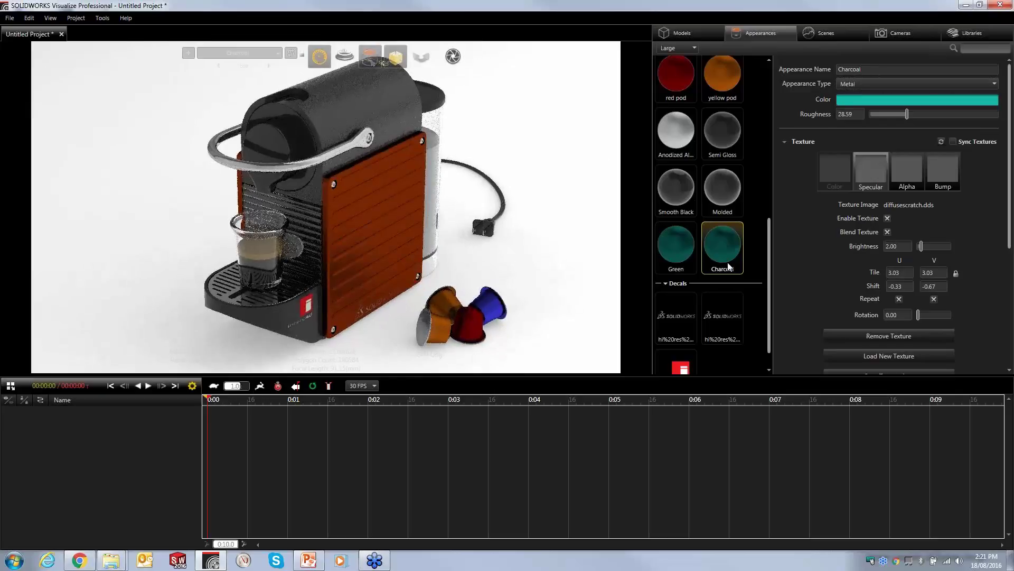
drag(729, 264, 401, 240)
drag(734, 254, 819, 157)
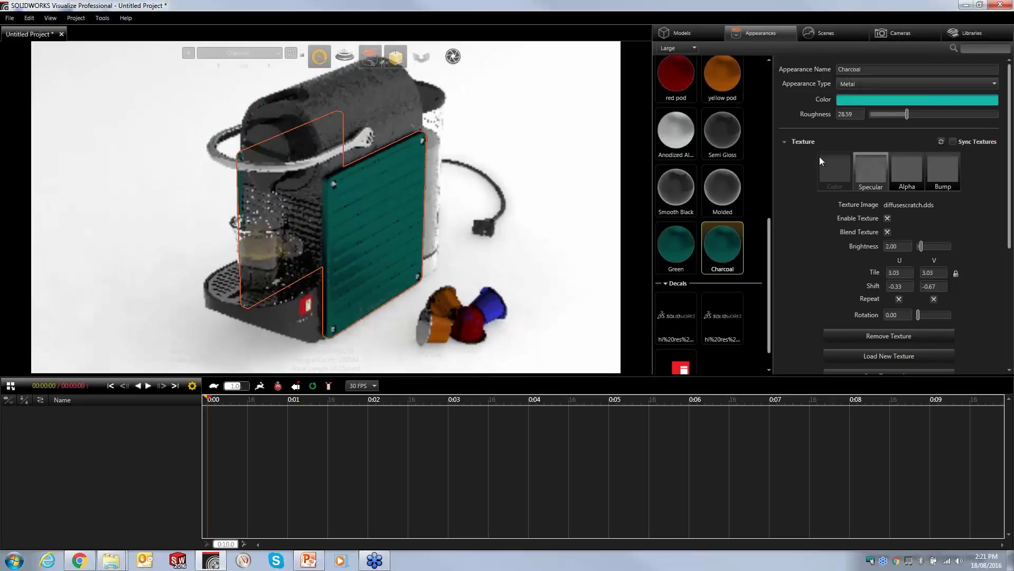
click(850, 100)
click(766, 124)
mouse_move(760, 125)
mouse_down()
mouse_move(748, 132)
mouse_move(746, 120)
mouse_move(743, 129)
mouse_up()
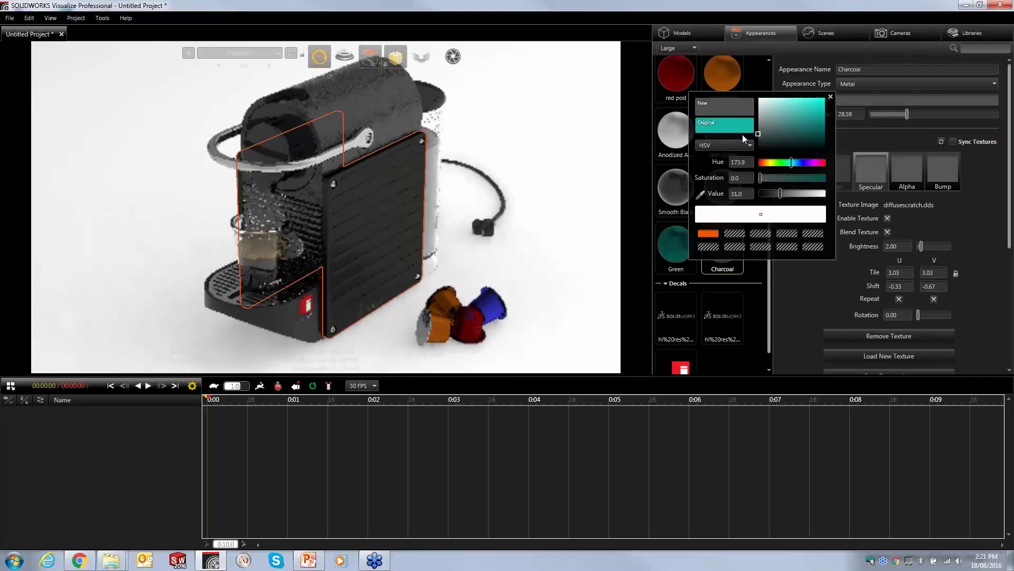
click(829, 97)
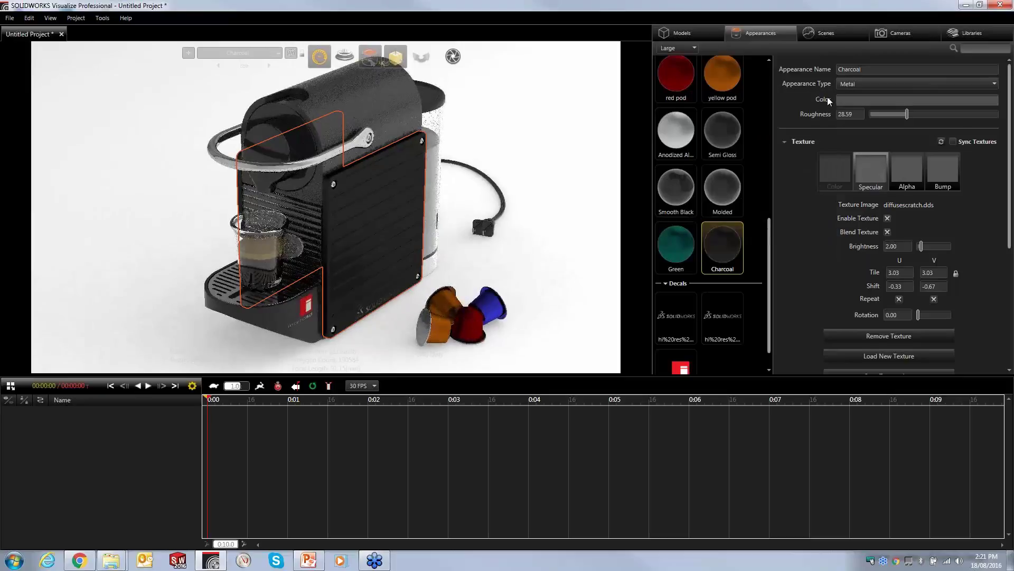
click(557, 157)
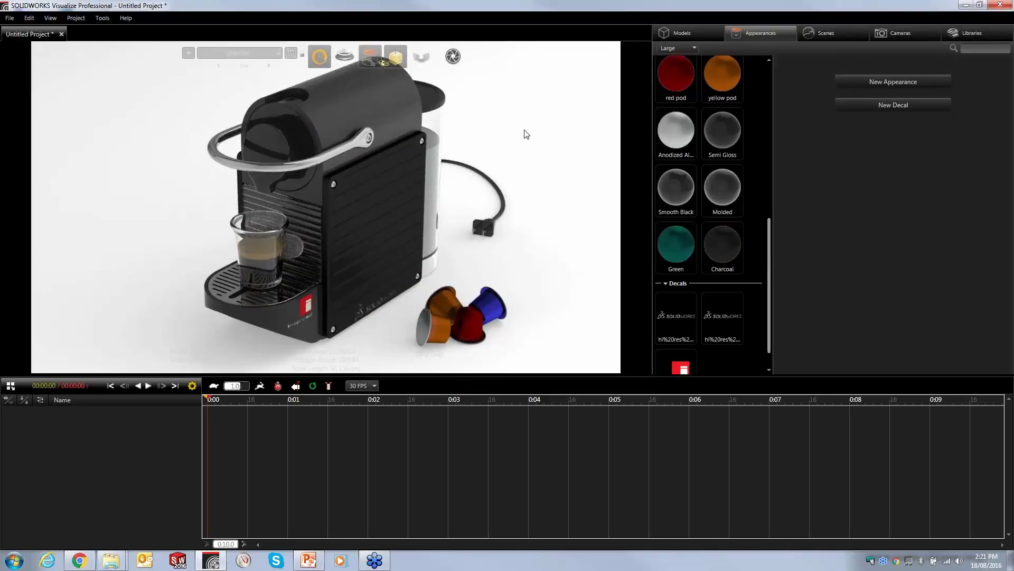
Step through the Orange, Green and Charcoal configurations to compare the side panel colors.
click(270, 65)
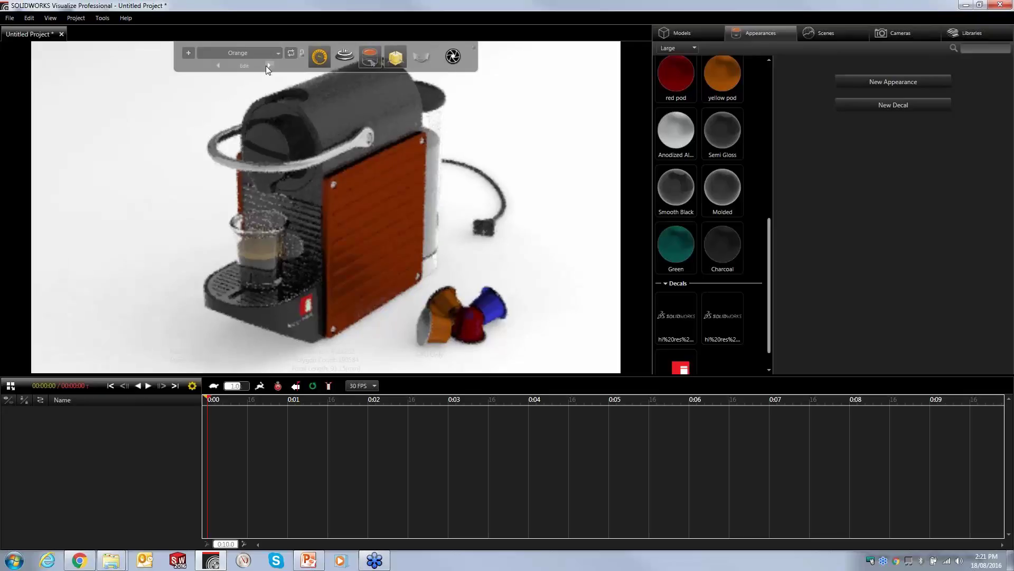
click(267, 65)
click(269, 65)
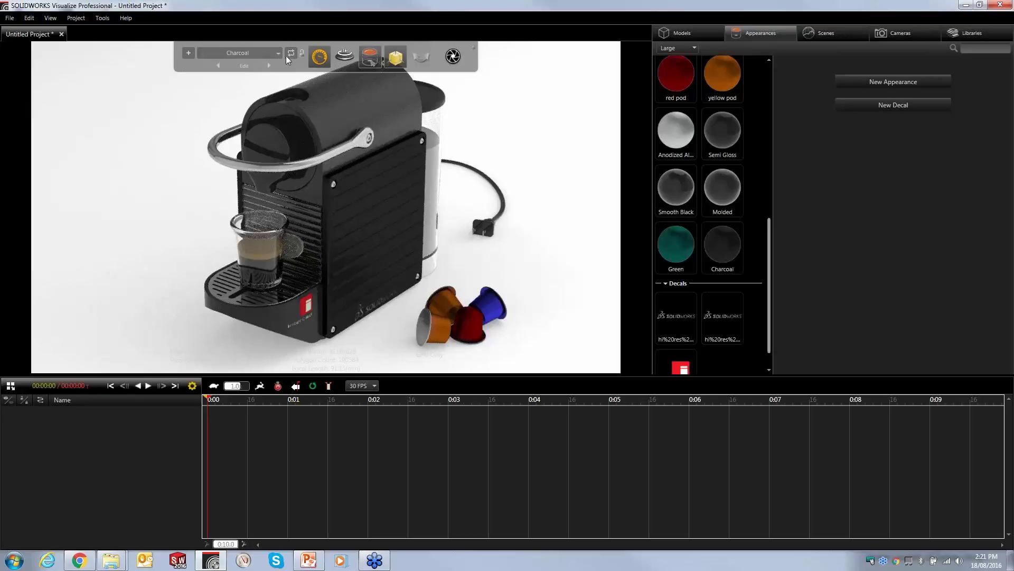
Switch to the base configuration and apply the Blue pod appearance to the machine's handle.
click(292, 53)
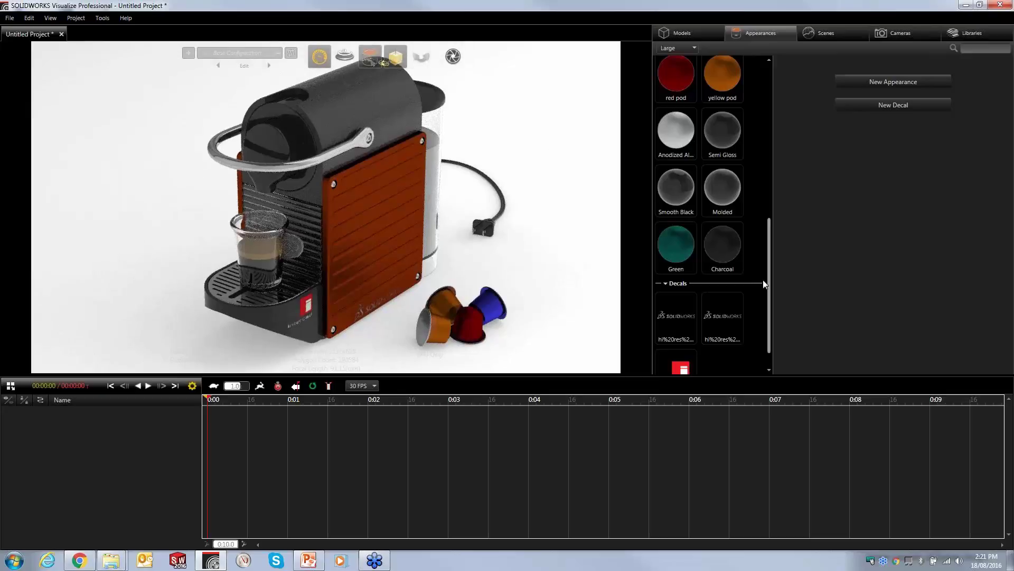
drag(771, 265, 774, 194)
drag(722, 241, 227, 146)
click(173, 113)
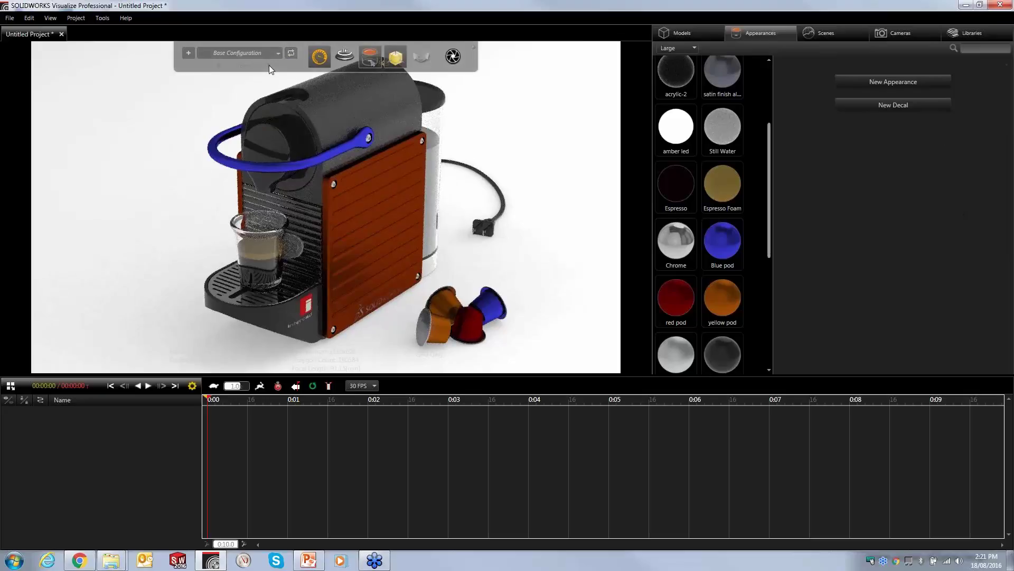
Switch to the Green and Charcoal configurations to check the handle's color in each.
click(274, 56)
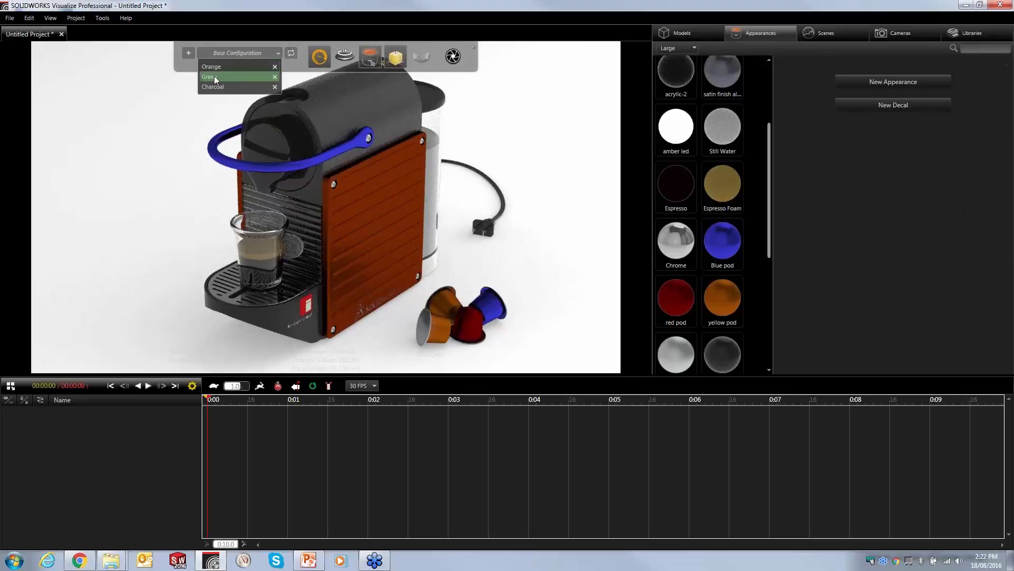
click(214, 75)
click(262, 55)
click(219, 88)
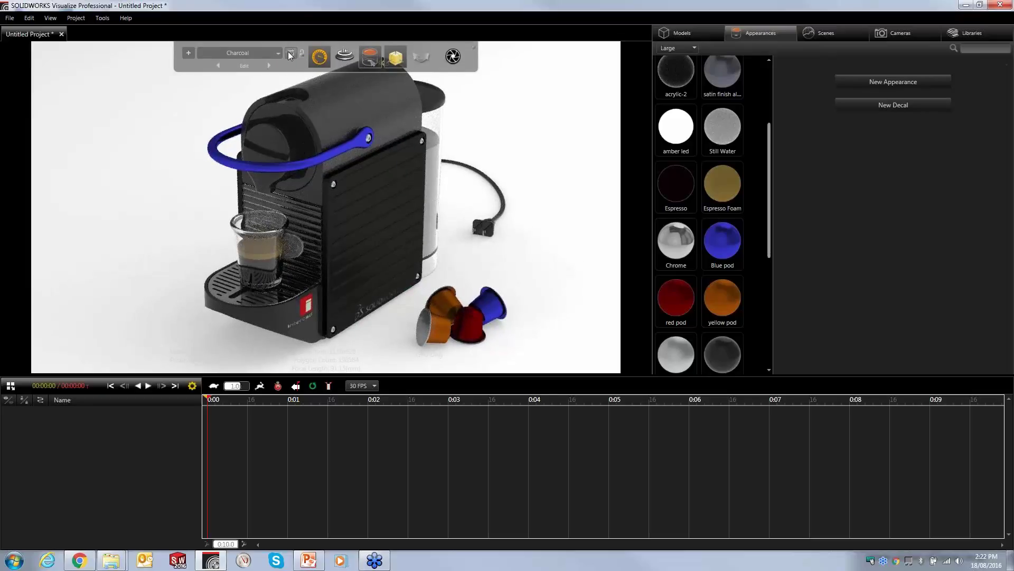
Return to the base configuration and apply the Chrome appearance to the machine's handle.
click(290, 53)
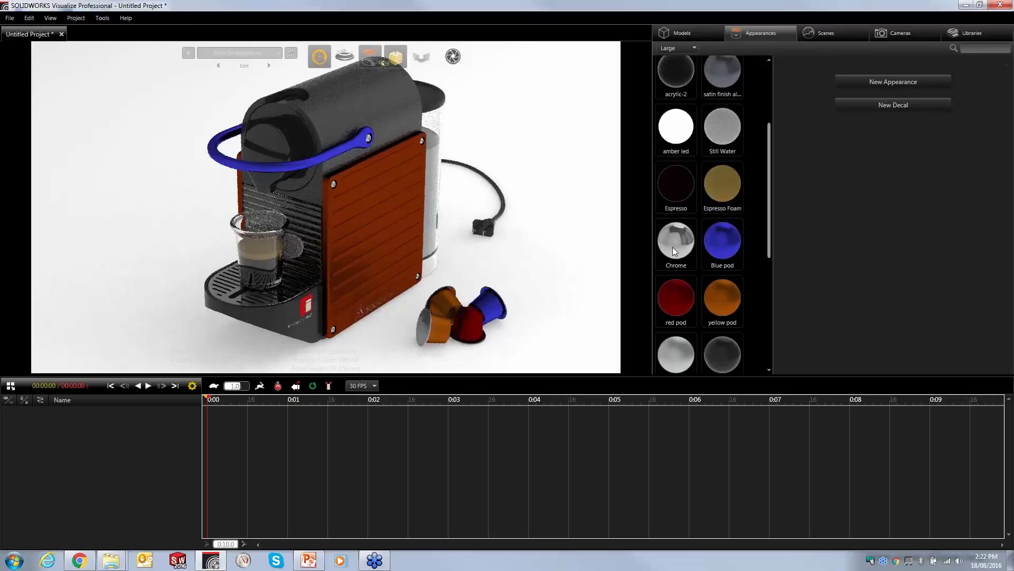
drag(676, 248, 213, 160)
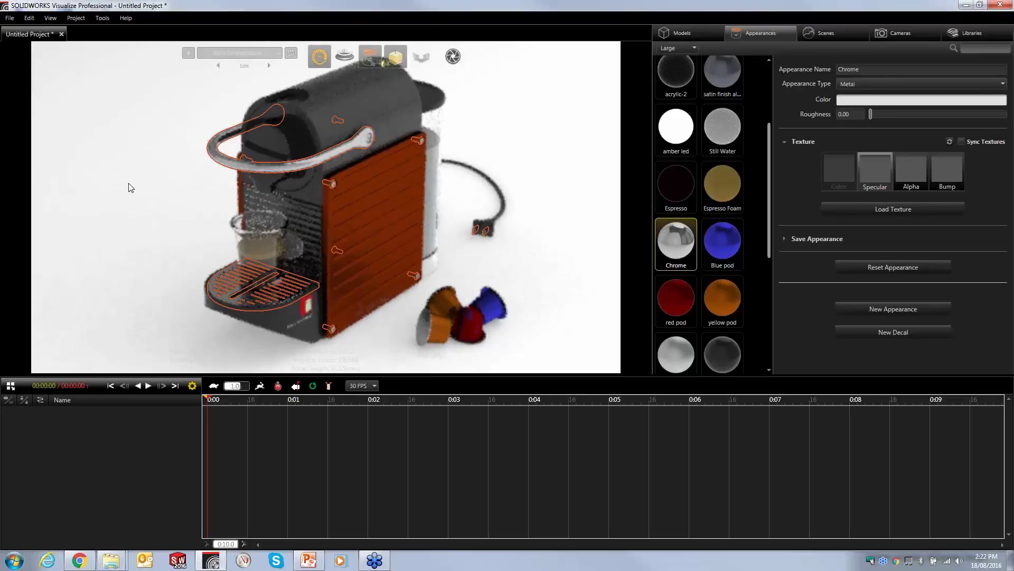
click(130, 188)
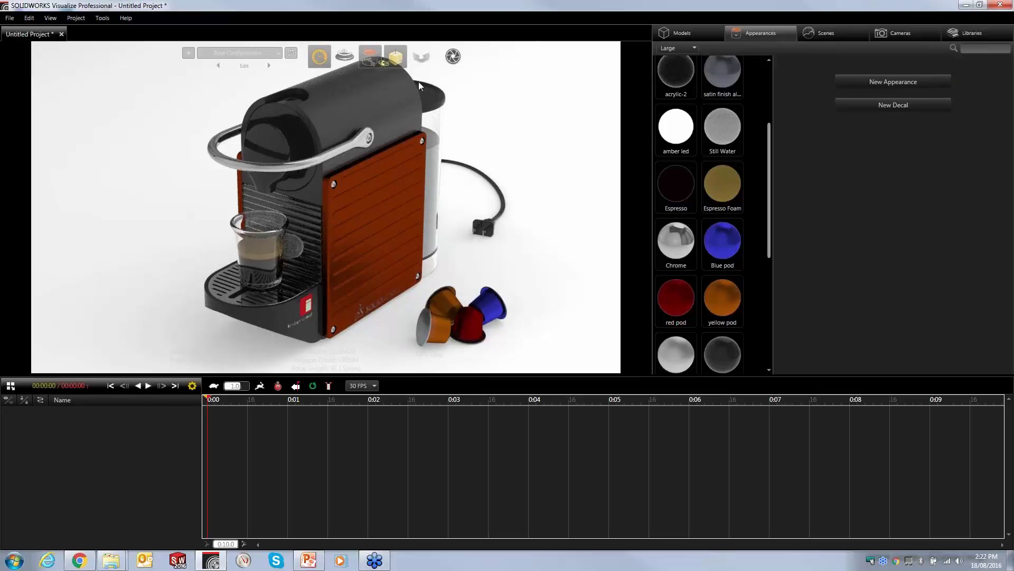
Open the output tools, review the snapshot options and show the render options.
mouse_move(454, 58)
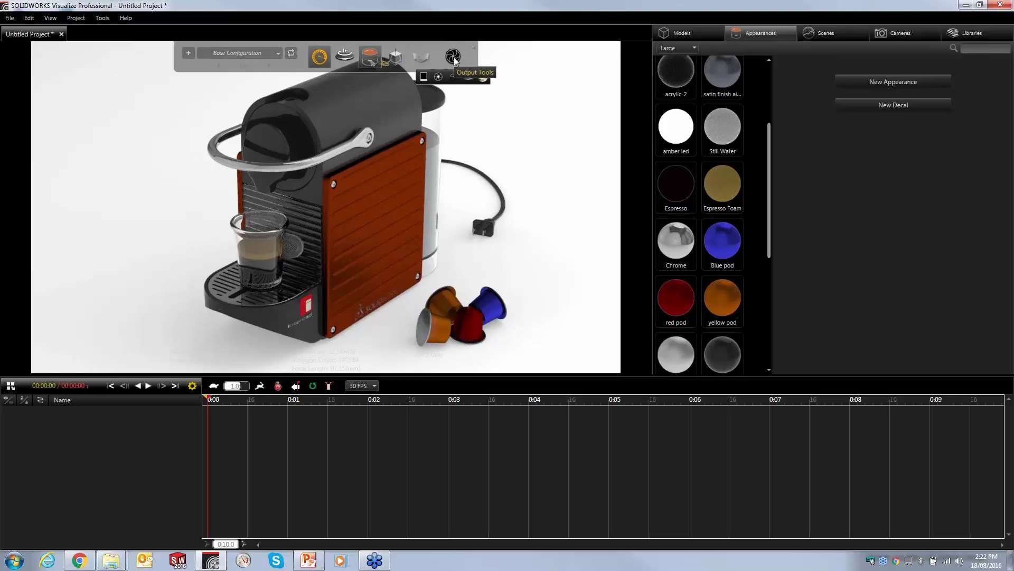
click(454, 57)
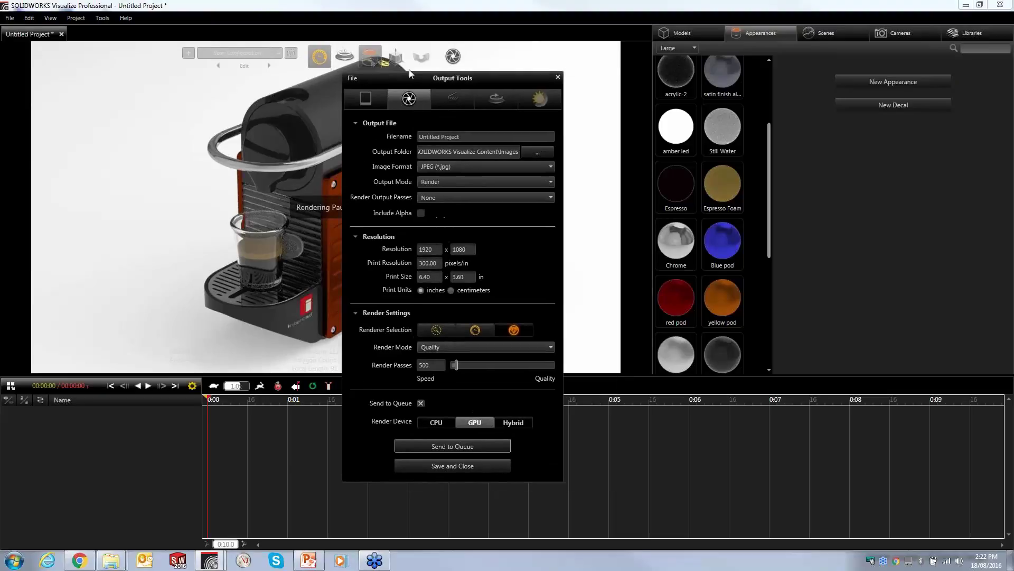
click(257, 71)
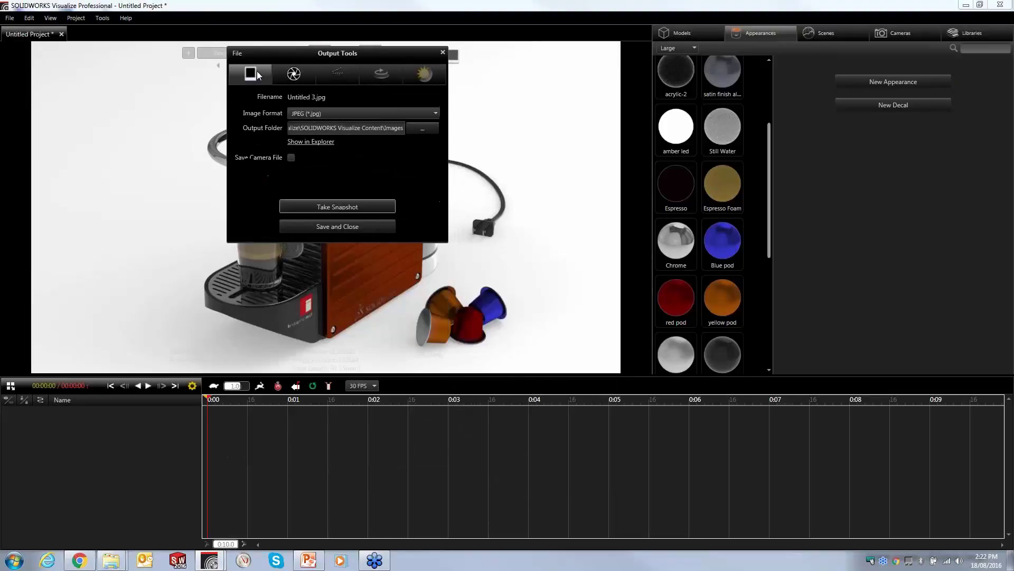
drag(332, 58, 357, 62)
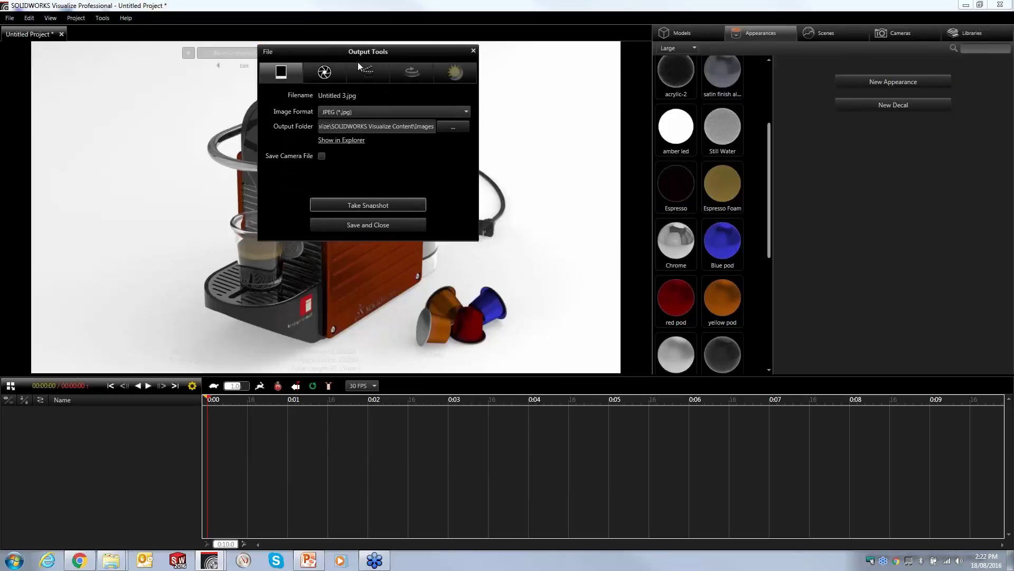
click(322, 78)
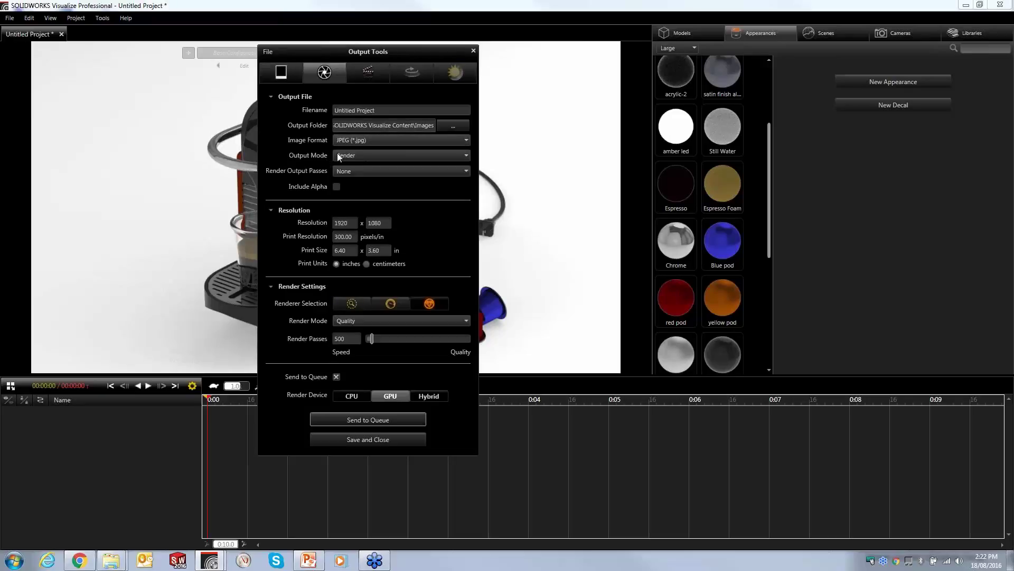
Review the image format choices and compare the render settings offered by the different renderers.
click(378, 136)
click(378, 137)
click(391, 303)
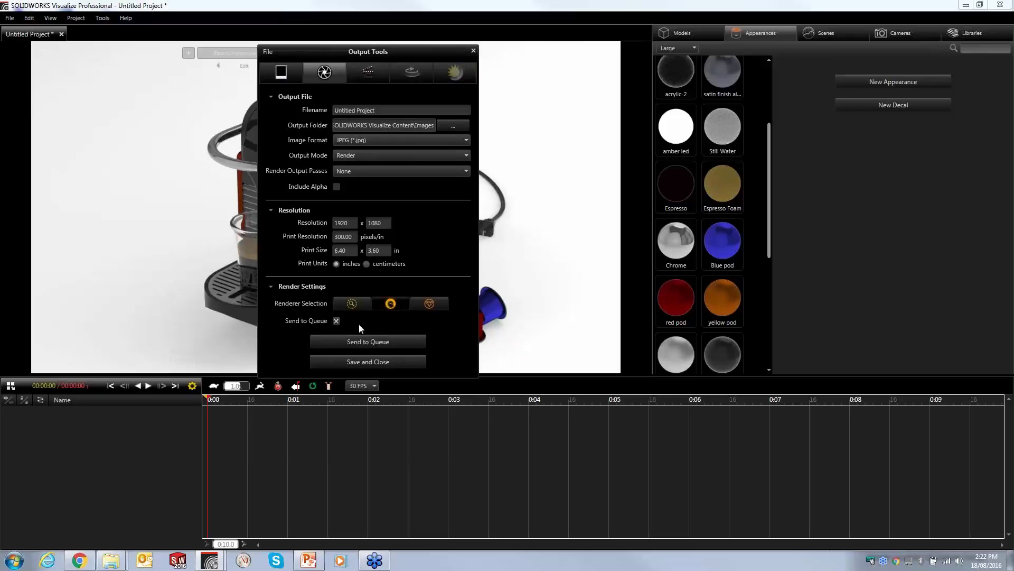
click(428, 303)
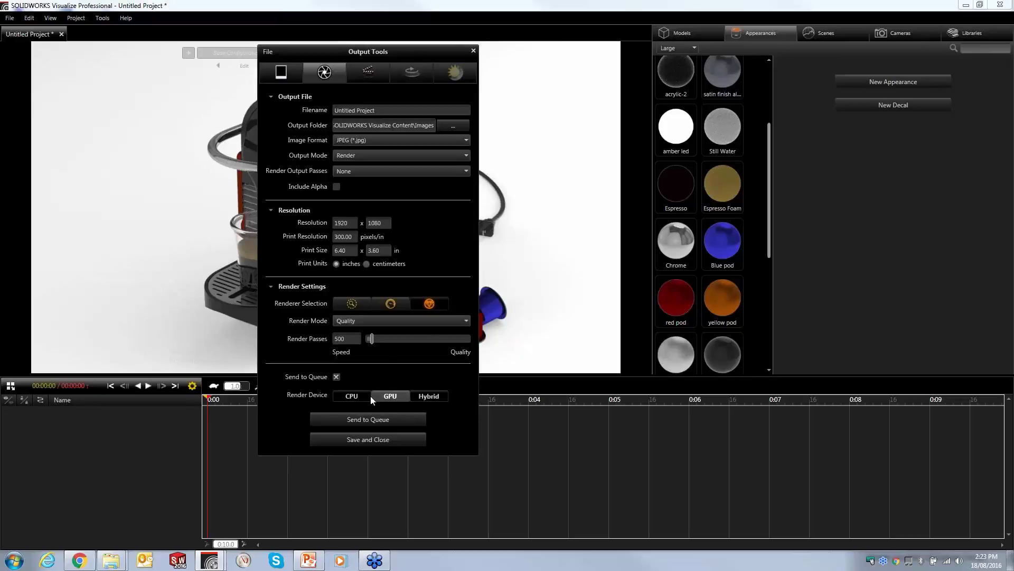
Check the direct rendering options, set the render device to Hybrid and keep the job set to go to the queue.
click(336, 376)
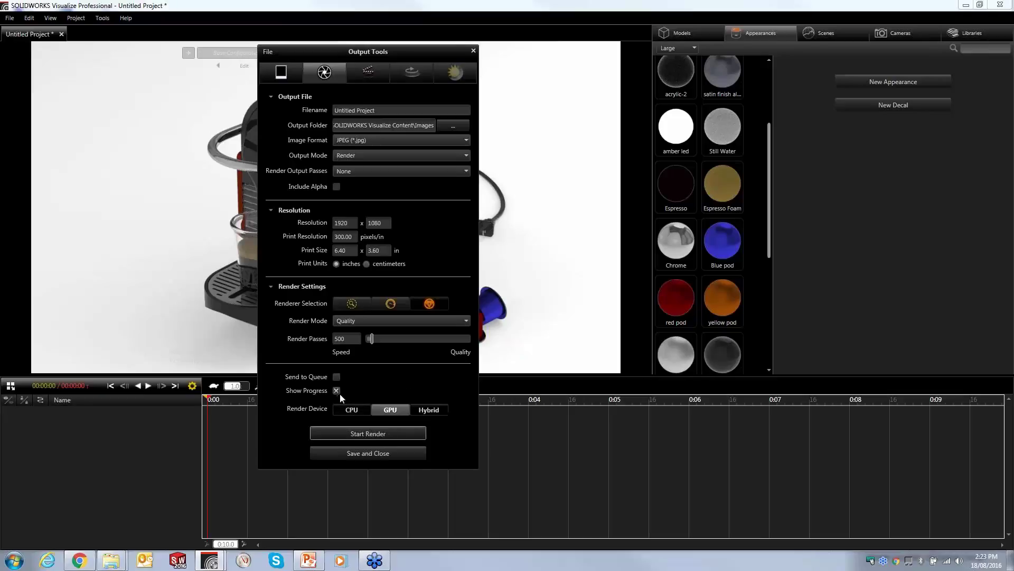
click(429, 410)
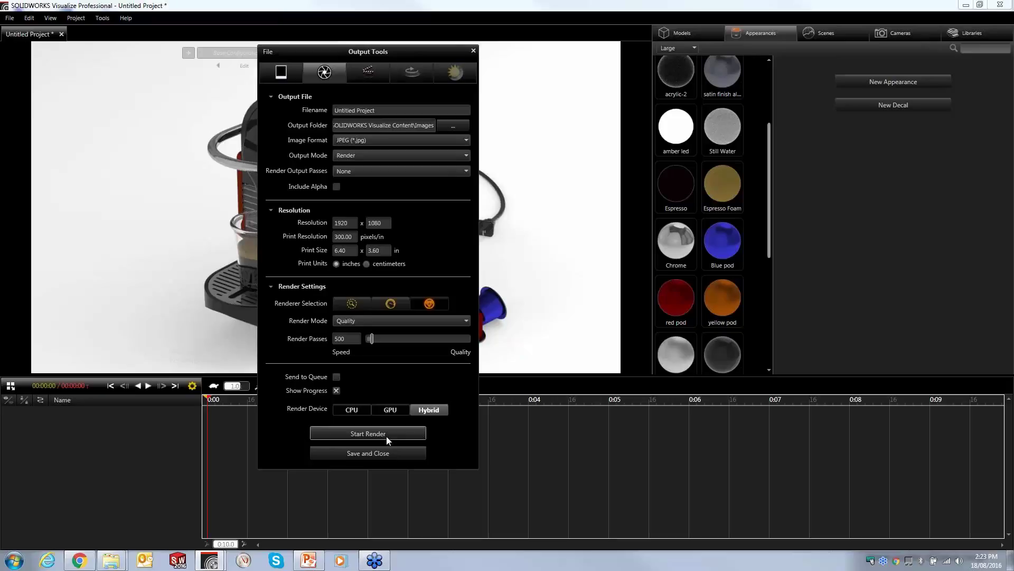
click(337, 377)
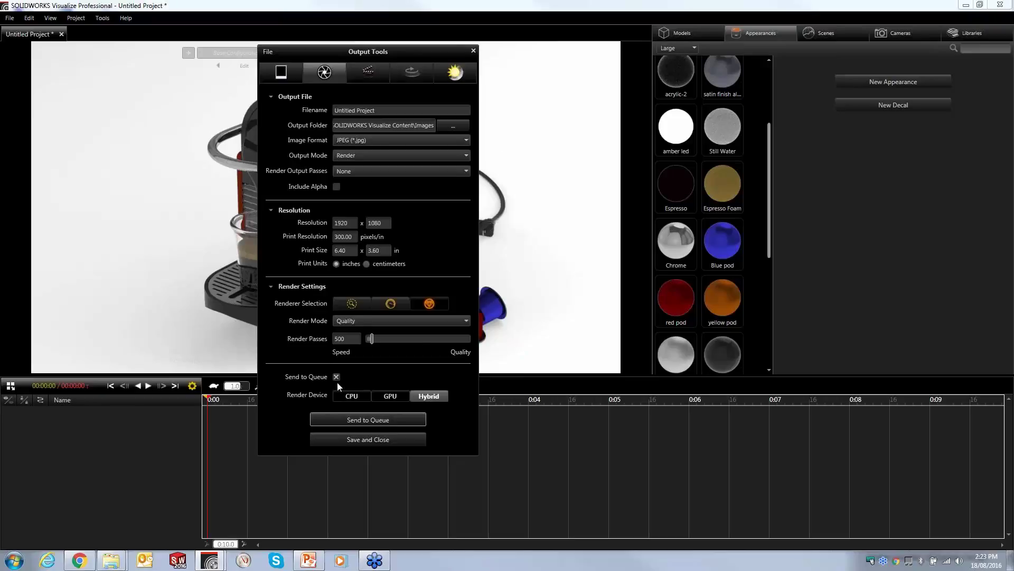
Set the output mode to All Configurations and send the render job to the queue.
click(360, 157)
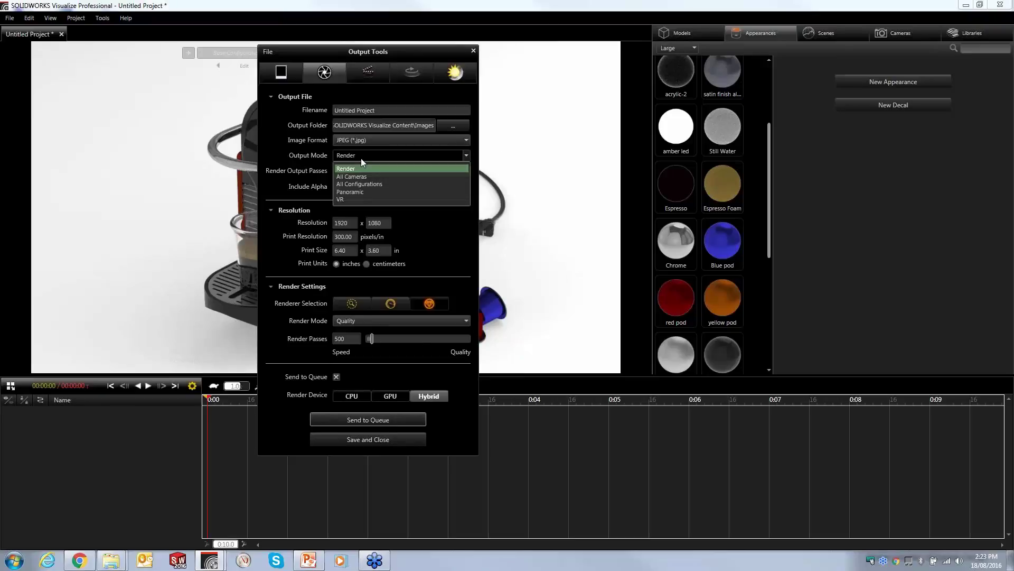
click(382, 185)
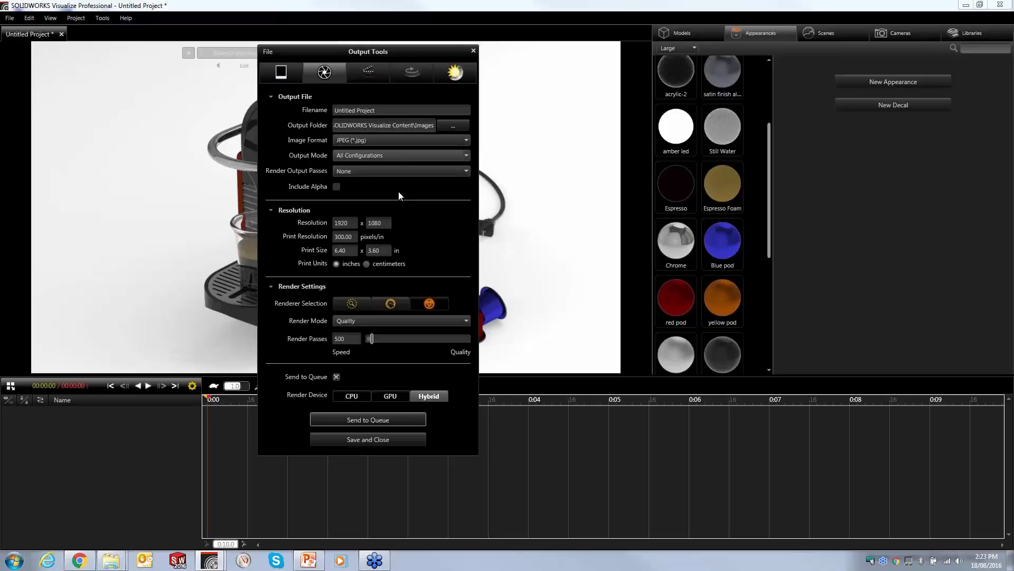
click(359, 418)
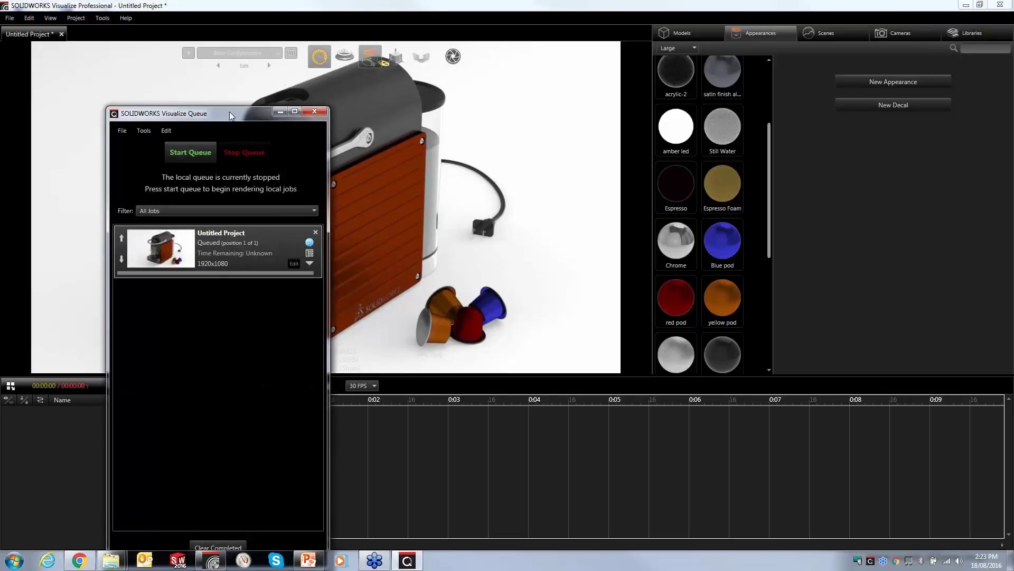
Inspect the additional info of the queued render job and minimize the queue window.
drag(229, 112, 329, 35)
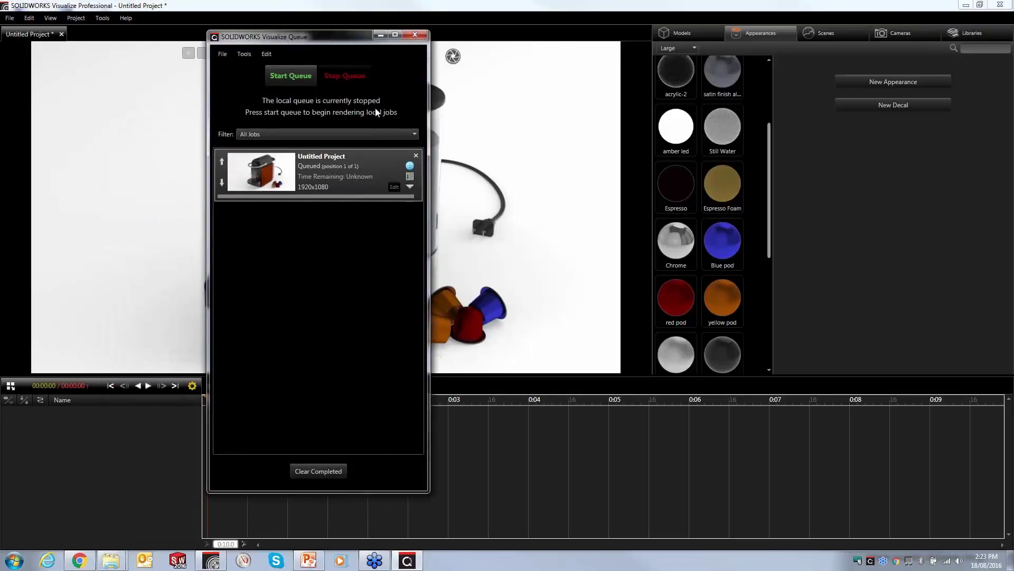
click(410, 187)
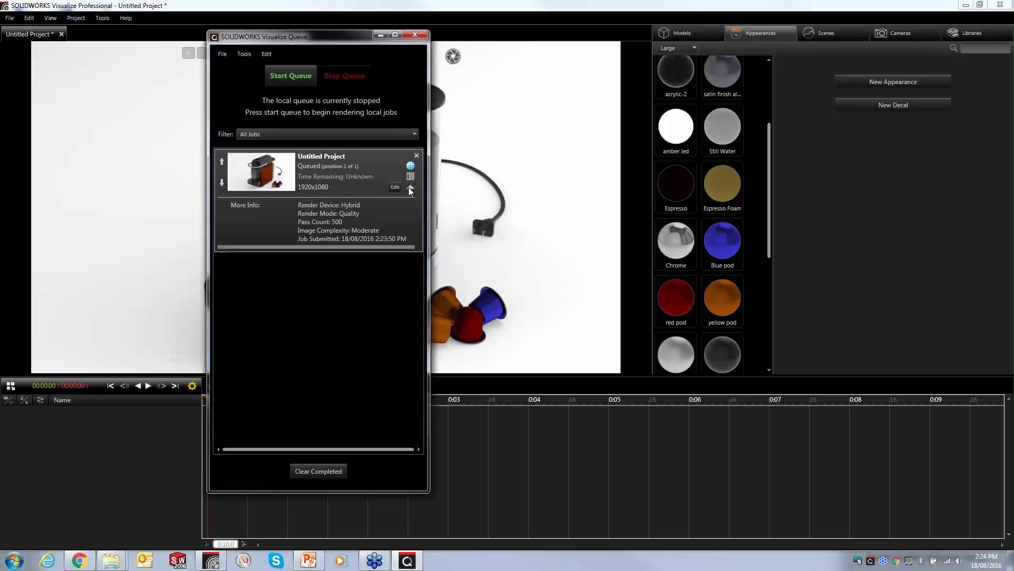
click(410, 188)
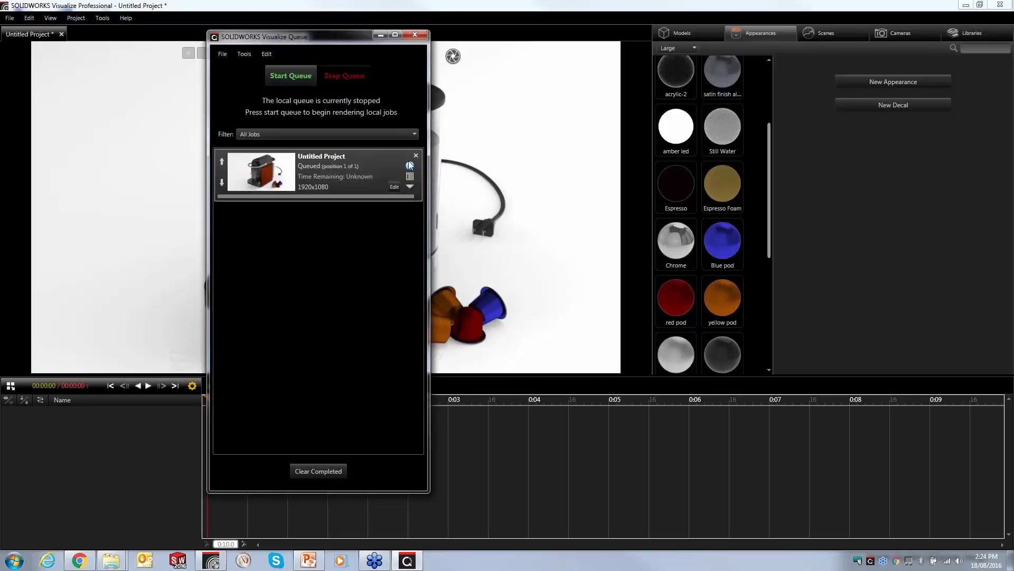
click(380, 35)
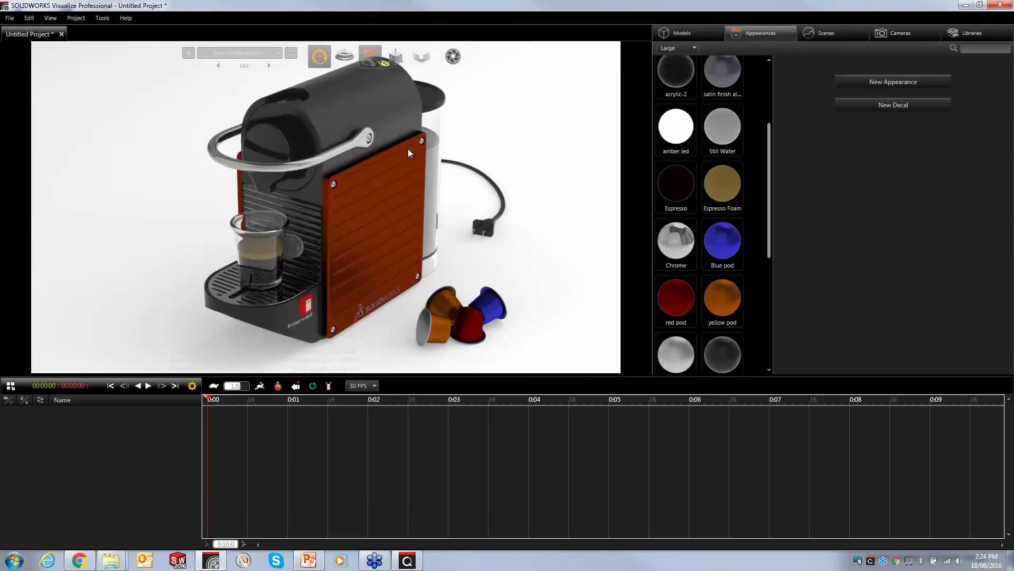
Switch to PowerPoint, present the slides from slide 10 to slide 16, and return to SOLIDWORKS Visualize.
click(313, 565)
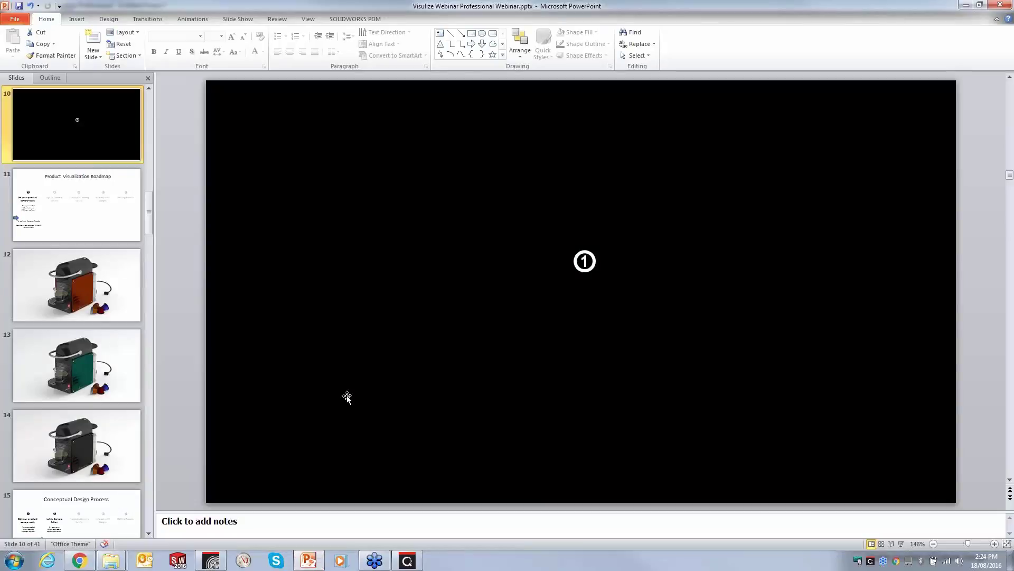
key(F5)
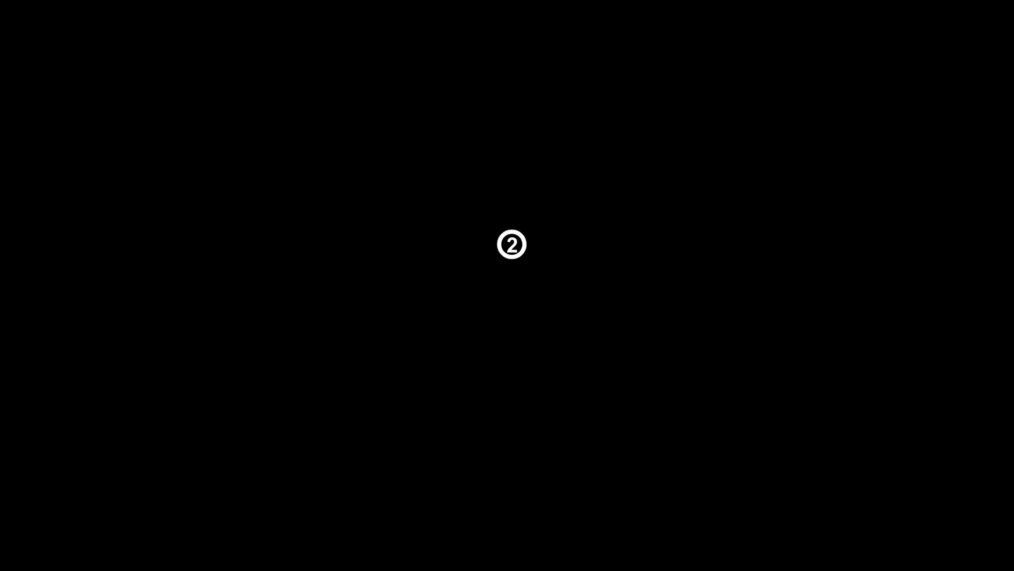
key(Escape)
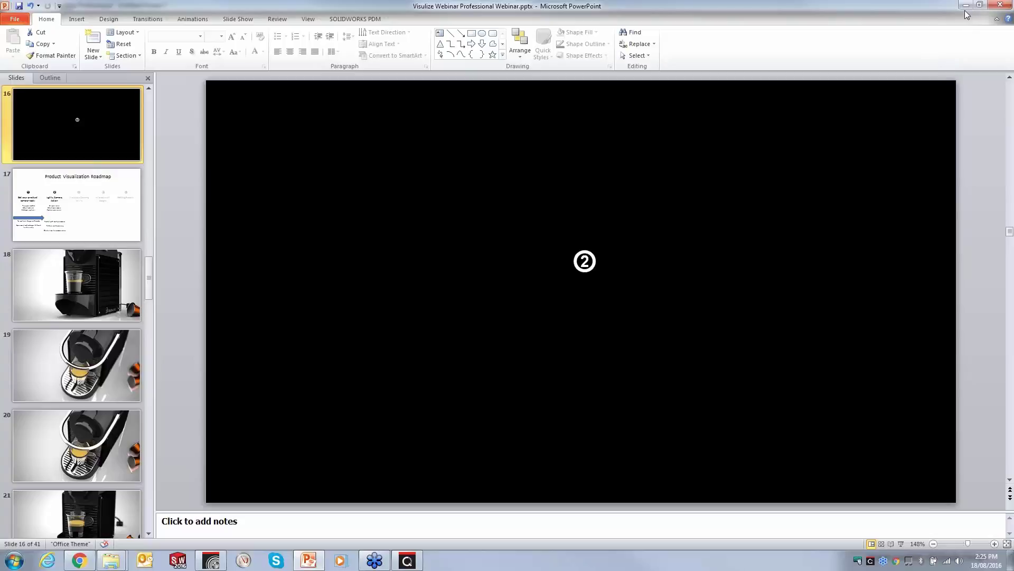
click(965, 5)
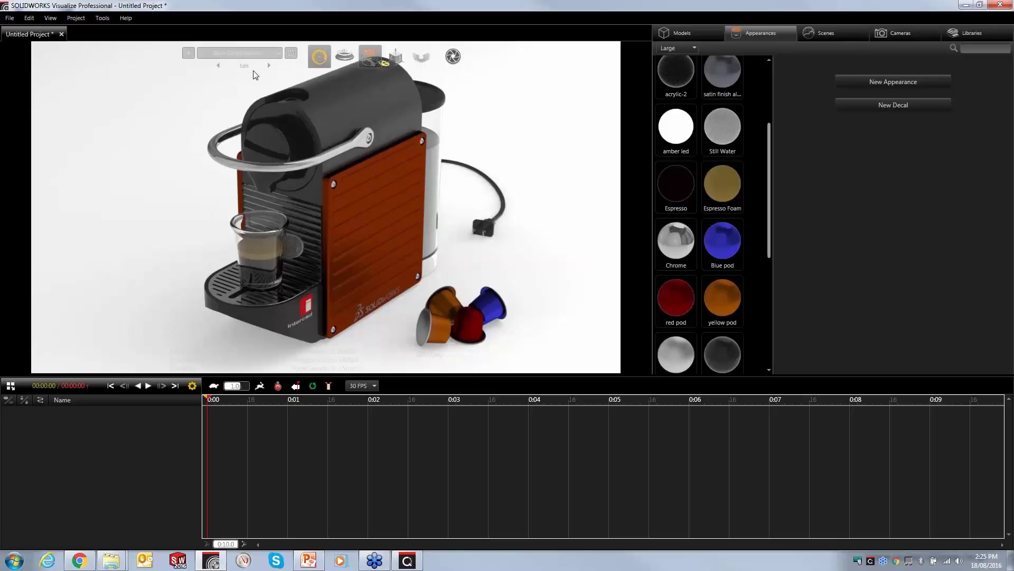
Switch the espresso maker to the Charcoal configuration.
click(275, 54)
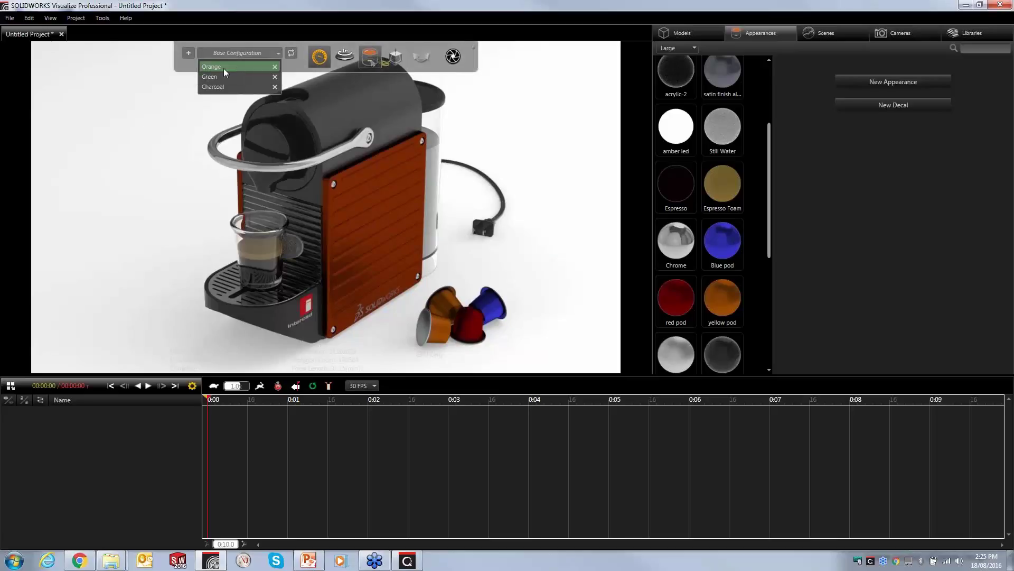
click(223, 87)
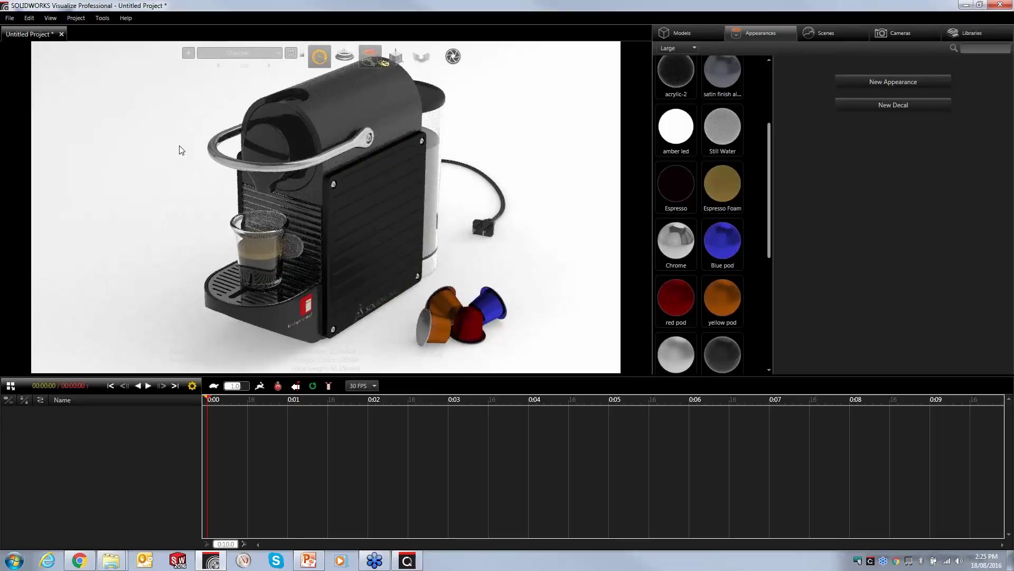
mouse_move(318, 59)
Examine the 2015 demo scene environment surrounding the machine, from far outside its dome and up close.
click(822, 36)
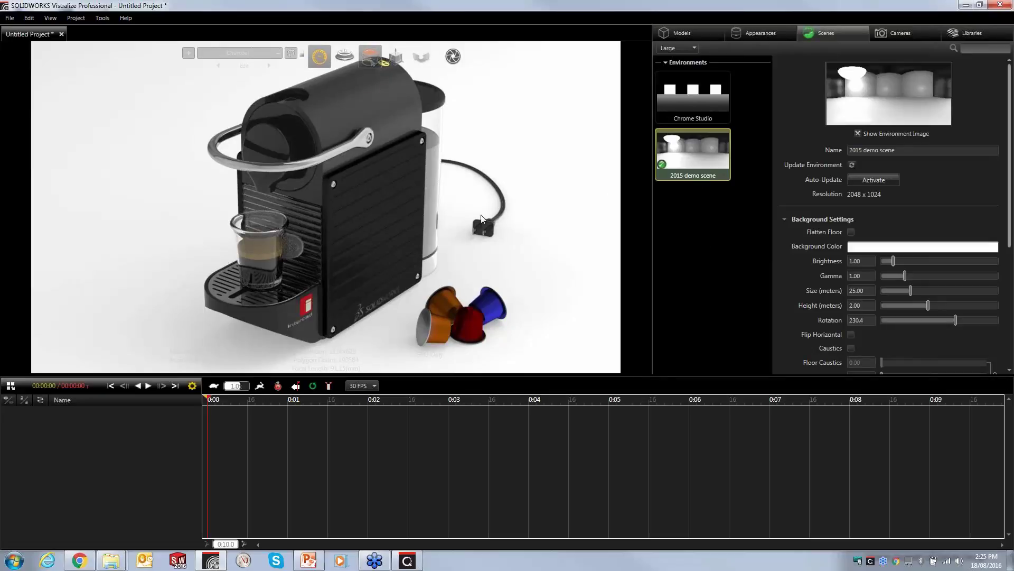
scroll(335, 211, down, 10)
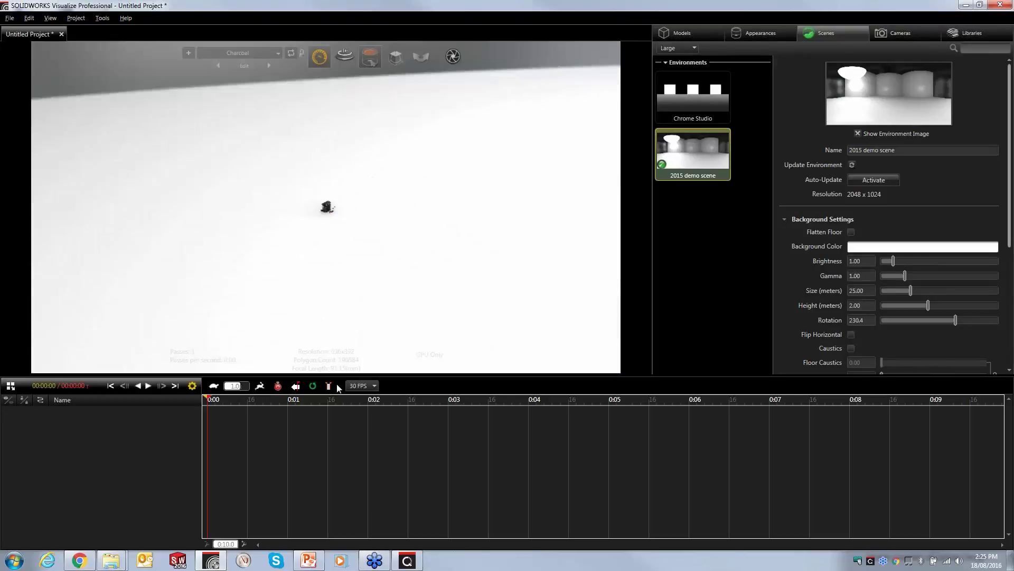
scroll(323, 206, up, 10)
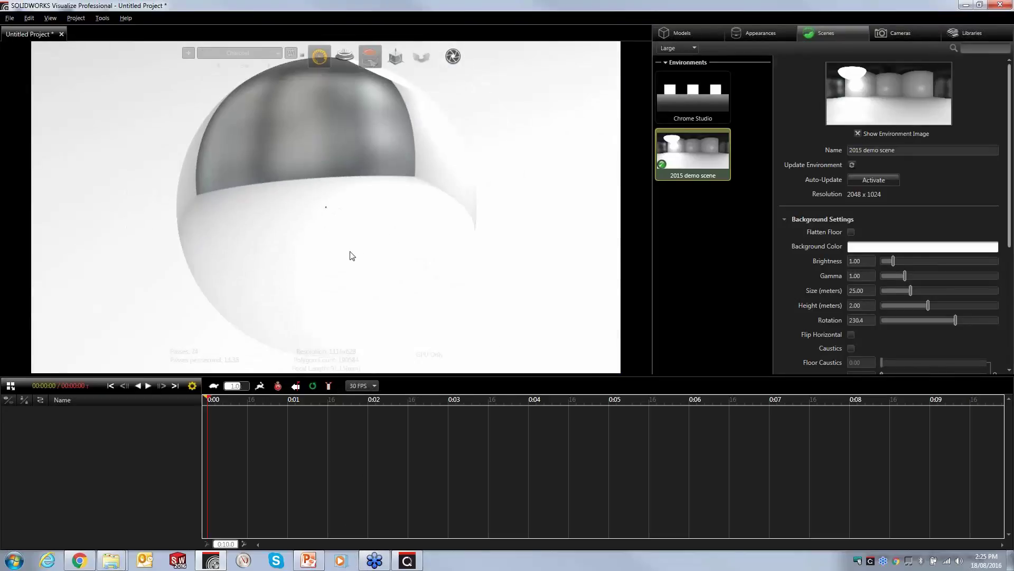
scroll(338, 211, down, 10)
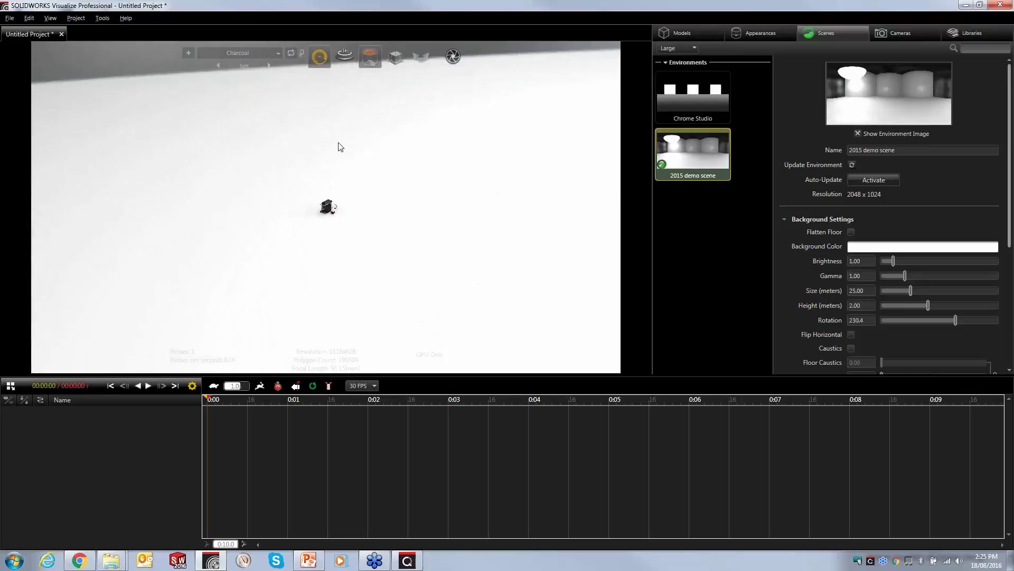
scroll(340, 147, up, 8)
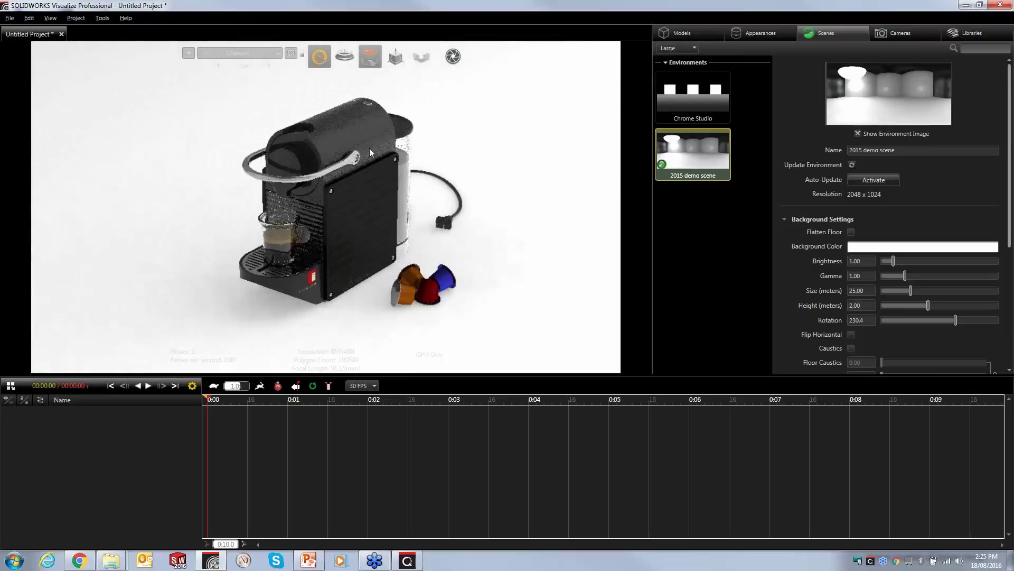
scroll(371, 137, up, 4)
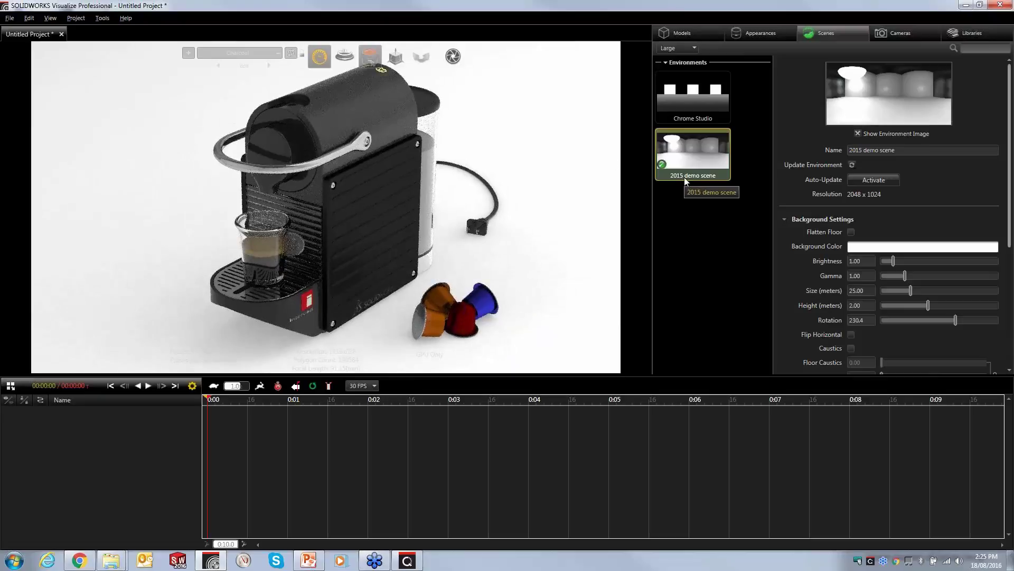
Add a sunlight environment located at latitude -23.438 and longitude 150, with its time of day set to 12:05.
right_click(688, 221)
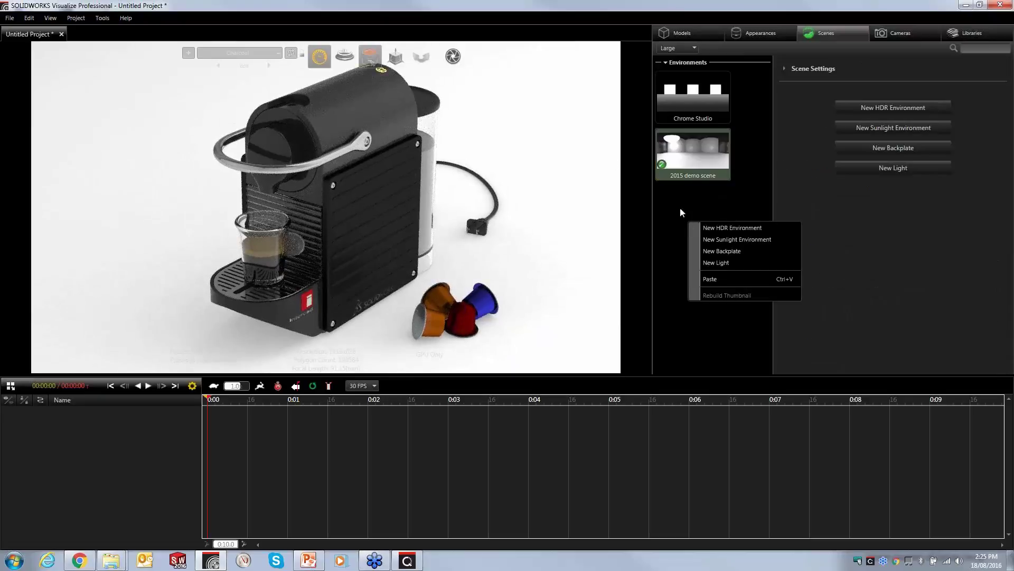
click(736, 240)
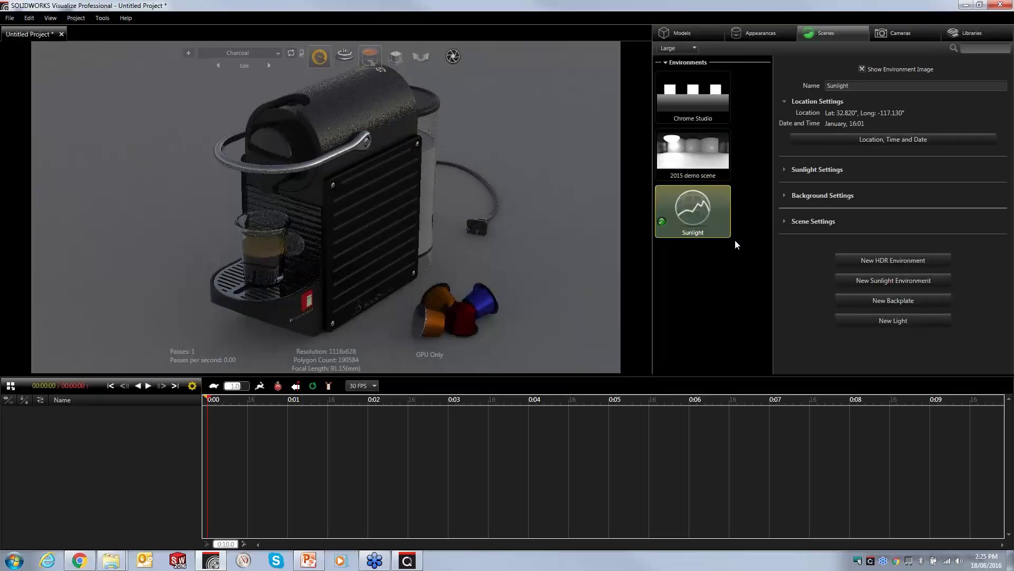
click(861, 138)
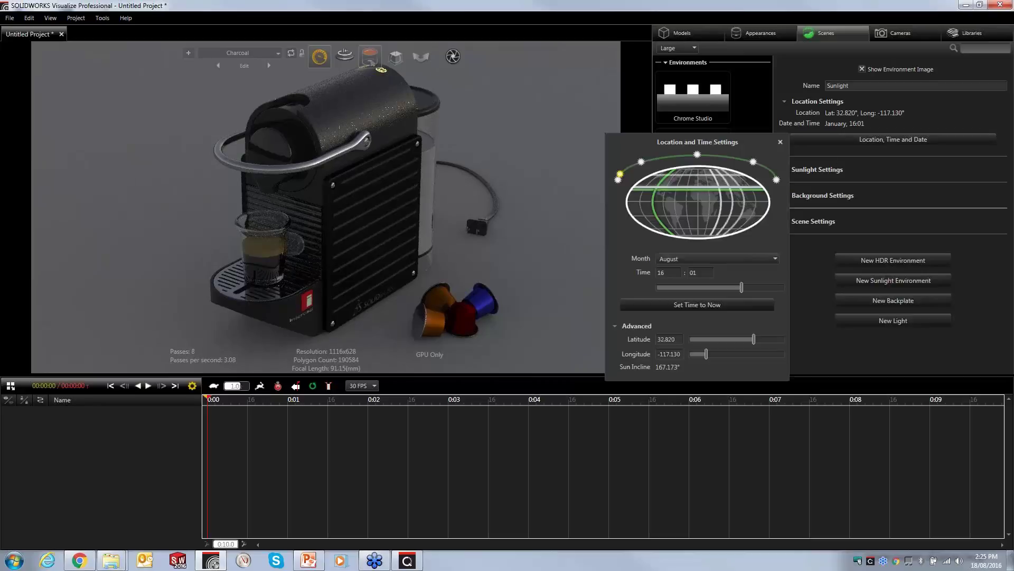
click(757, 208)
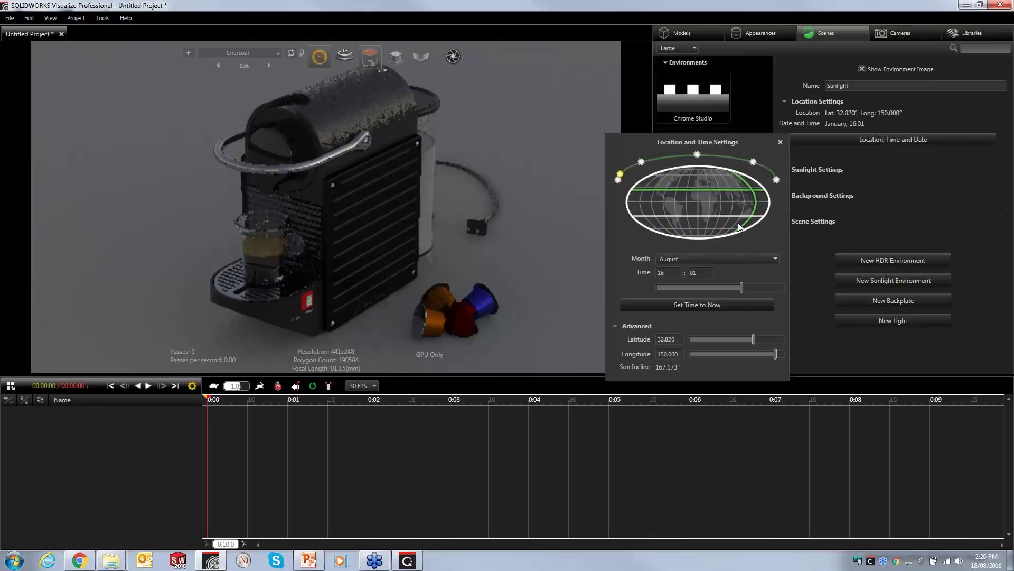
click(756, 215)
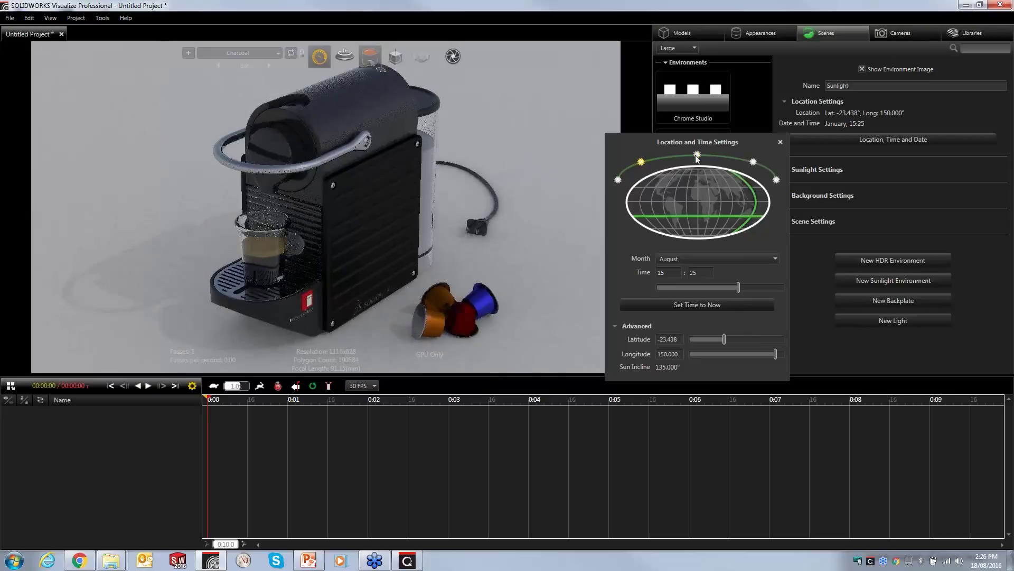
click(696, 155)
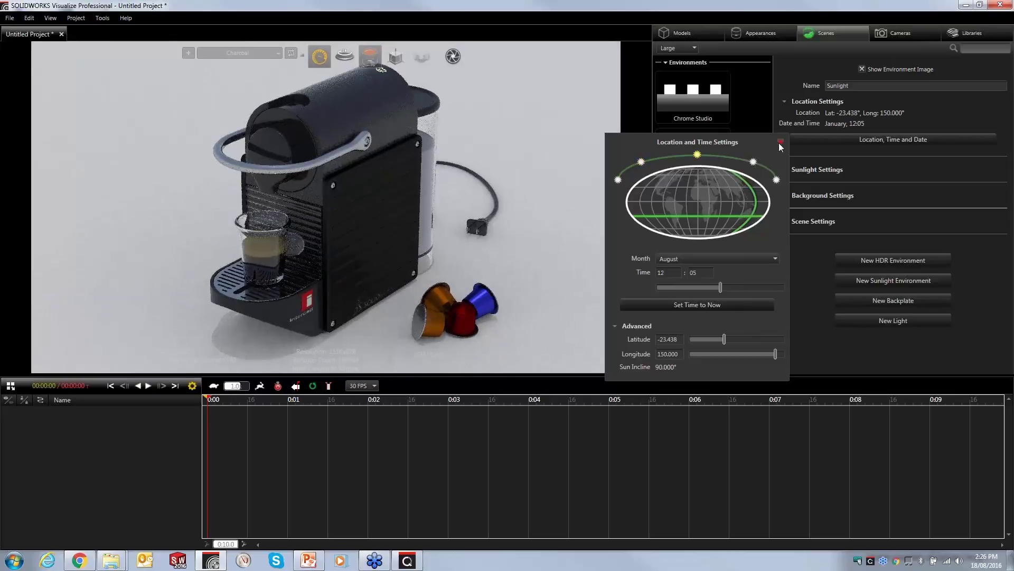
click(380, 69)
Reactivate the 2015 demo scene environment and raise its brightness to 1.96.
click(693, 153)
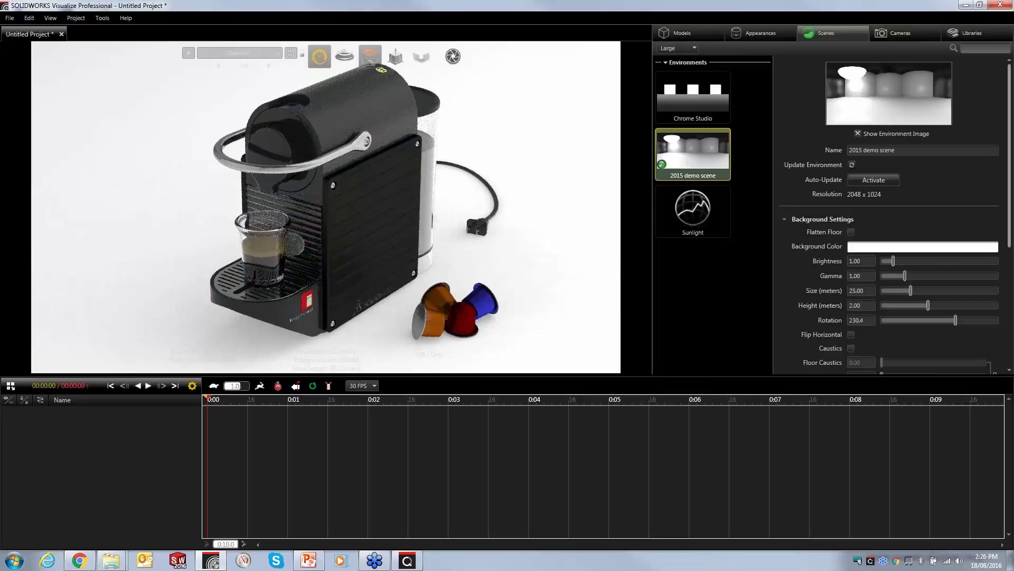
click(876, 262)
drag(876, 262, 914, 263)
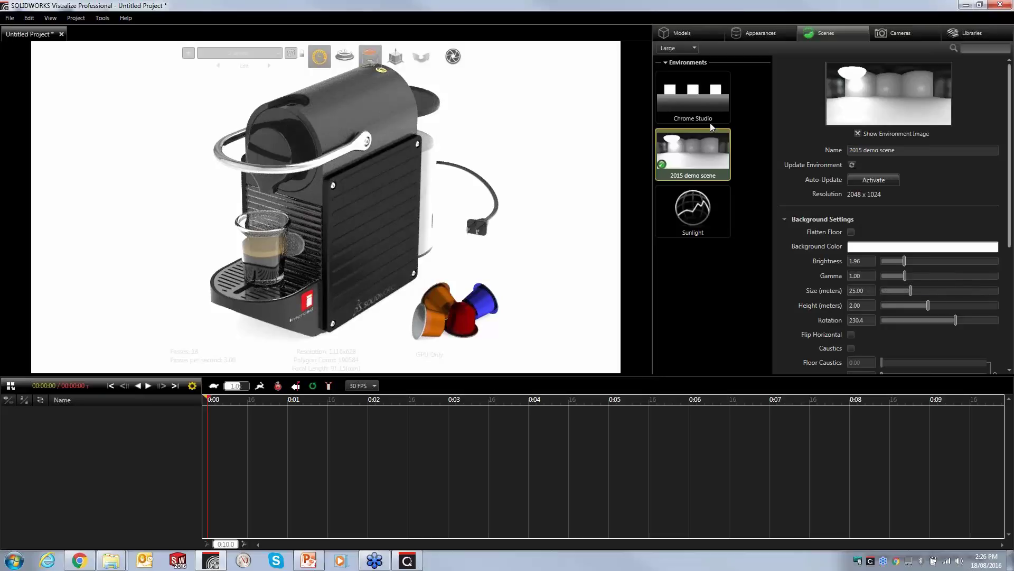
Activate the Chrome Studio environment and open the library of environments.
click(703, 103)
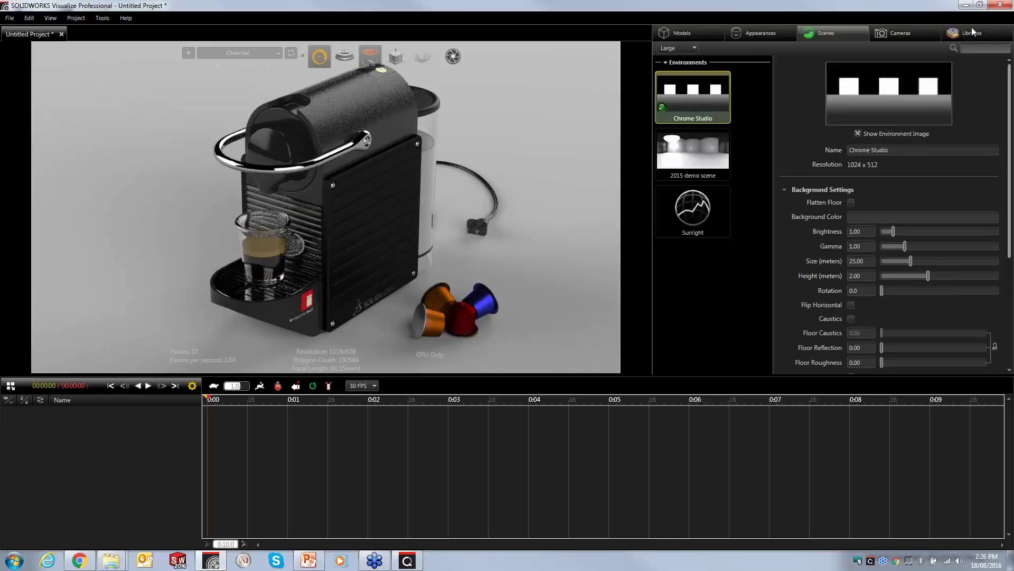
click(960, 32)
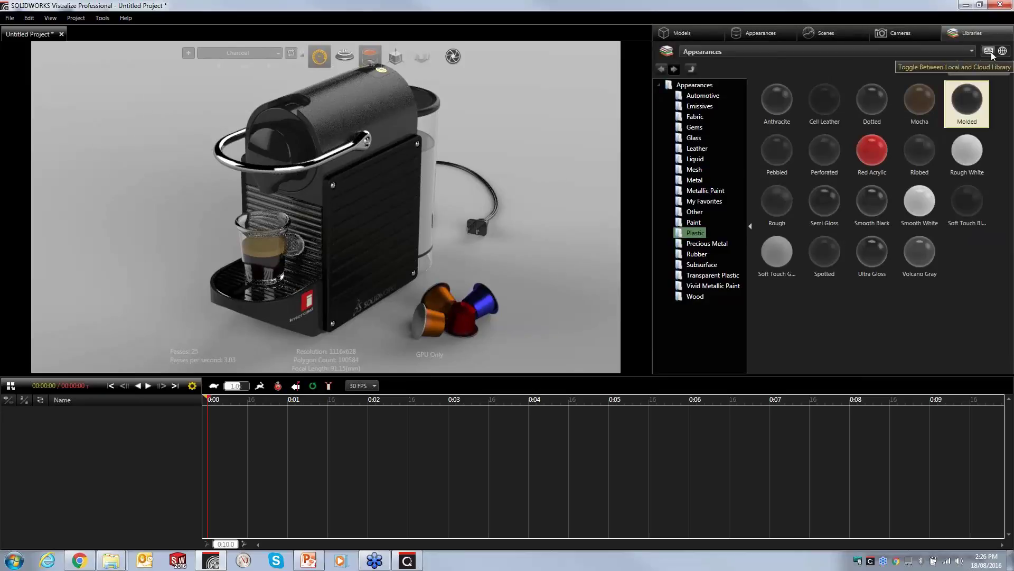
click(716, 55)
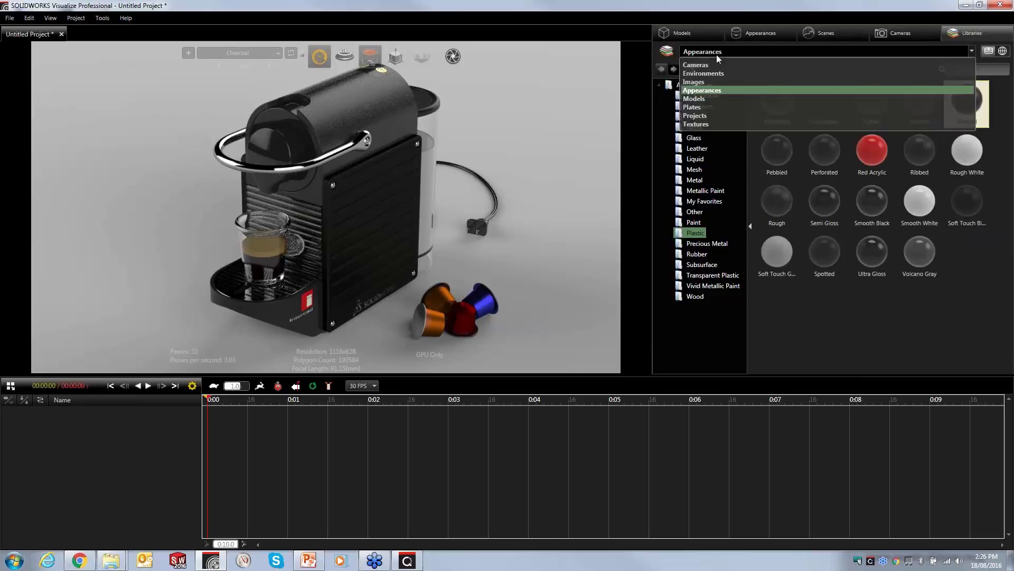
click(698, 74)
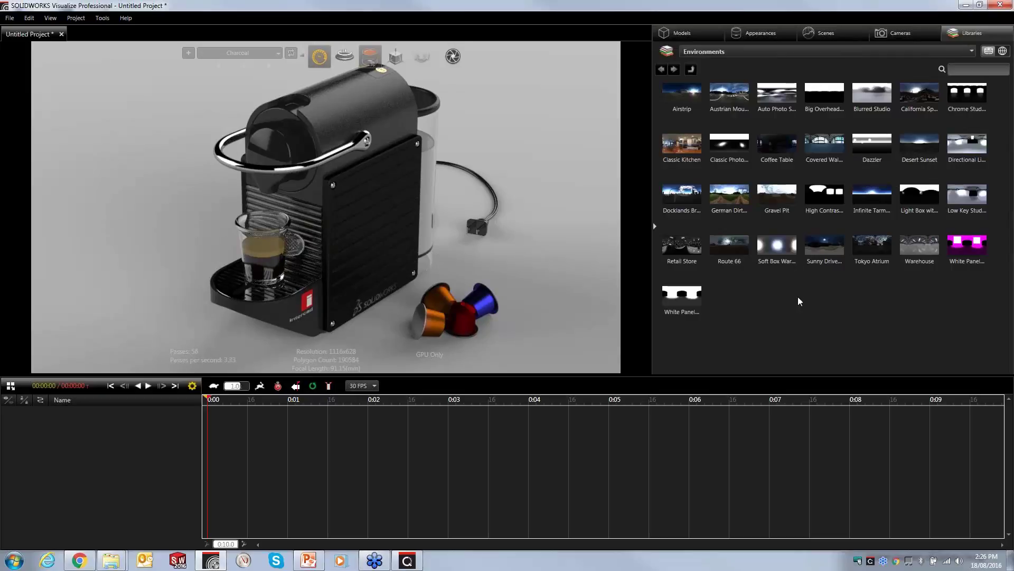
Try the Retail Store environment from the library, replace it with White Panel Ts Studio, and show the scene's settings.
drag(686, 253, 496, 173)
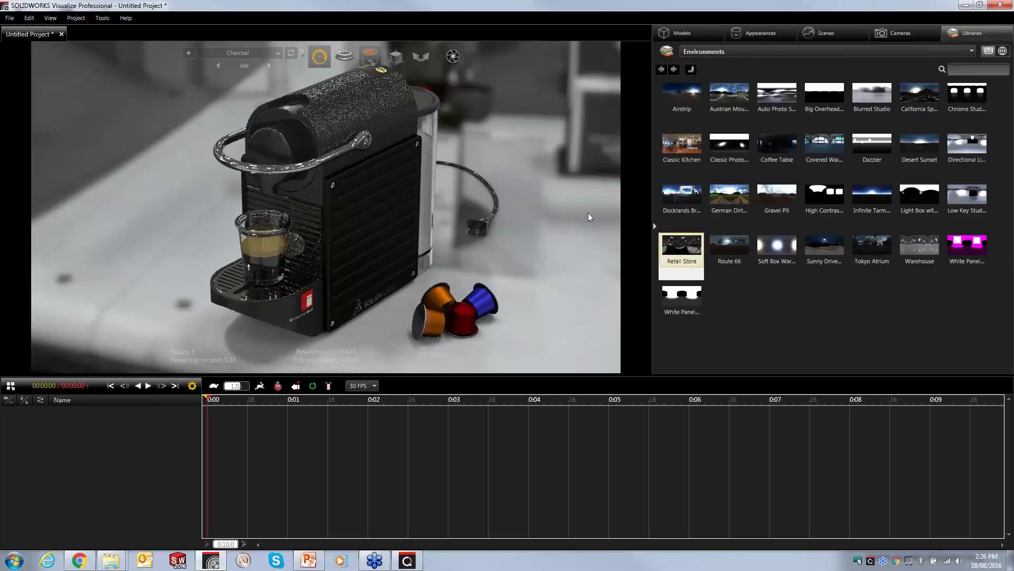
click(685, 310)
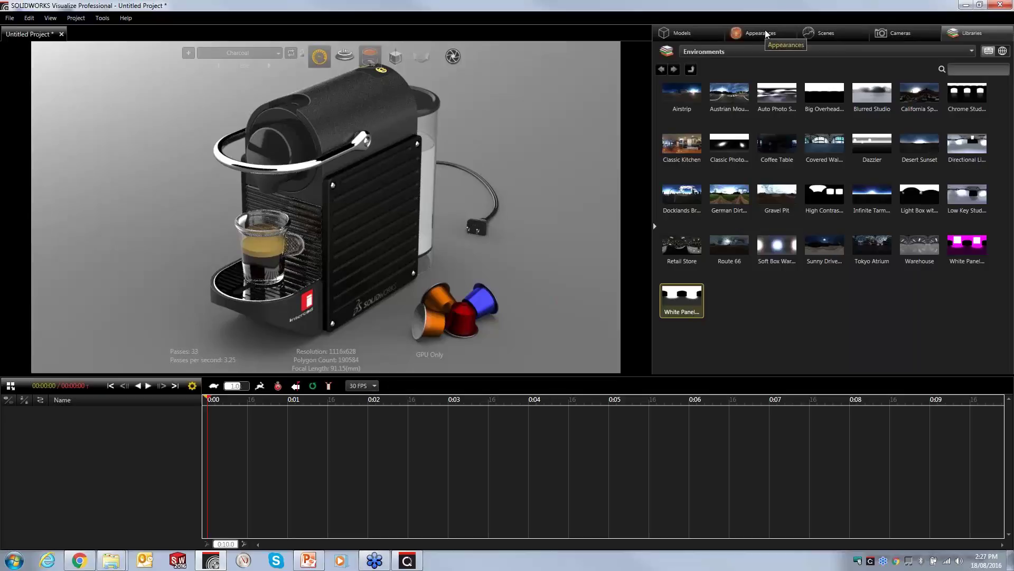
click(823, 35)
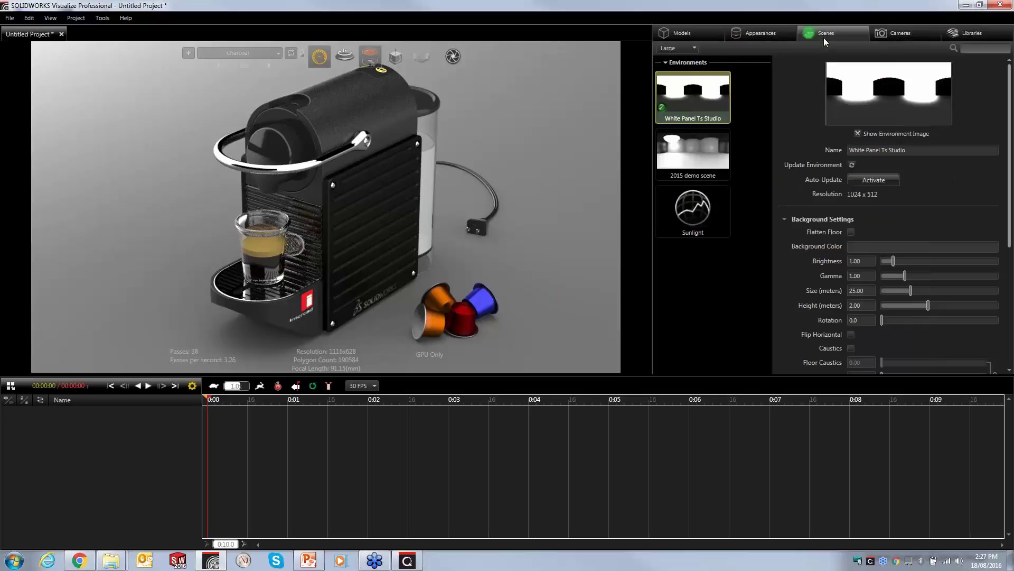
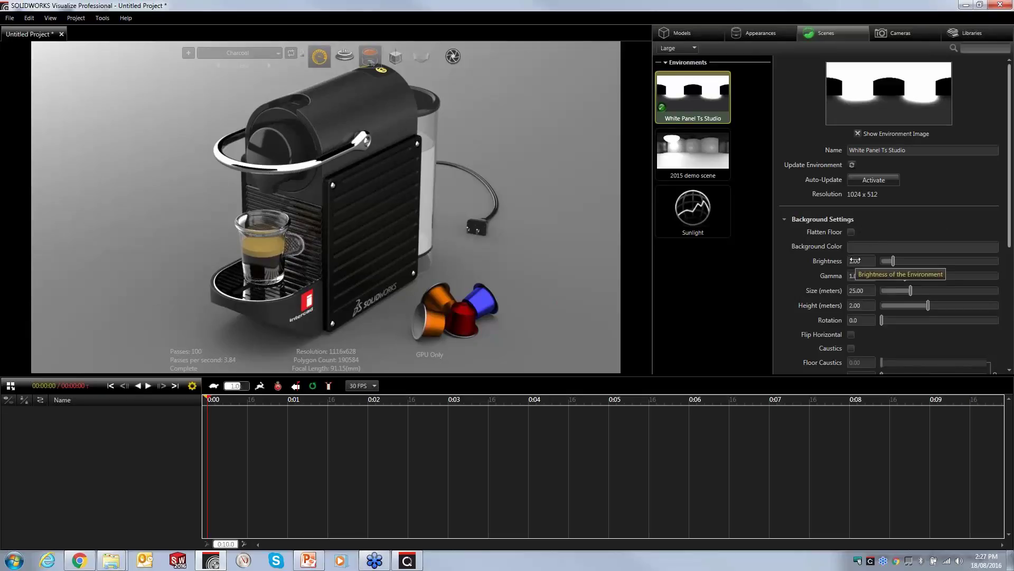
Set the White Panel Ts Studio environment's brightness to 1.89 and its rotation to 4.3.
drag(855, 260, 872, 261)
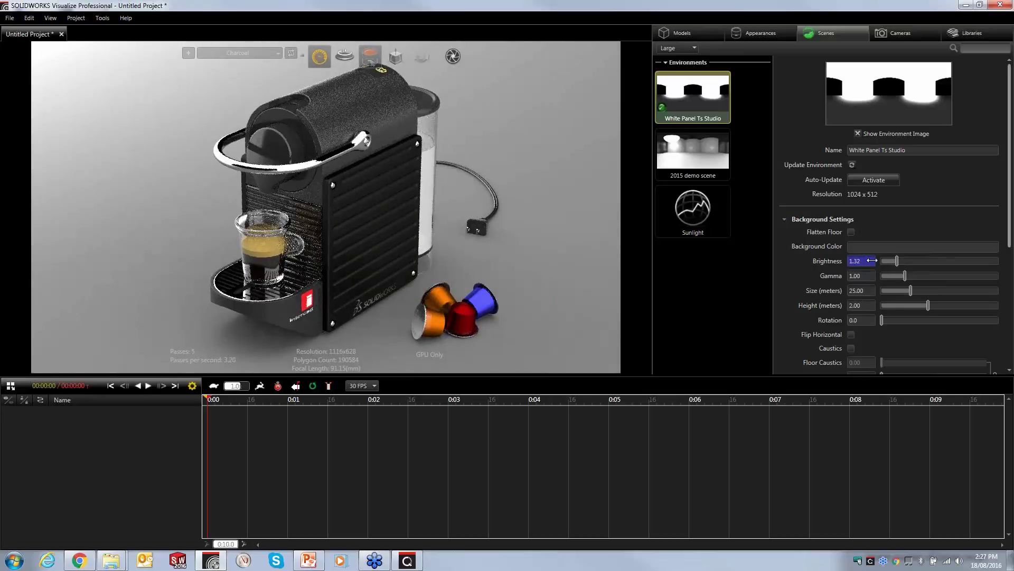
drag(873, 260, 904, 260)
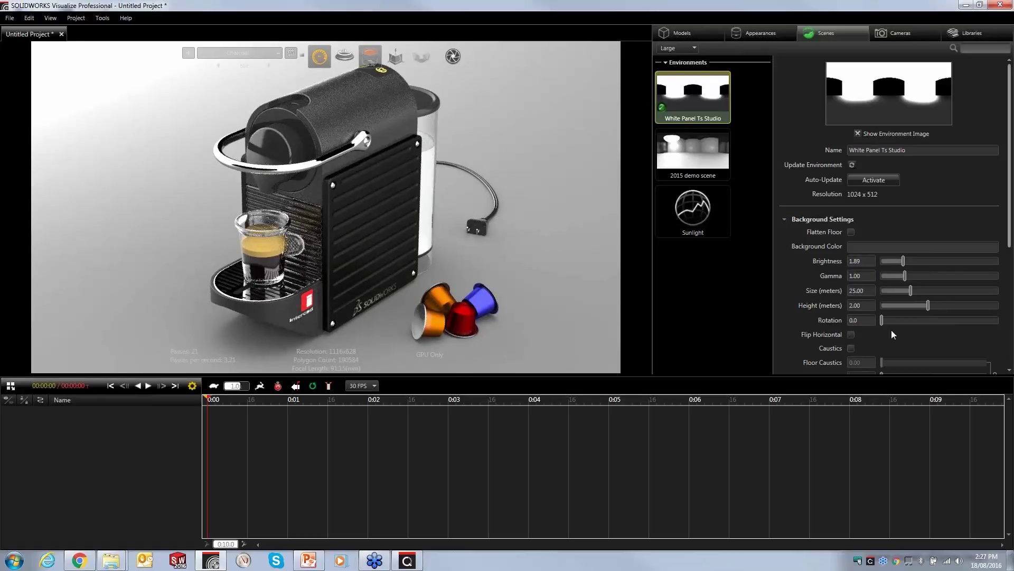
drag(860, 320, 876, 322)
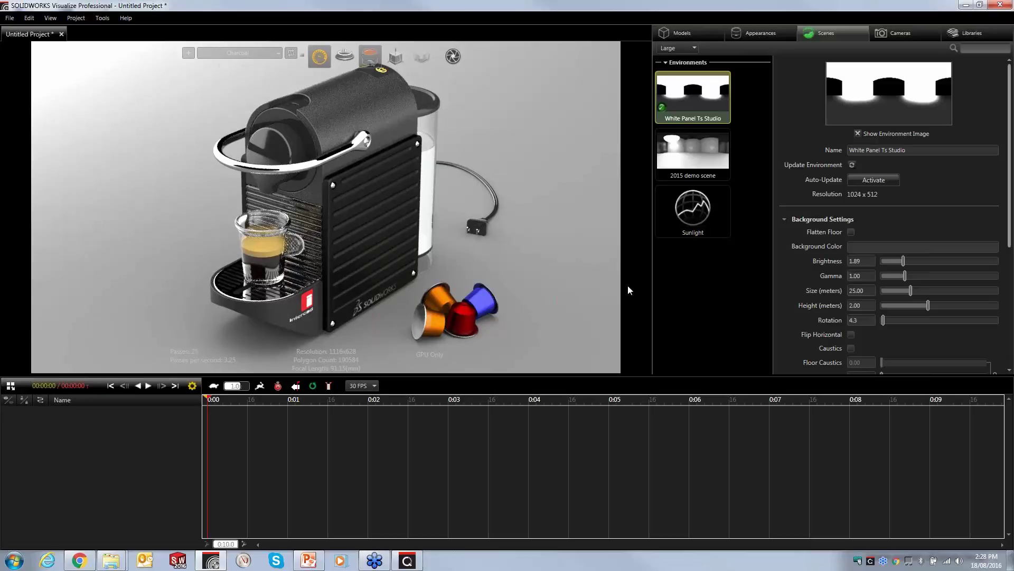
Give the White Panel Ts Studio floor a reflection of 0.86 and a roughness of 0.07.
scroll(1009, 254, down, 3)
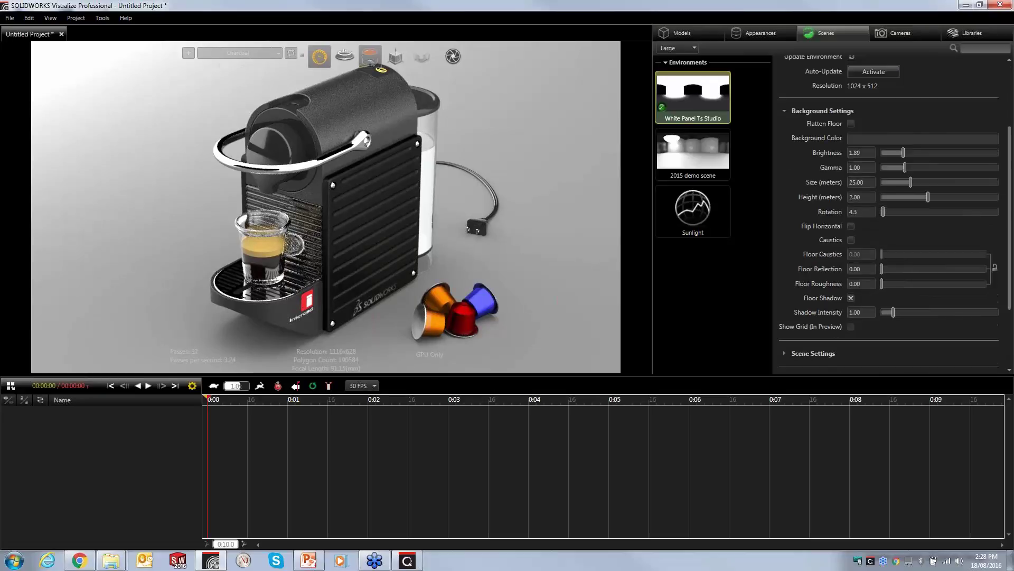
scroll(886, 235, down, 3)
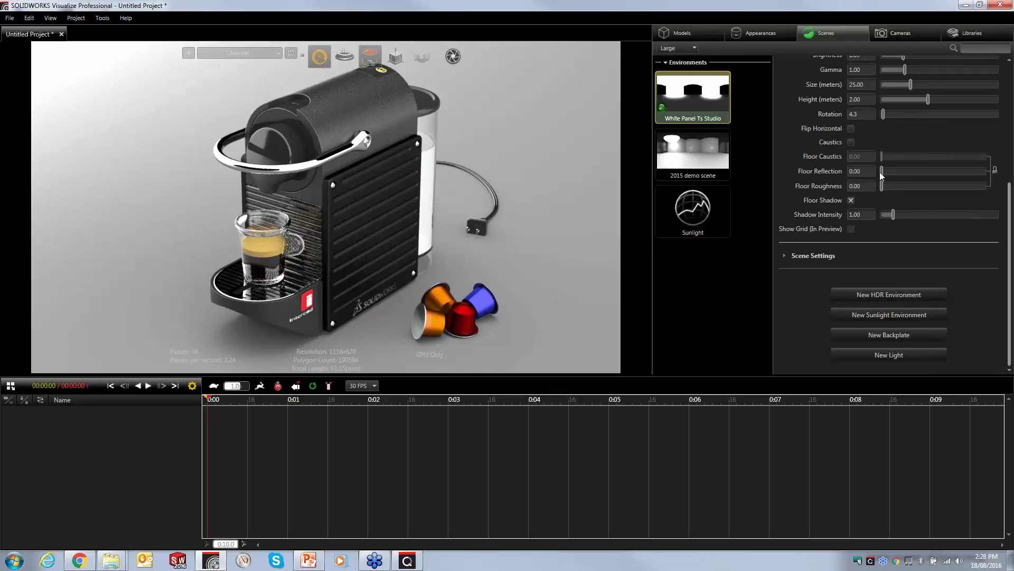
drag(881, 172, 970, 176)
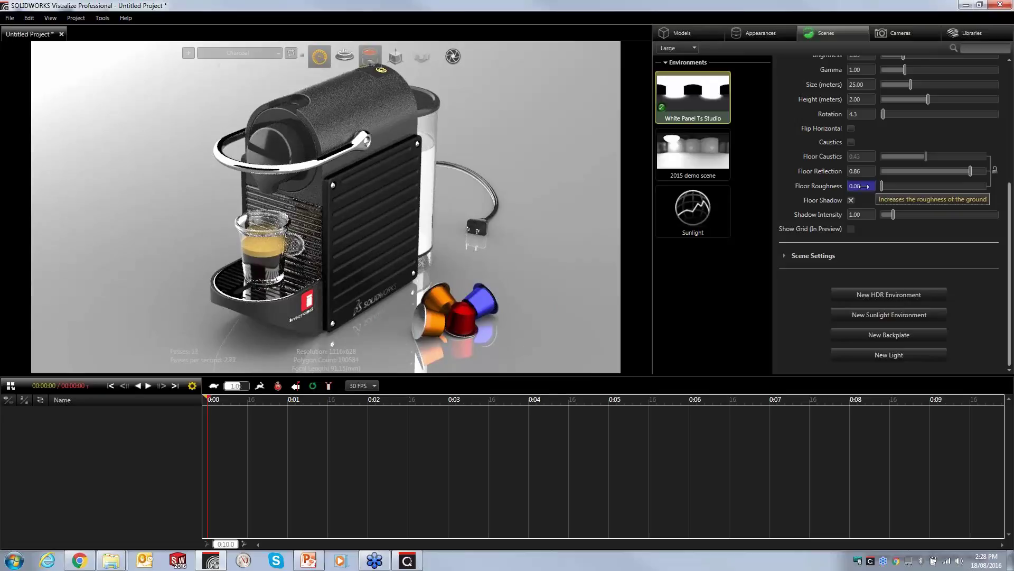
mouse_move(882, 185)
mouse_down()
mouse_move(909, 193)
mouse_move(900, 192)
mouse_up()
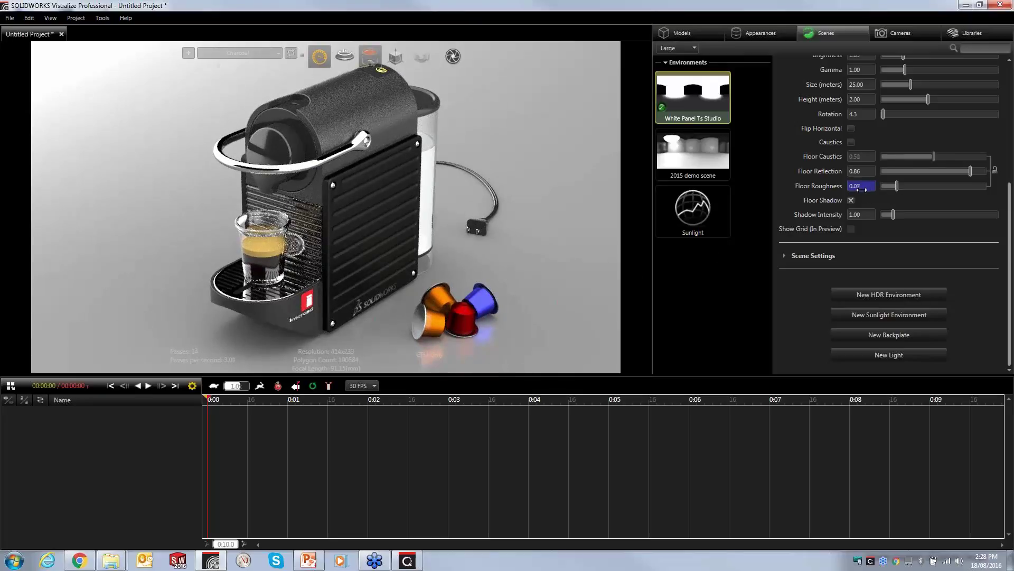
drag(862, 189, 860, 188)
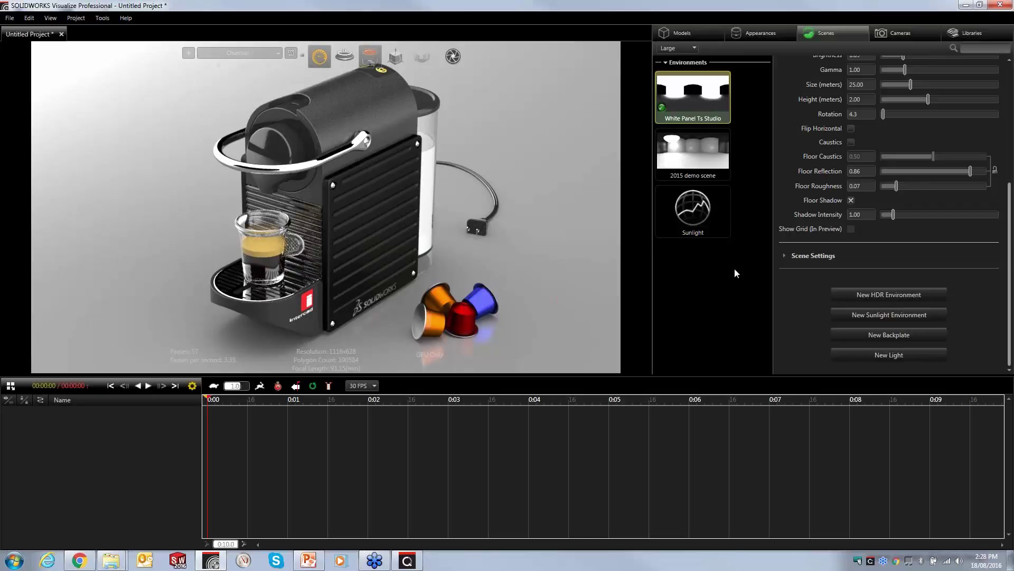
Look through the library of cameras and camera filters and return to the default camera's settings.
click(894, 33)
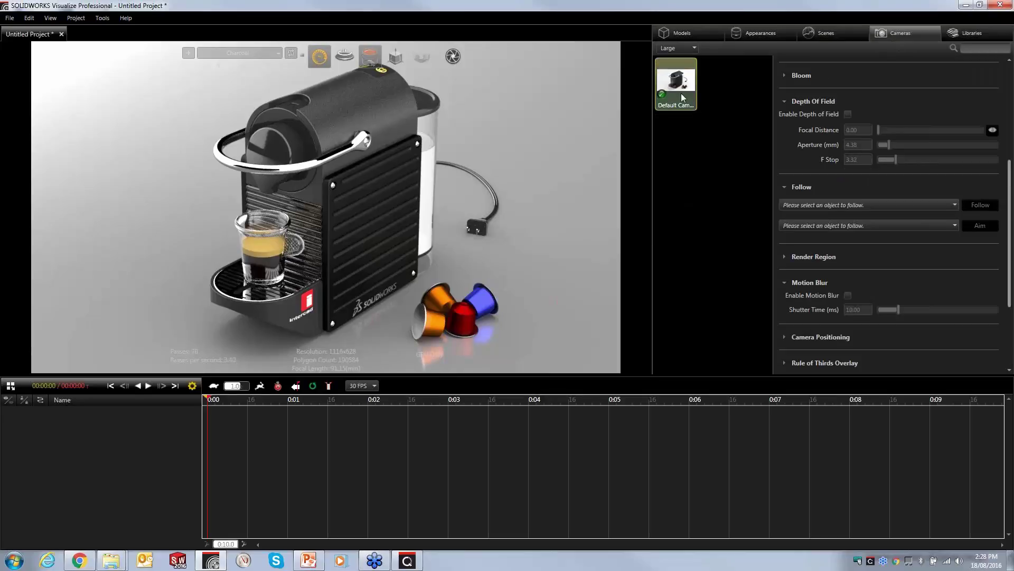
click(981, 32)
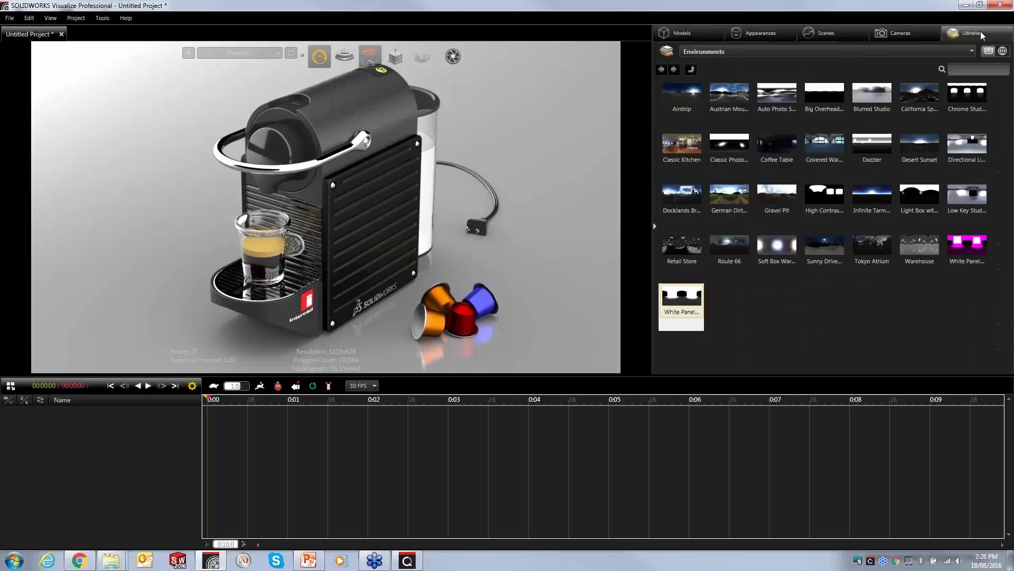
click(729, 54)
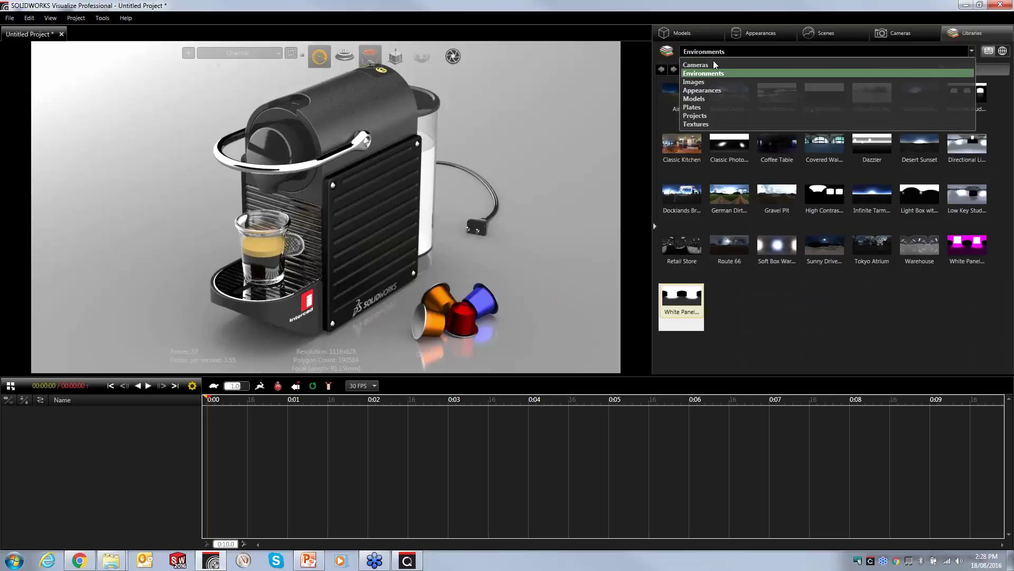
click(712, 64)
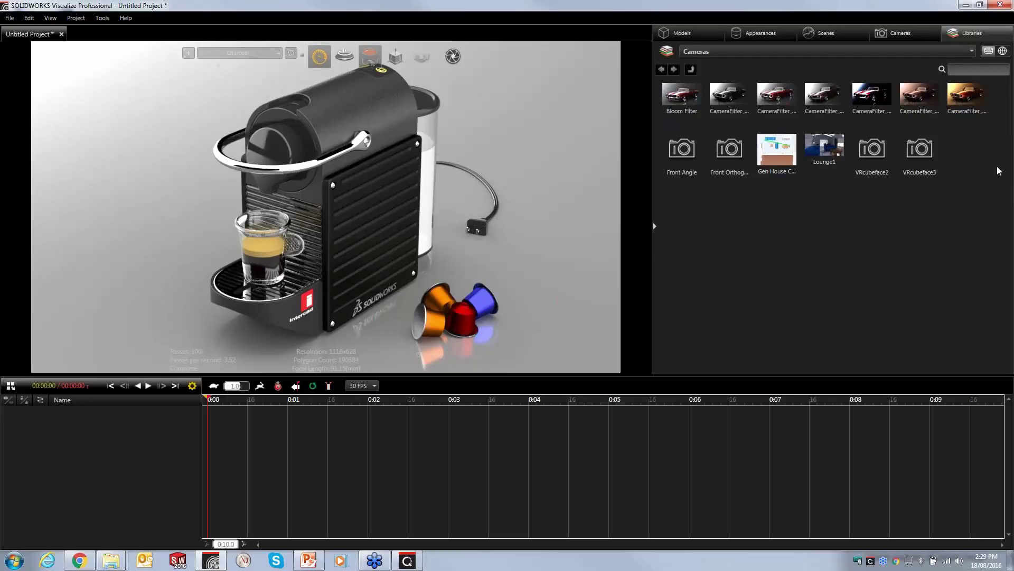
click(891, 34)
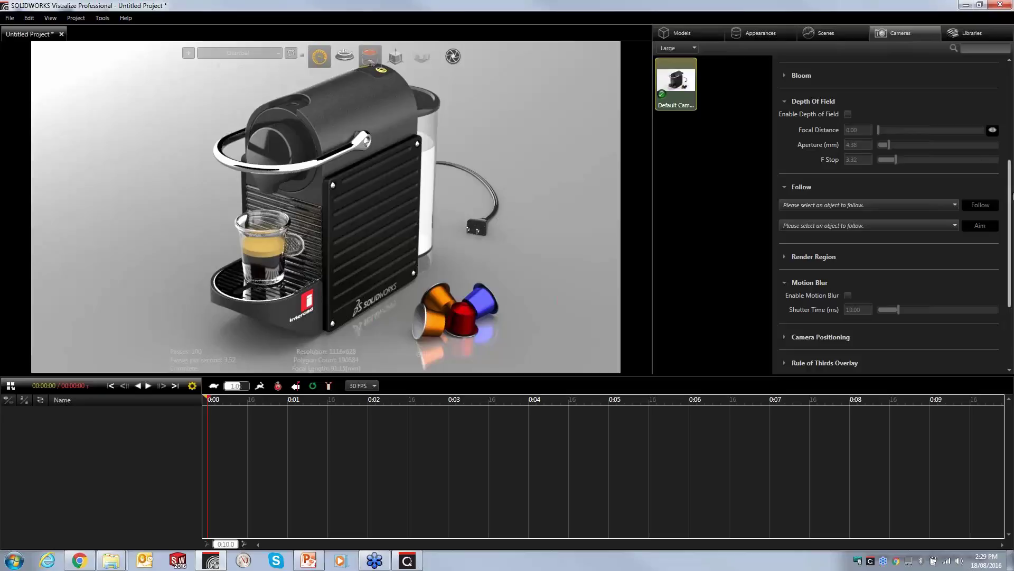
Enable post-processing for the default camera and set Darken to 0.13 and Lighten to 1.46.
drag(1007, 196, 1005, 77)
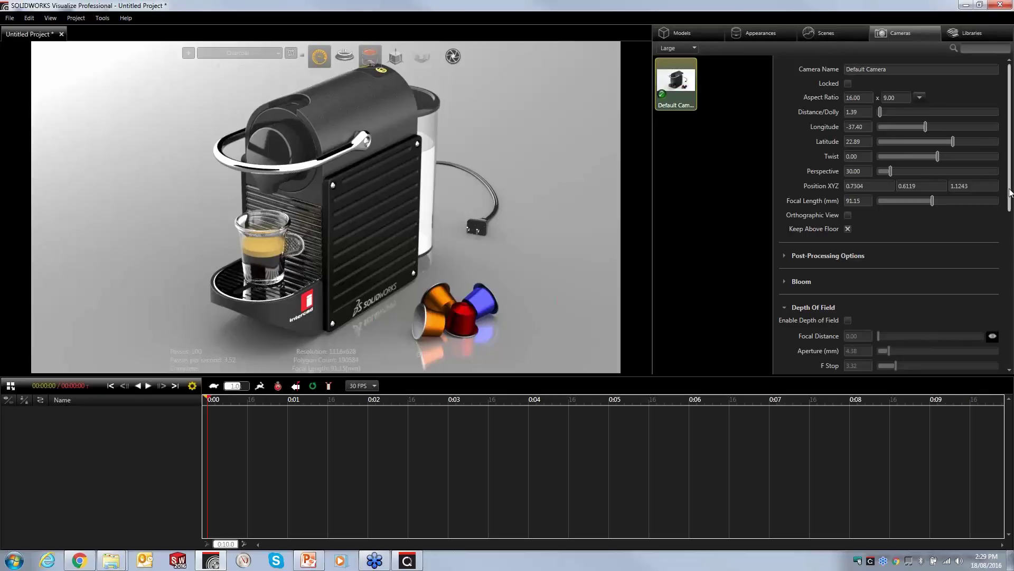
click(785, 256)
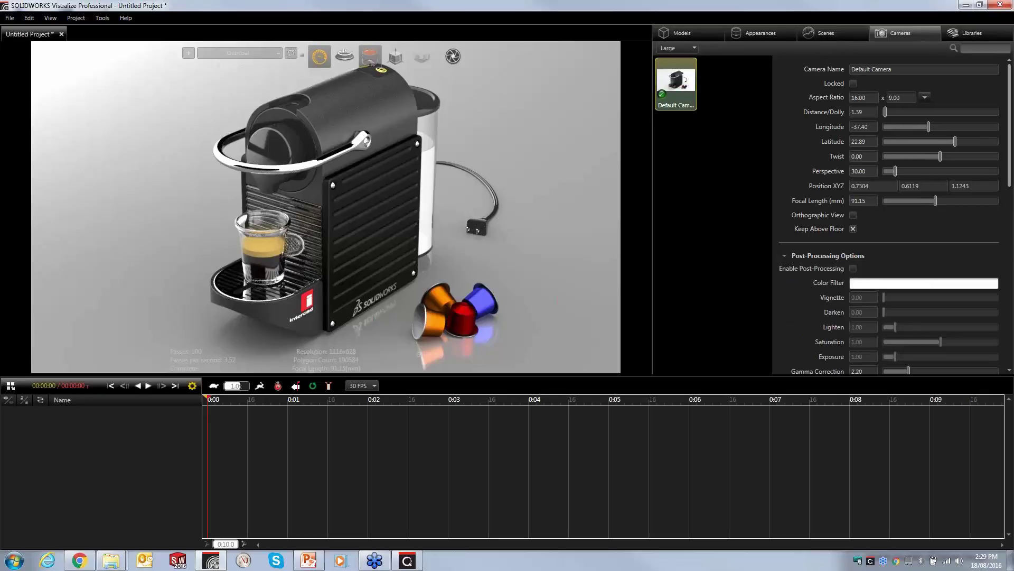
scroll(897, 129, down, 6)
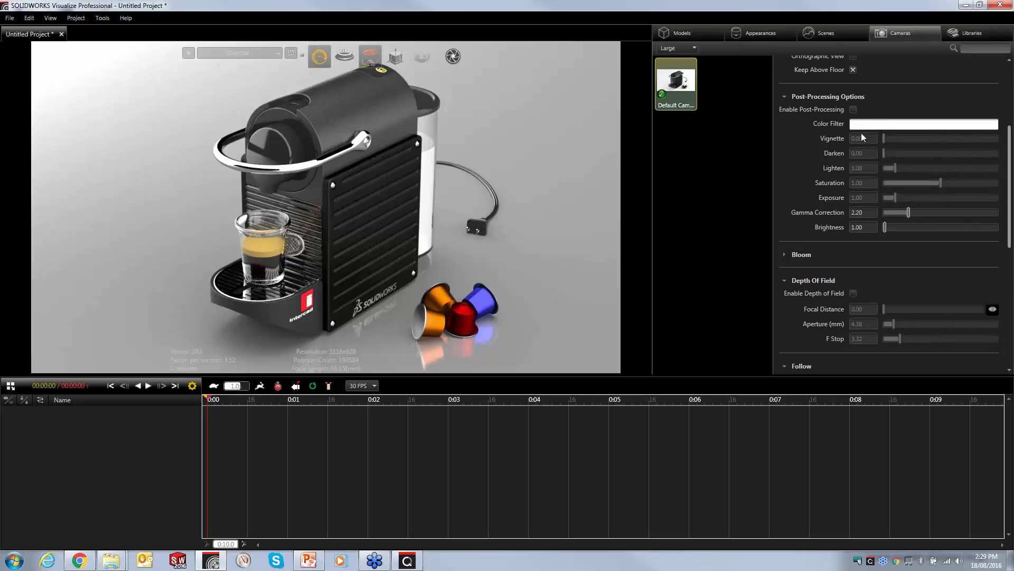
click(853, 109)
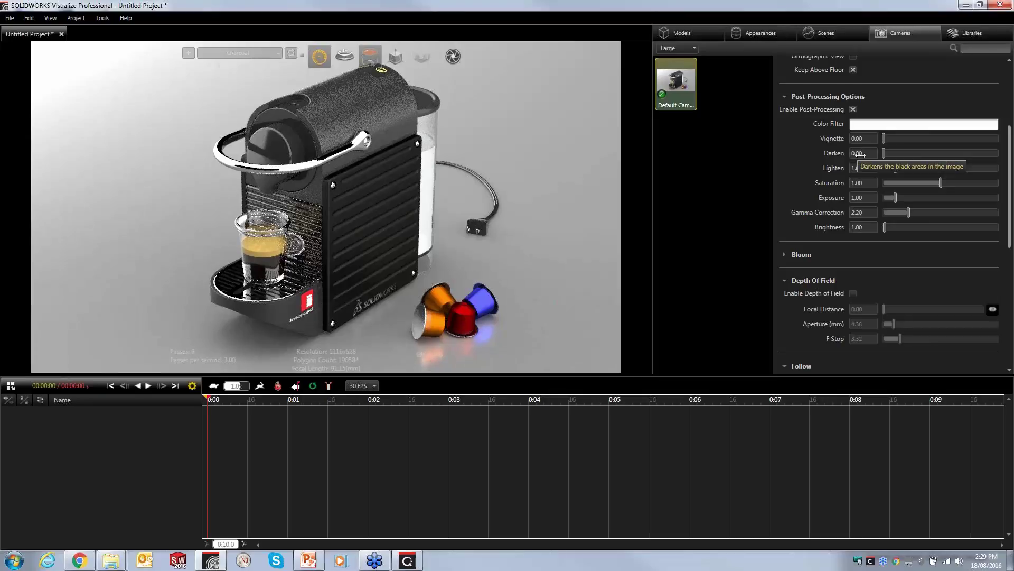
mouse_move(856, 152)
mouse_down()
mouse_move(872, 157)
mouse_move(857, 154)
mouse_up()
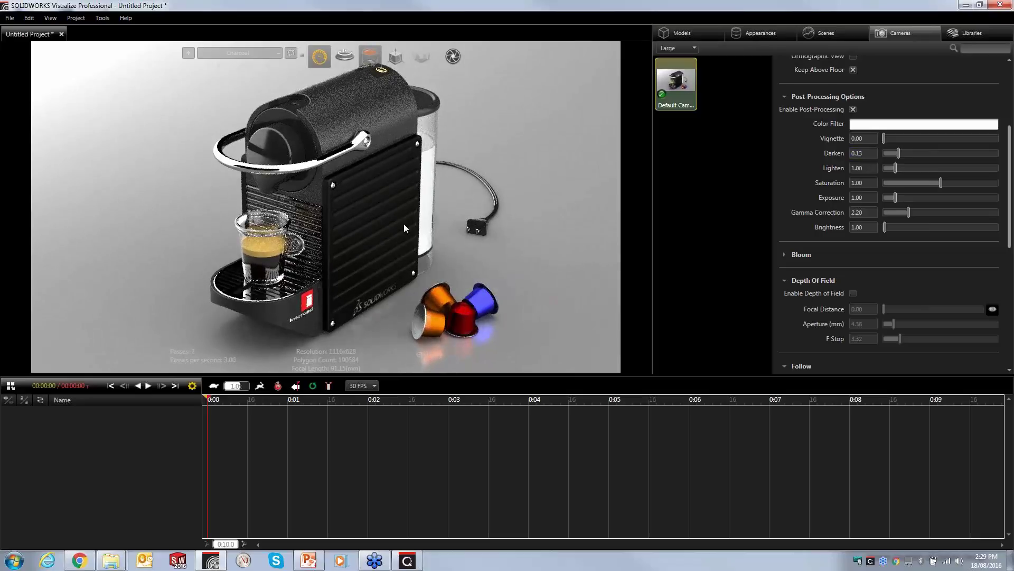
click(863, 168)
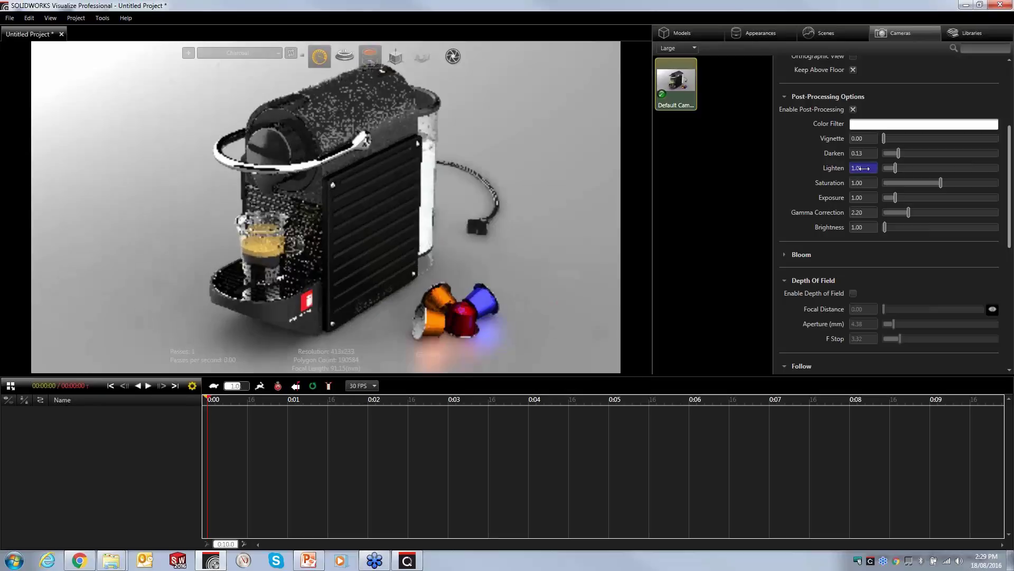
mouse_move(862, 168)
mouse_down()
mouse_move(890, 171)
mouse_move(877, 172)
mouse_up()
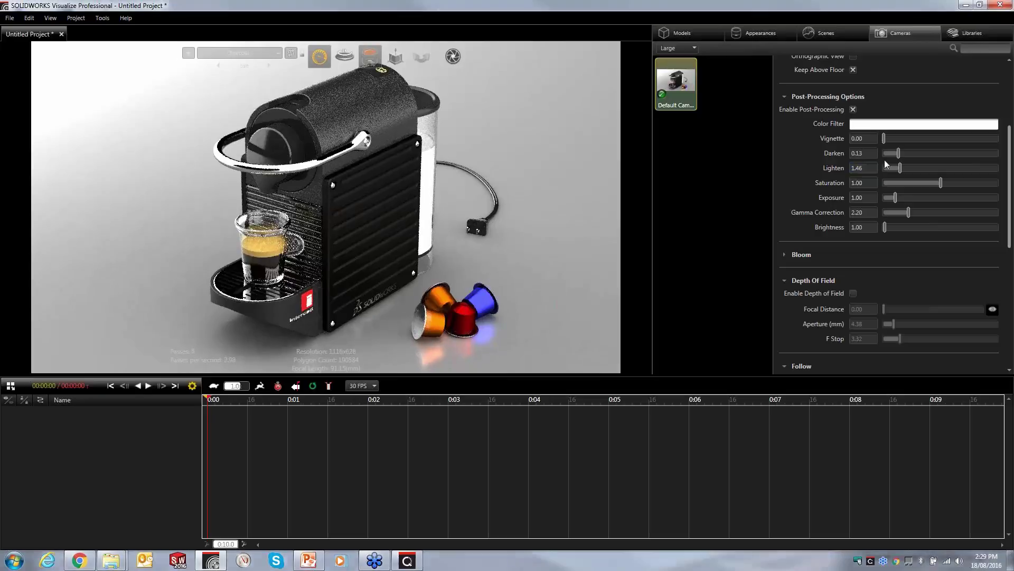
Set the default camera's Vignette to 36, and compare the image with post-processing off and on.
drag(869, 140, 919, 139)
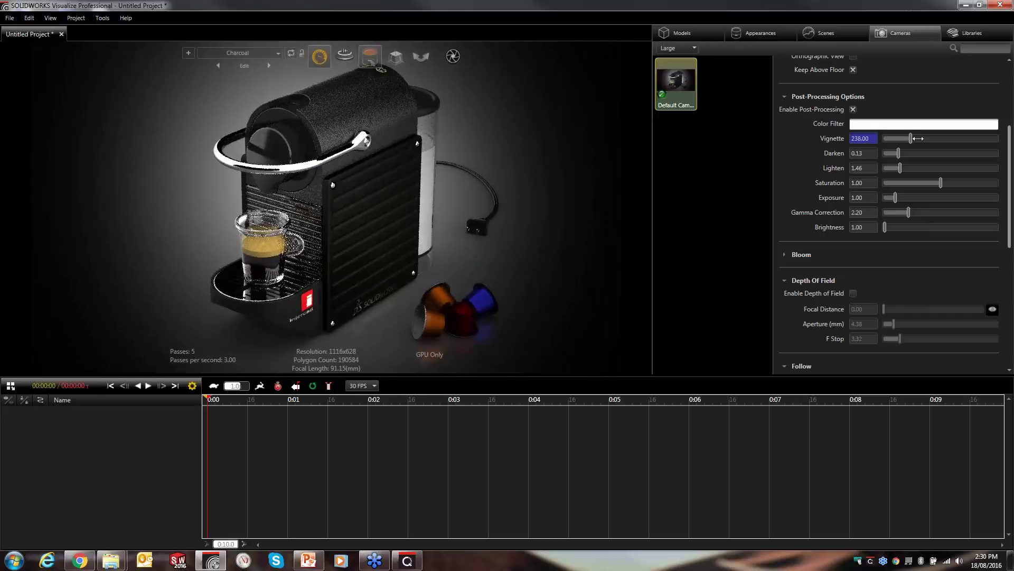
drag(918, 138, 863, 143)
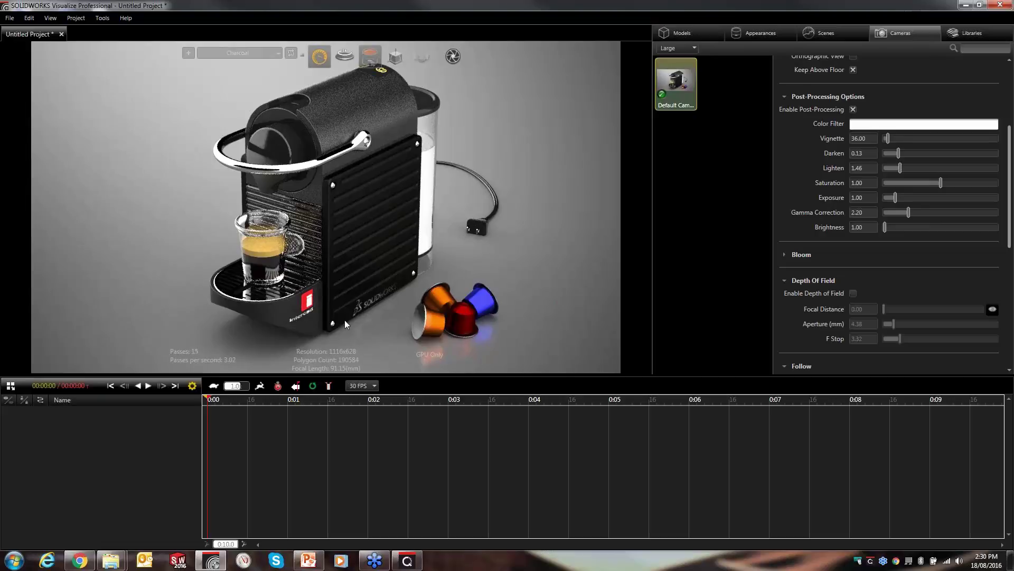
click(854, 110)
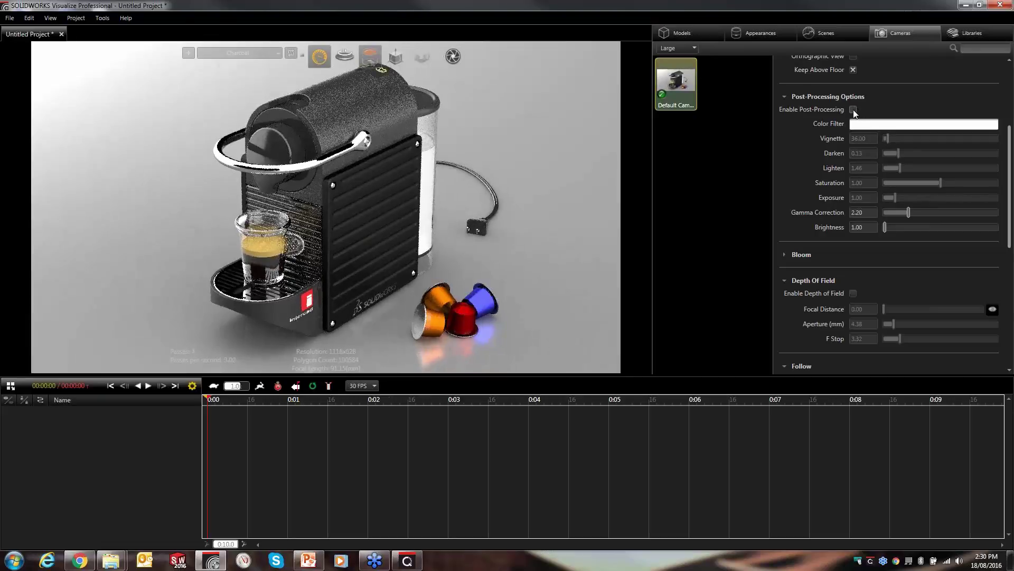
click(854, 110)
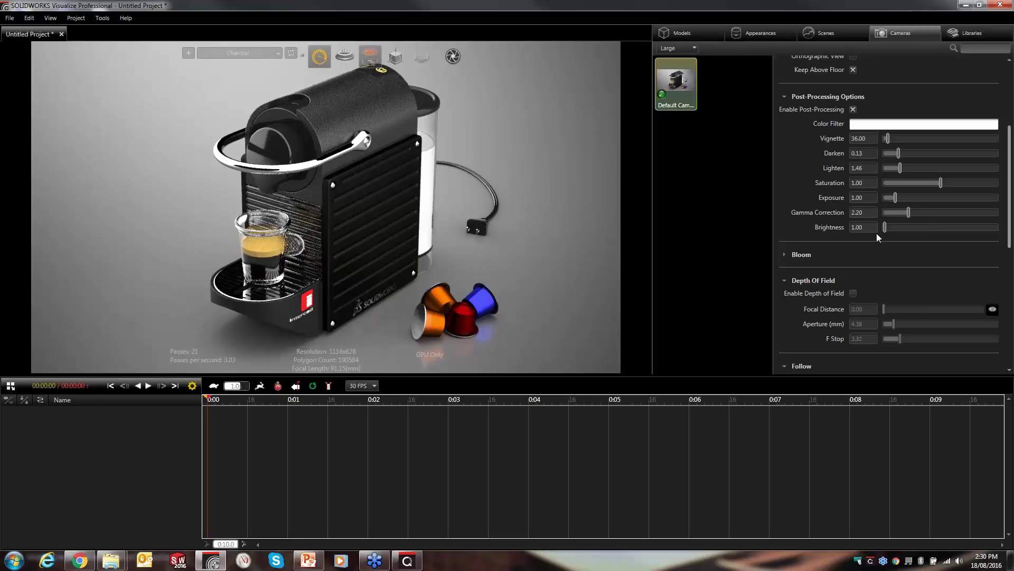
Examine the default camera's Bloom and Depth of Field settings.
scroll(899, 201, down, 3)
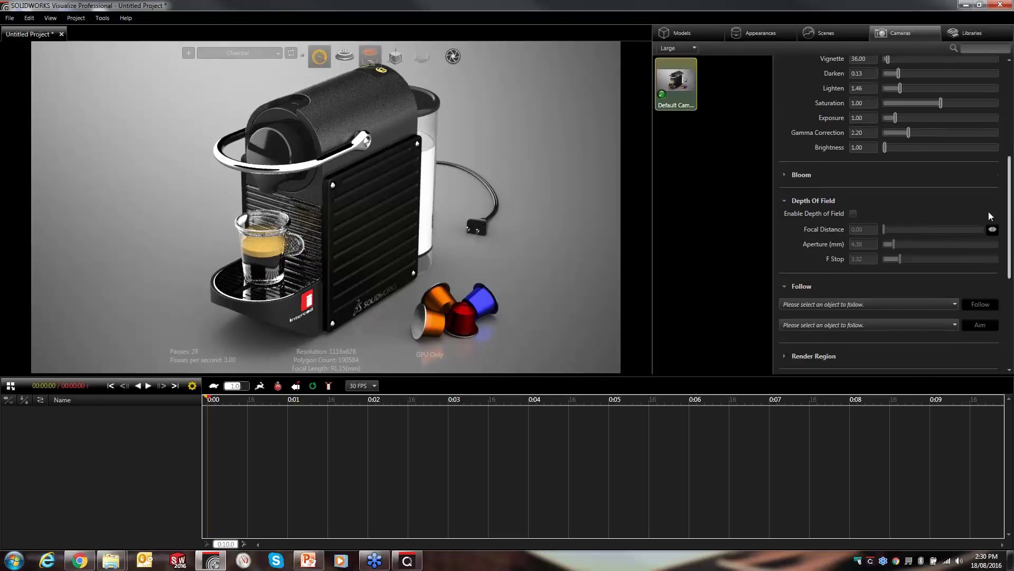
click(783, 174)
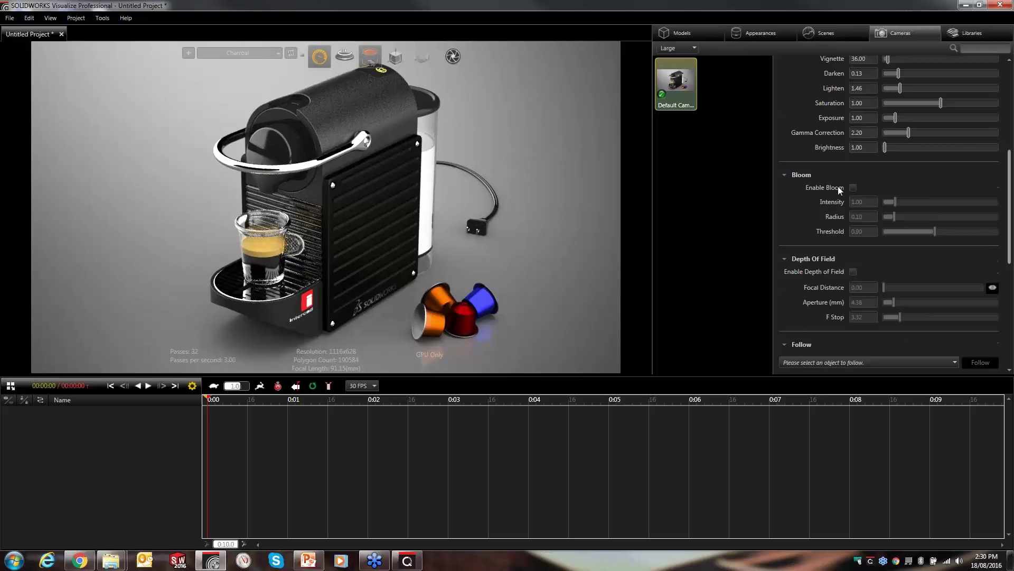
click(785, 174)
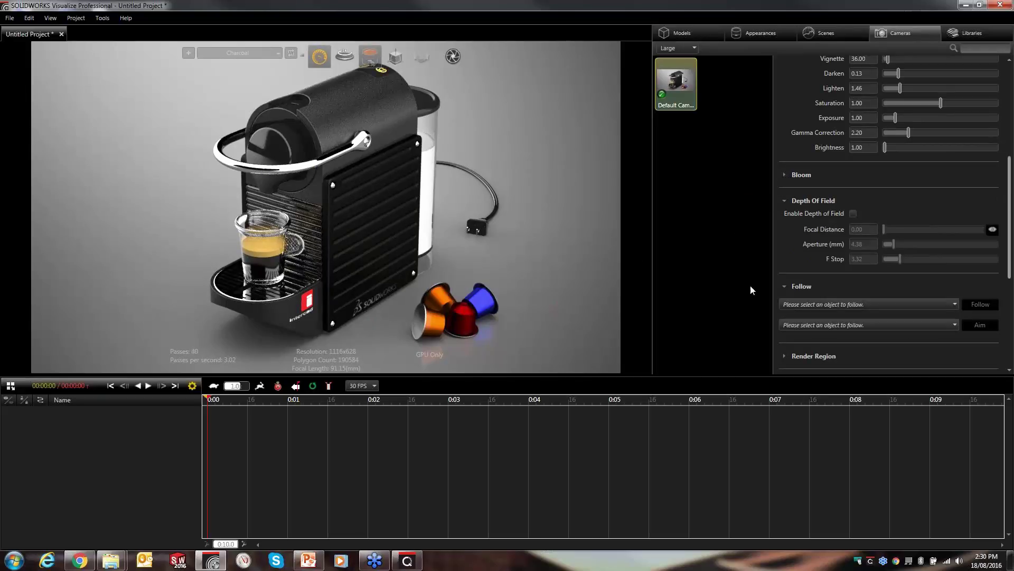
drag(1010, 215, 1012, 242)
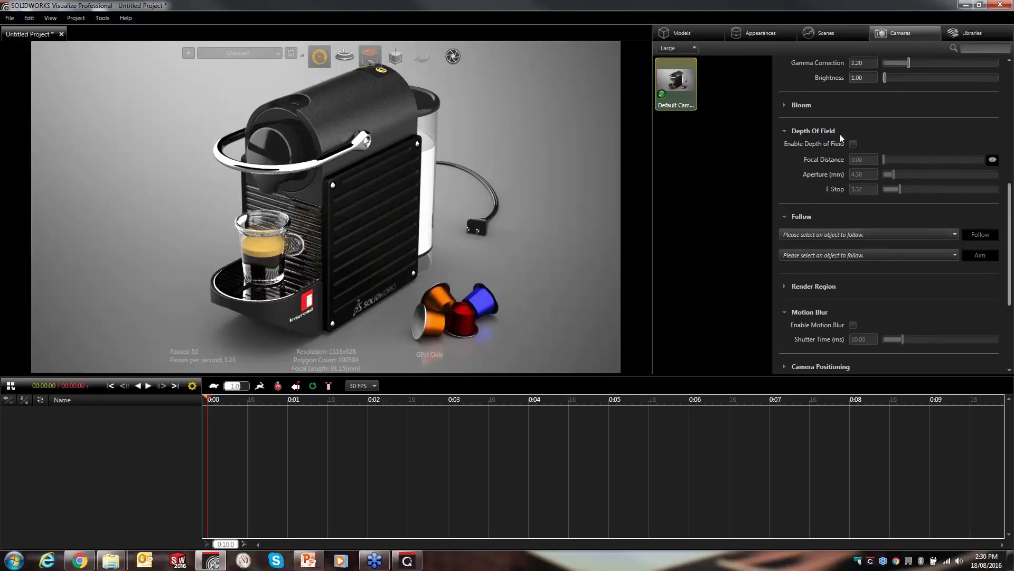
Duplicate the default camera and make the copy the active camera.
click(737, 113)
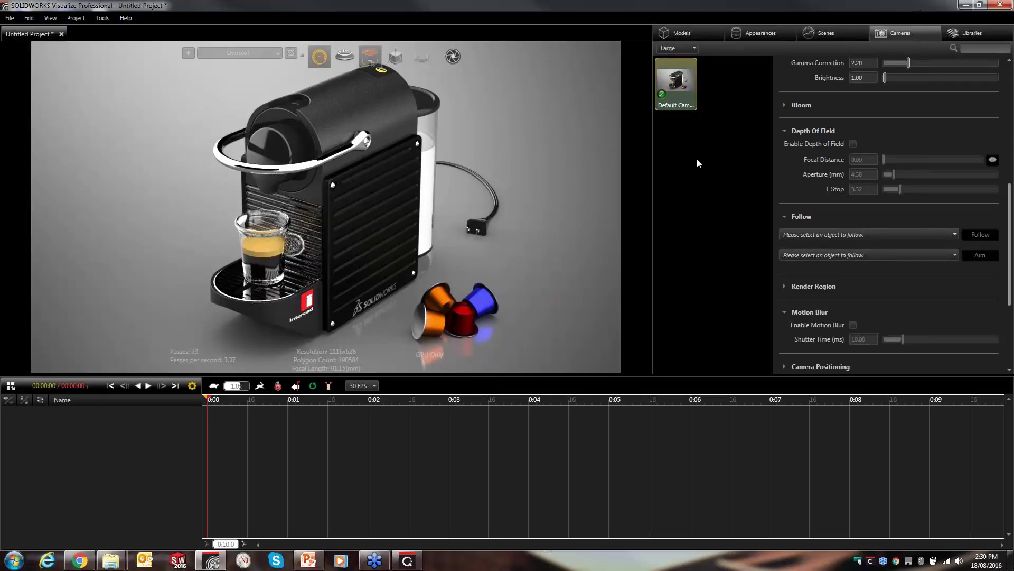
click(727, 107)
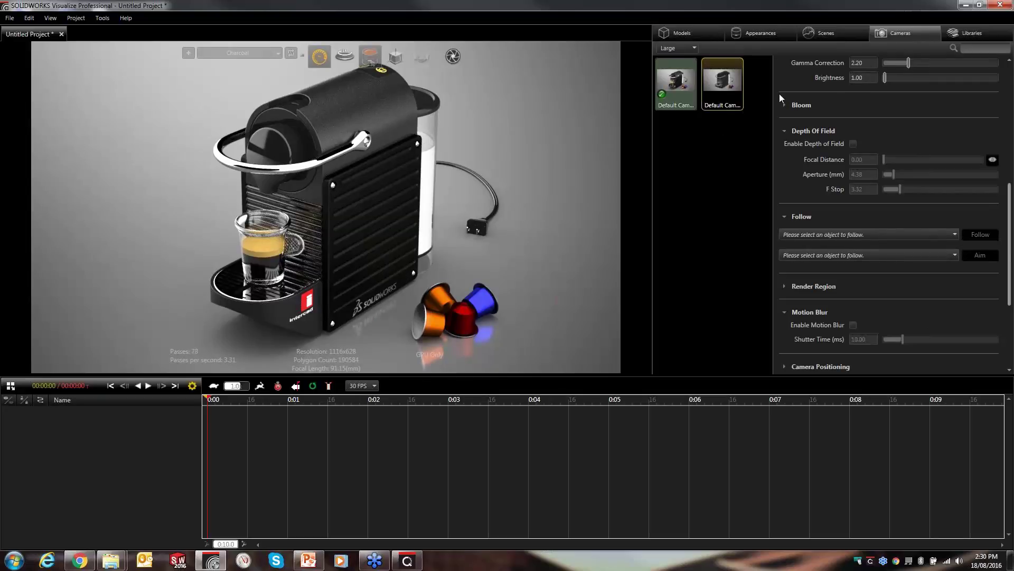
double_click(722, 88)
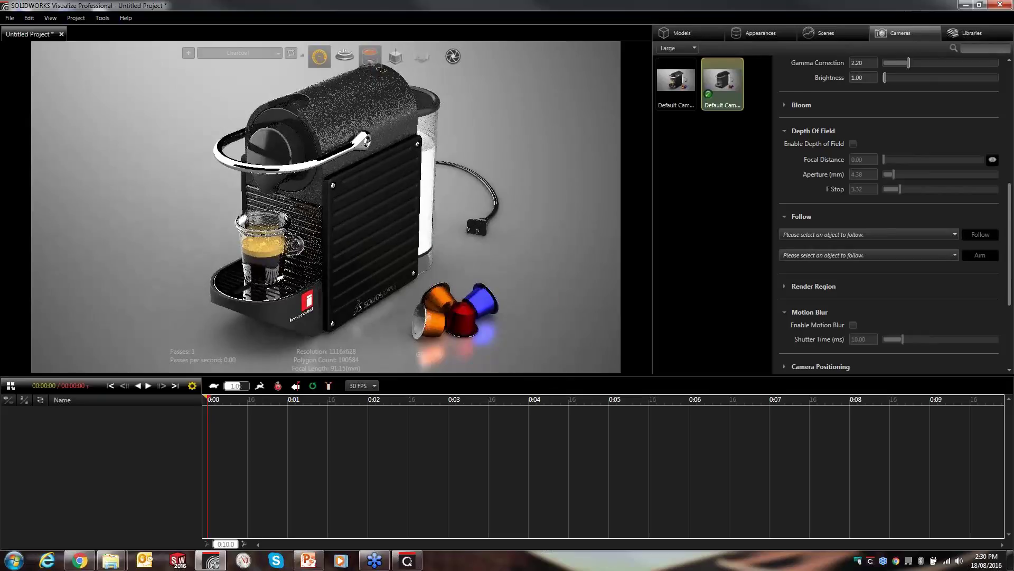
Rename the copied camera as Top View.
triple_click(888, 69)
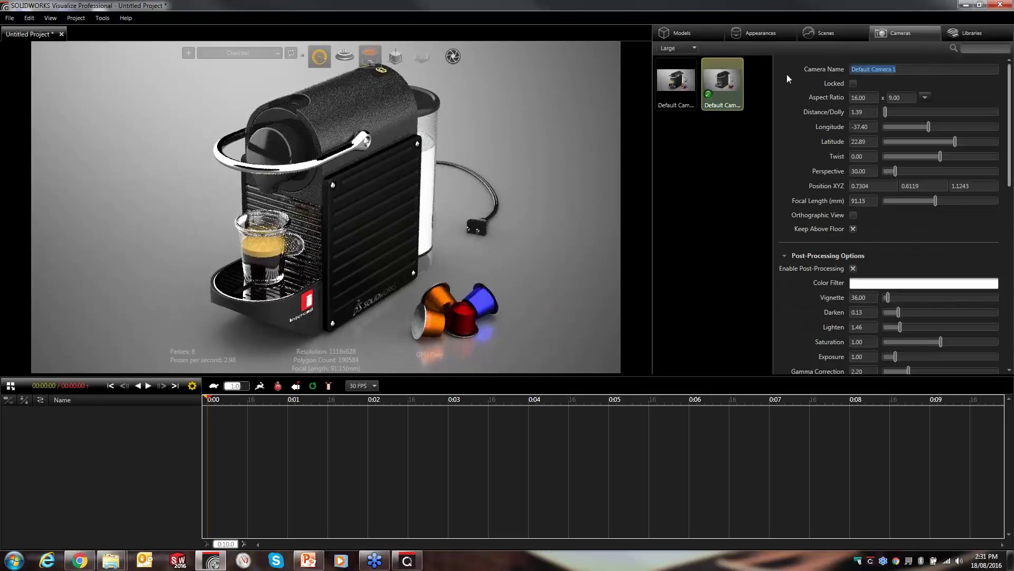
text(Top Vew)
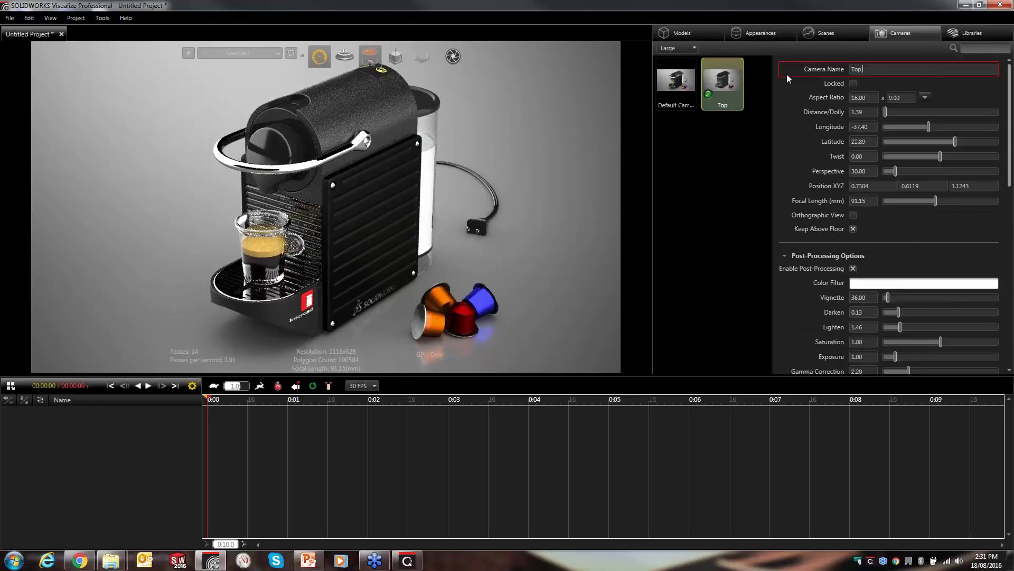
key(BackSpace)
key(BackSpace)
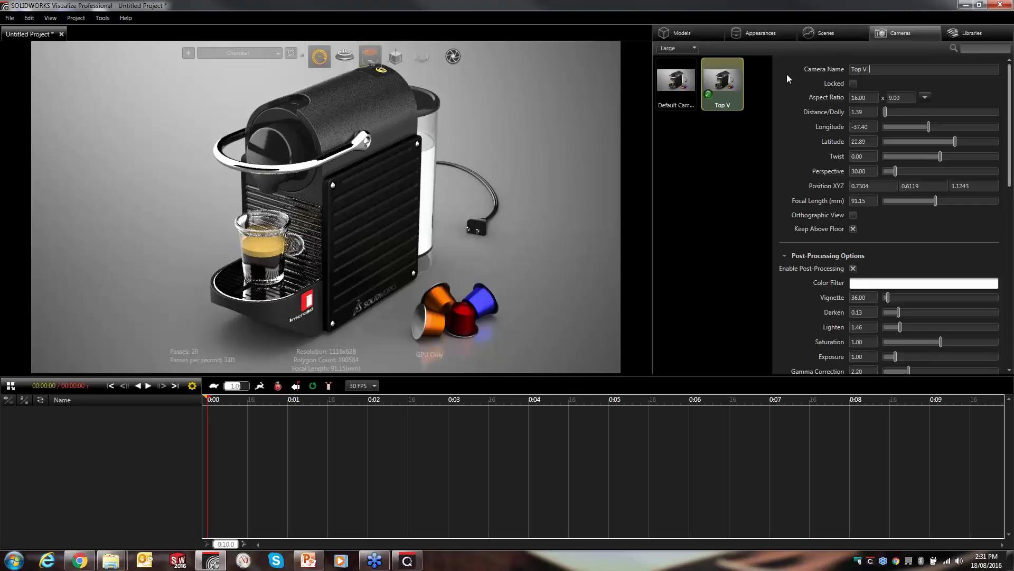
text(iew)
click(737, 167)
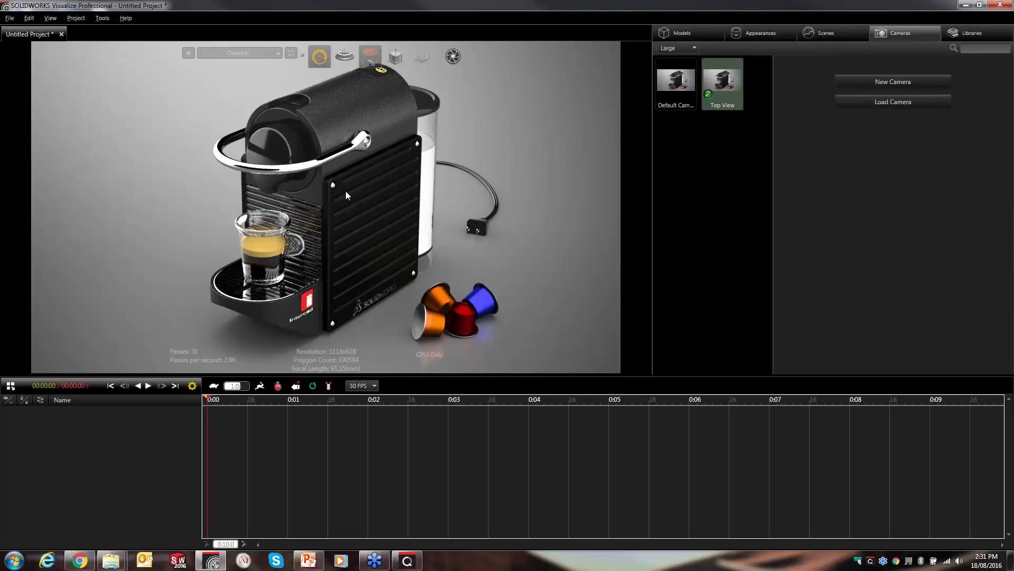
Reposition the Top View camera for an angled close-up looking down on the coffee cup and drip tray.
drag(345, 191, 350, 293)
scroll(350, 290, up, 5)
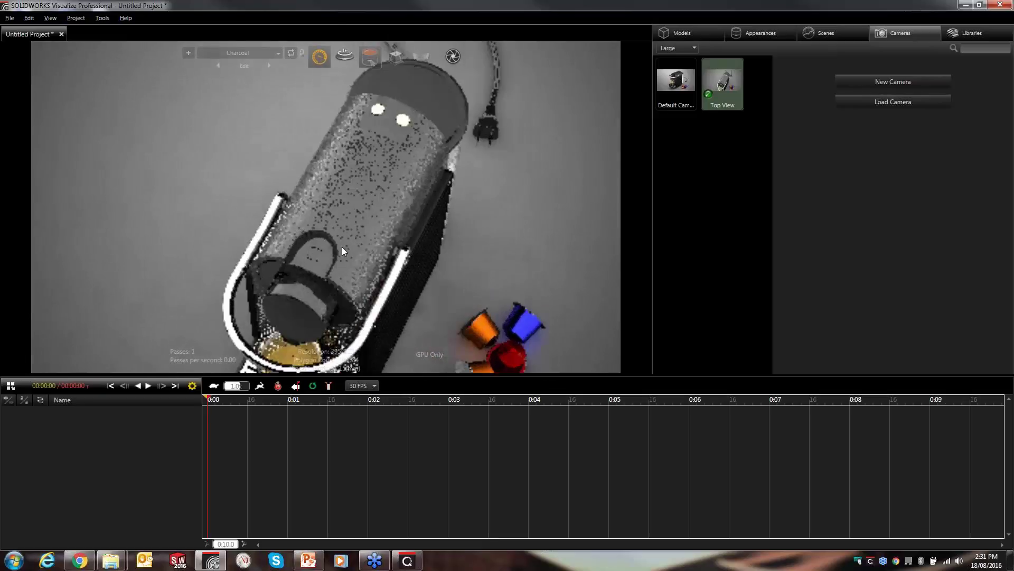
drag(357, 170, 392, 46)
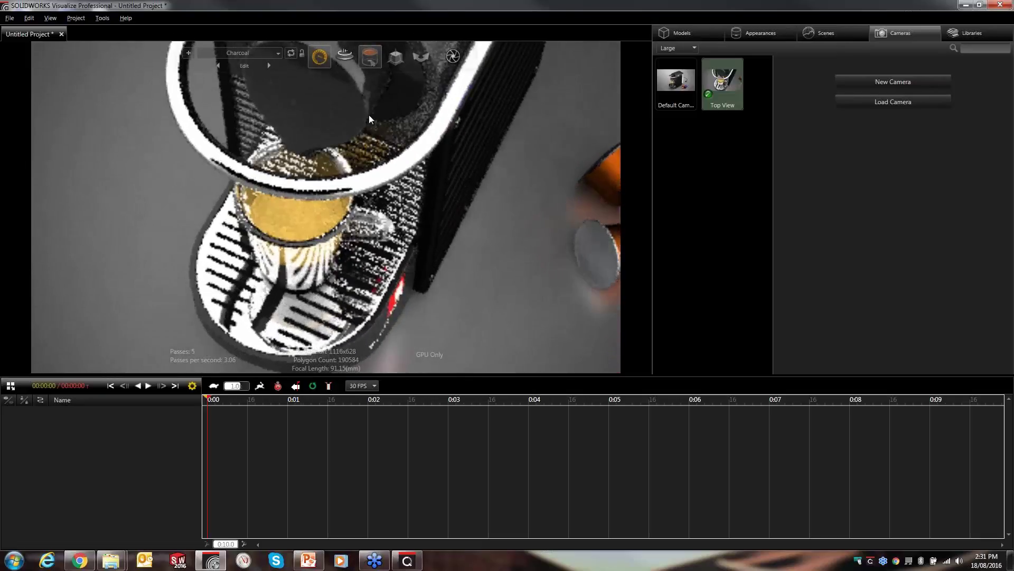
drag(369, 115, 382, 228)
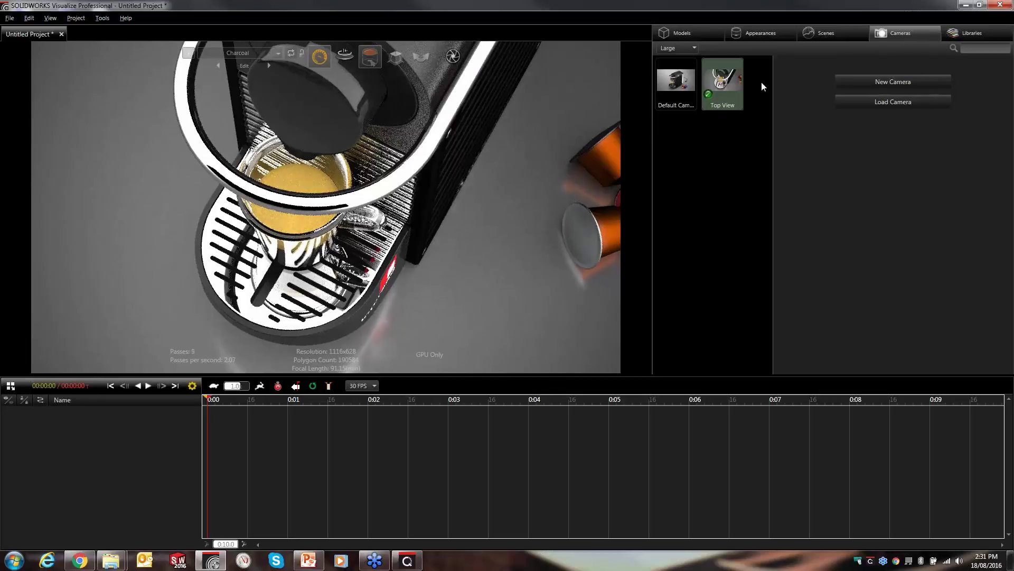
Enable depth of field for the Top View camera and pick the focal point where the handle crosses the coffee cup.
scroll(894, 239, down, 3)
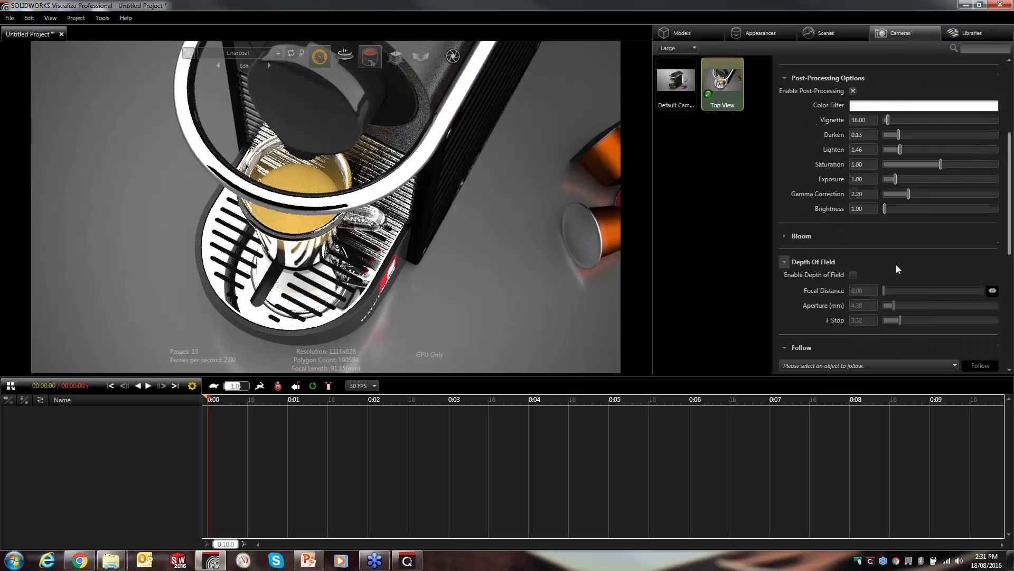
click(853, 274)
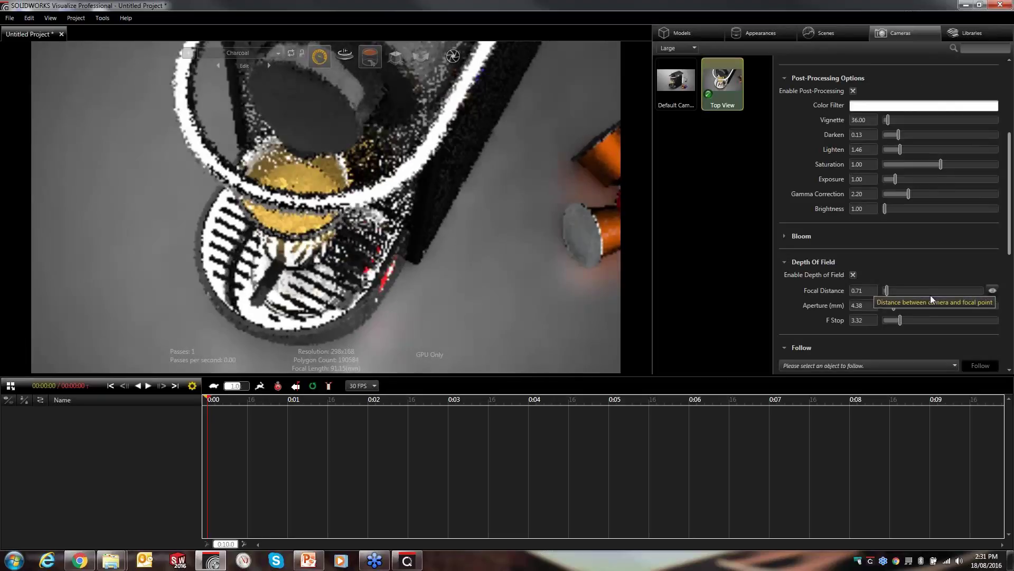
click(993, 290)
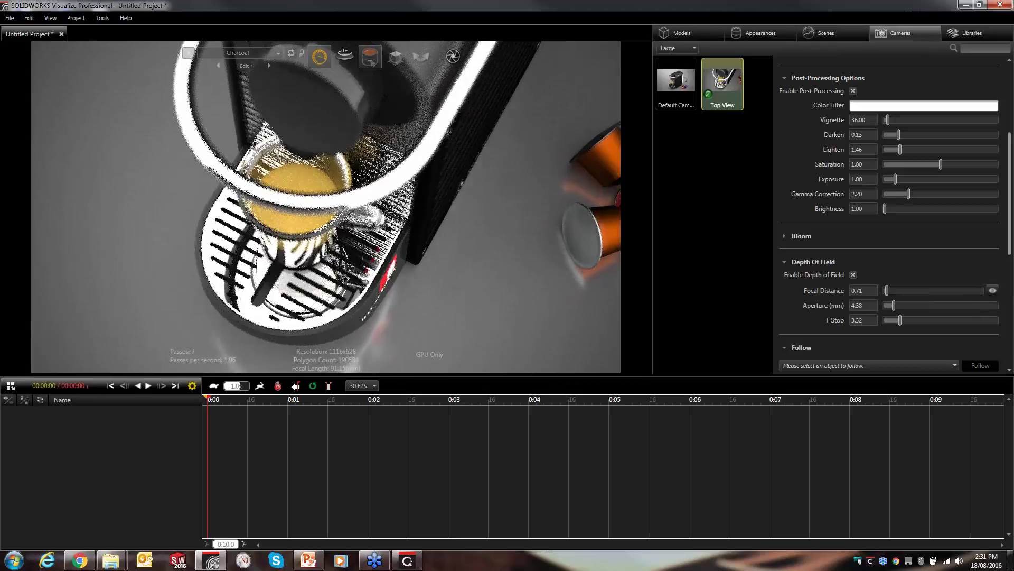
click(292, 201)
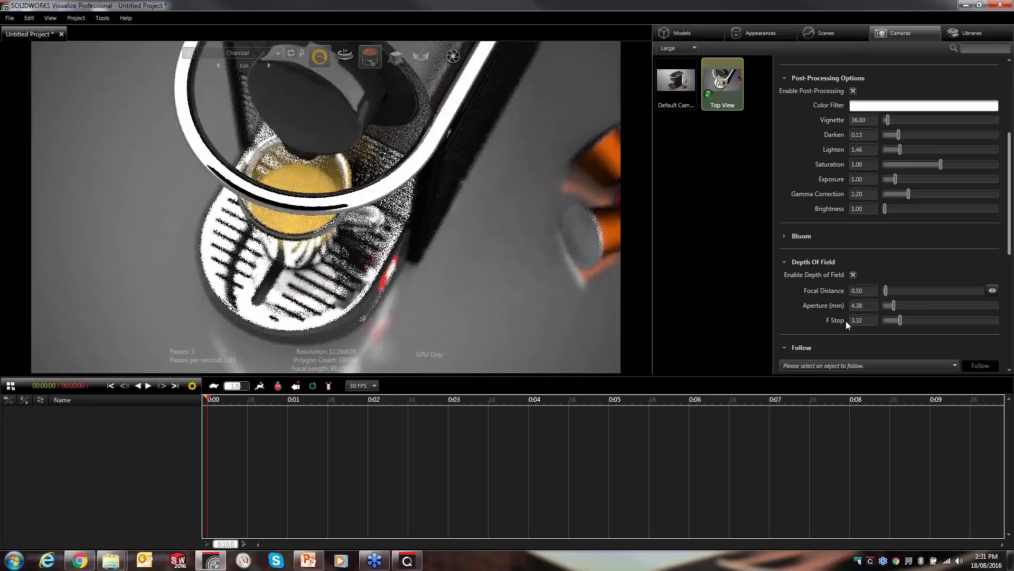
Adjust the Top View camera's depth-of-field blur by setting the F Stop to 2.25.
drag(839, 320, 760, 321)
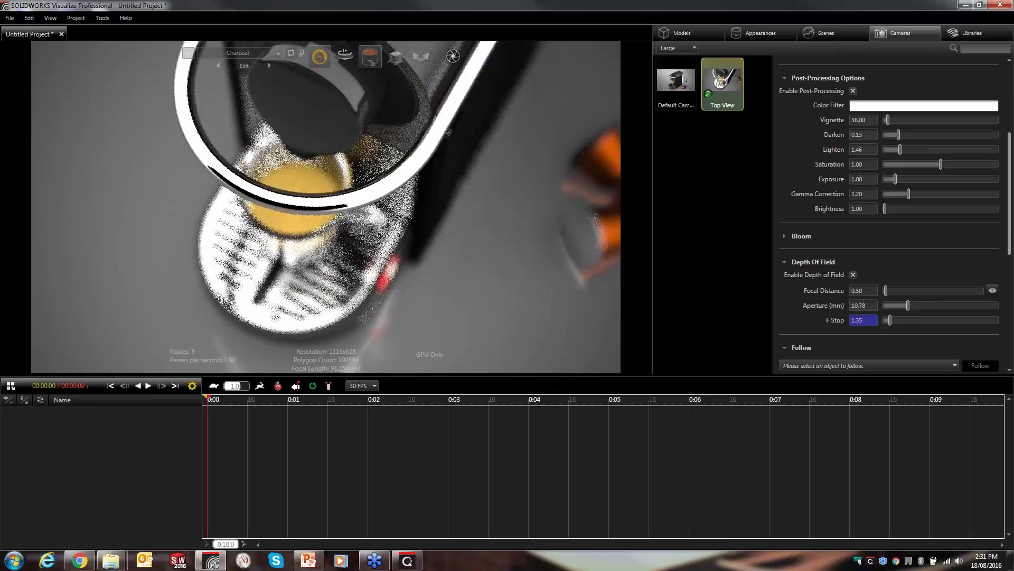
text(1.85)
key(Return)
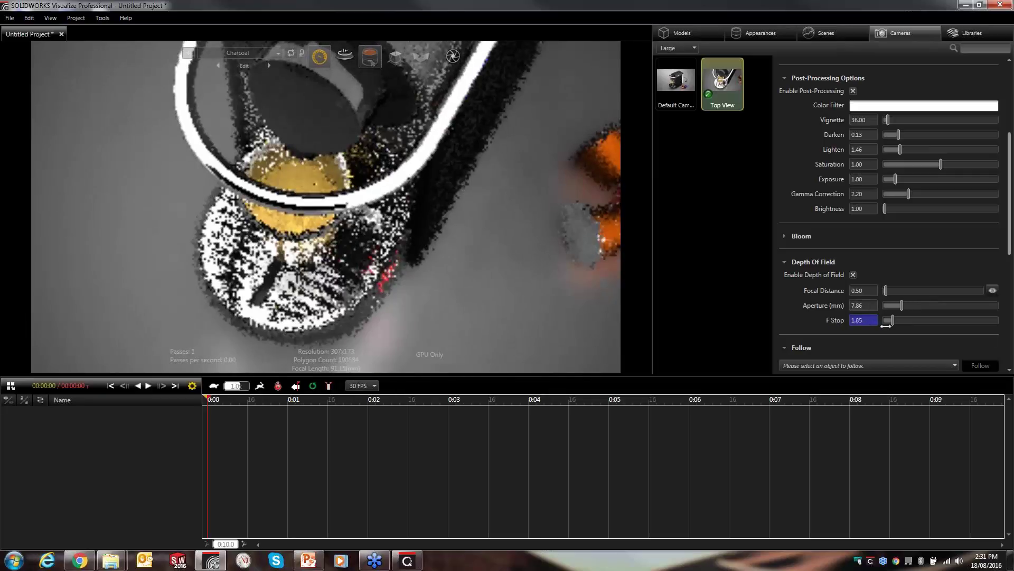
drag(886, 326, 905, 326)
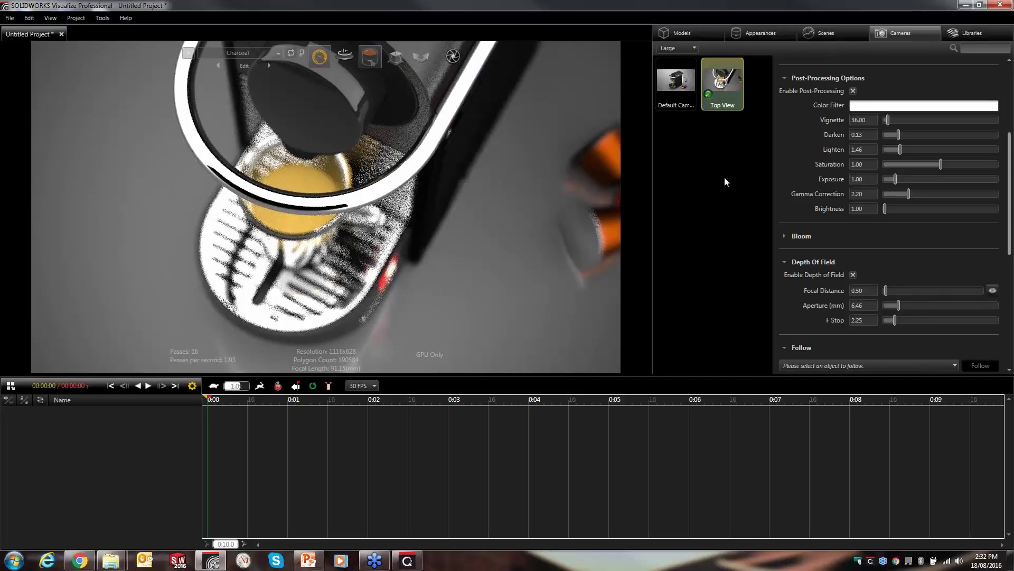
Select the copied Top View camera and rename it as Drip Tray.
click(686, 147)
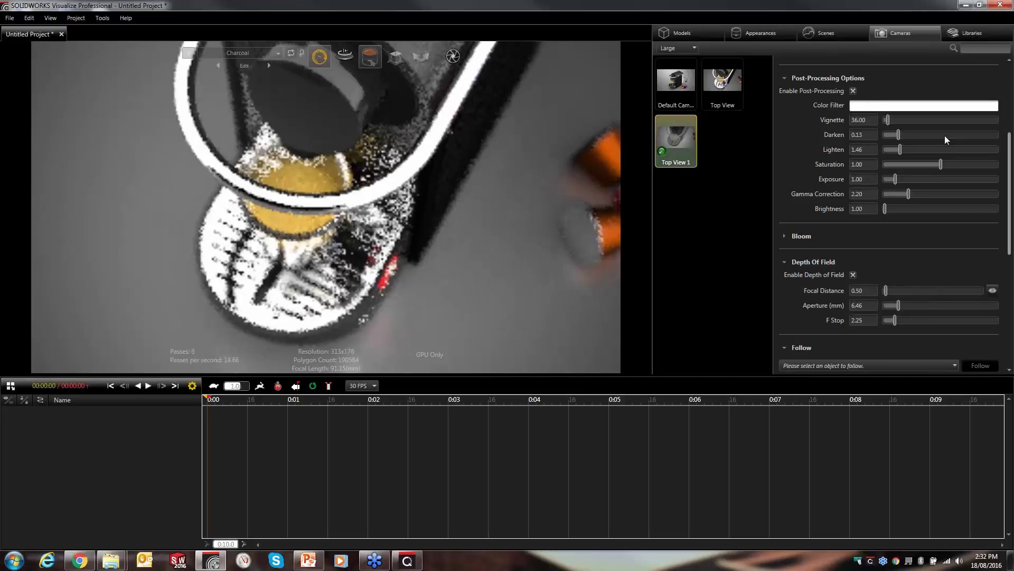
drag(1010, 127, 1009, 77)
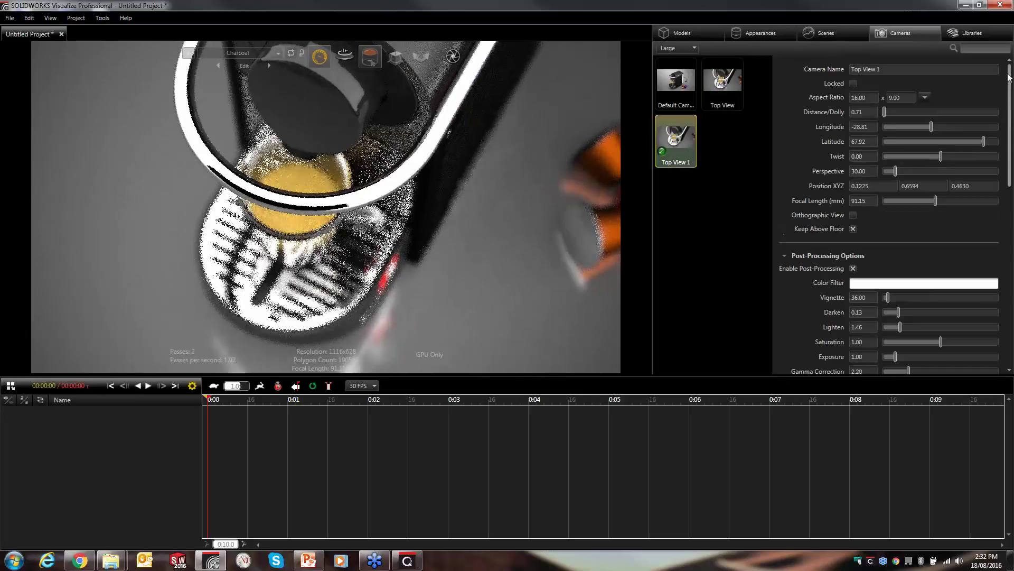
click(866, 69)
drag(879, 70, 801, 69)
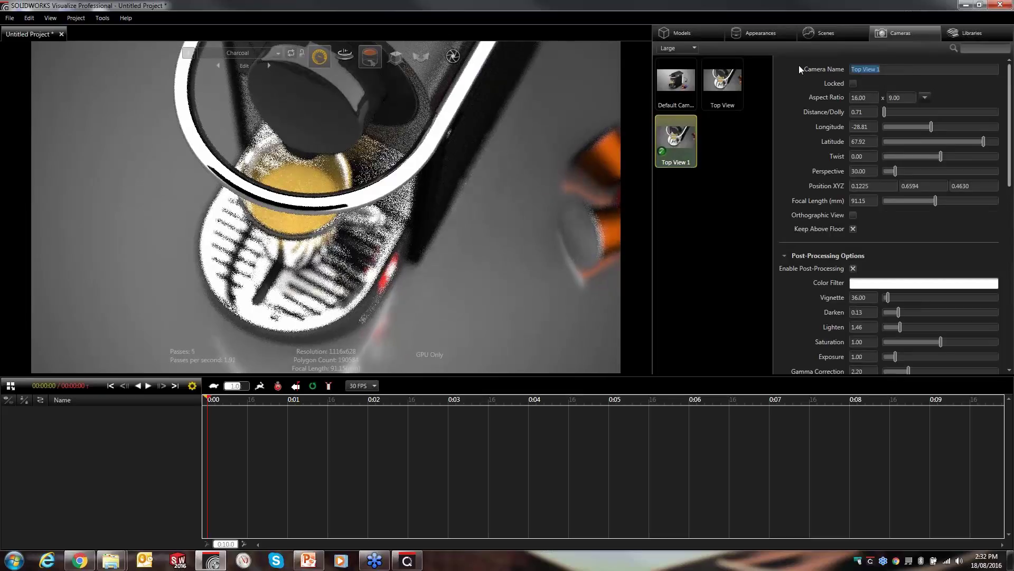
text(Dri)
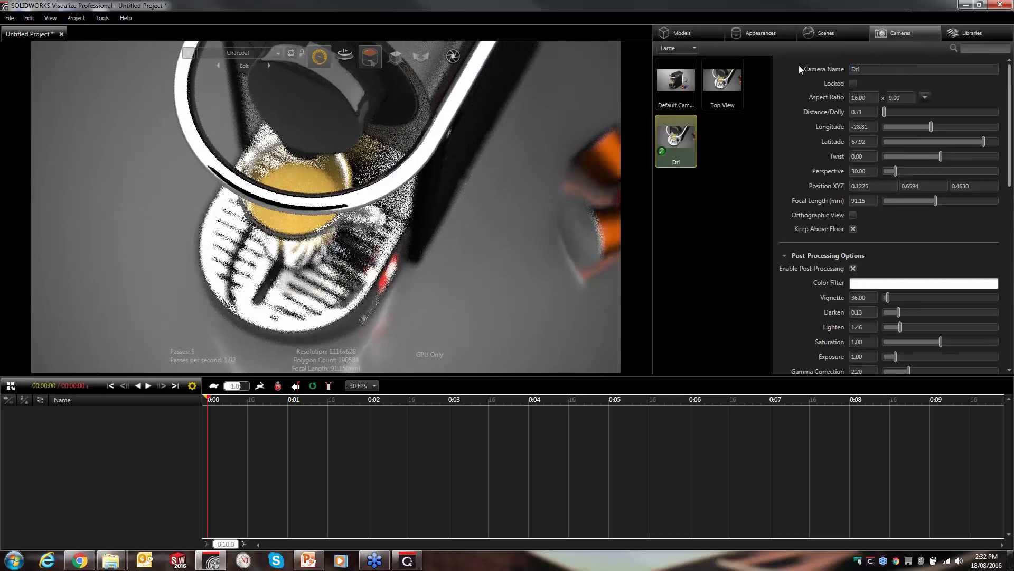
text(p Tray)
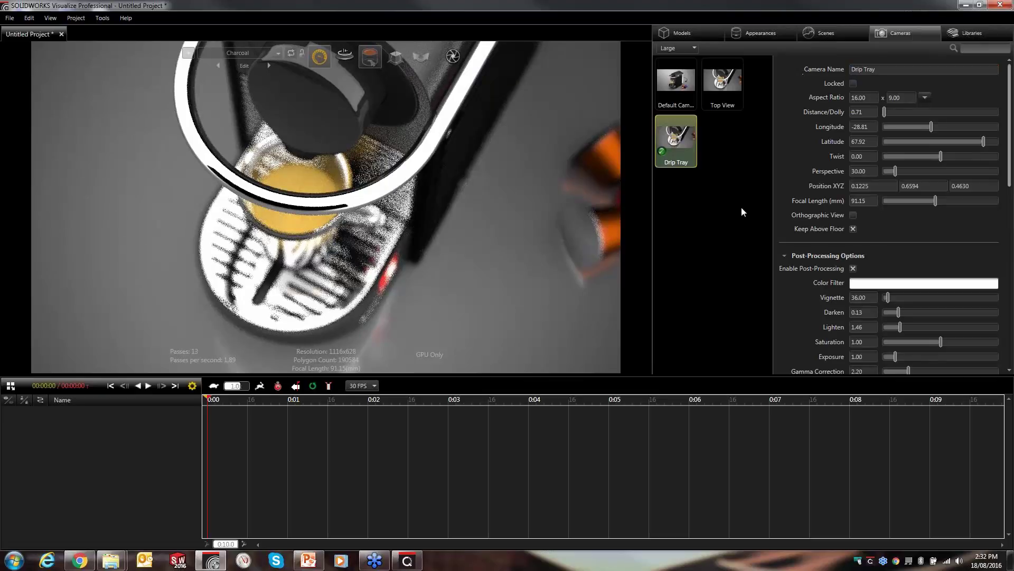
click(741, 207)
Refocus the Drip Tray camera's depth of field by picking the drip tray grid in front of the cup as the focal point.
click(689, 150)
scroll(1010, 145, down, 6)
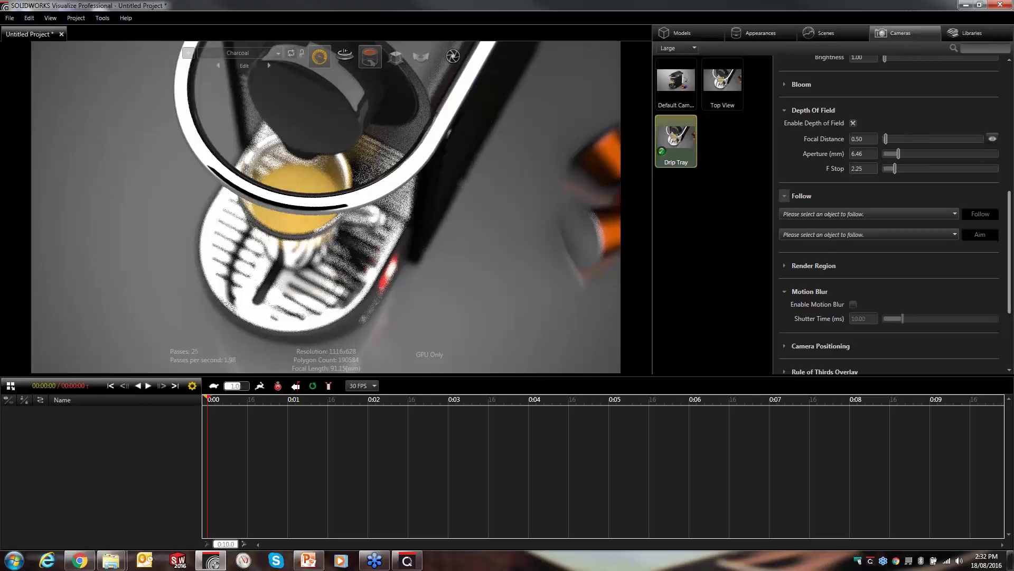
click(302, 284)
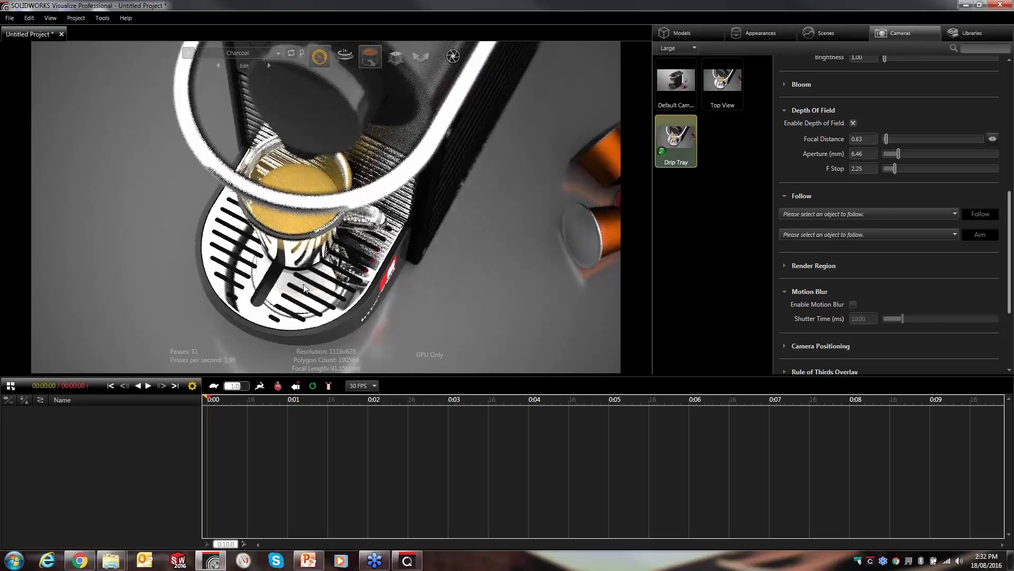
Duplicate the default camera and make the copy the active camera.
click(681, 105)
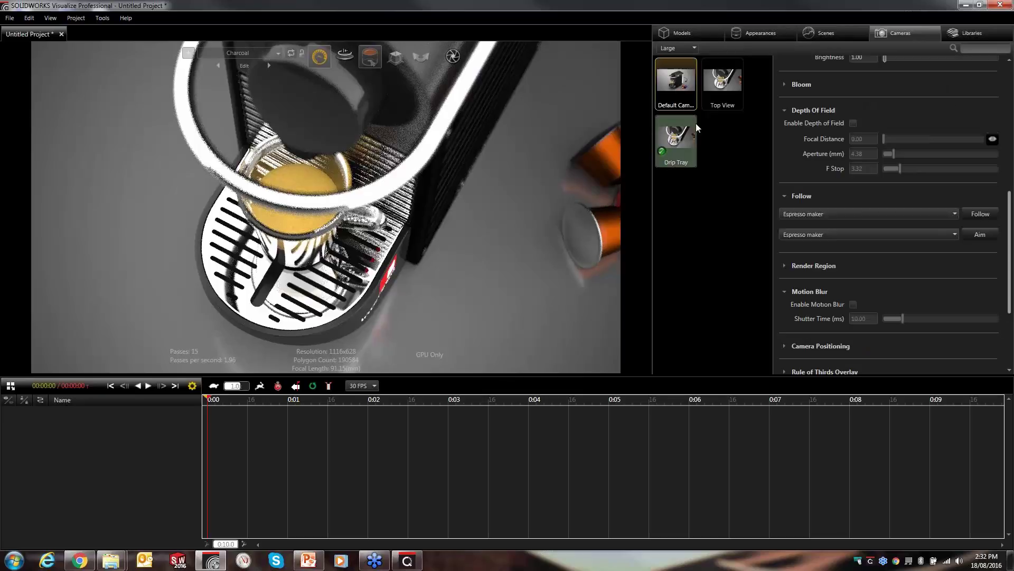
key(ctrl+v)
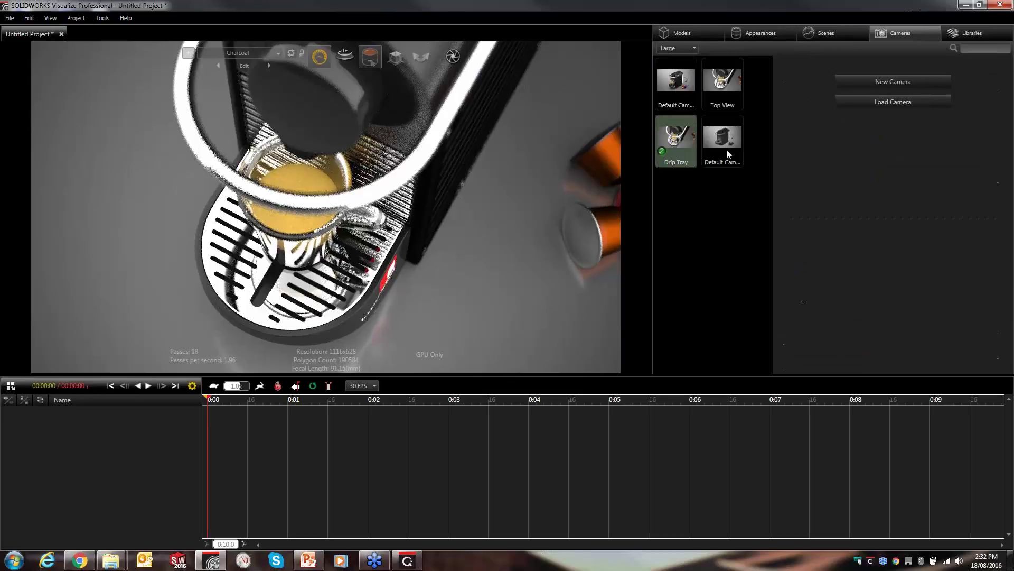
double_click(727, 150)
scroll(1007, 240, up, 10)
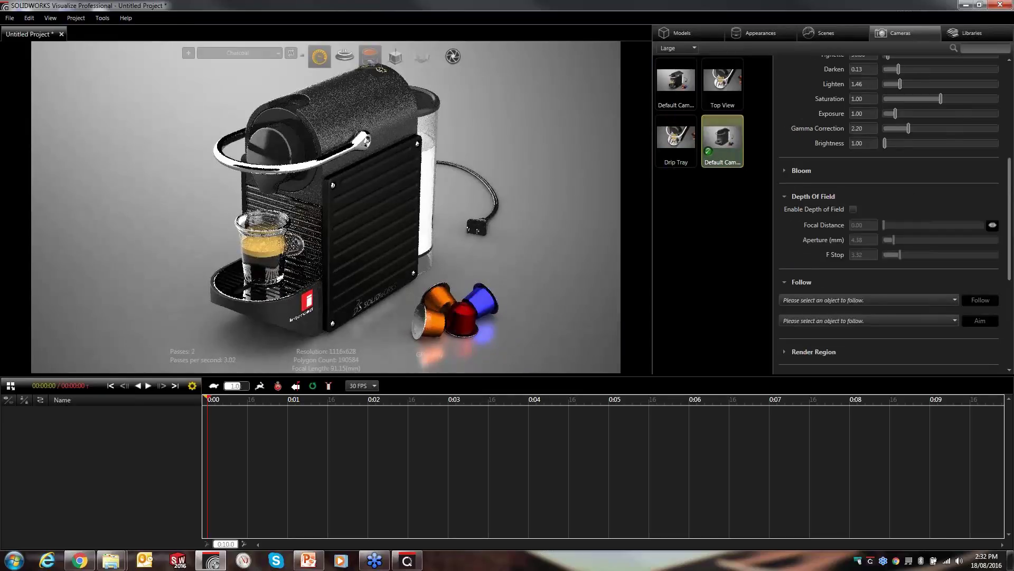
Rename the duplicated default camera as Perspective.
drag(898, 69, 811, 70)
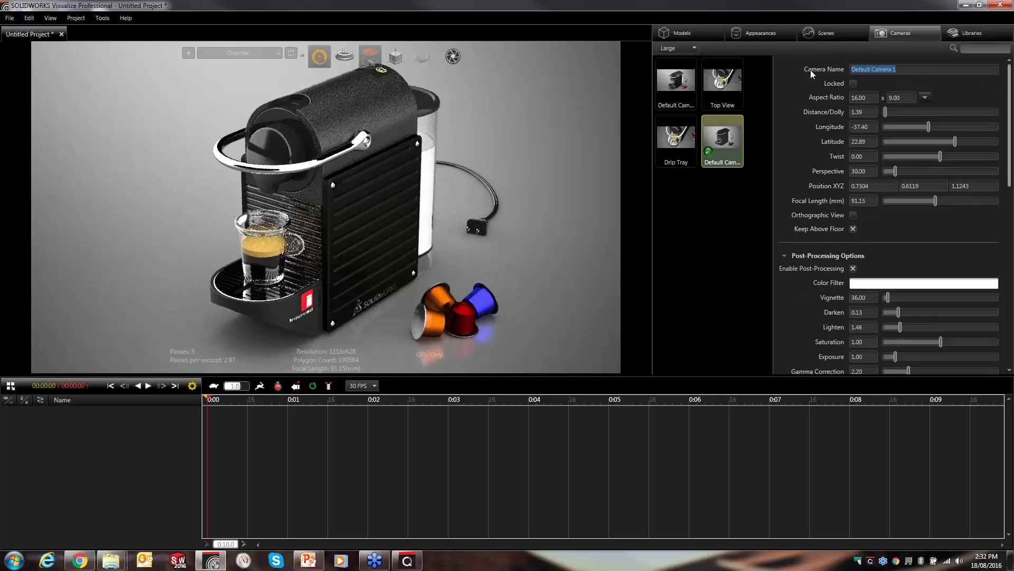
text(Pers)
key(BackSpace)
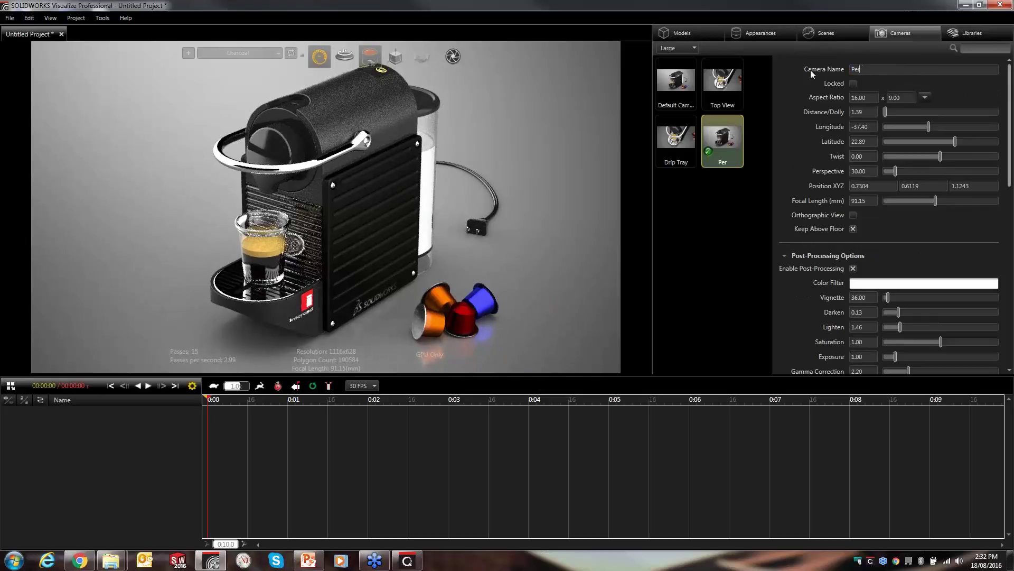
text(spective)
click(742, 256)
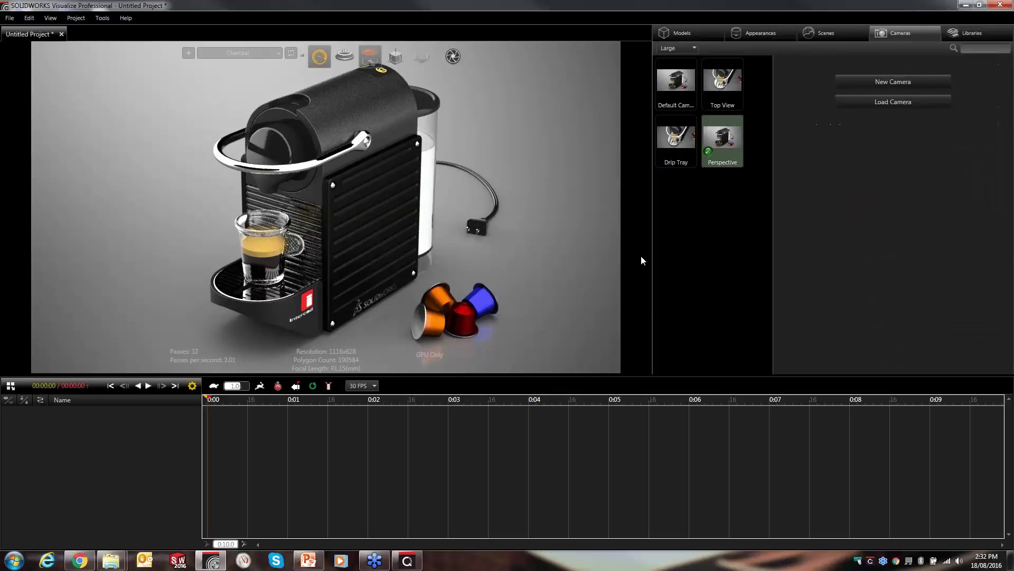
Reposition the Perspective camera for a low, near-frontal close-up of the coffee cup and drip tray with the capsules at the side.
drag(360, 236, 450, 195)
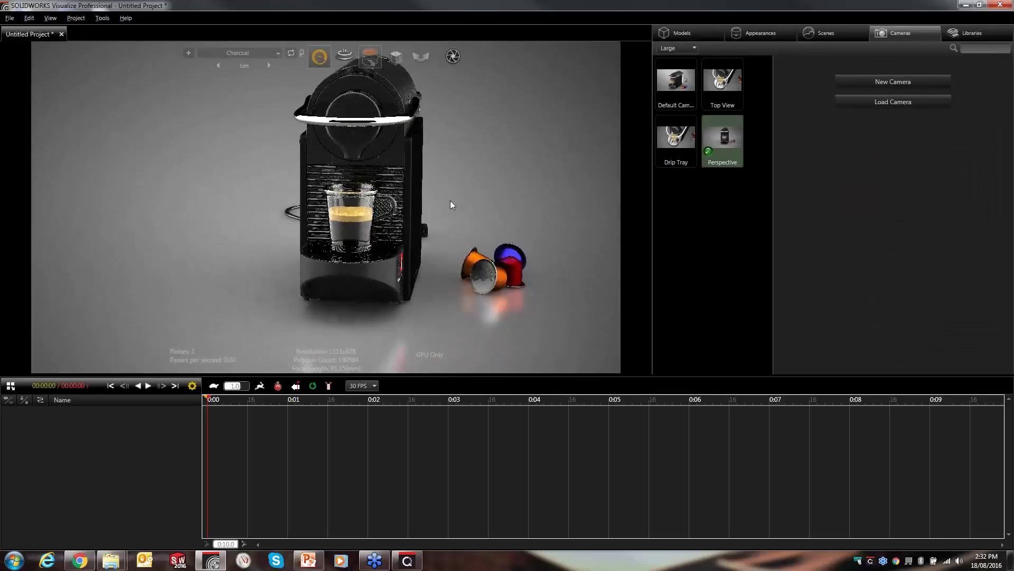
scroll(428, 166, up, 5)
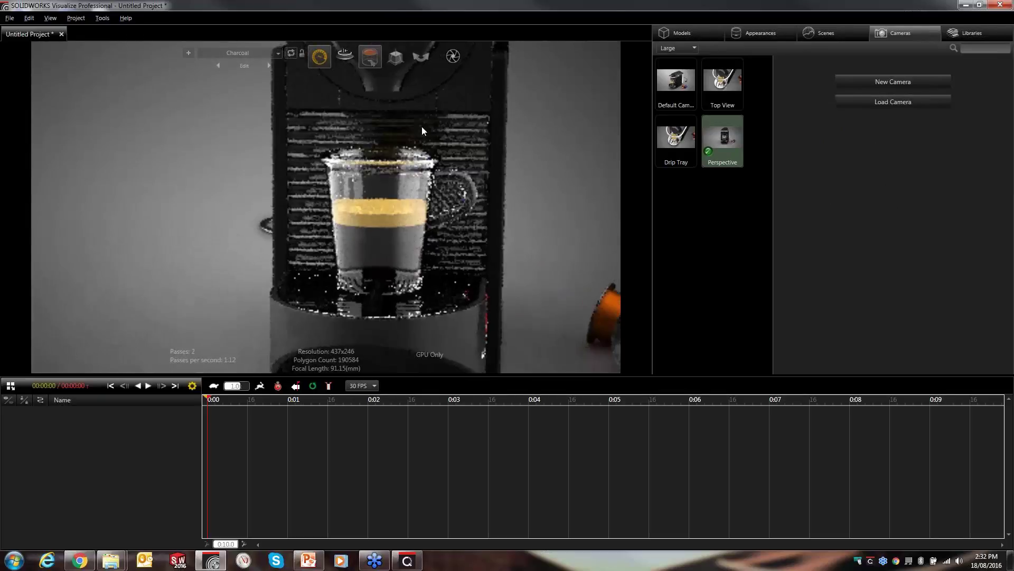
drag(443, 216, 359, 207)
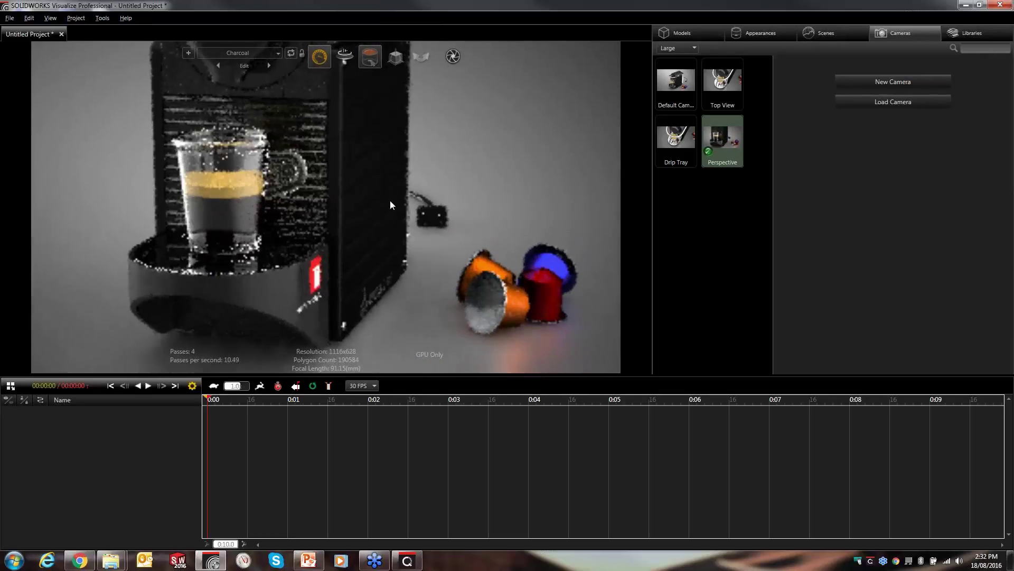
drag(390, 200, 411, 202)
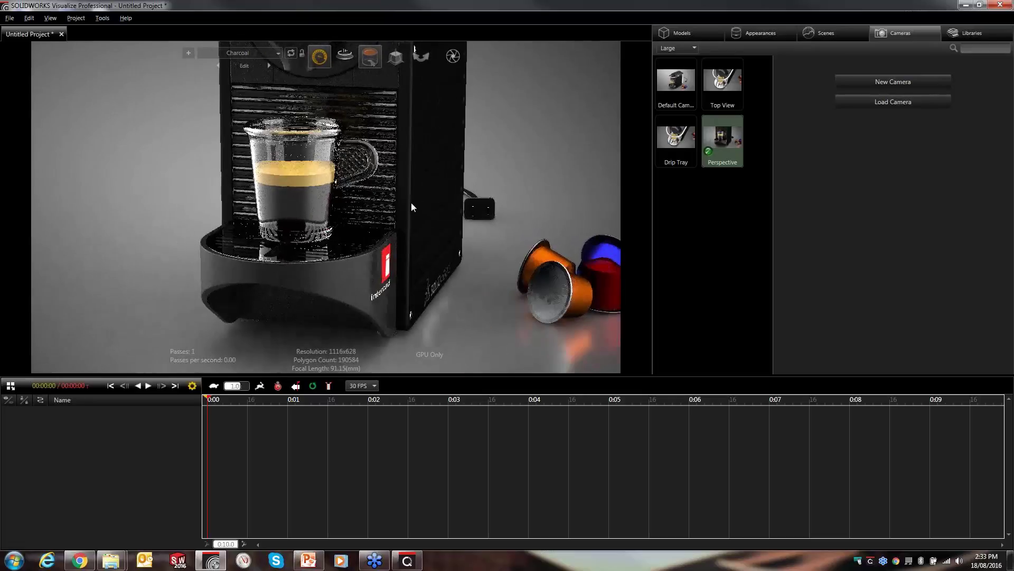
scroll(410, 197, up, 3)
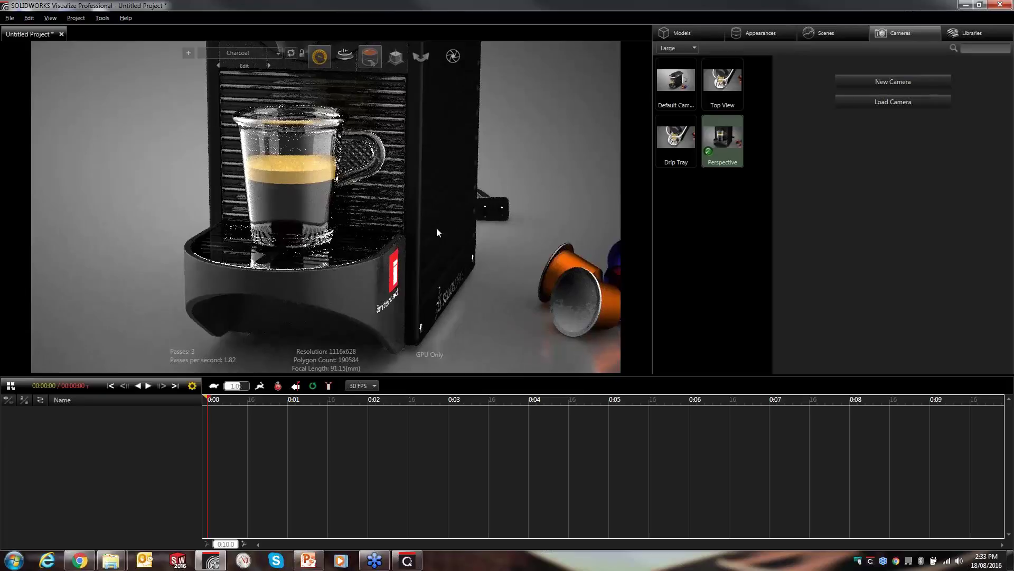
key(alt)
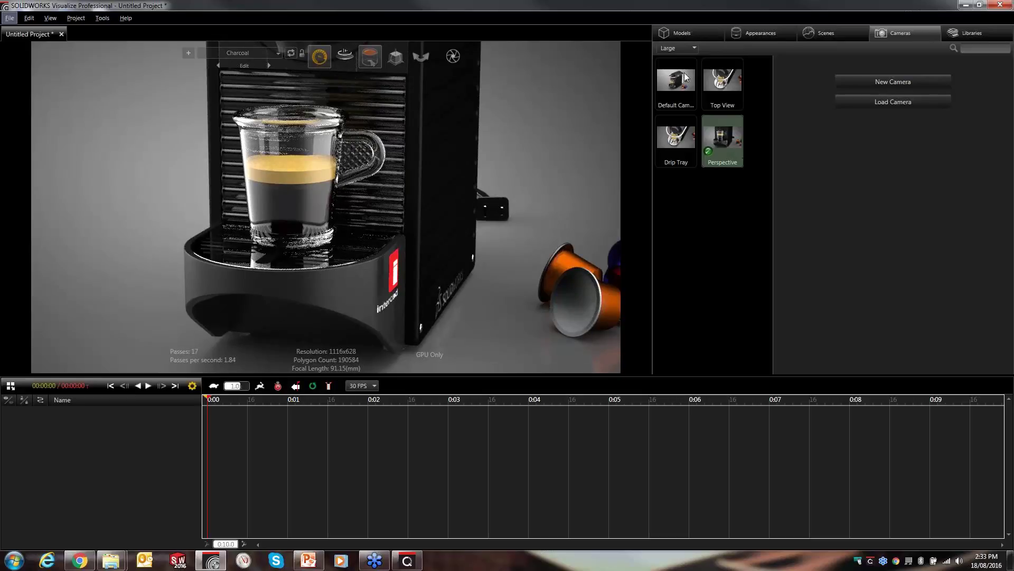
Send a render job with the output mode All Cameras to the queue and check it in Visualize Queue.
click(454, 57)
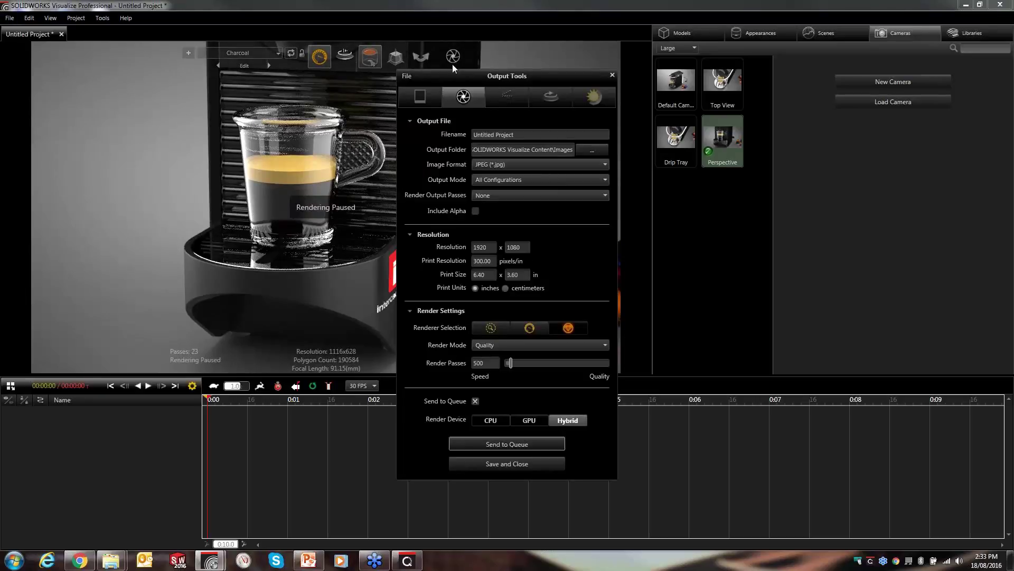
click(517, 183)
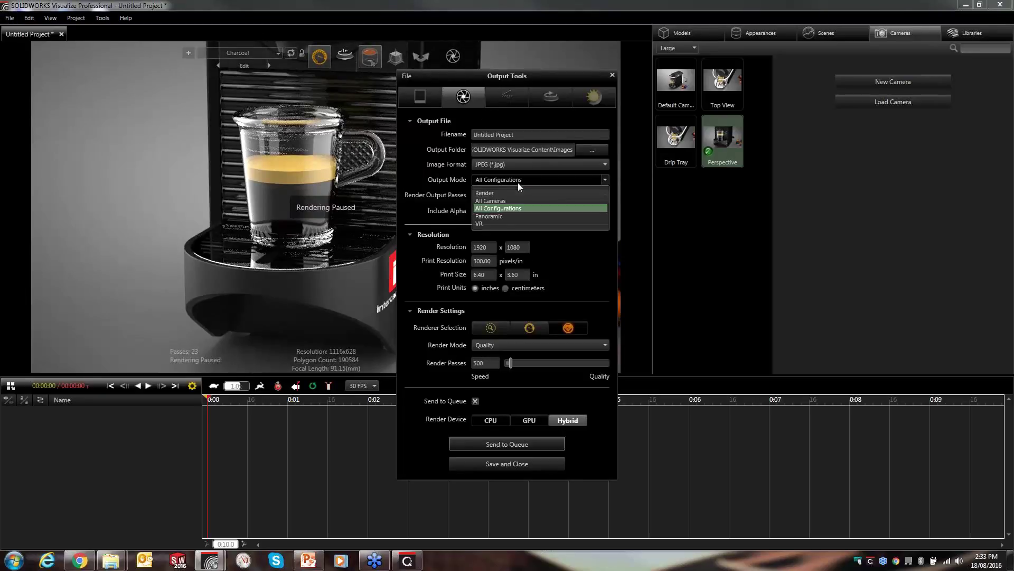
click(492, 201)
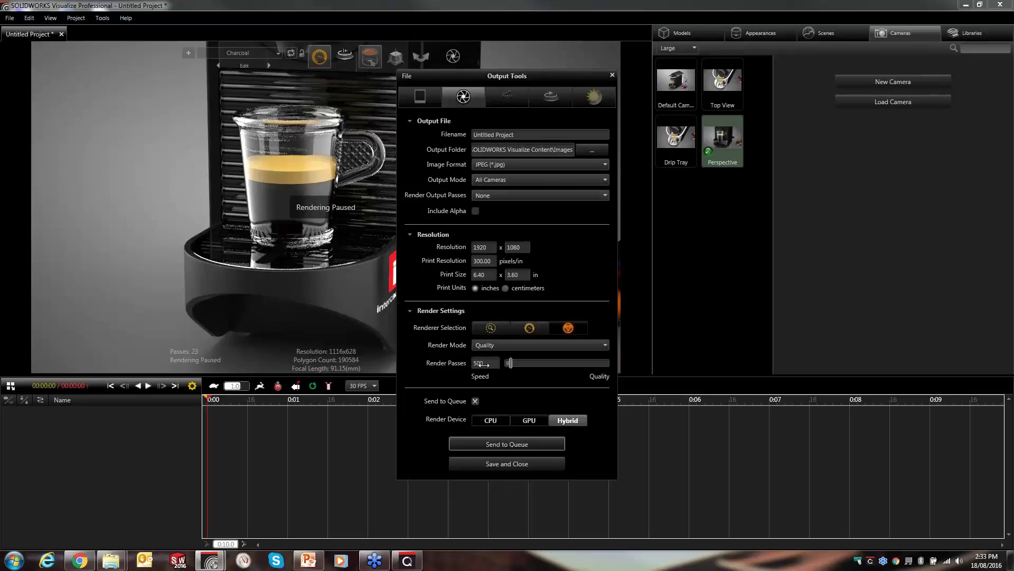
click(509, 444)
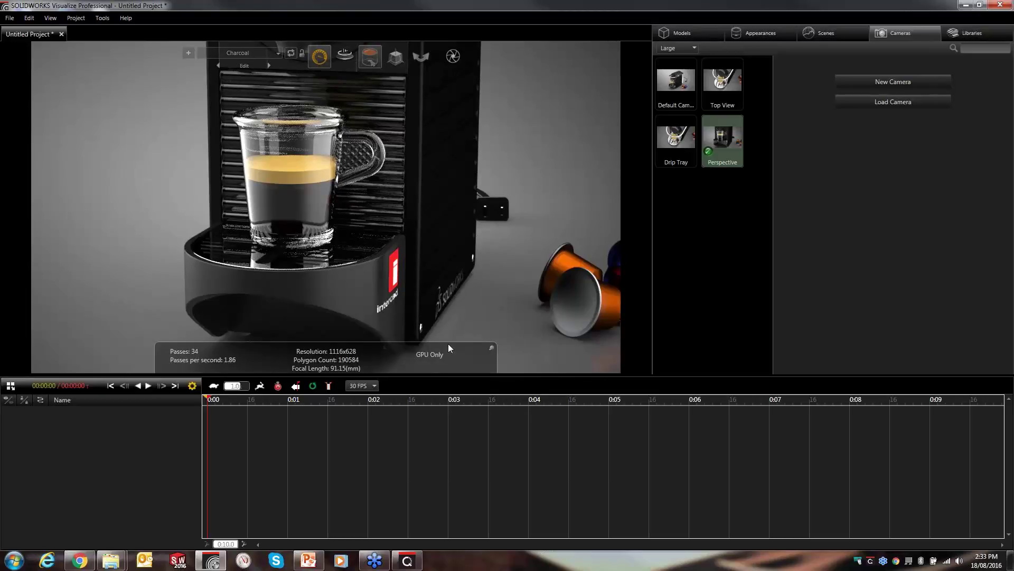
click(412, 559)
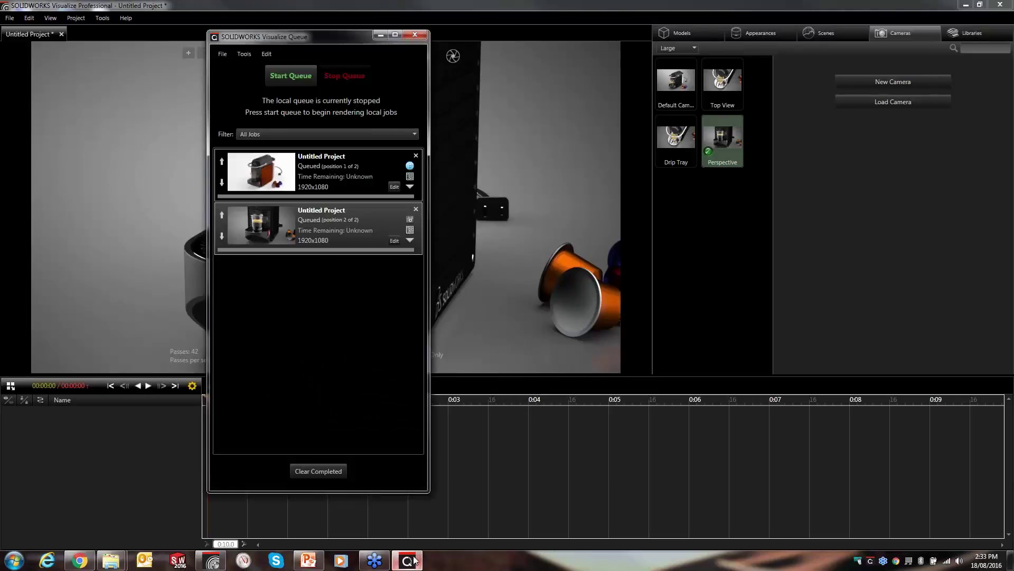
click(415, 560)
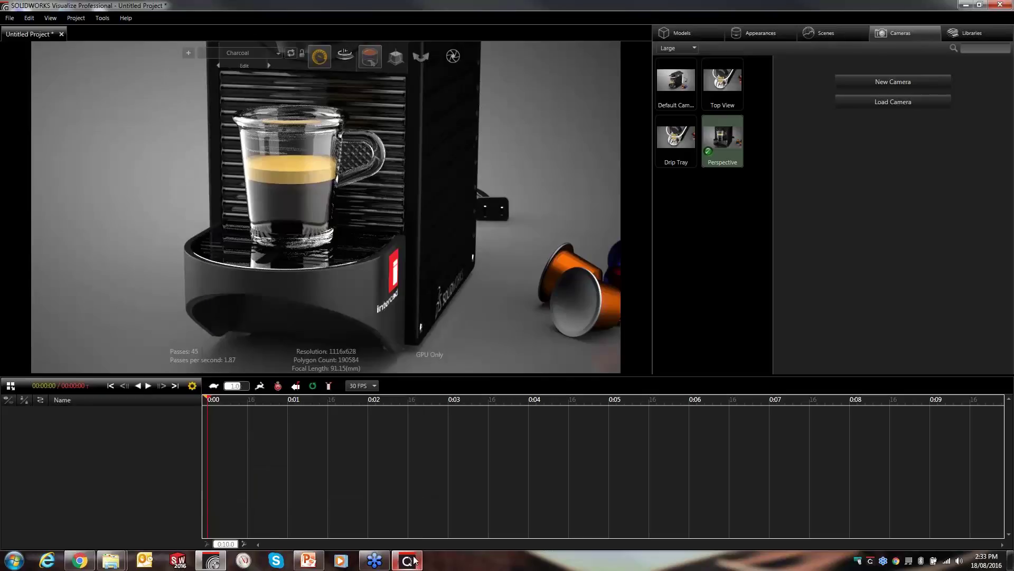
Switch to PowerPoint and present the Product Visualization Roadmap slide.
click(313, 564)
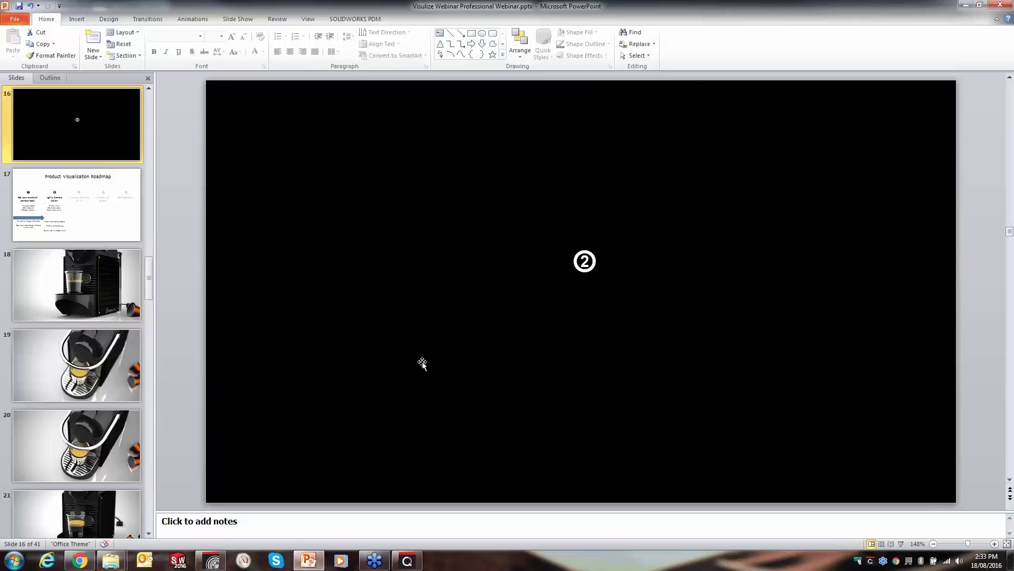
key(F5)
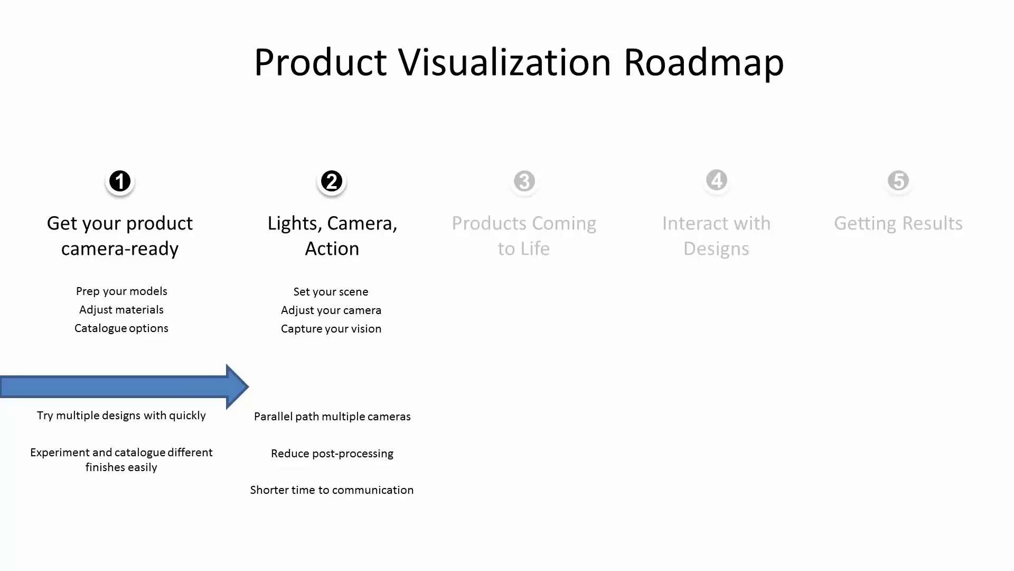
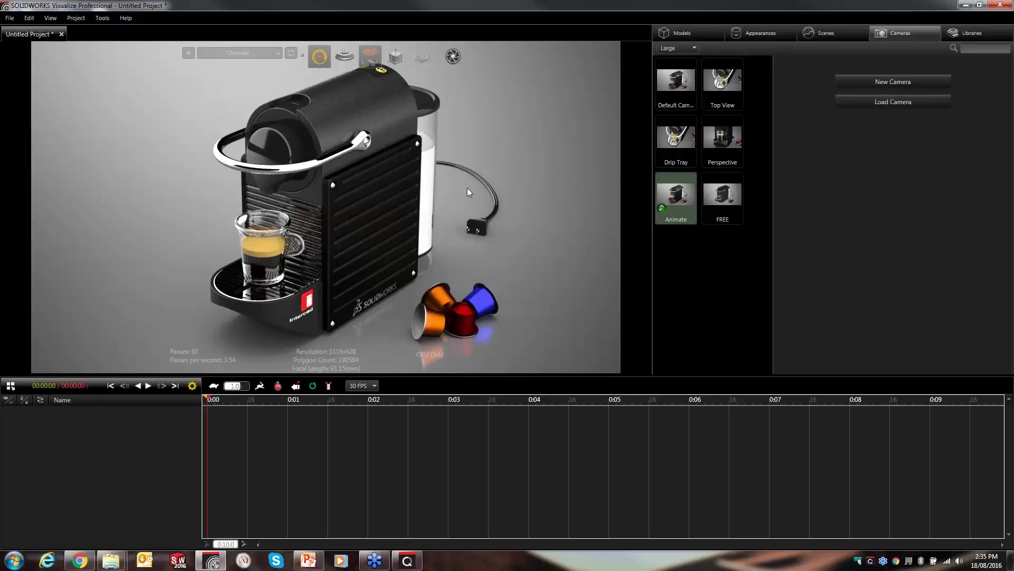
Collapse and reopen the animation timeline and enlarge its height below the viewport.
click(9, 386)
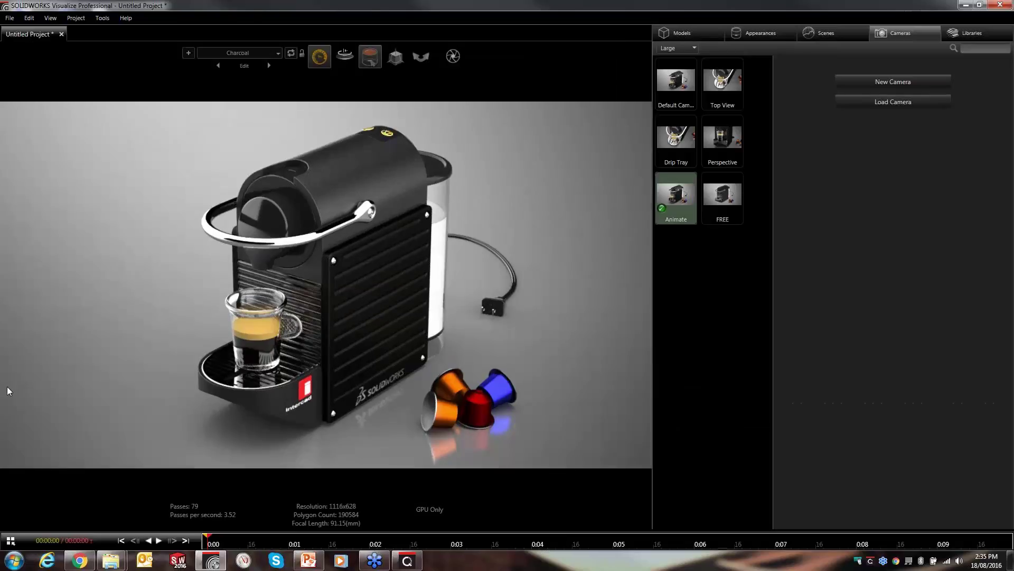
click(10, 541)
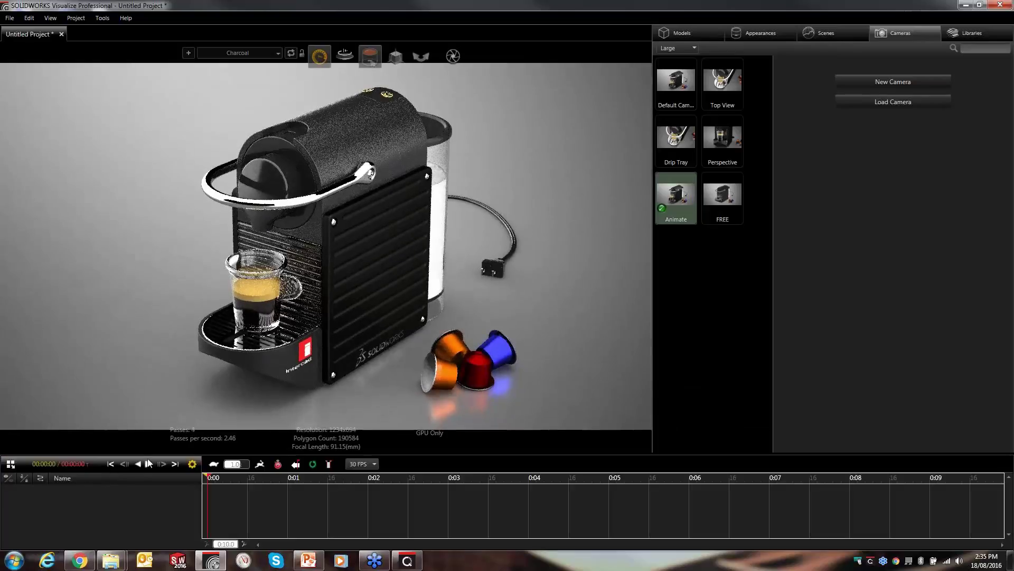
drag(151, 453, 170, 368)
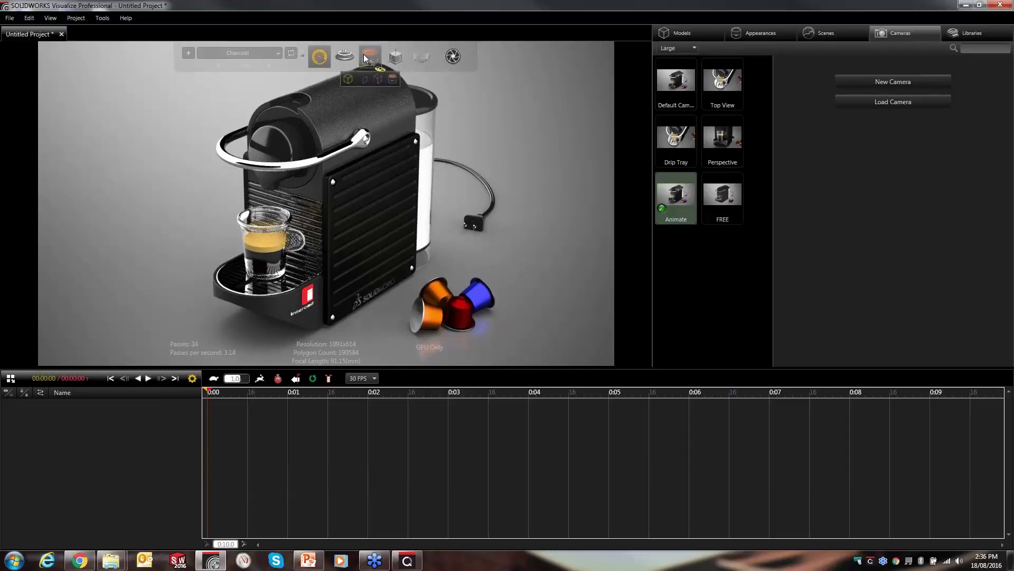
Set the selection mode to parts, select all parts of the model and clear the selection again.
mouse_move(370, 56)
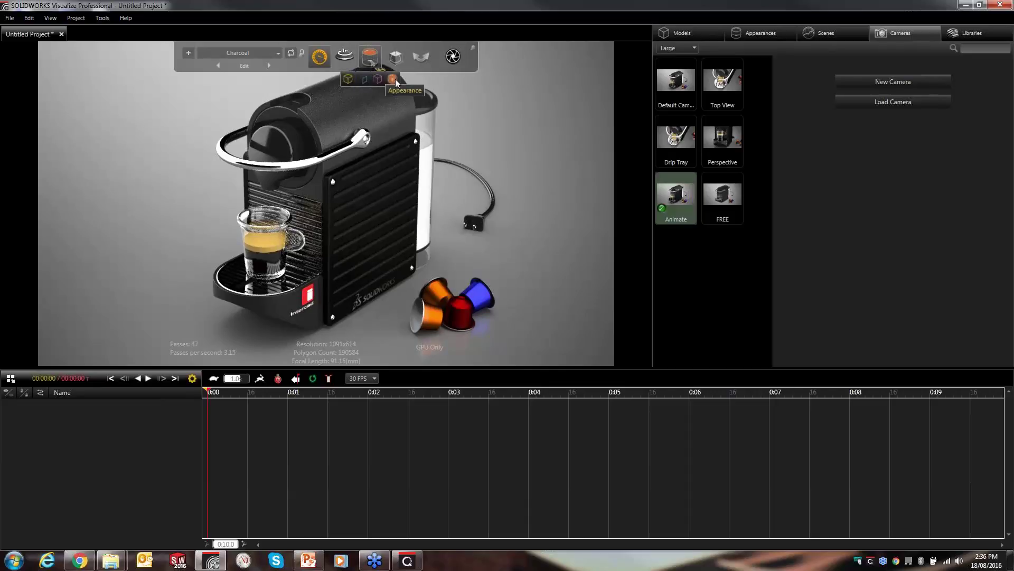
click(362, 80)
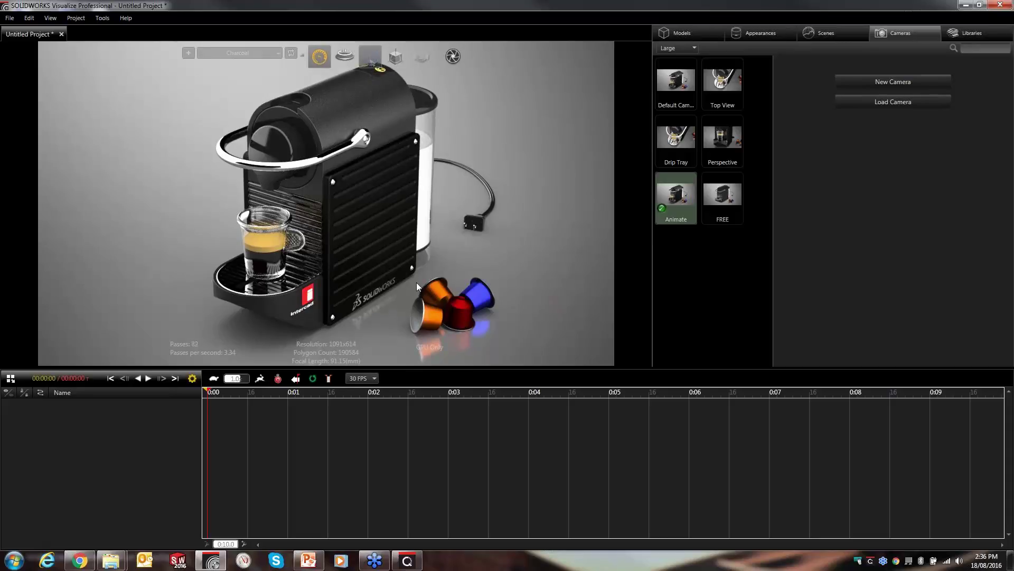
key(ctrl+a)
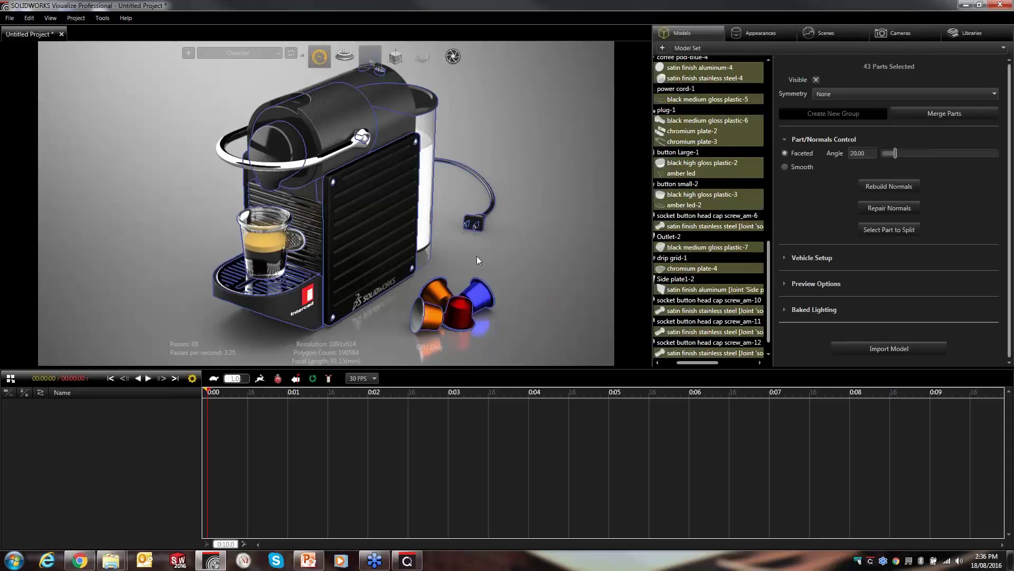
click(476, 256)
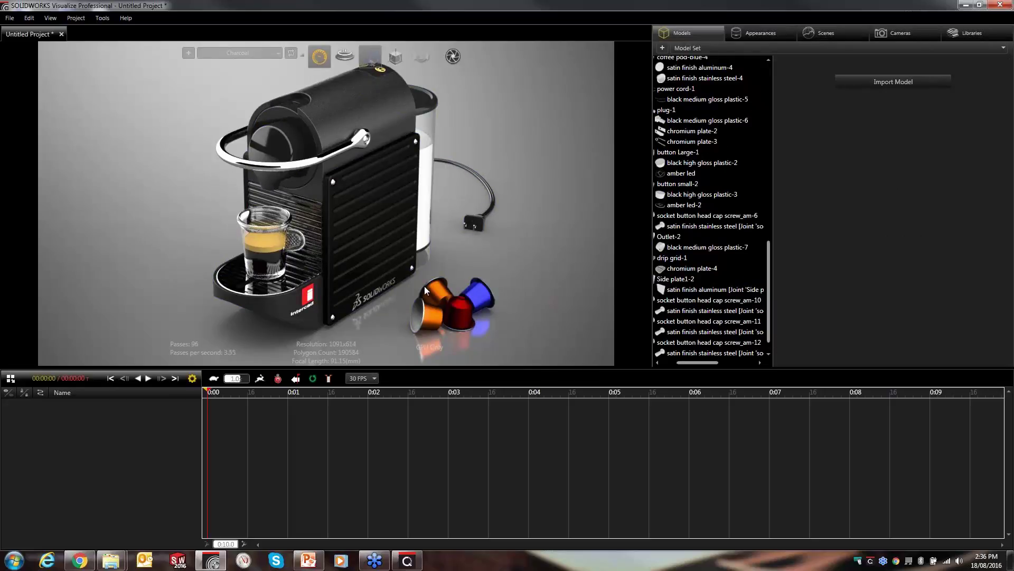
Add a keyframe at 0:00 for all the coffee pod parts and set the end of the animation to 9 seconds.
key(ctrl+a)
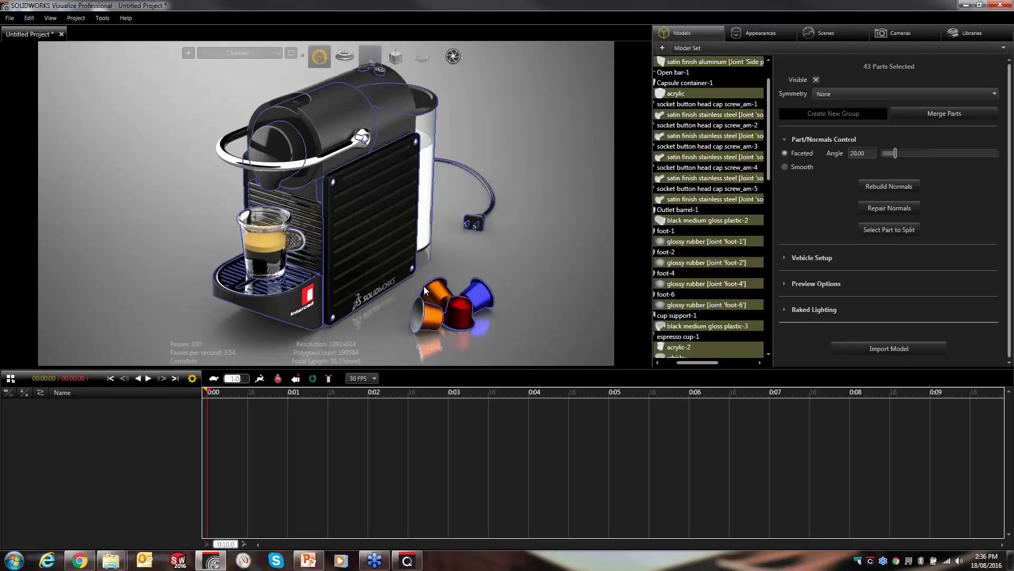
click(528, 256)
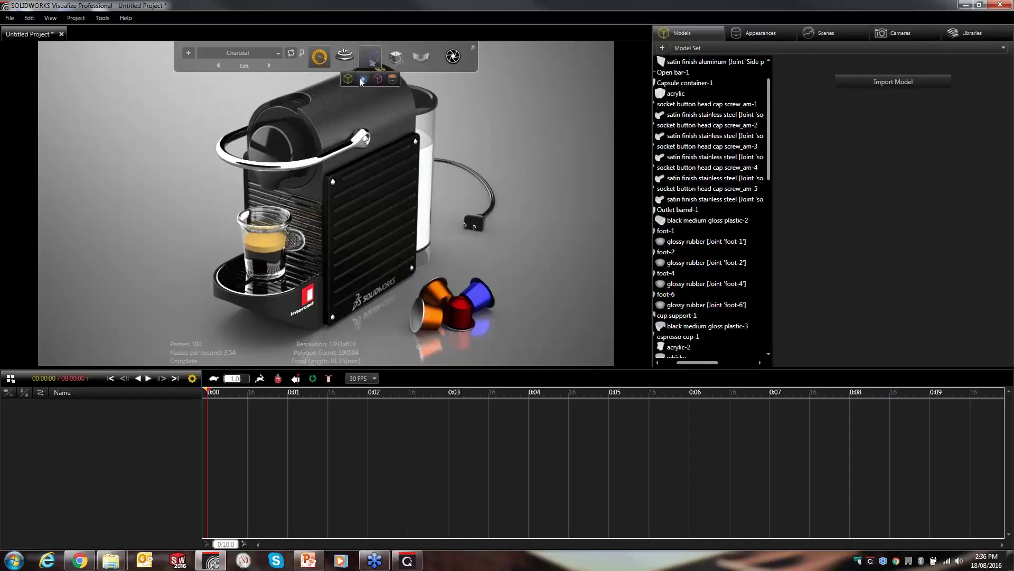
click(362, 78)
click(481, 321)
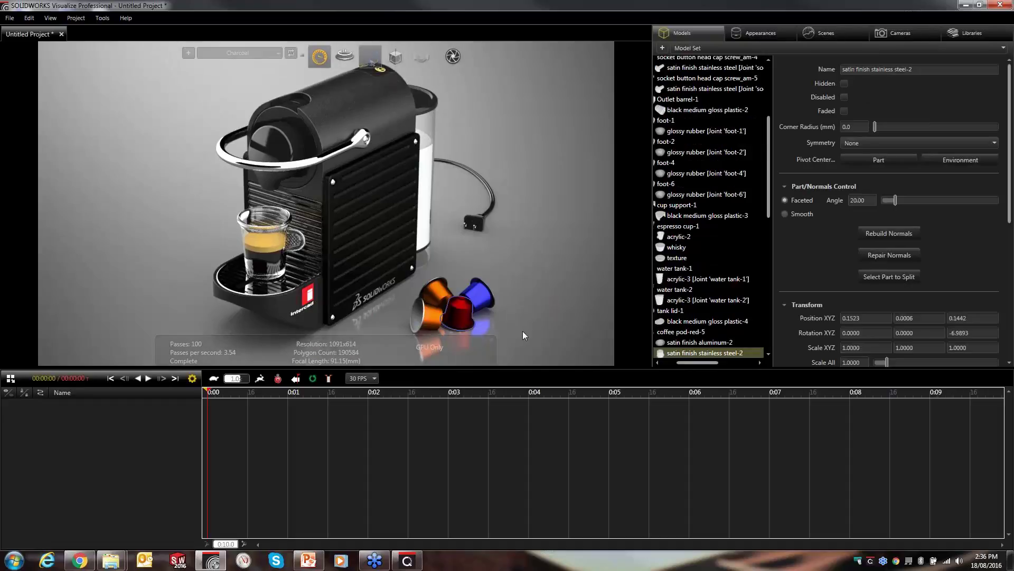
click(539, 336)
click(427, 292)
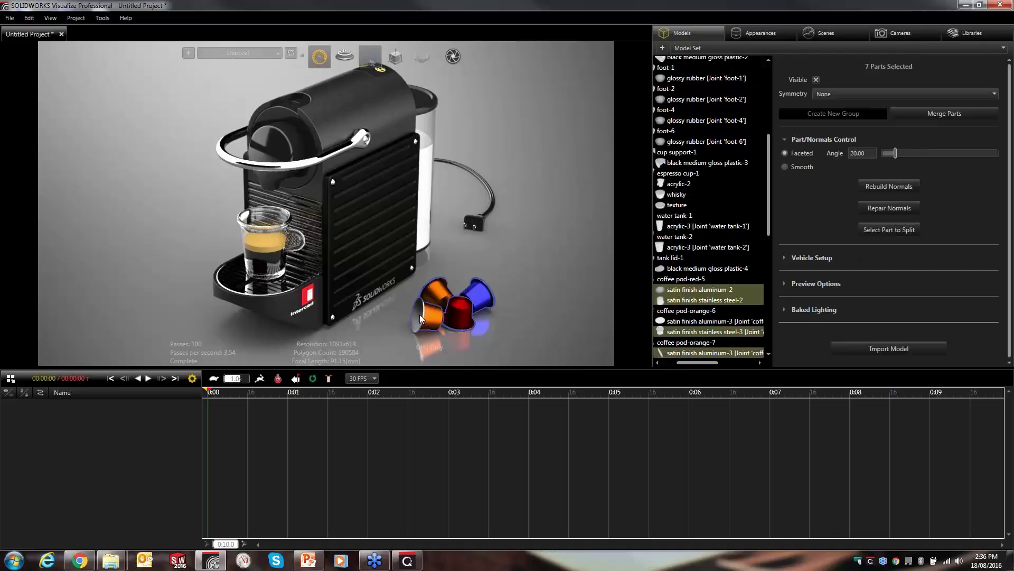
ctrl+click(419, 315)
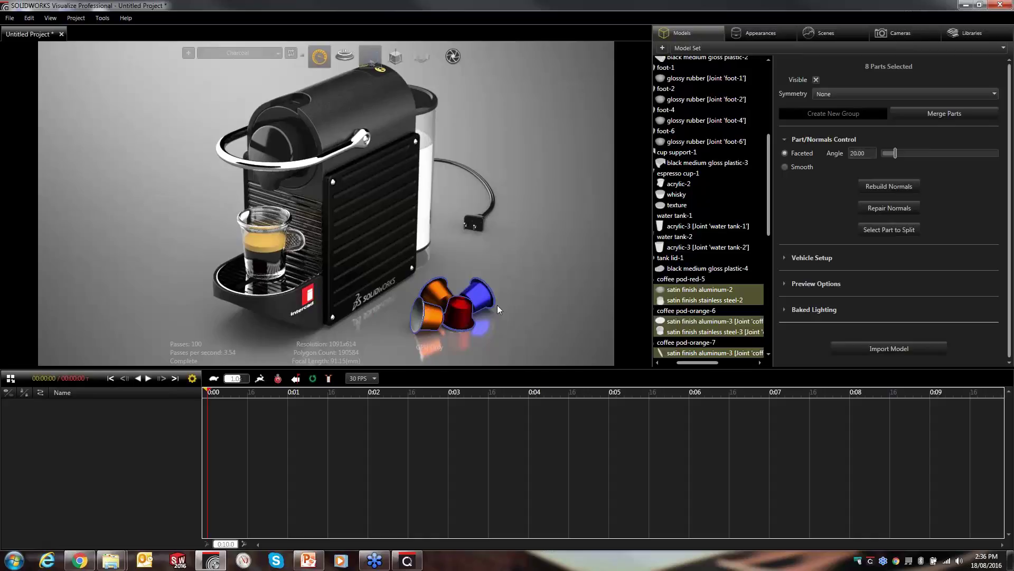
right_click(454, 310)
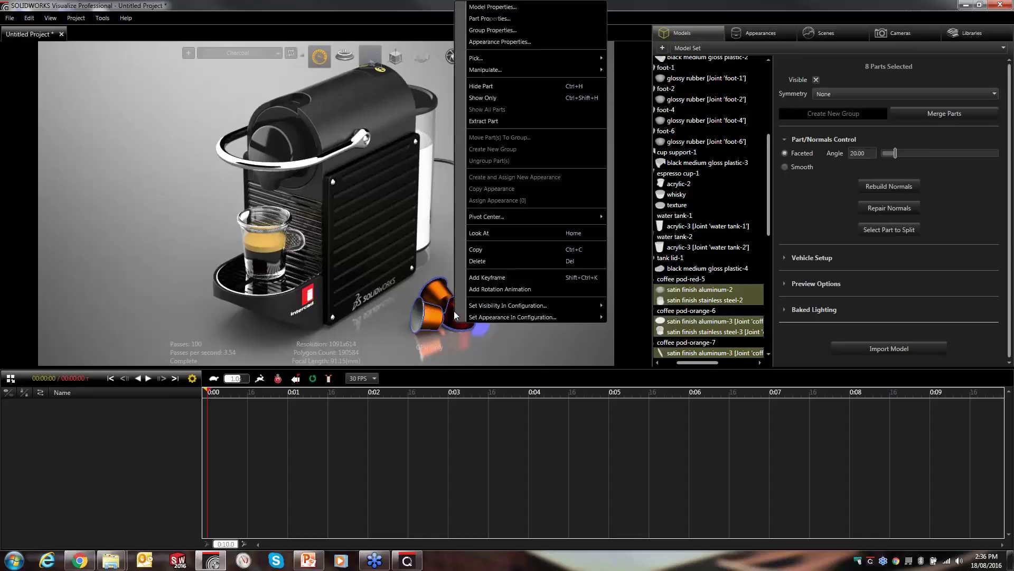
click(518, 277)
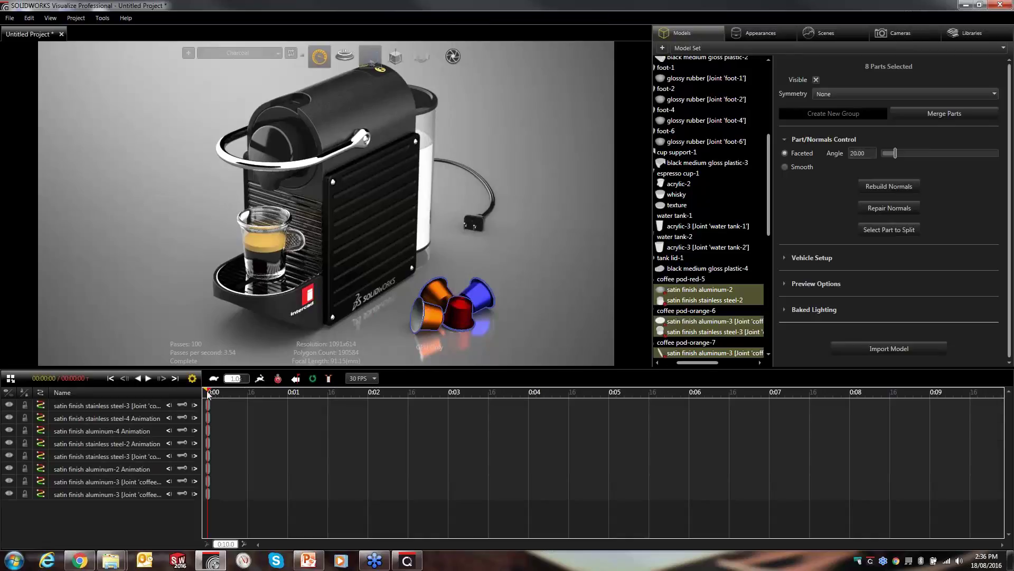
drag(212, 389, 934, 407)
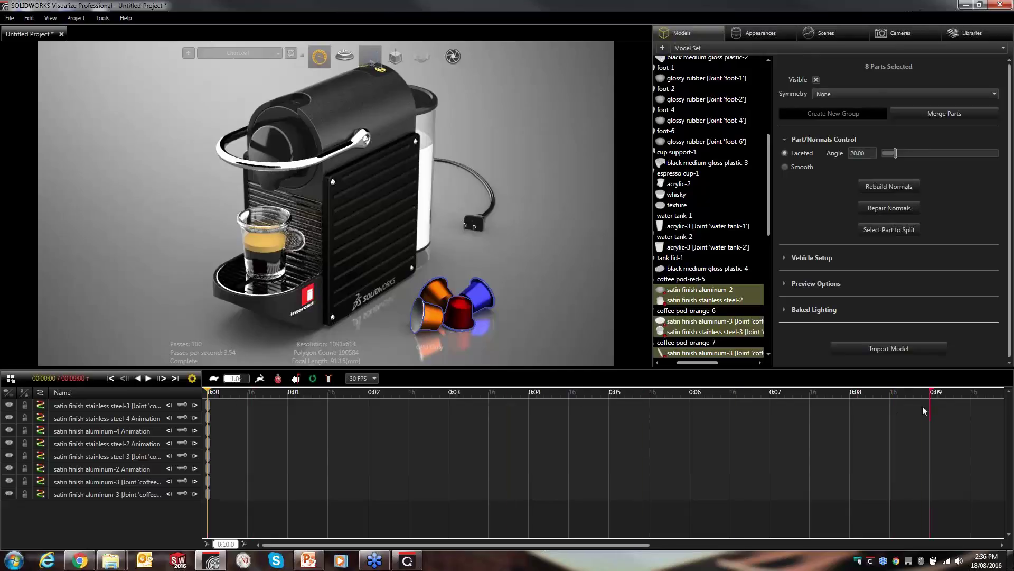
Set the current time to 5 seconds and switch the viewport to the fast preview renderer.
drag(208, 389, 611, 402)
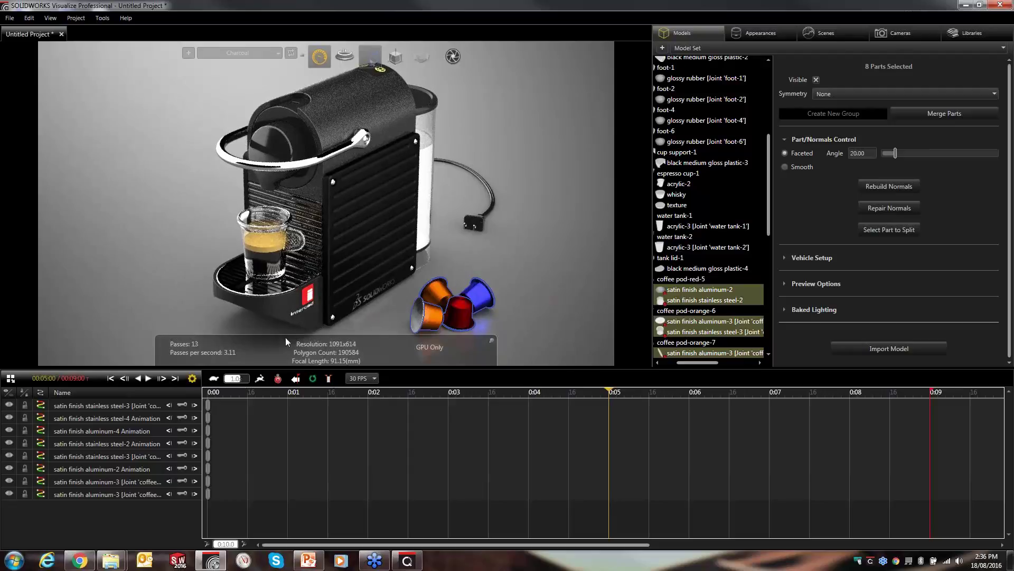
mouse_move(318, 56)
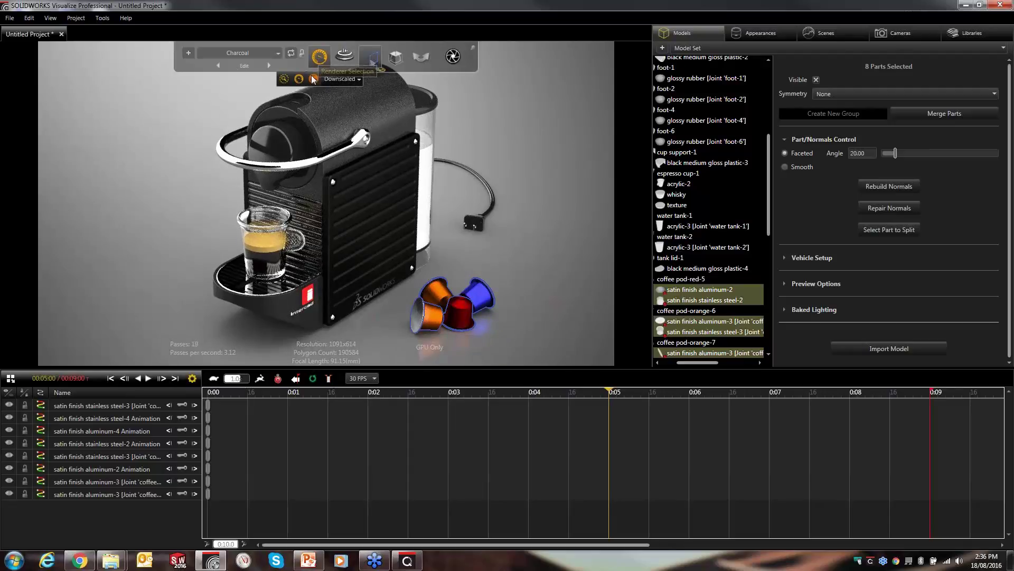
click(284, 80)
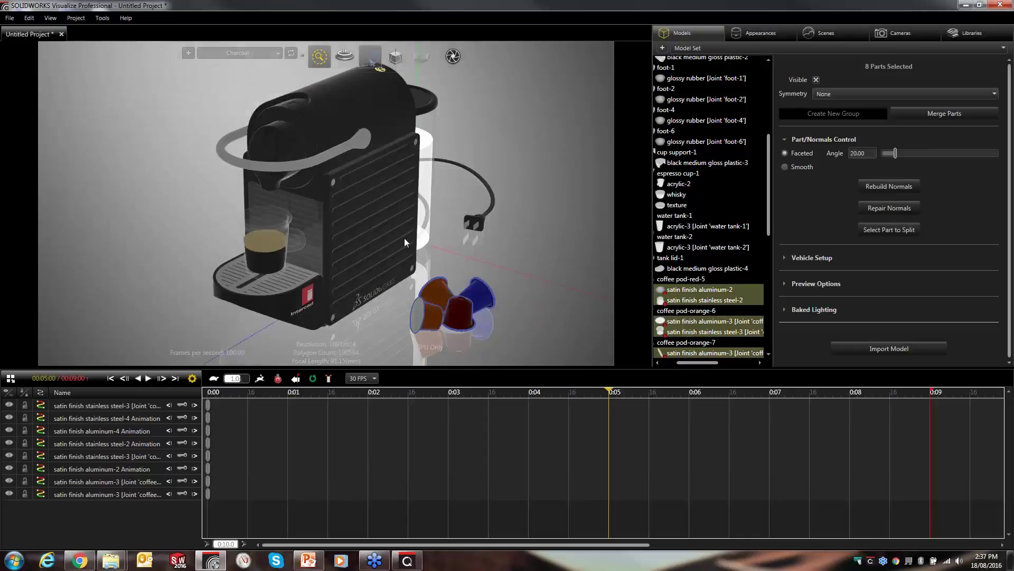
Move all the coffee pod parts along the red axis out of the camera's view and hide their animation ribbons.
click(500, 176)
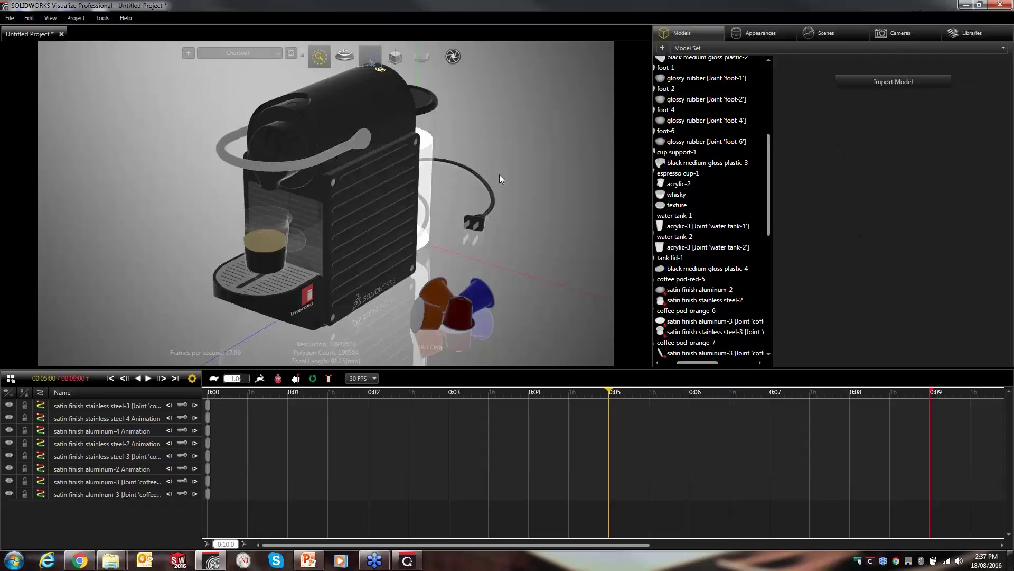
click(421, 282)
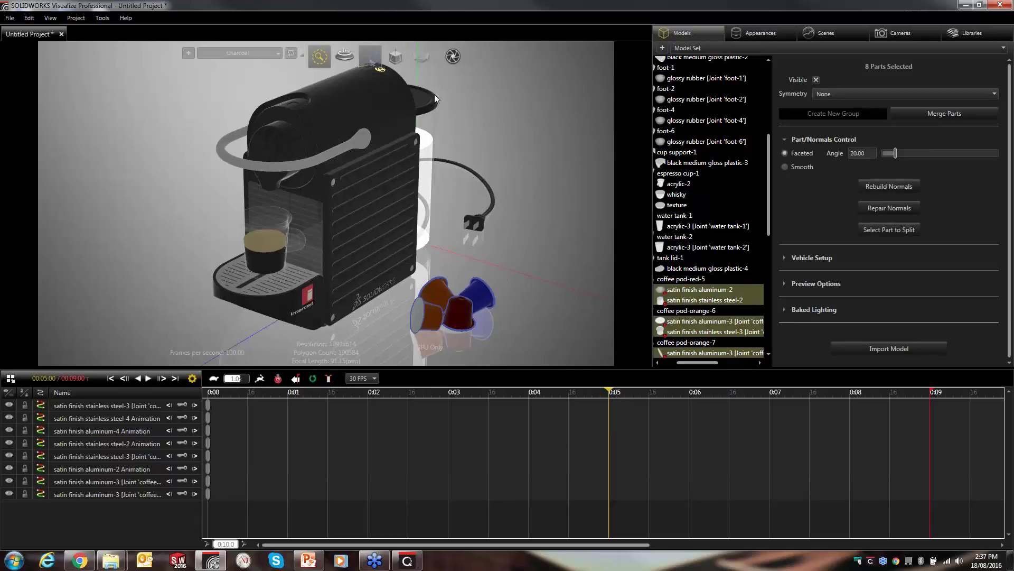
mouse_move(370, 58)
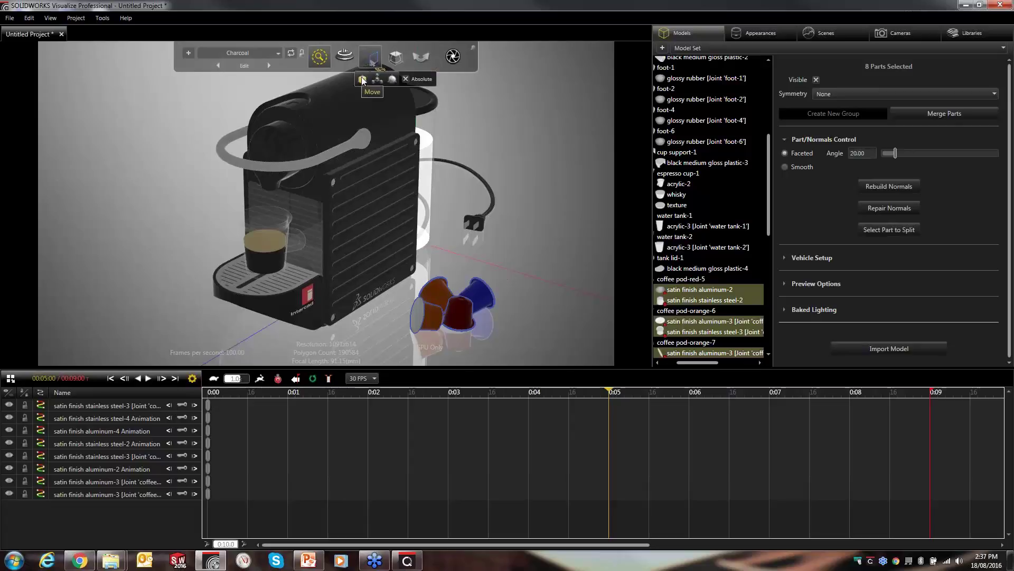
click(363, 80)
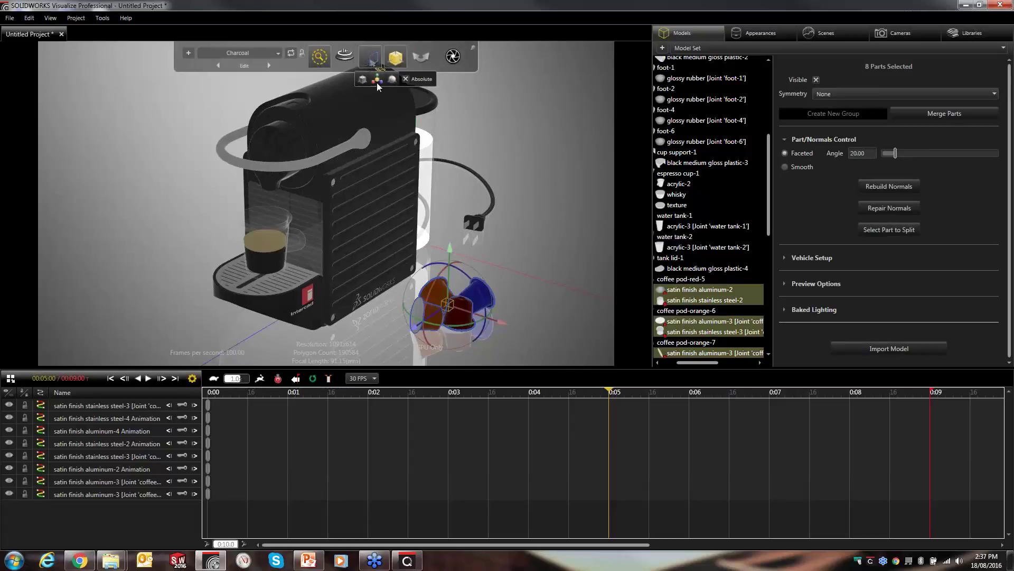
drag(504, 322, 722, 405)
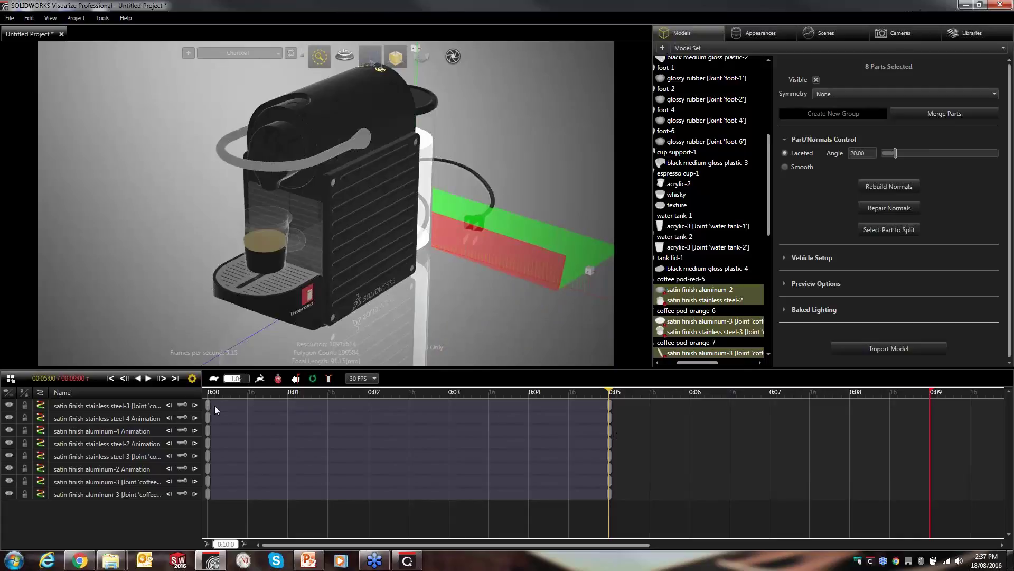
click(41, 392)
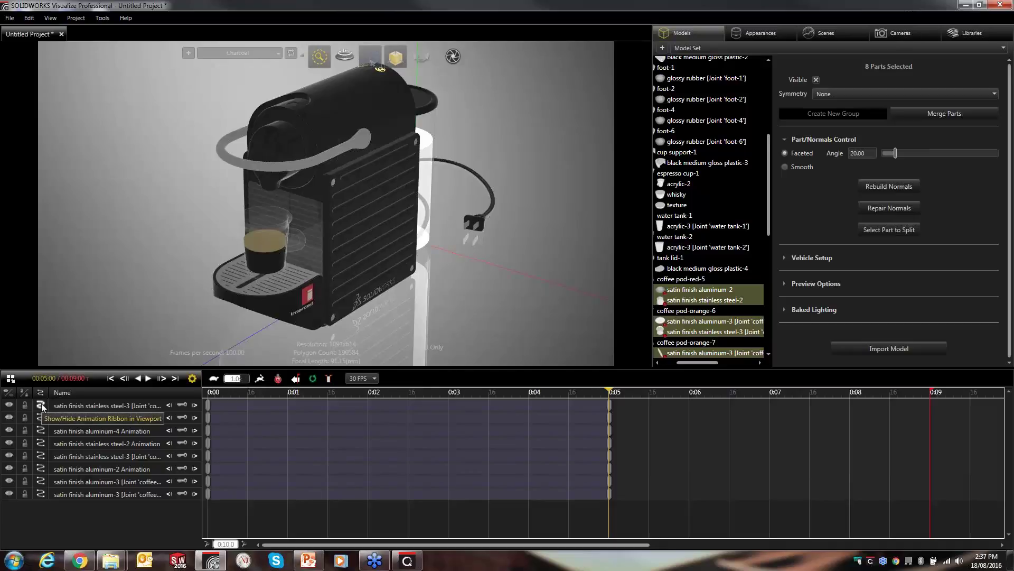
Add a keyframe for the Animate camera and shift it to the start of the timeline.
click(881, 36)
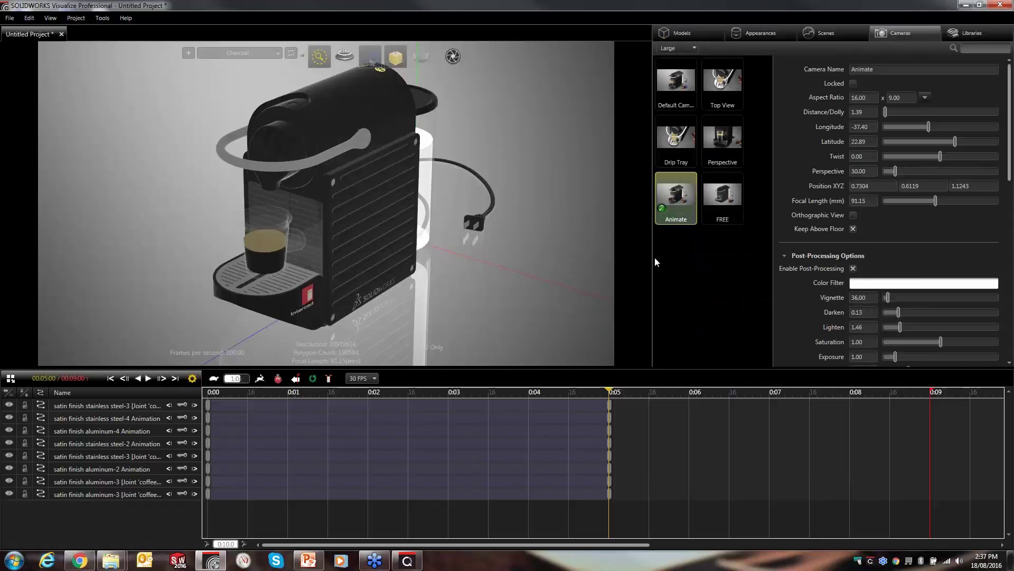
click(688, 263)
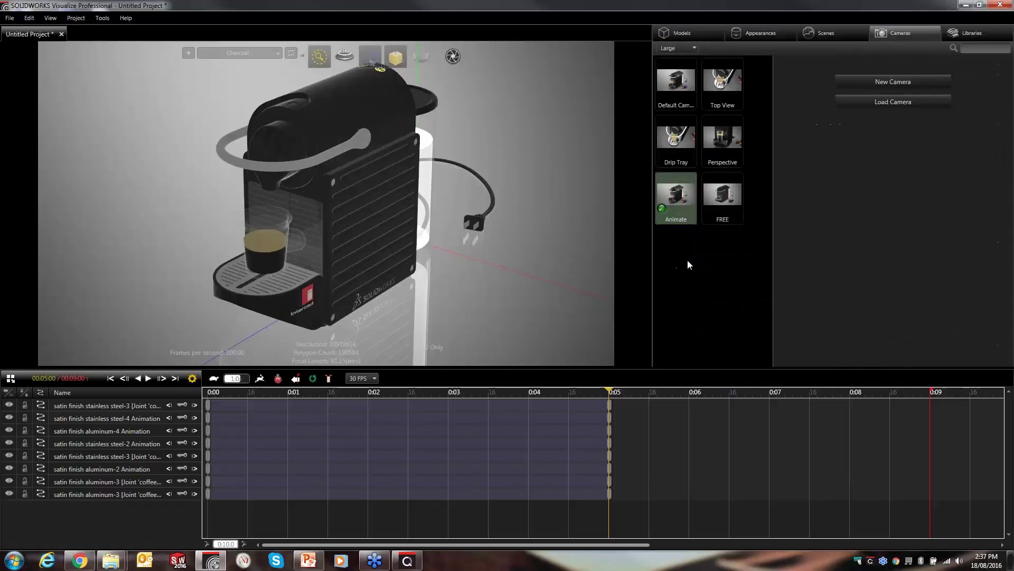
right_click(676, 192)
click(717, 283)
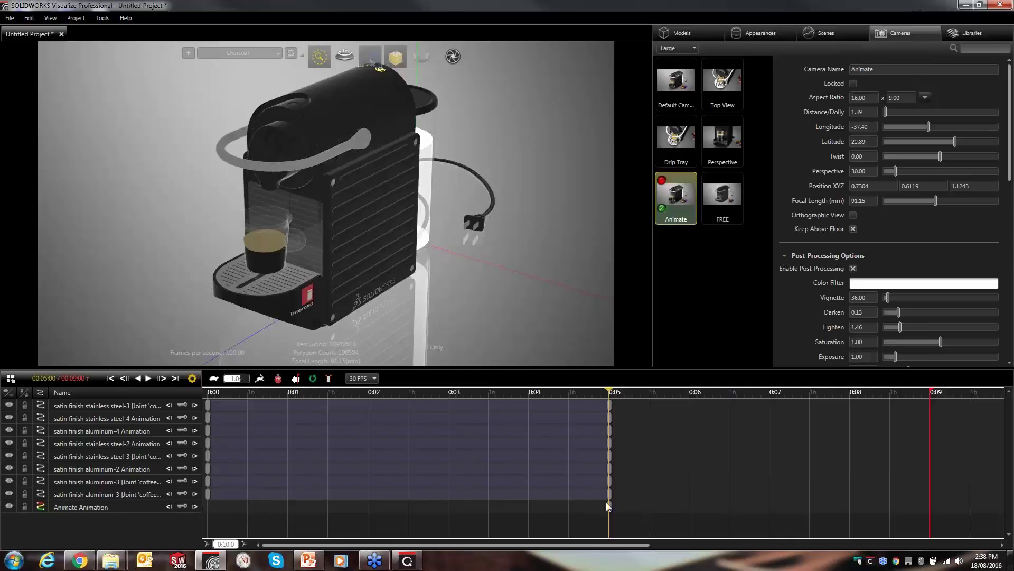
drag(610, 506, 184, 503)
At 5 seconds, orbit, zoom and pan the Animate camera to a close front view of the espresso cup.
drag(297, 234, 410, 196)
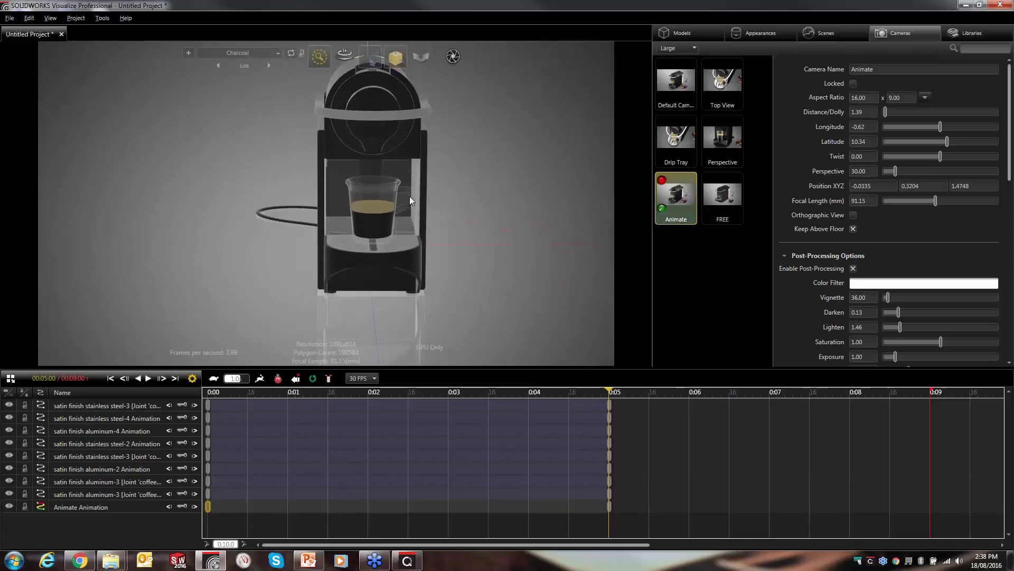
scroll(410, 195, up, 5)
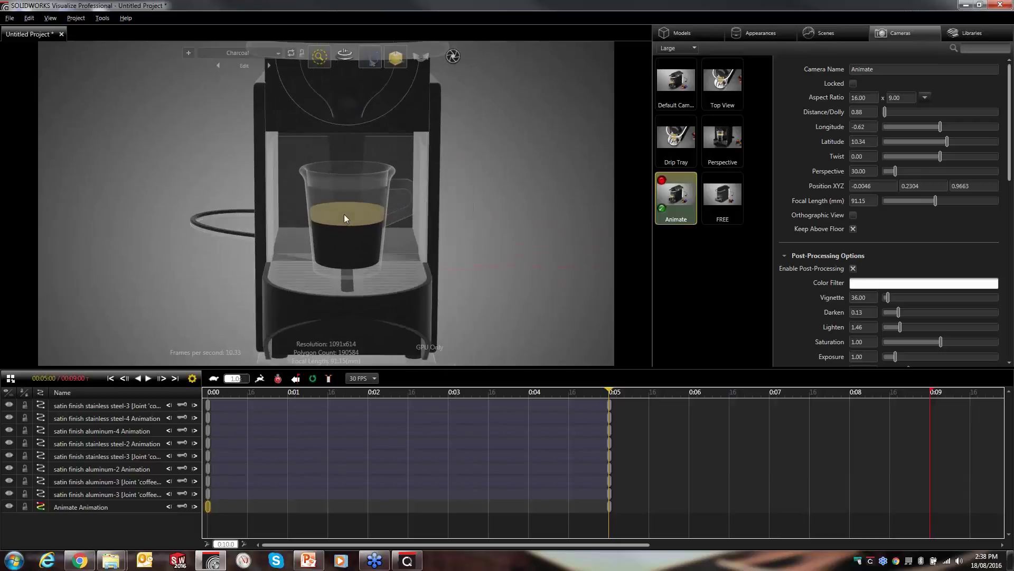
middle_drag(255, 189, 388, 201)
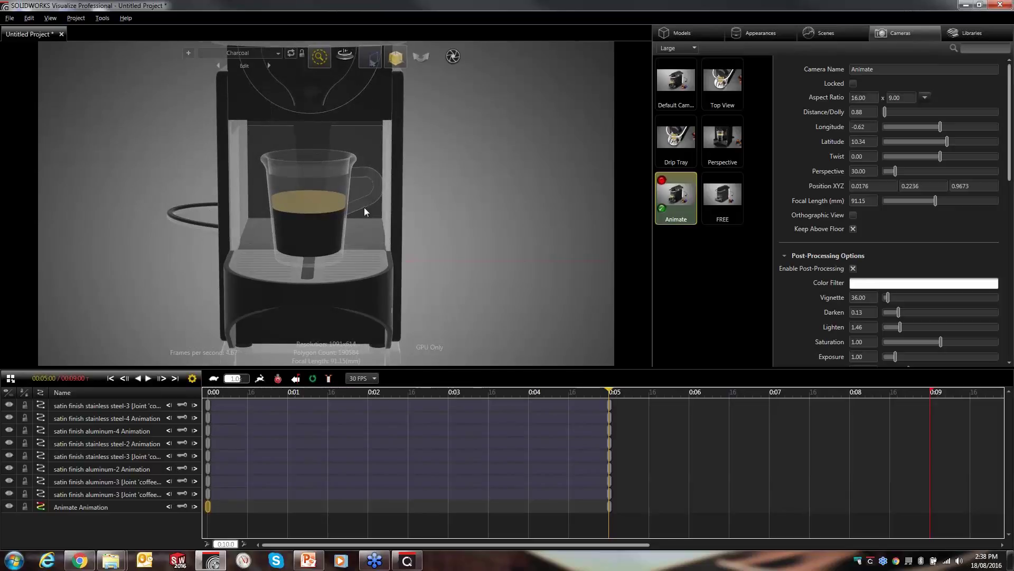
Play the animation from the start to review the pod and camera movement.
drag(613, 393, 199, 413)
click(150, 377)
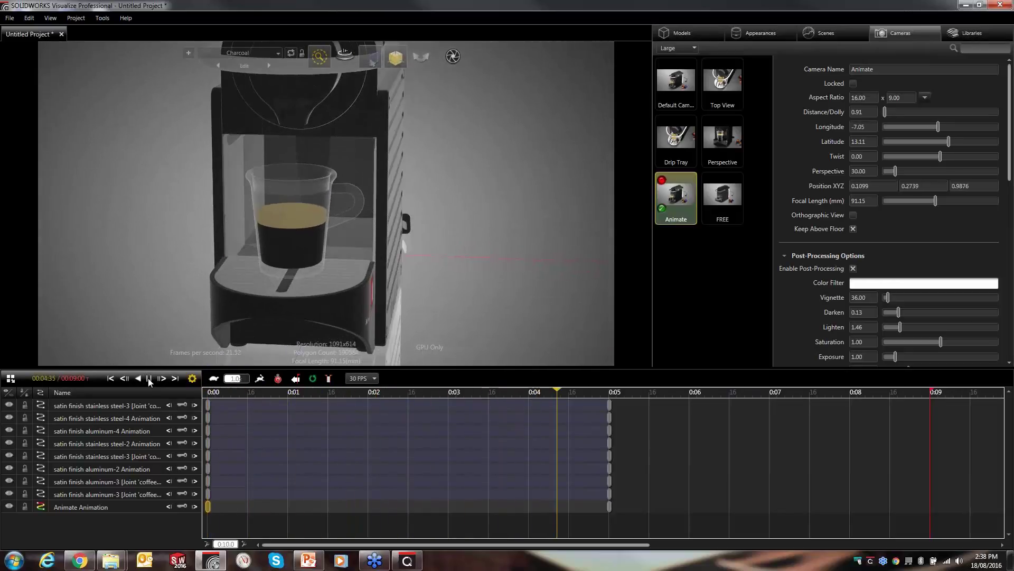
click(150, 378)
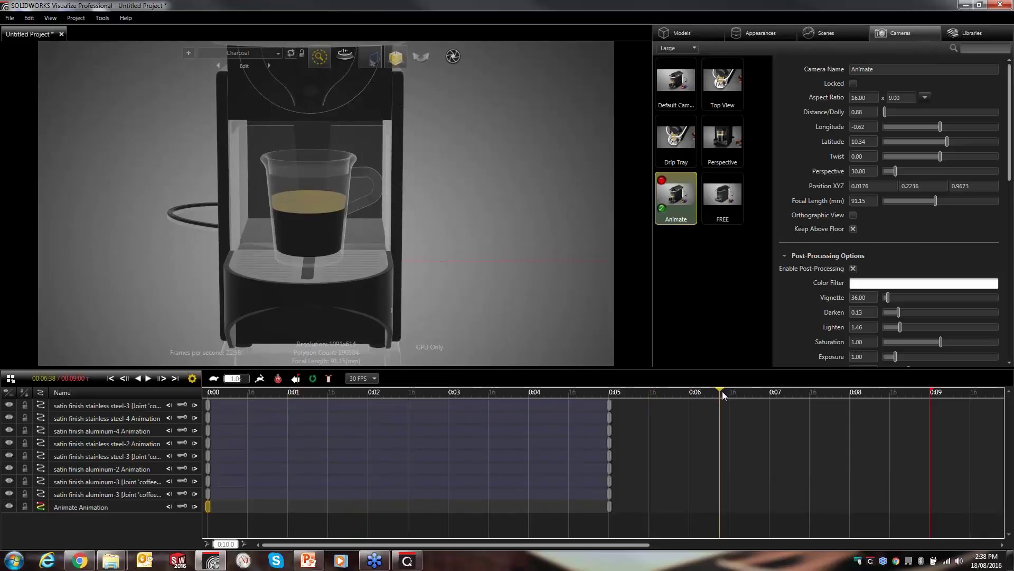
At 8 seconds, orbit the Animate camera above the machine and zoom in on its two top buttons.
drag(723, 395, 853, 396)
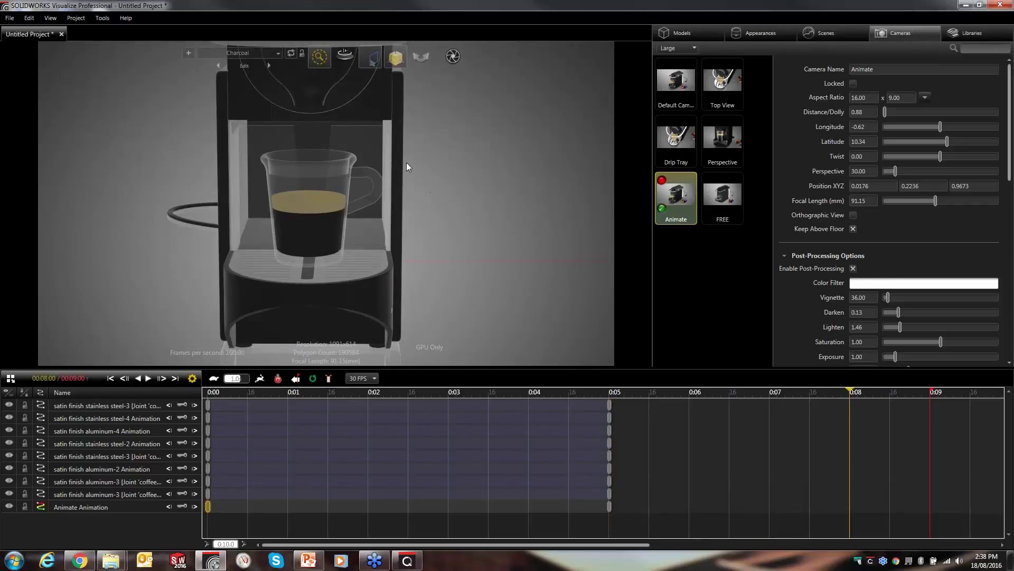
drag(372, 131, 346, 226)
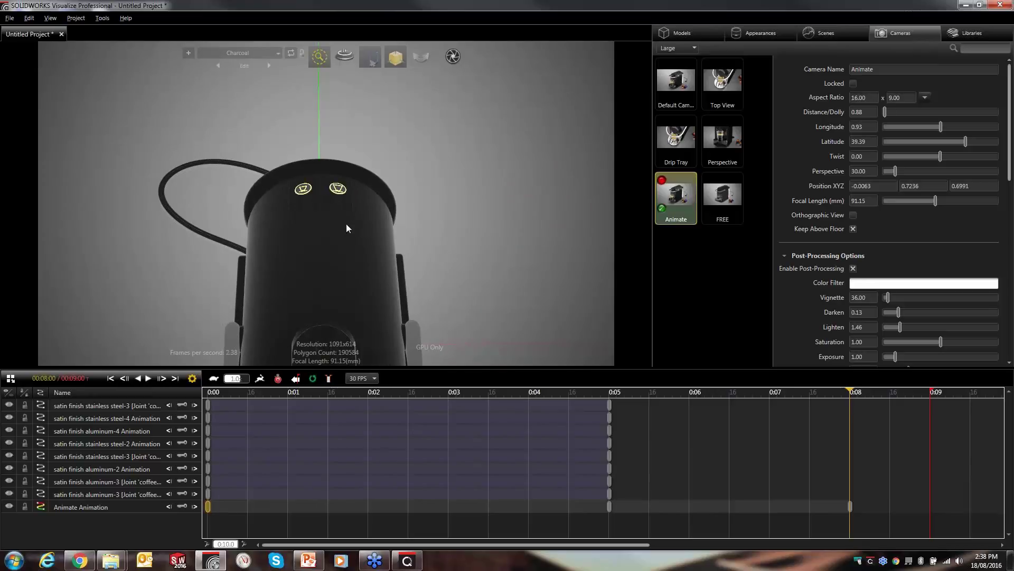
scroll(347, 228, up, 2)
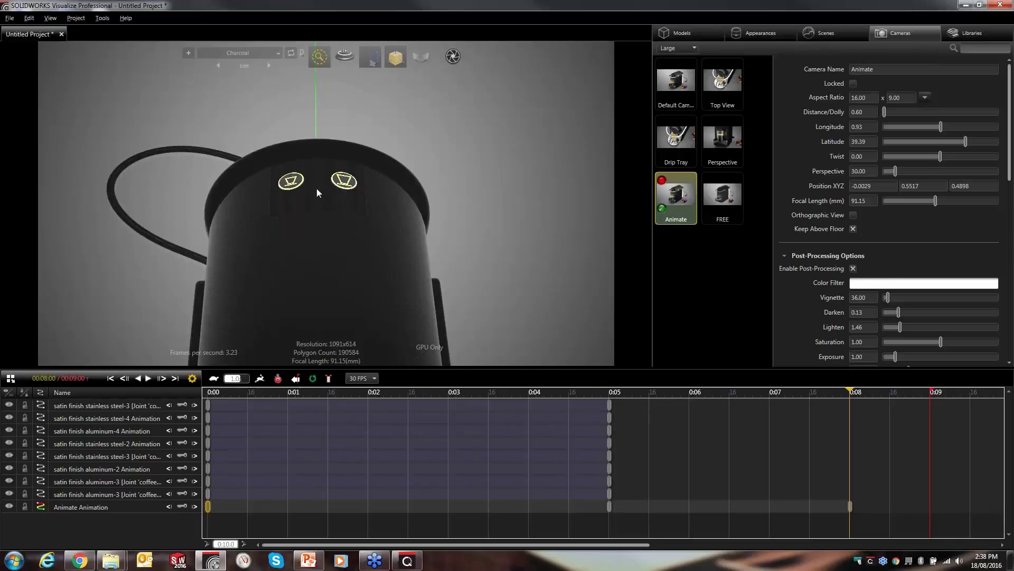
Return the timeline to 0:00 and split the view into Dual Horizontal Viewports.
drag(851, 392, 193, 406)
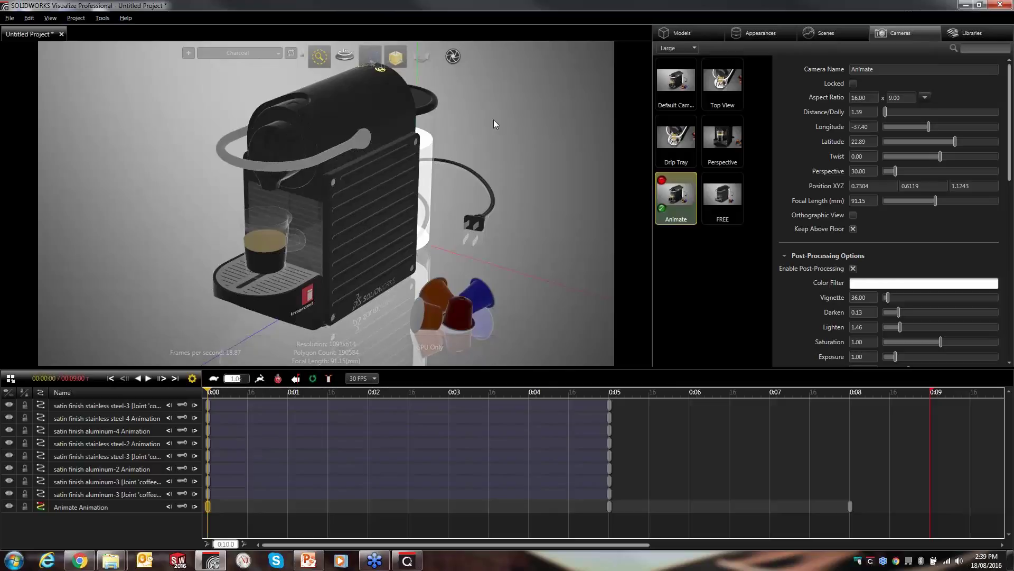
click(50, 19)
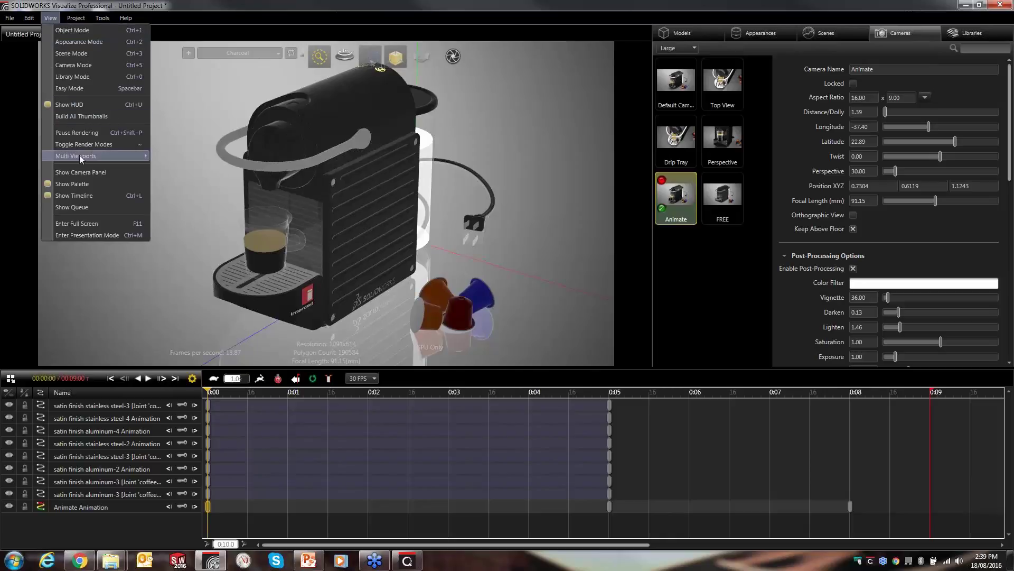
mouse_move(80, 154)
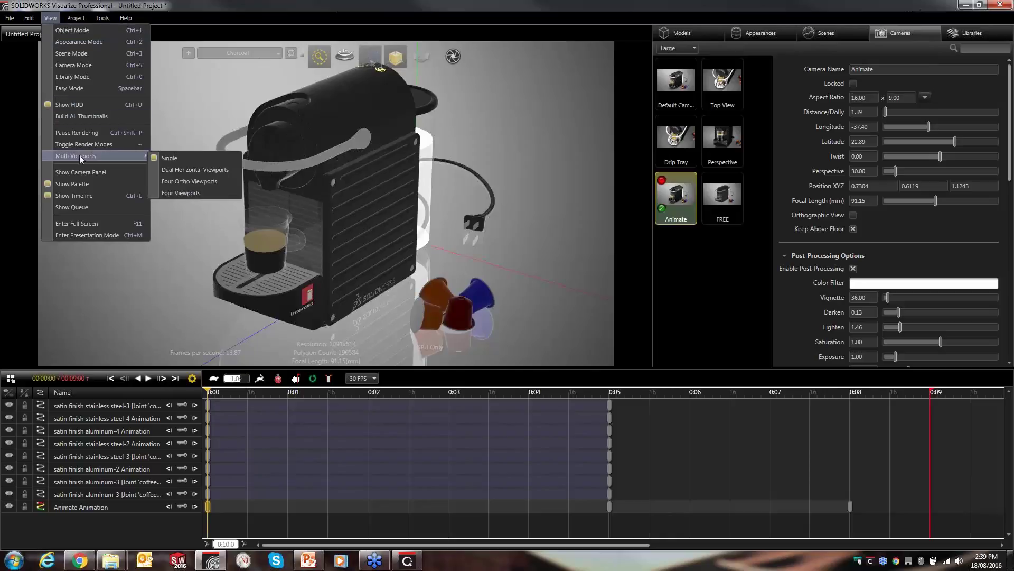
click(196, 169)
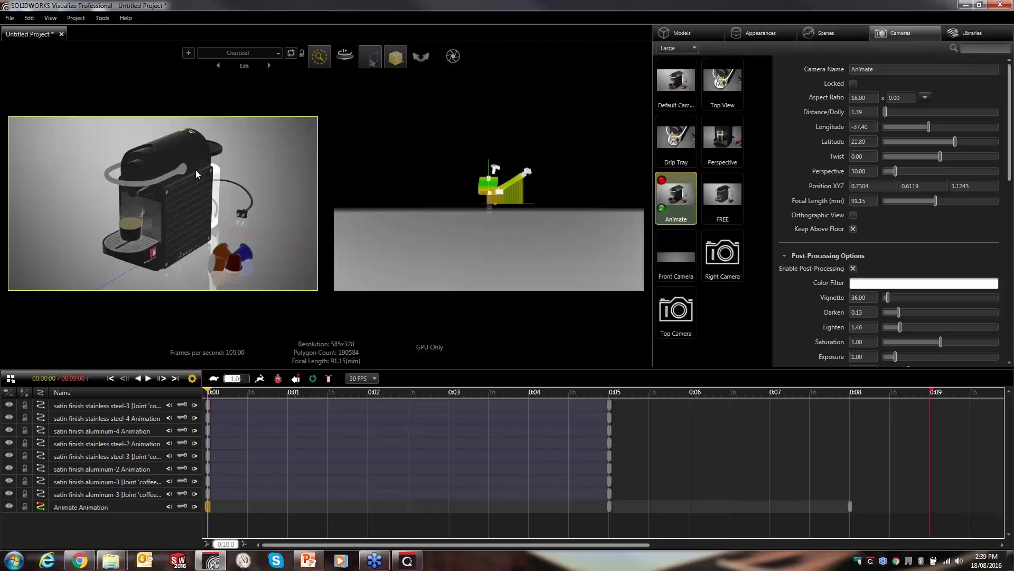
Assign the FREE camera to the second viewport and the Animate camera to the first.
click(580, 218)
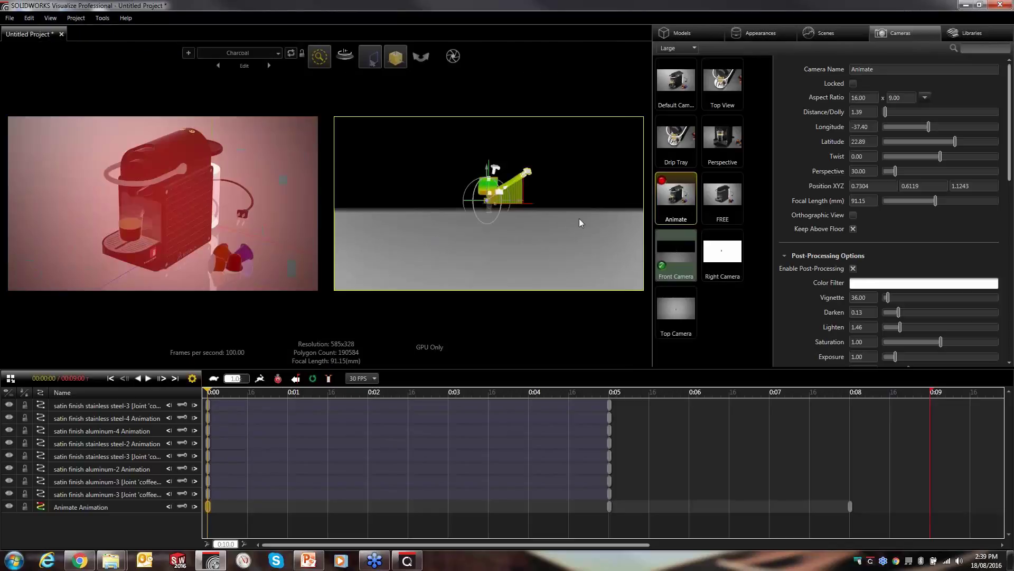
click(740, 200)
click(284, 211)
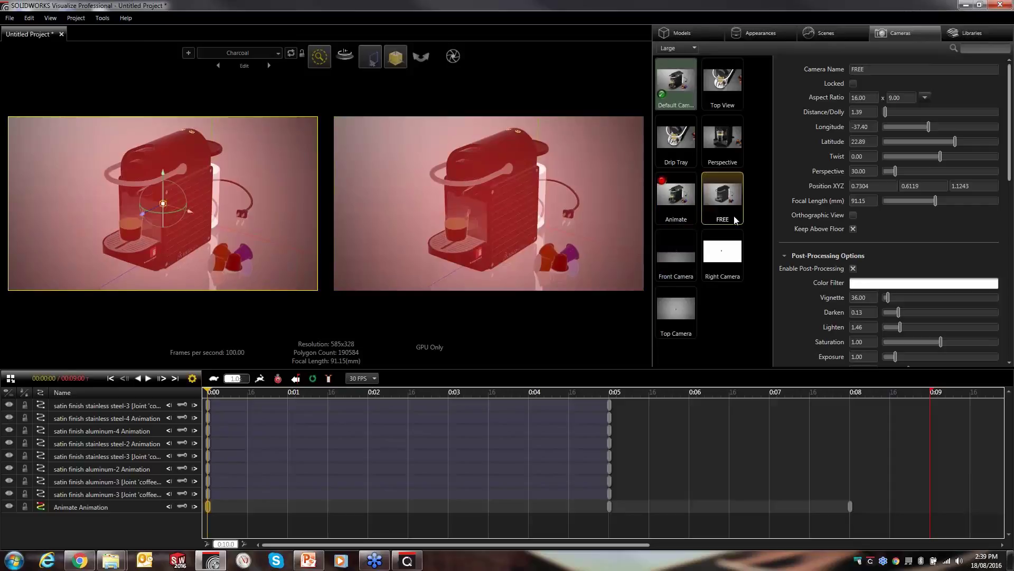
click(690, 201)
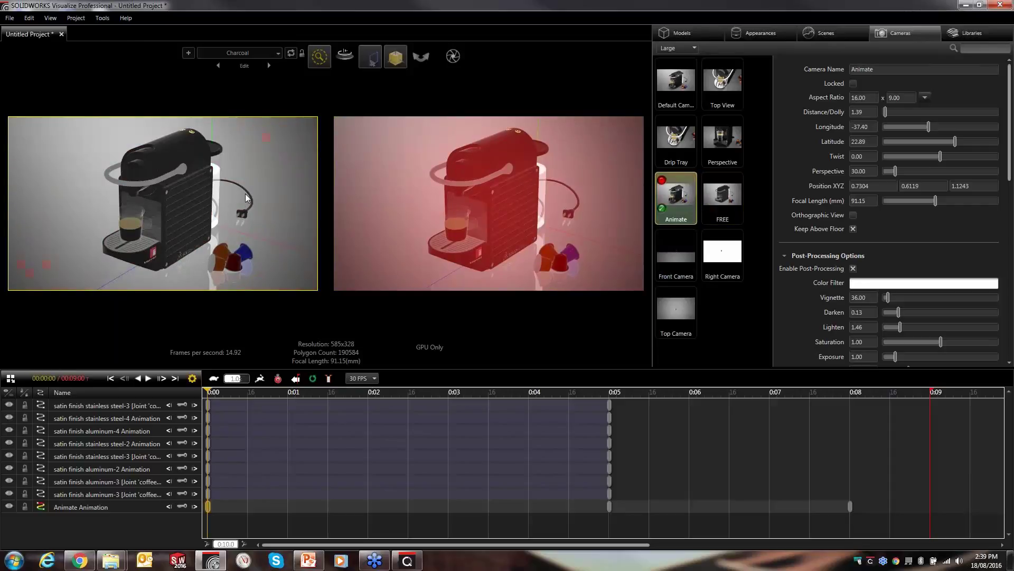
Orbit and zoom out the FREE camera in the second viewport to show the Animate camera's whole motion path.
click(488, 206)
click(597, 189)
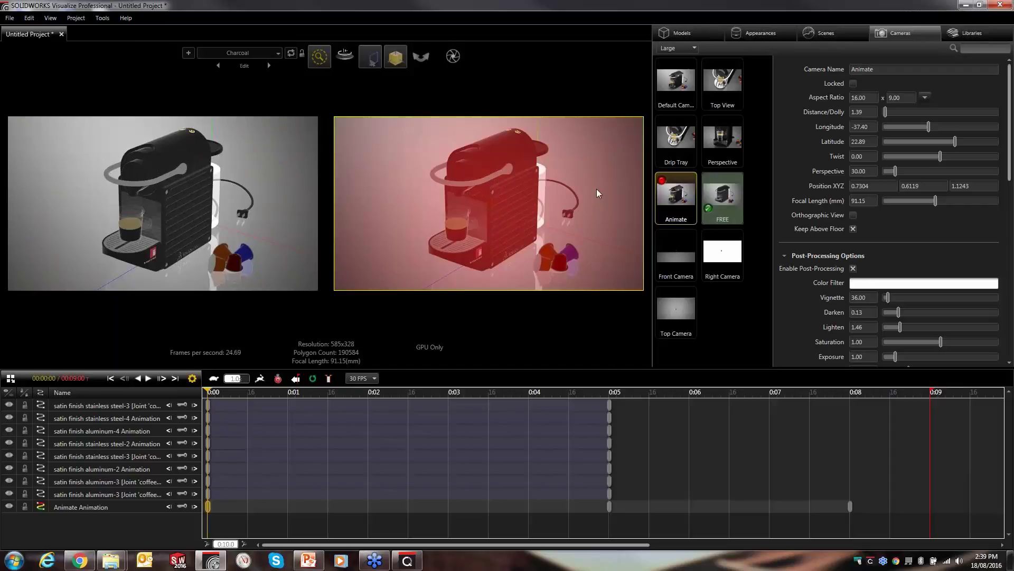
drag(584, 194, 526, 168)
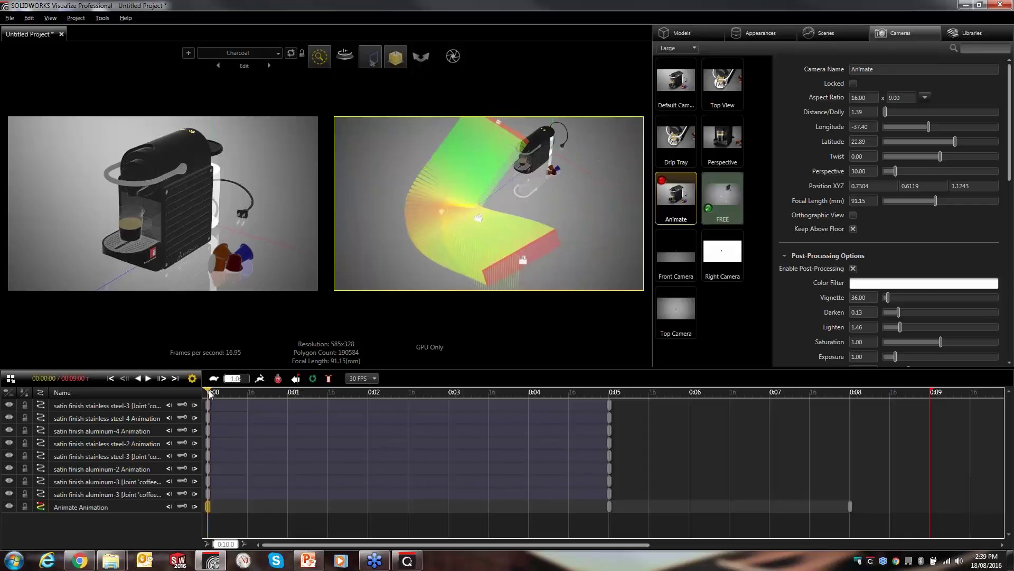
At 5 seconds, adjust the Animate camera with its manipulator in the FREE view to latitude 12.27 and distance 0.82.
drag(210, 394, 446, 404)
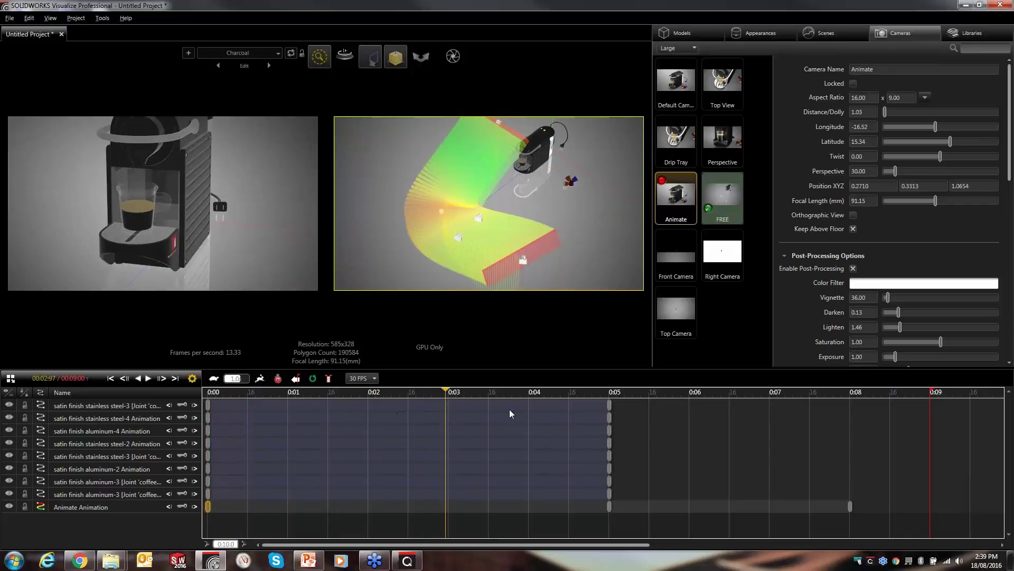
click(609, 416)
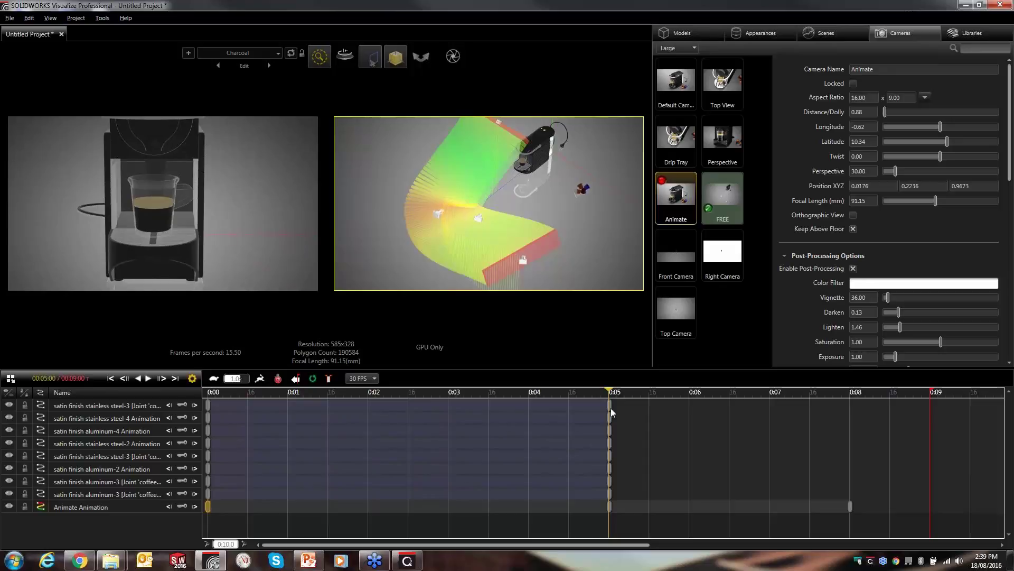
click(441, 215)
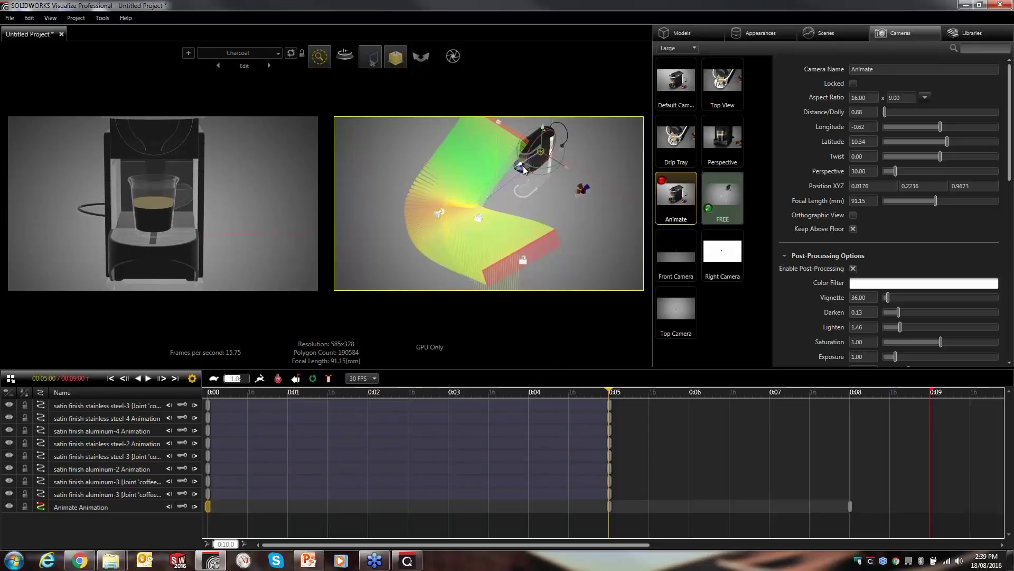
mouse_move(524, 169)
mouse_down()
mouse_move(545, 123)
mouse_move(546, 136)
mouse_up()
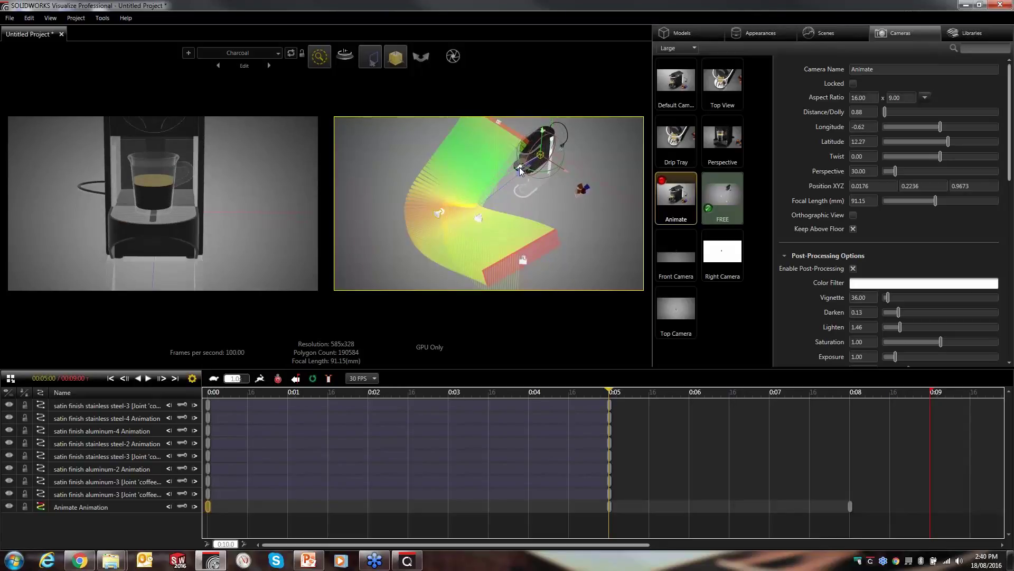
mouse_move(520, 170)
mouse_down()
mouse_move(541, 171)
mouse_move(529, 175)
mouse_up()
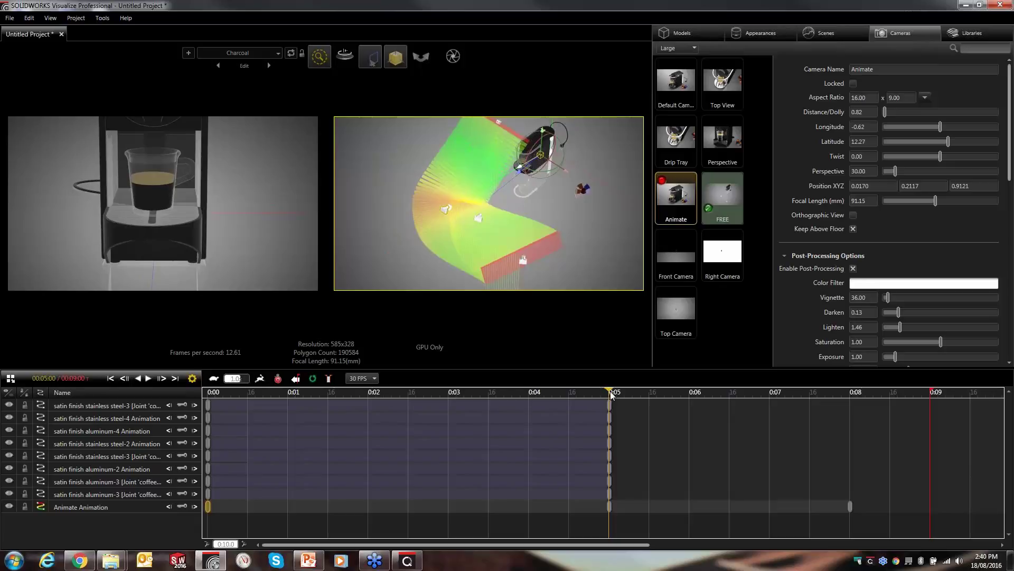
Scrub the timeline from 5 to about 7.8 seconds to review the Animate camera's move over the machine.
drag(610, 392, 714, 406)
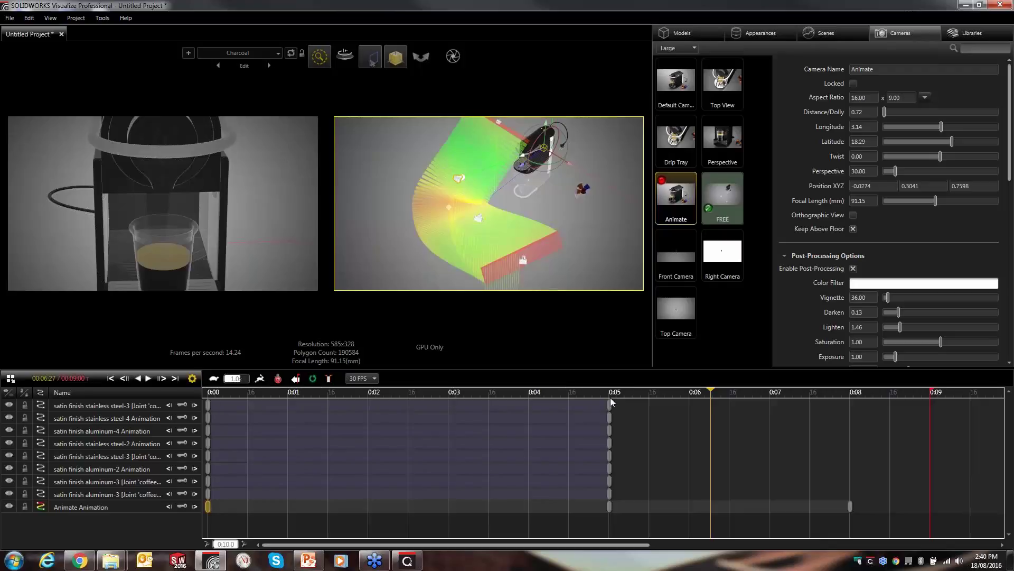
drag(698, 396, 662, 394)
drag(748, 417, 837, 425)
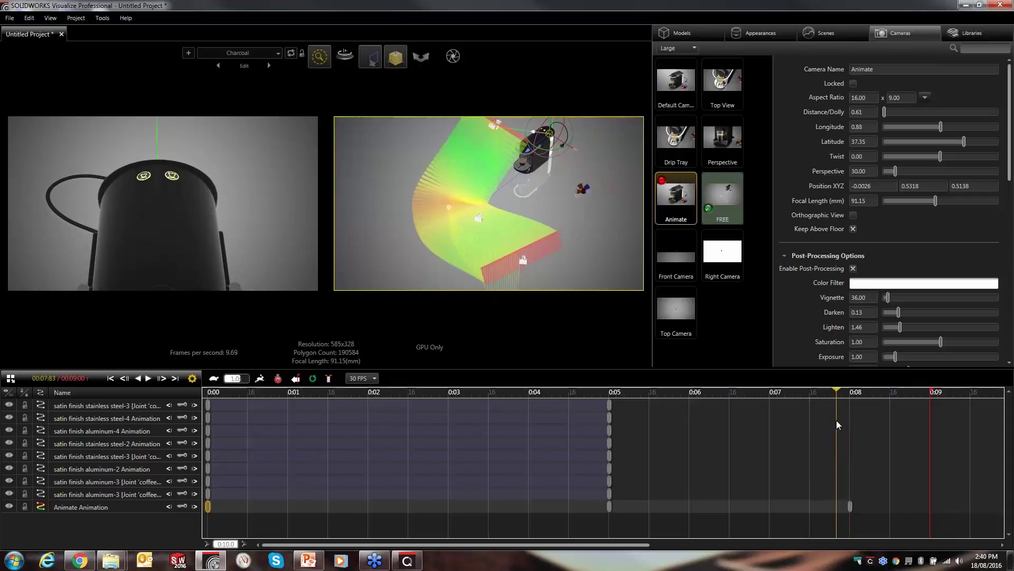
Slightly raise the In tension and increase the In motion ease on the Animate camera's 8-second keyframe.
double_click(850, 506)
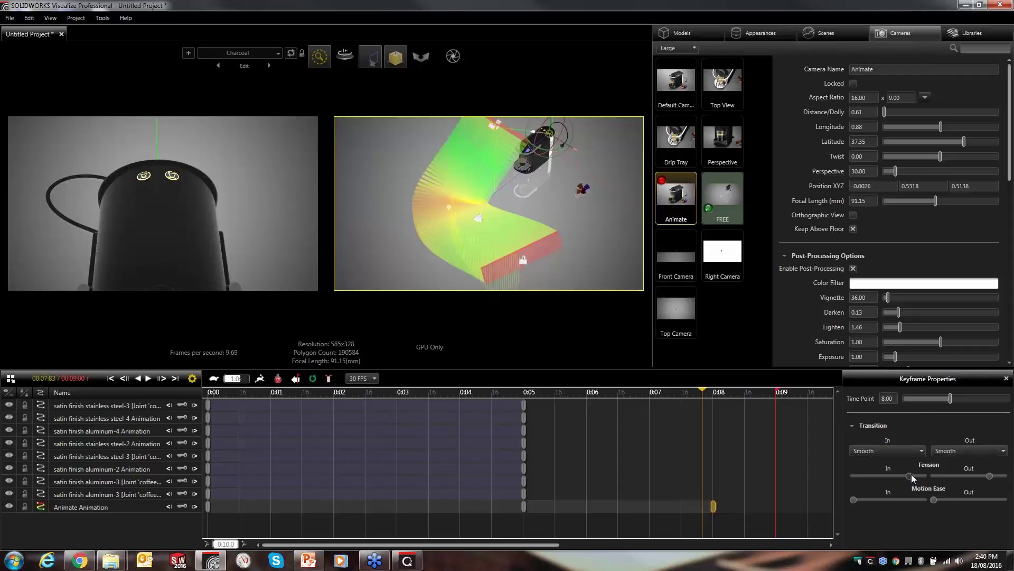
drag(912, 478, 919, 482)
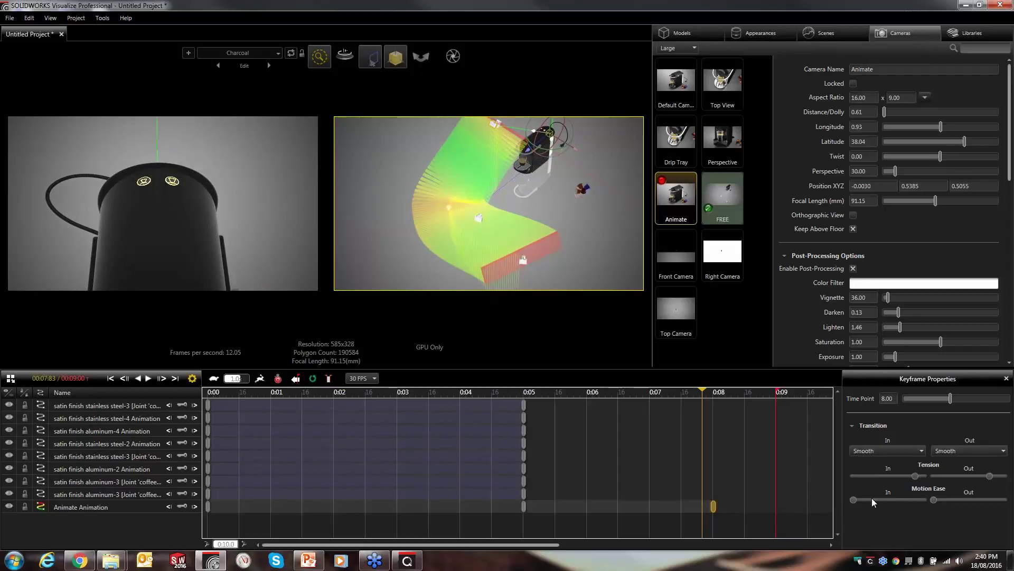
drag(865, 499, 906, 499)
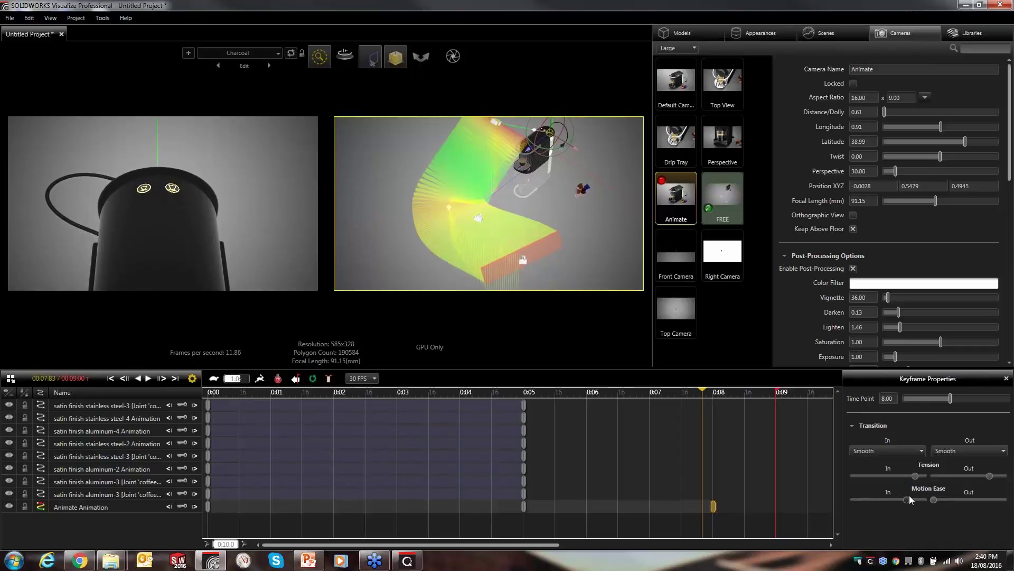
Play the animation briefly to check the camera easing, and return the timeline to the start.
click(148, 378)
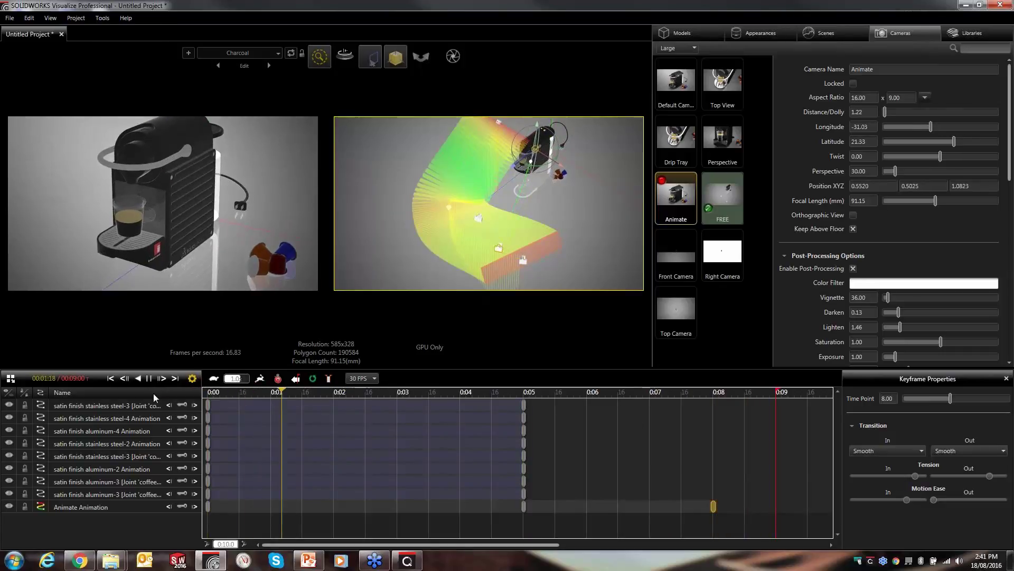
key(space)
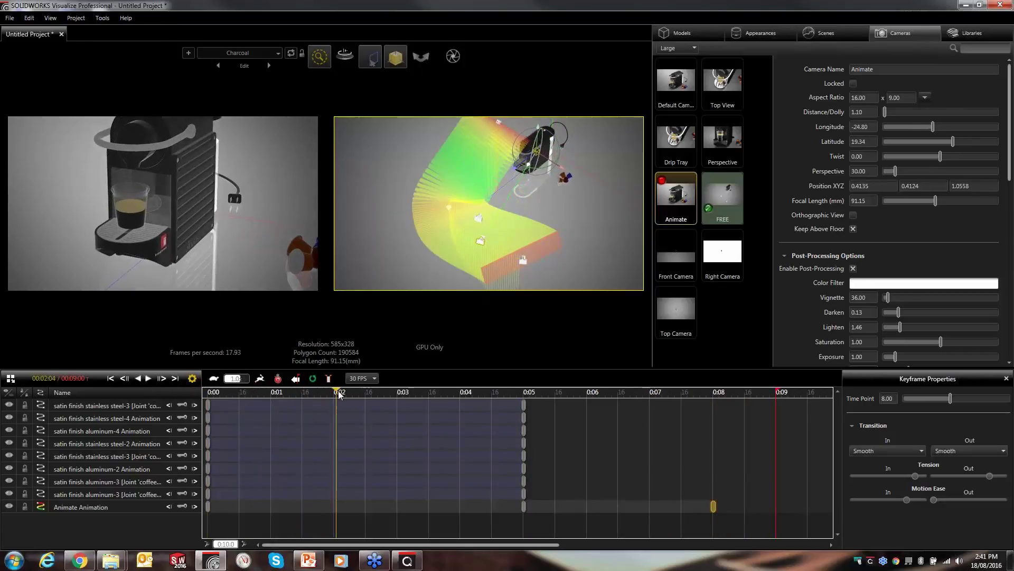
key(Home)
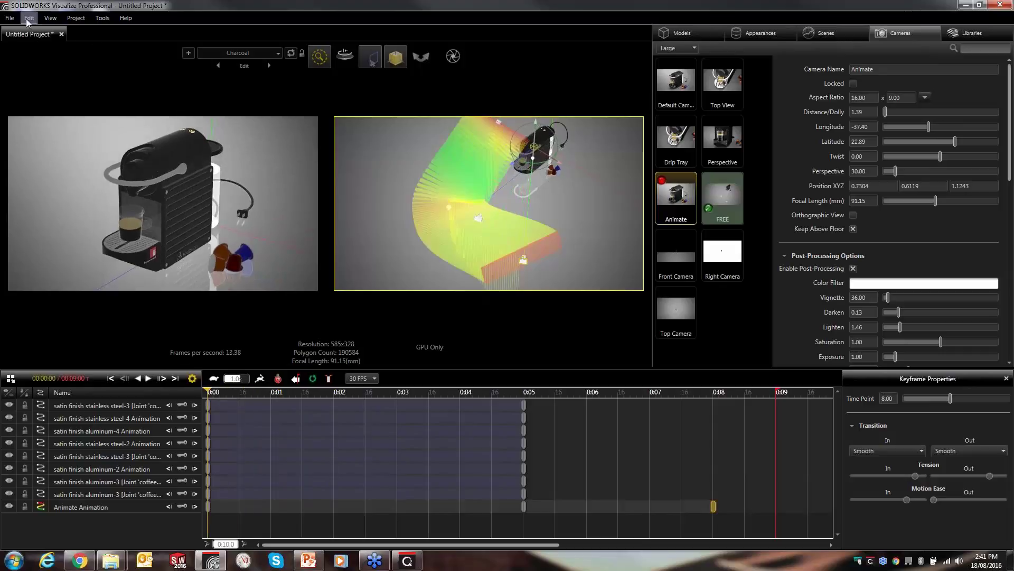
Return to a single viewport looking through the Animate camera, with its motion path hidden.
click(26, 18)
mouse_move(50, 18)
mouse_move(88, 156)
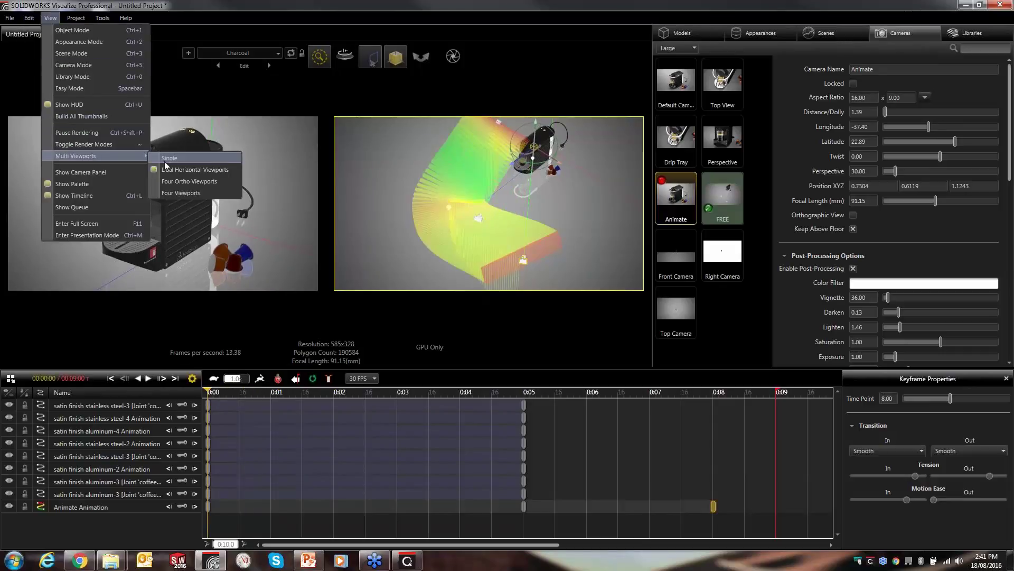
click(170, 159)
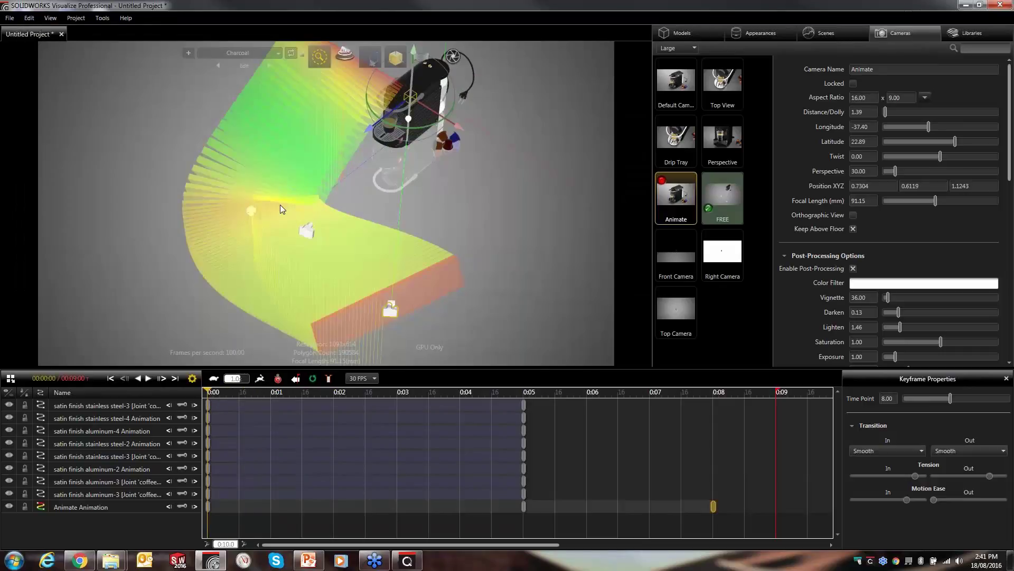
click(41, 508)
click(669, 199)
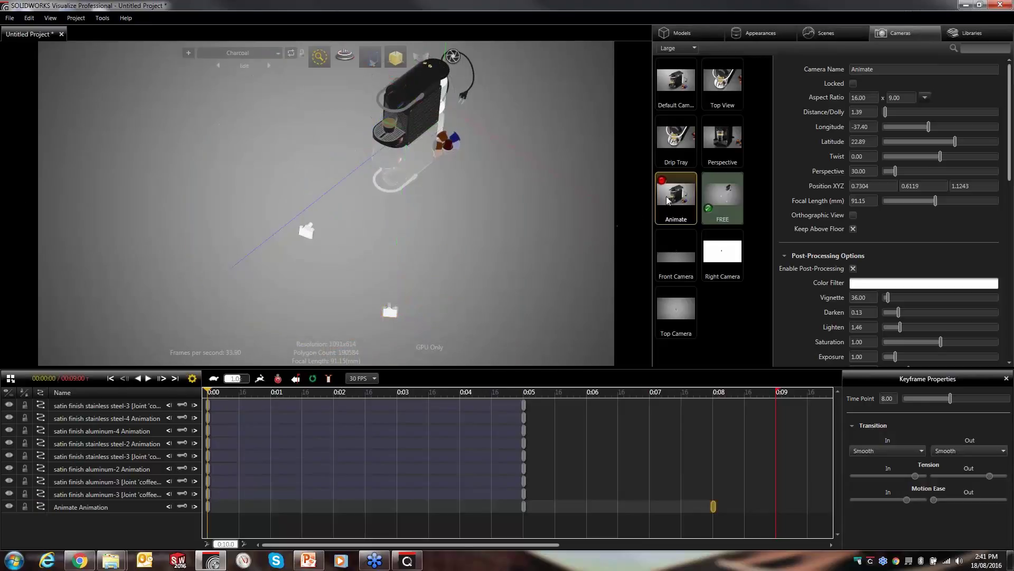
double_click(678, 195)
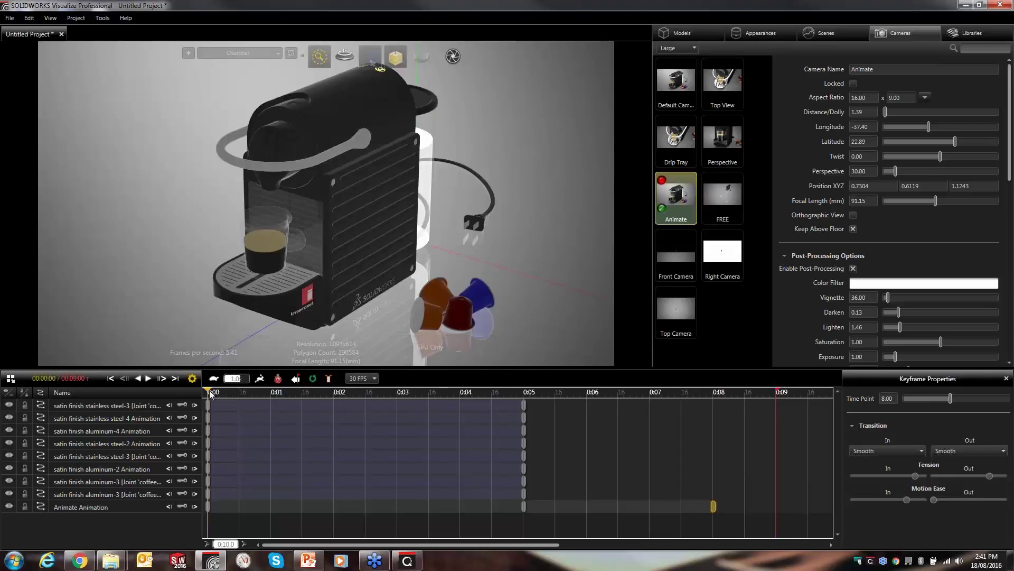
Review the Animate camera's view past 5 and 6 seconds, ending at about 7.8 seconds on the timeline.
key(space)
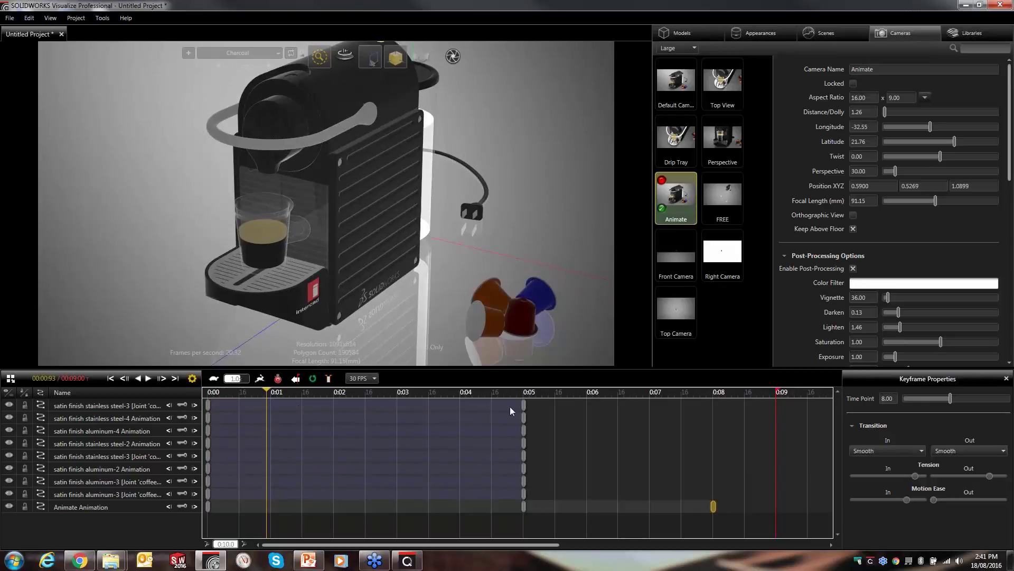
click(523, 407)
click(584, 407)
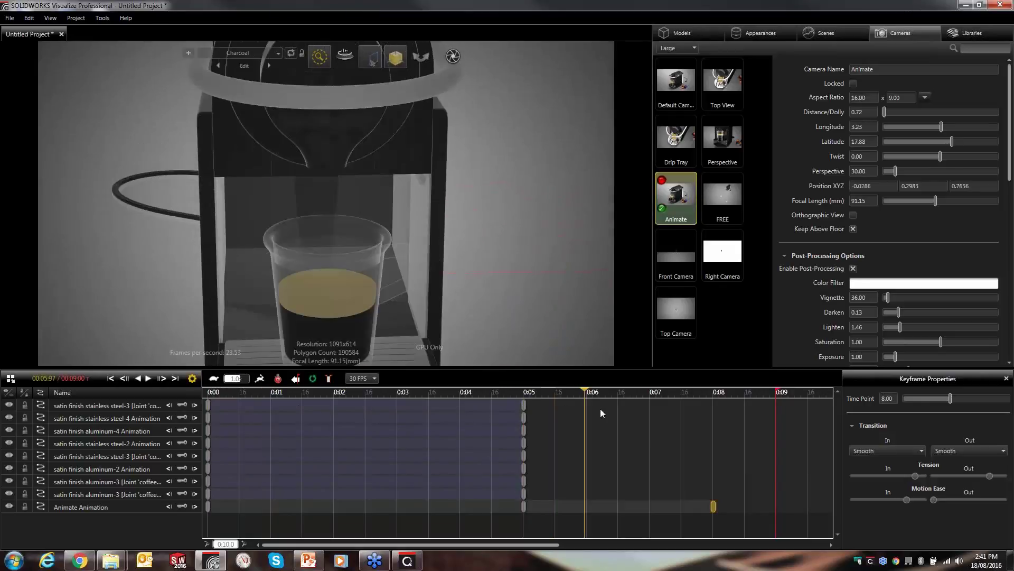
click(697, 413)
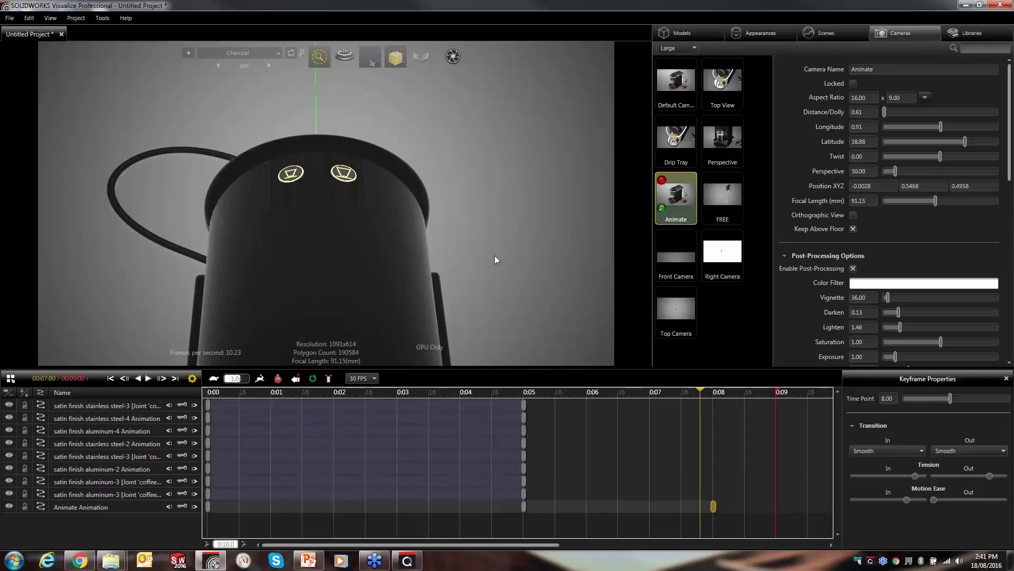
Add a keyframe for the White Panel Ts Studio environment at 7.8 seconds.
click(814, 33)
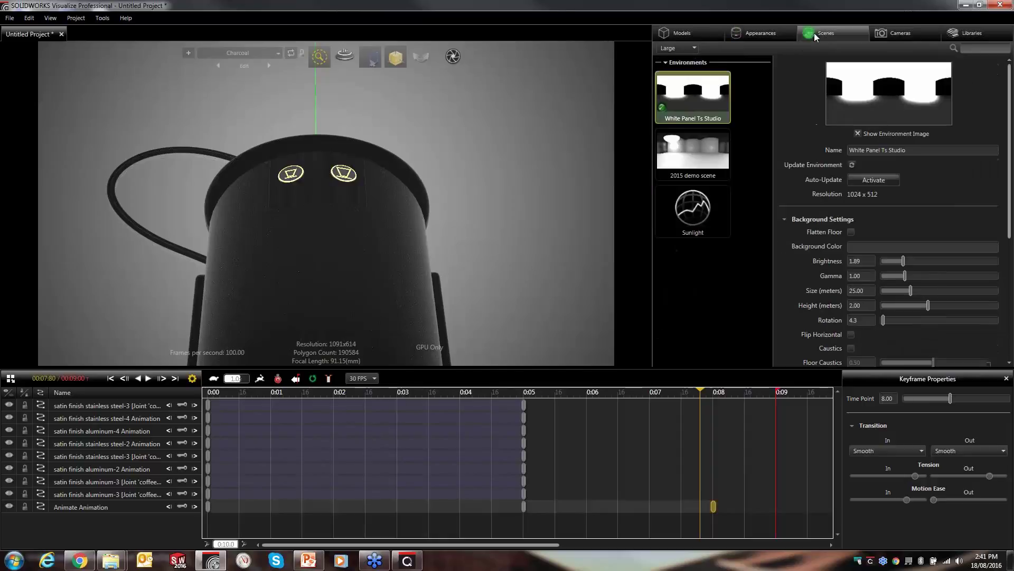
right_click(692, 100)
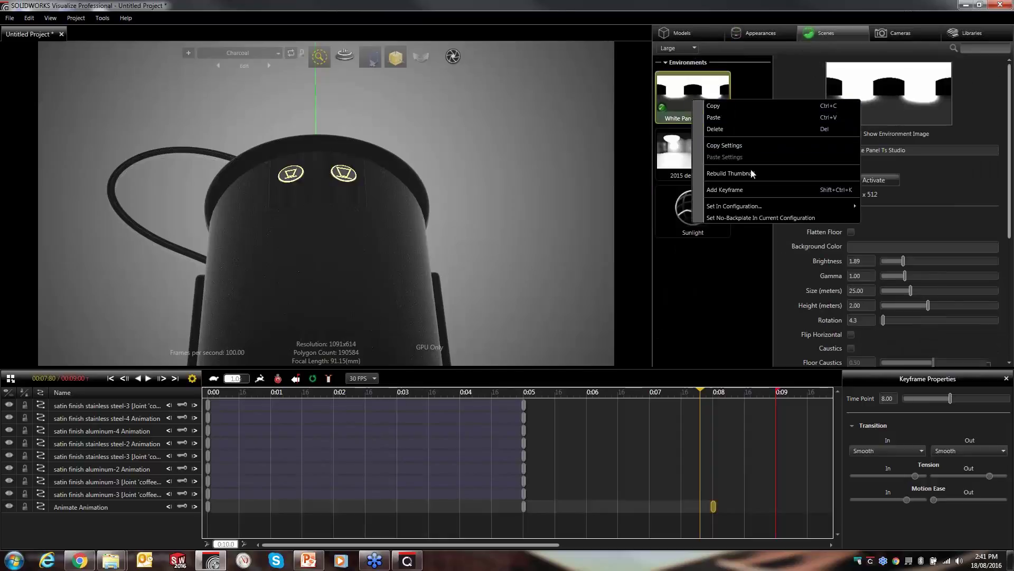
click(753, 188)
At 9 seconds, lower the White Panel Ts Studio brightness to 0.36 and scrub back to check the fade.
drag(700, 391, 800, 400)
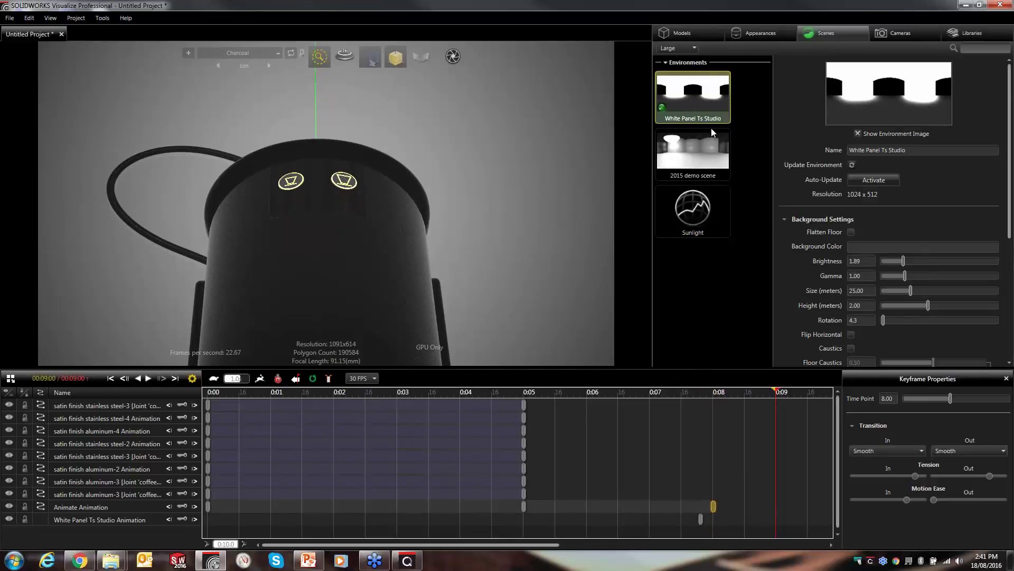
drag(867, 258, 789, 268)
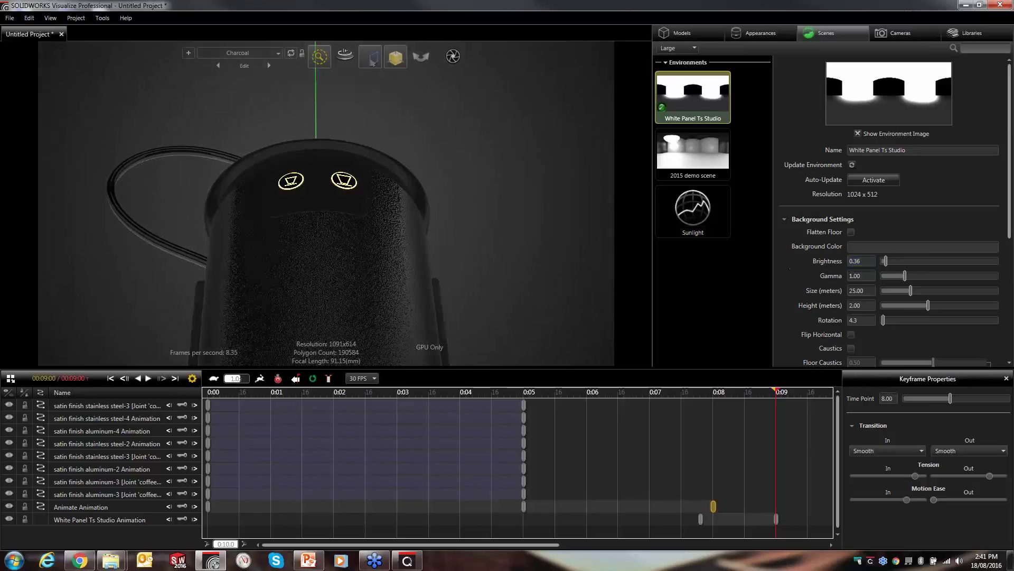
drag(759, 392, 702, 416)
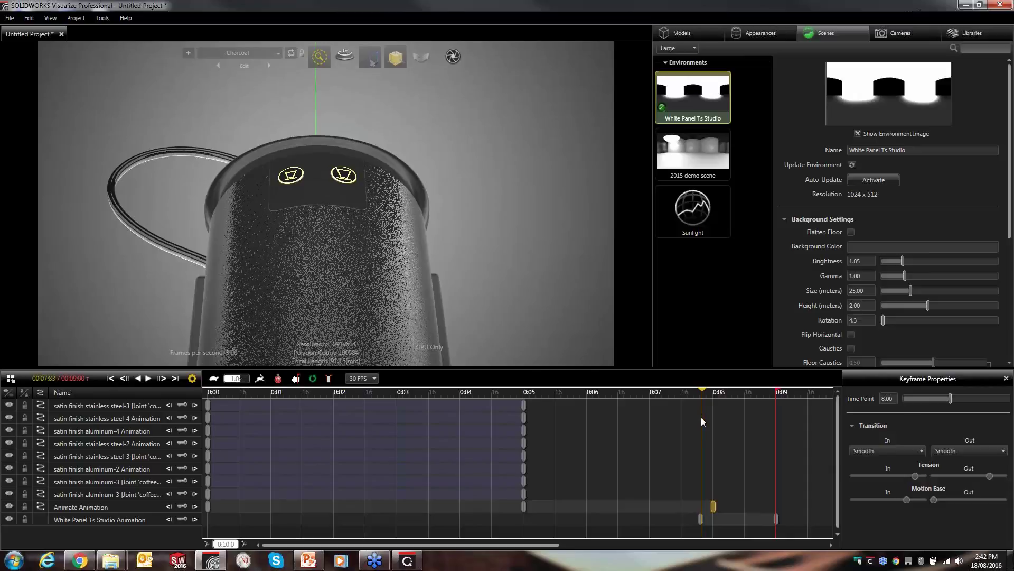
At the Animate camera's 8-second keyframe, try stronger vignette values and set the vignette to 34.
click(195, 507)
click(898, 33)
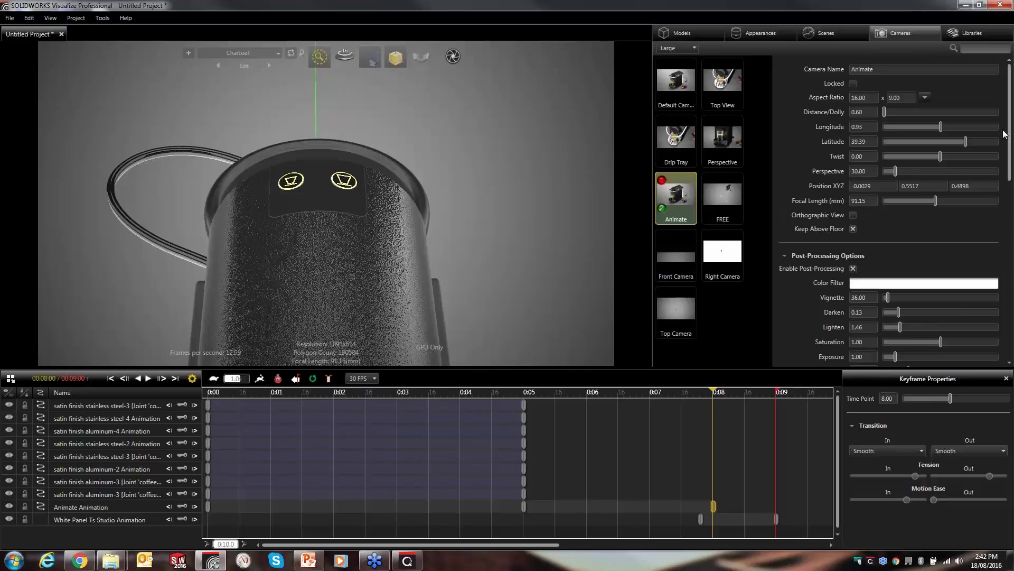
scroll(885, 207, down, 5)
scroll(945, 223, down, 3)
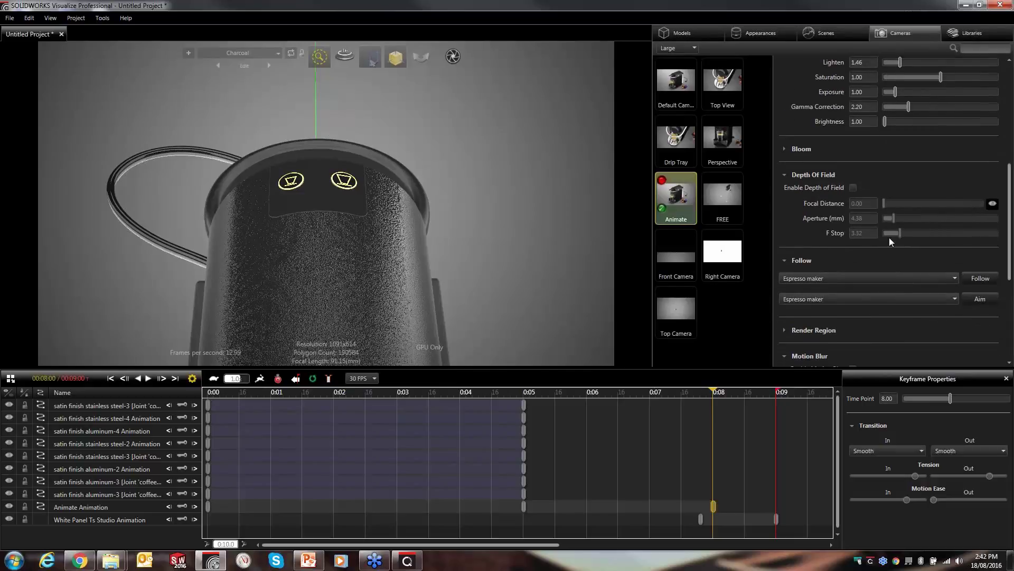
drag(1010, 262, 1010, 234)
click(888, 113)
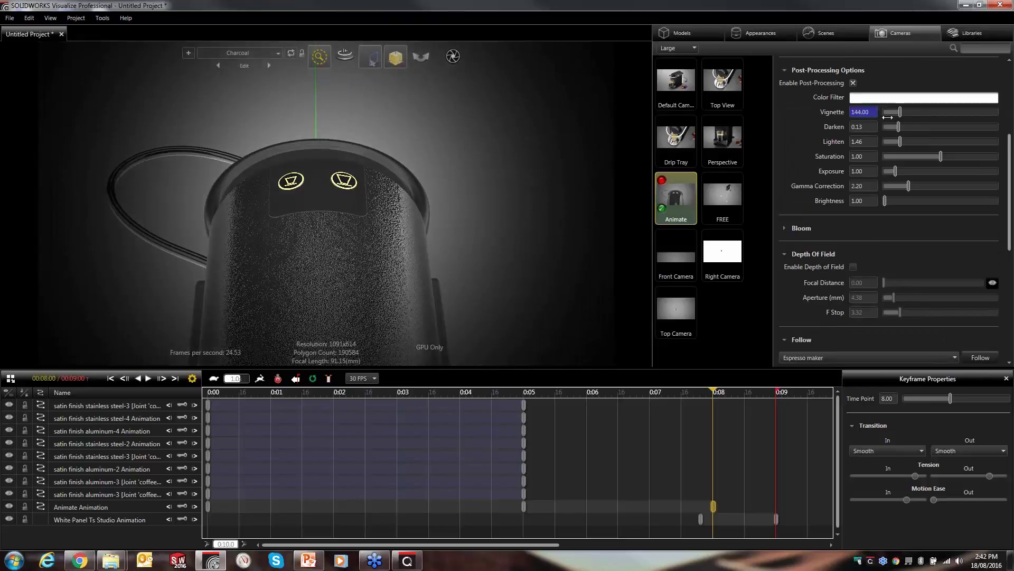
drag(888, 117, 861, 117)
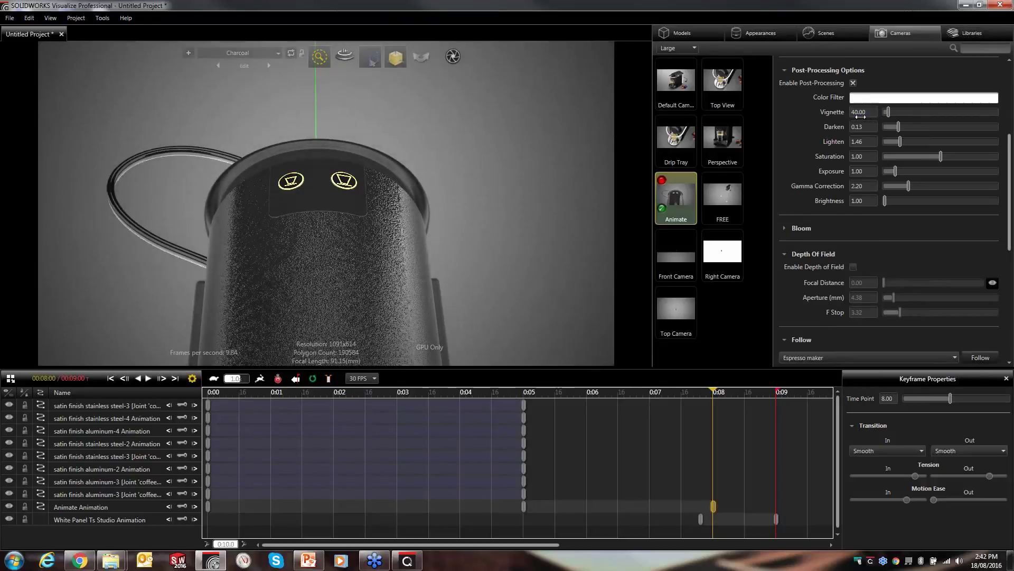
click(860, 114)
text(34)
key(Return)
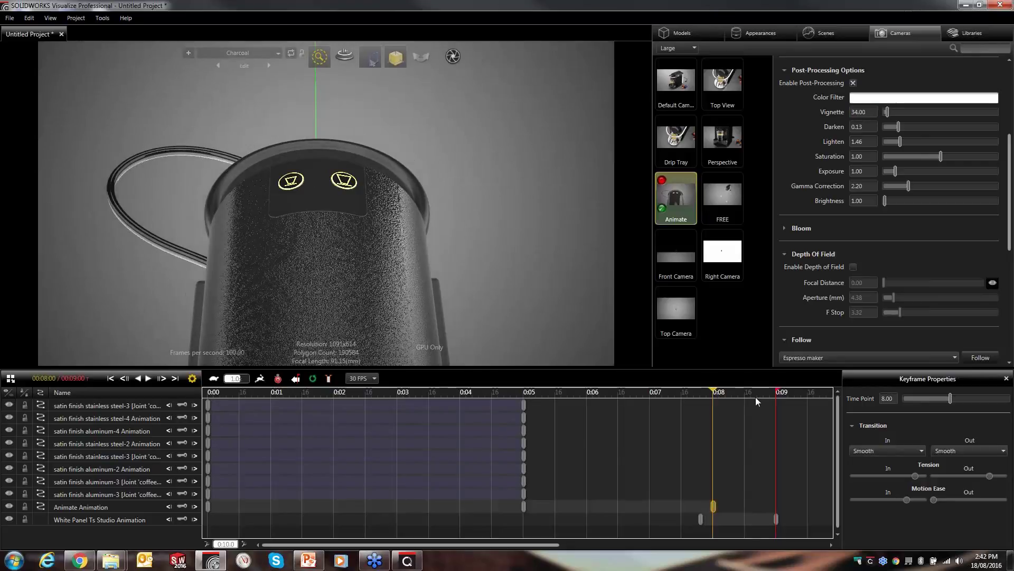
At 8.6 seconds, raise the Animate camera's vignette to 184 and scrub back to check the darkening.
click(750, 391)
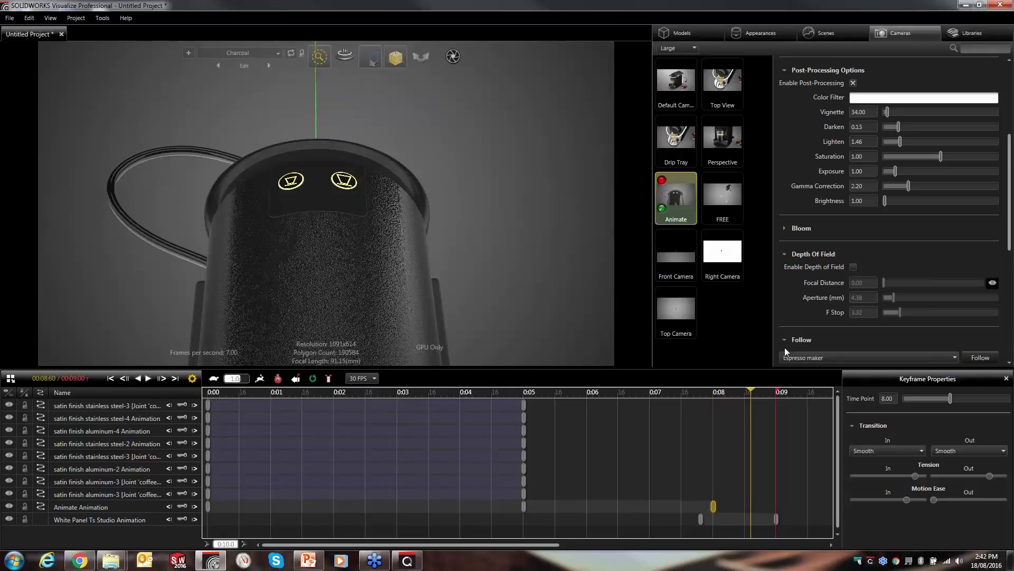
drag(867, 117, 909, 116)
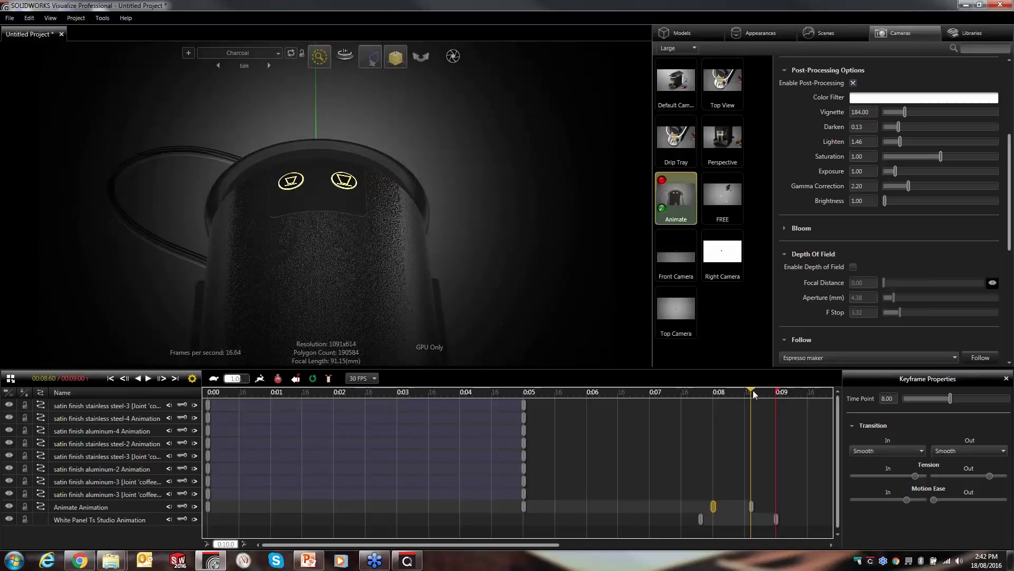
drag(751, 393, 731, 393)
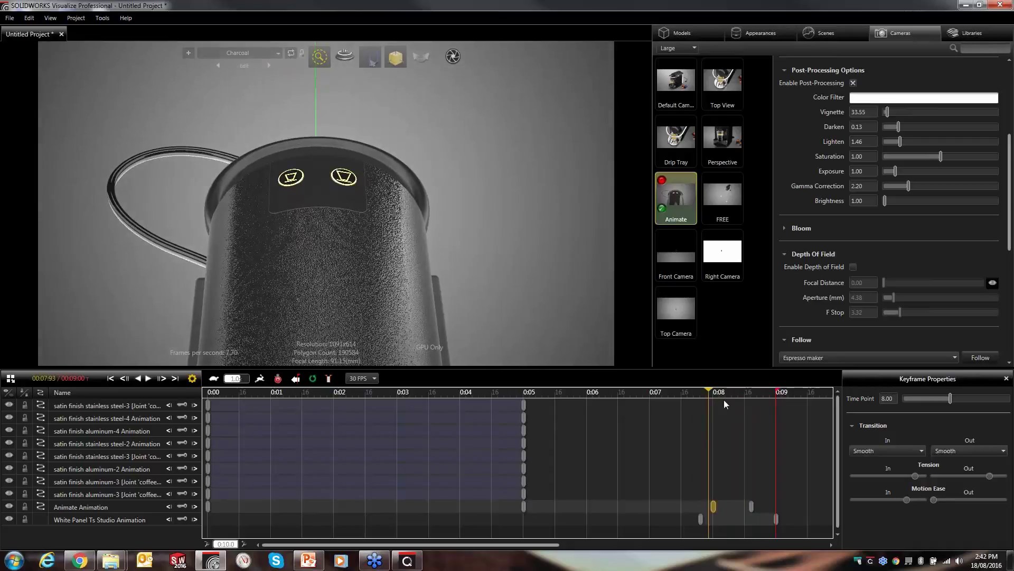
Add a keyframe for the amber led appearance at about 7.43 seconds.
click(732, 400)
drag(740, 400, 705, 402)
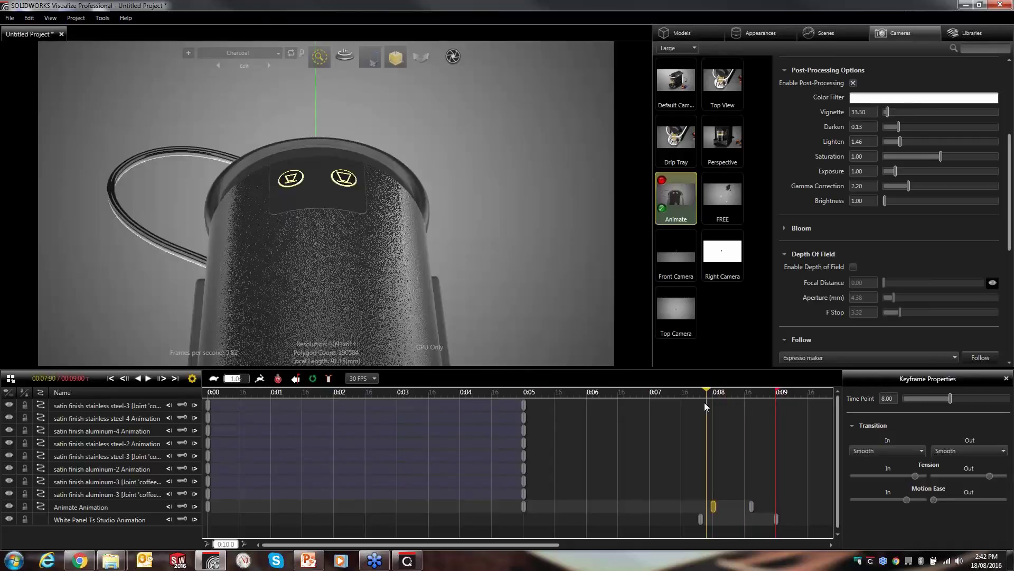
click(790, 34)
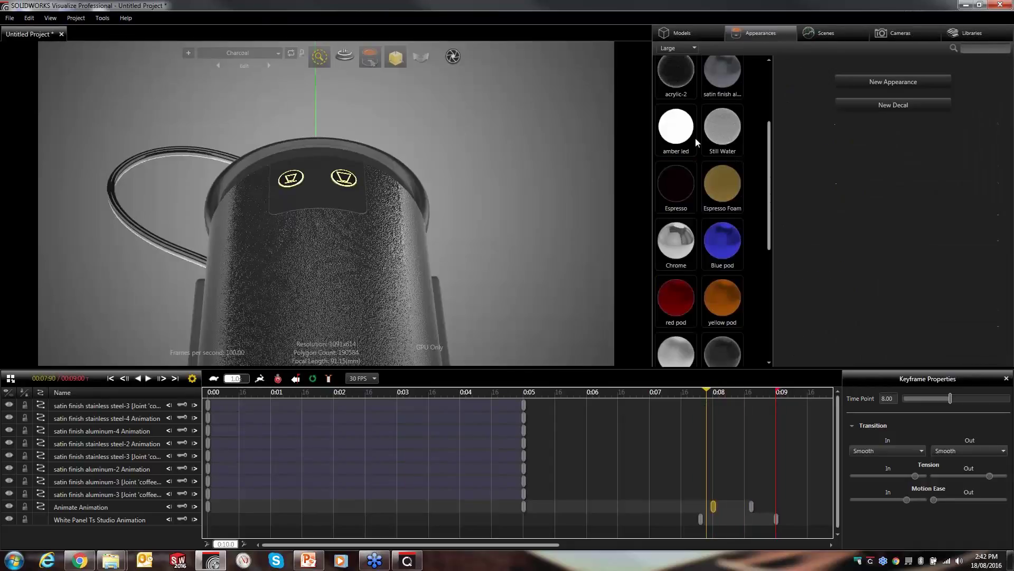
click(680, 139)
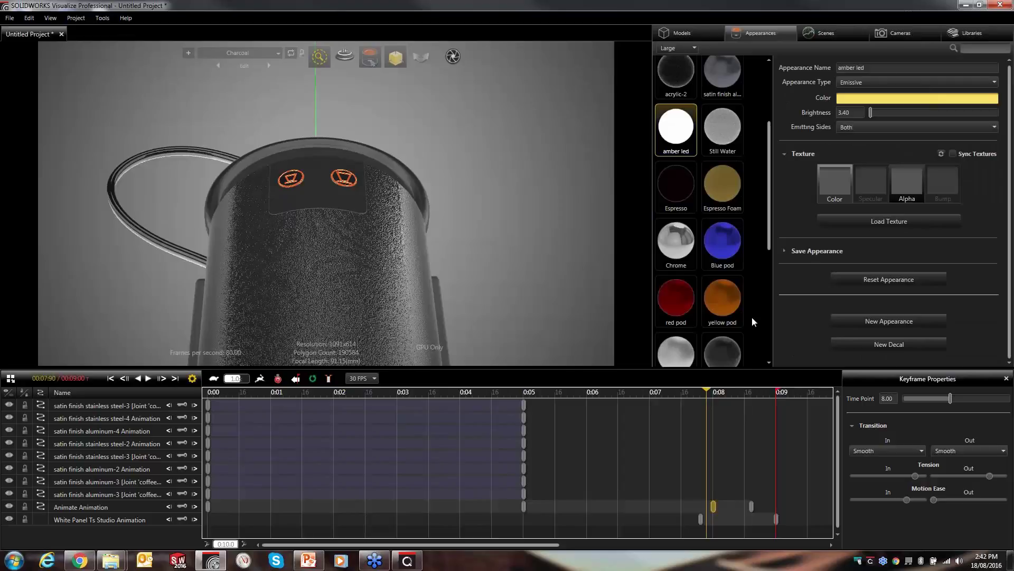
click(695, 397)
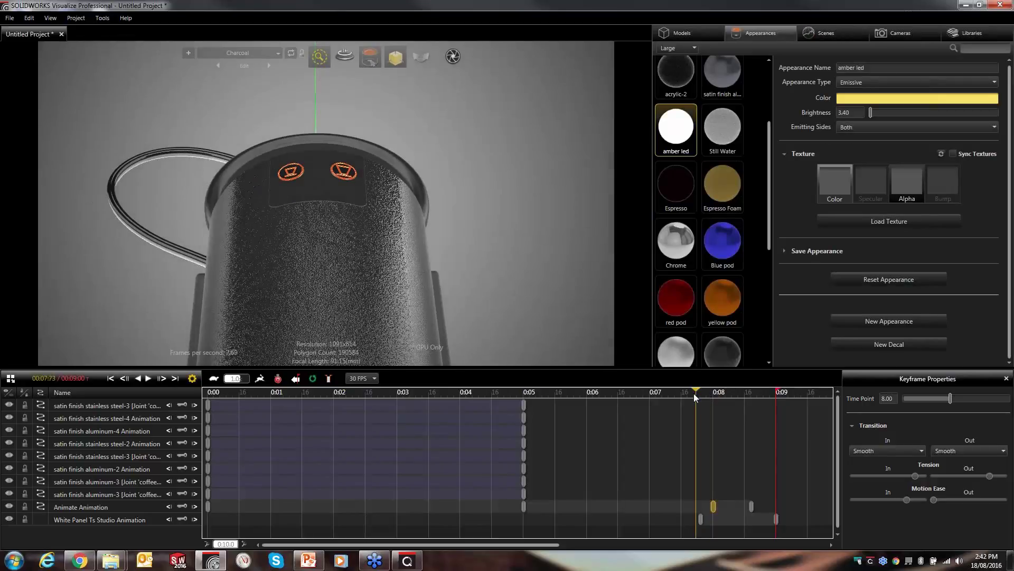
click(682, 396)
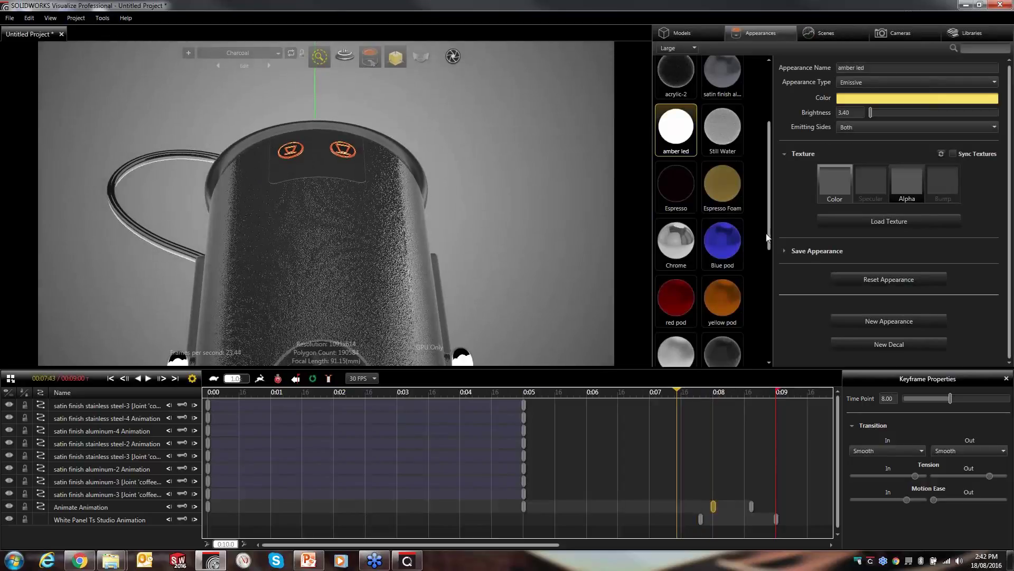
right_click(669, 138)
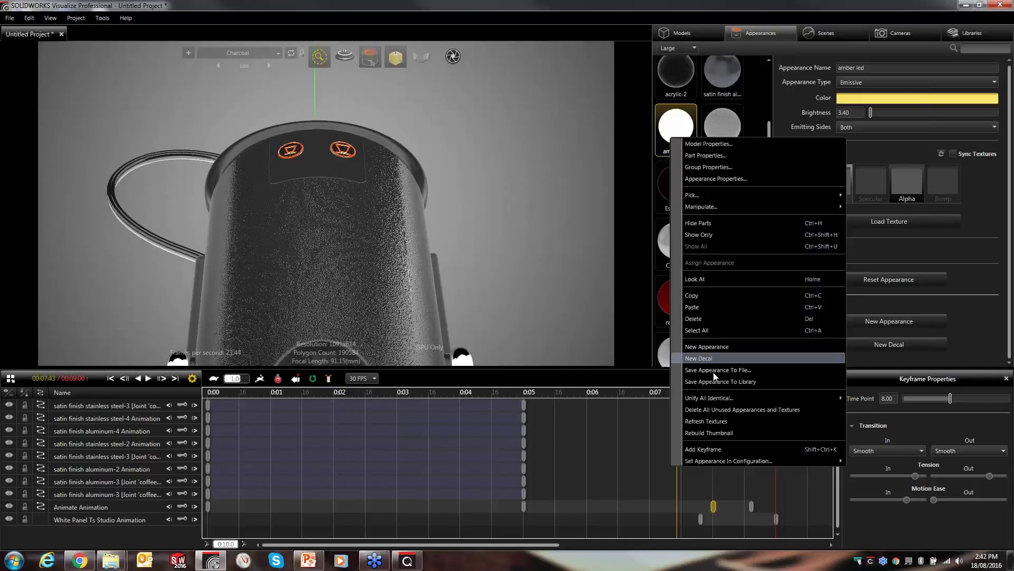
click(715, 448)
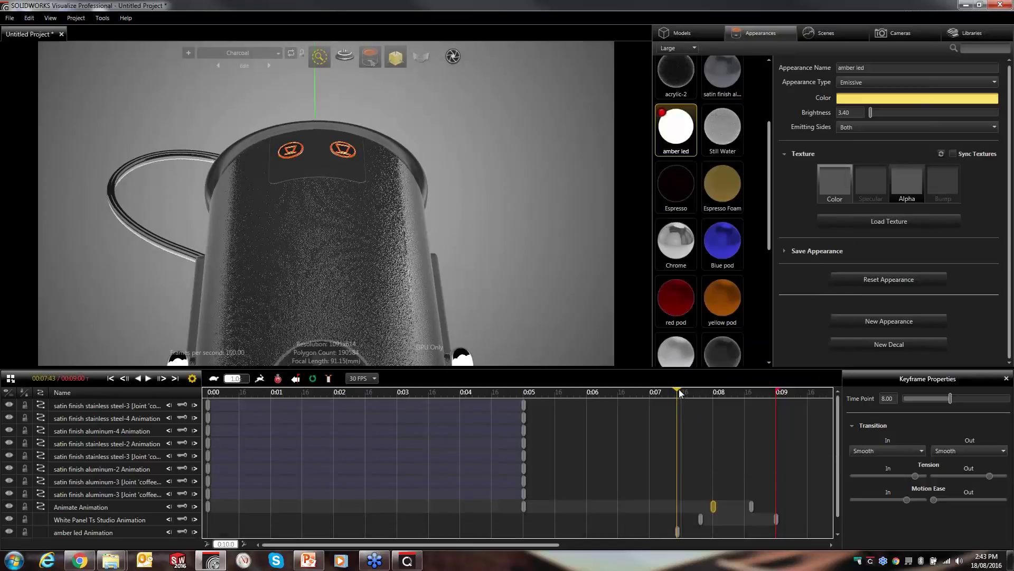
At 8.17 seconds, change the amber led color to pure red with hue 0, saturation 100 and value 100, then scrub back to the start.
drag(680, 393, 724, 394)
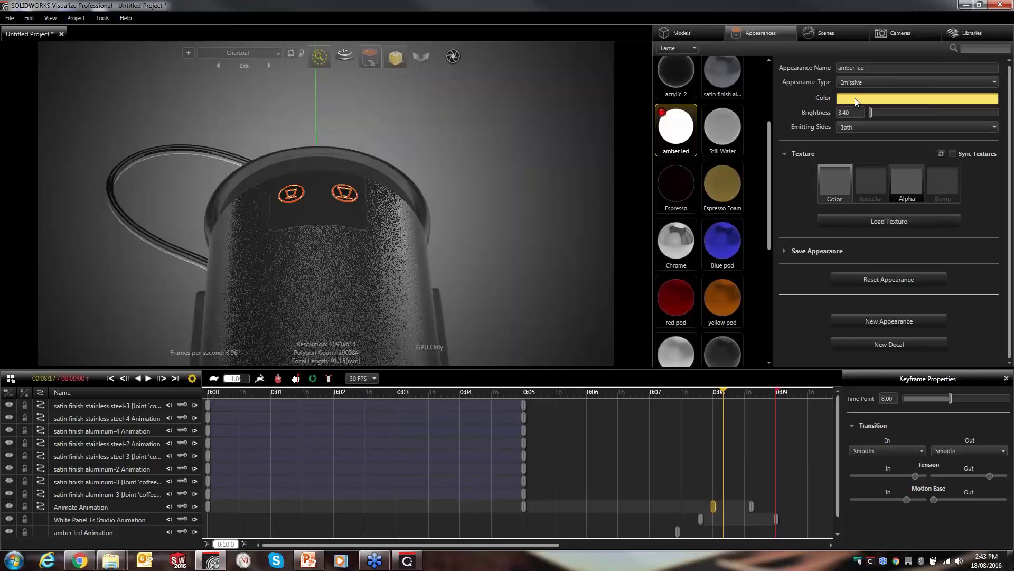
click(857, 100)
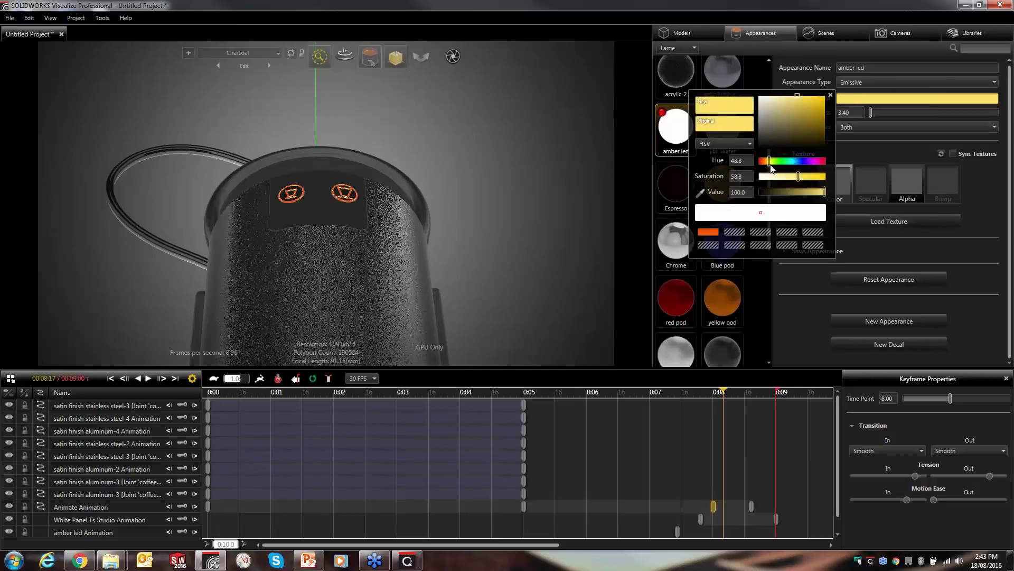
drag(763, 163, 749, 160)
drag(794, 106, 841, 97)
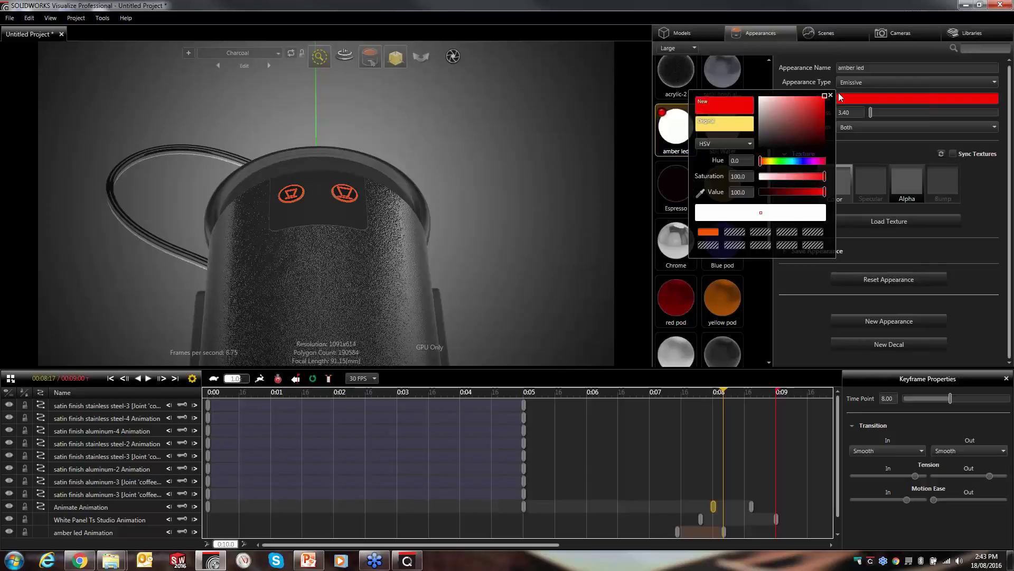
click(663, 186)
click(571, 220)
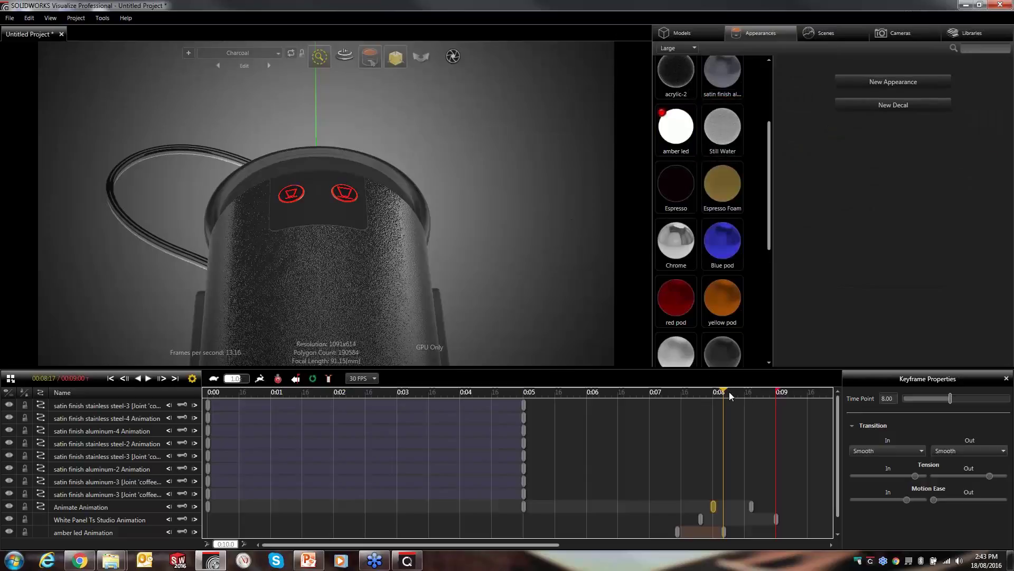
drag(725, 392, 178, 408)
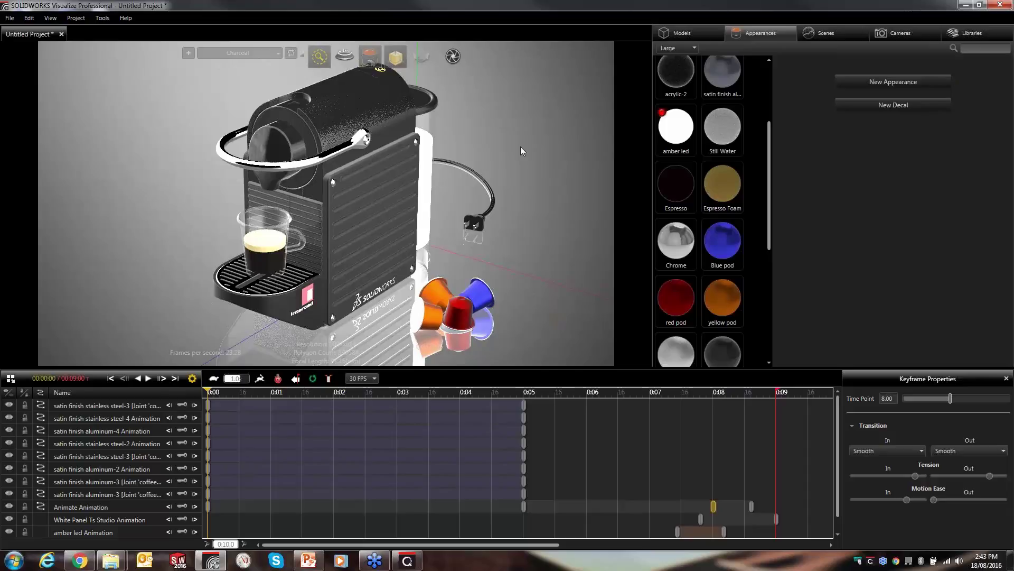
Switch to part selection and select the side panel, capsule container, espresso cup glass and cup support parts together.
click(348, 218)
ctrl+click(304, 218)
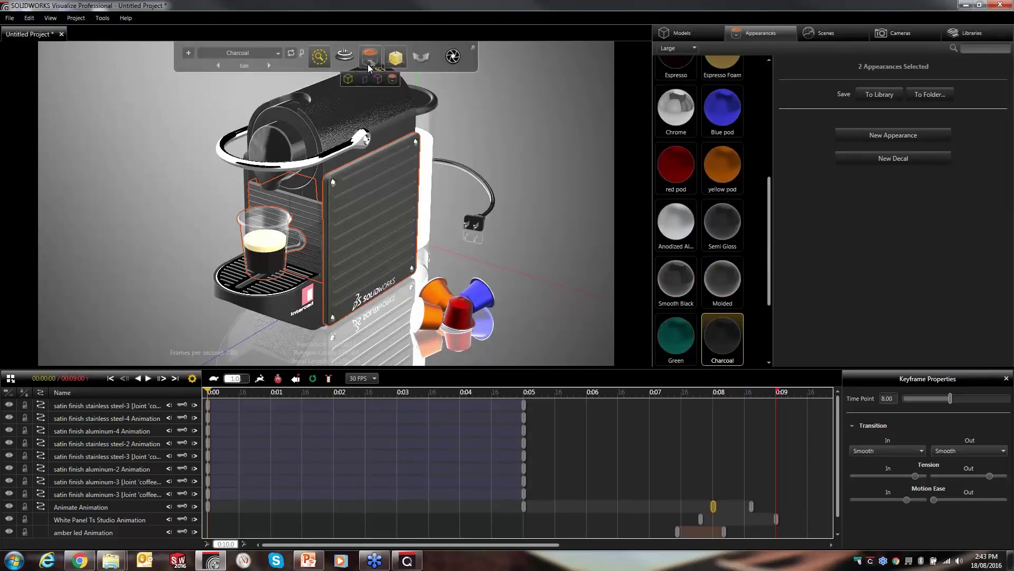
click(367, 64)
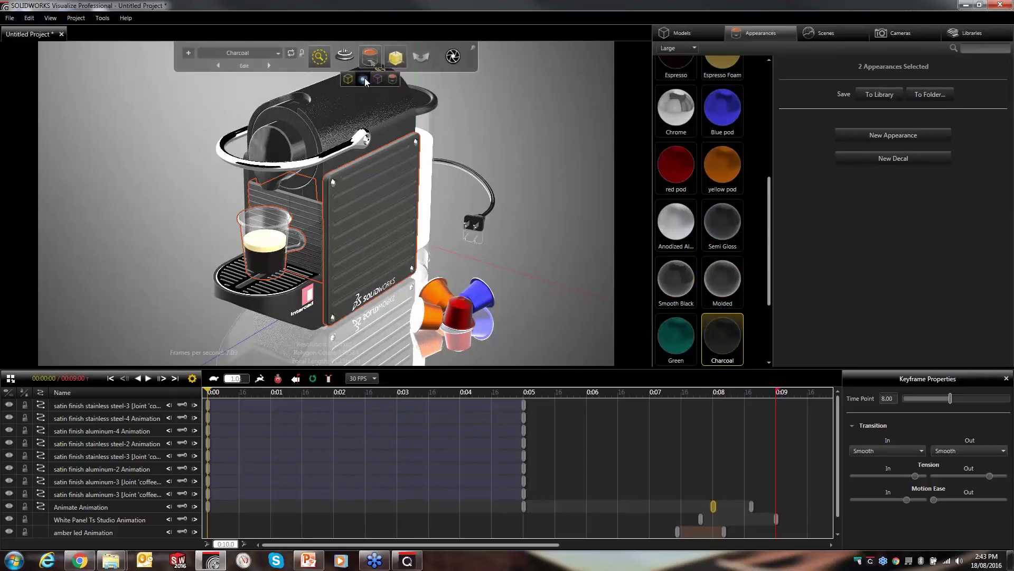
click(351, 205)
ctrl+click(274, 232)
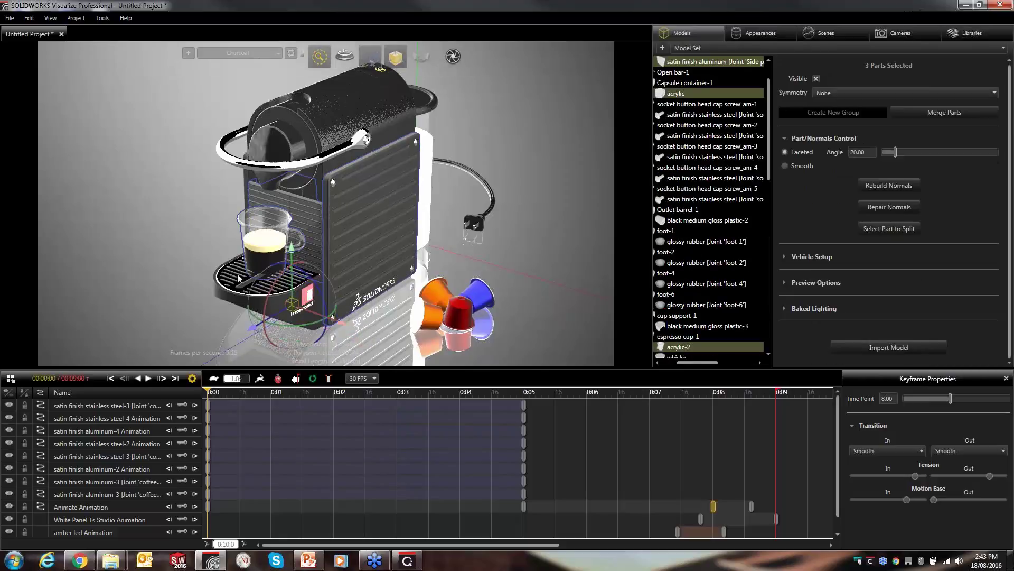
ctrl+click(238, 278)
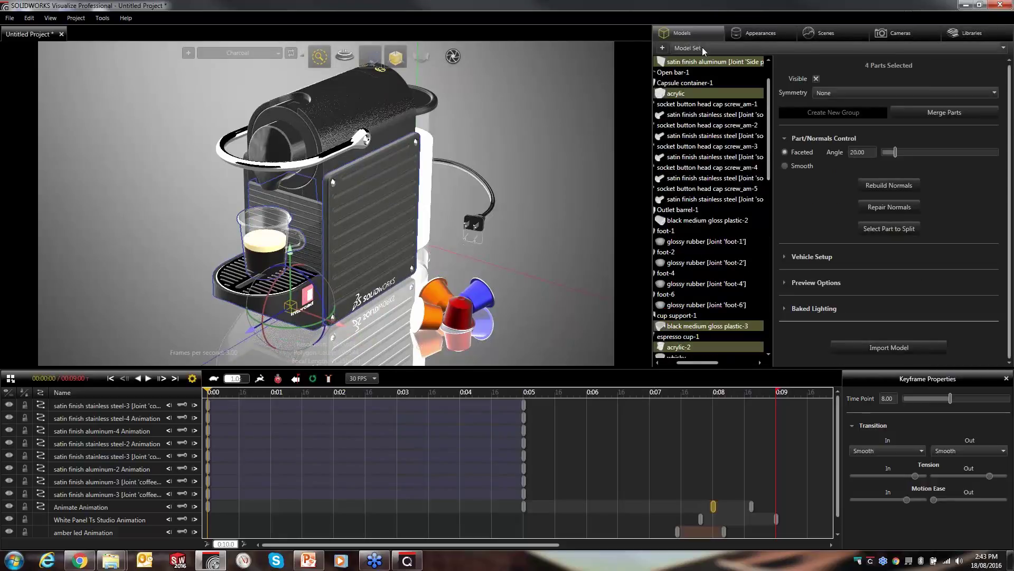
Bake Approximate Vertex lighting on the selected parts.
drag(711, 364, 668, 369)
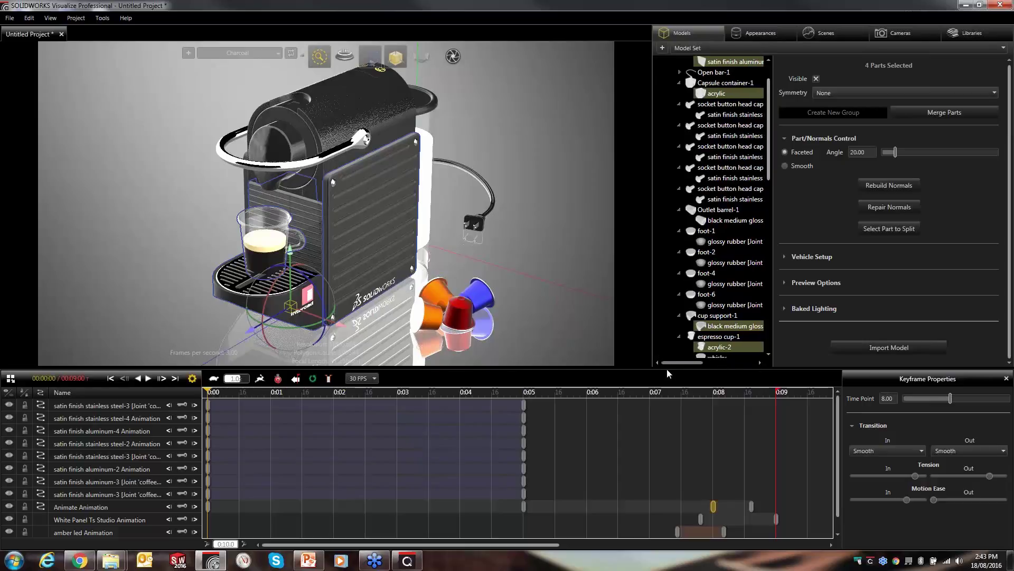
click(784, 309)
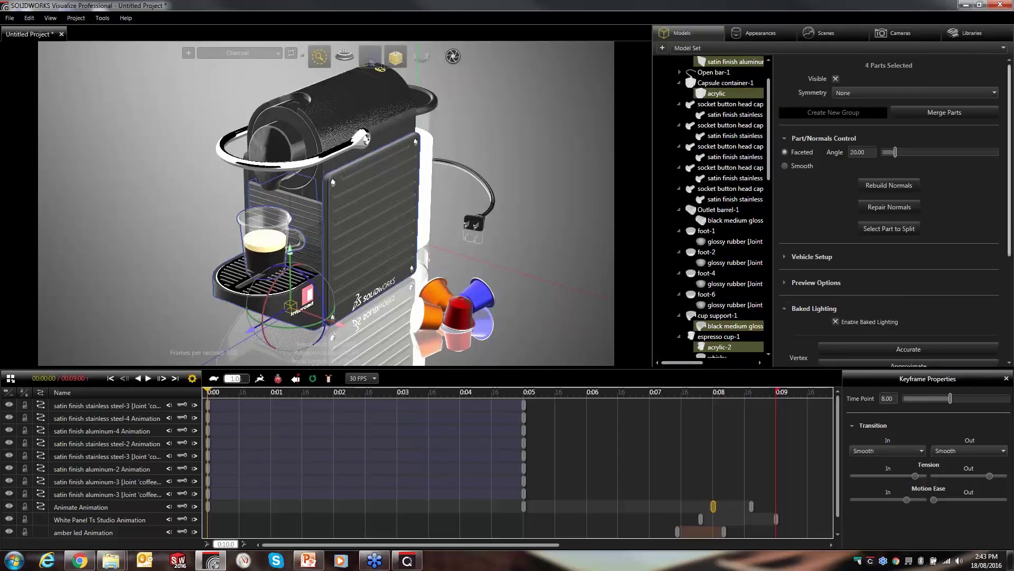
scroll(1008, 220, down, 3)
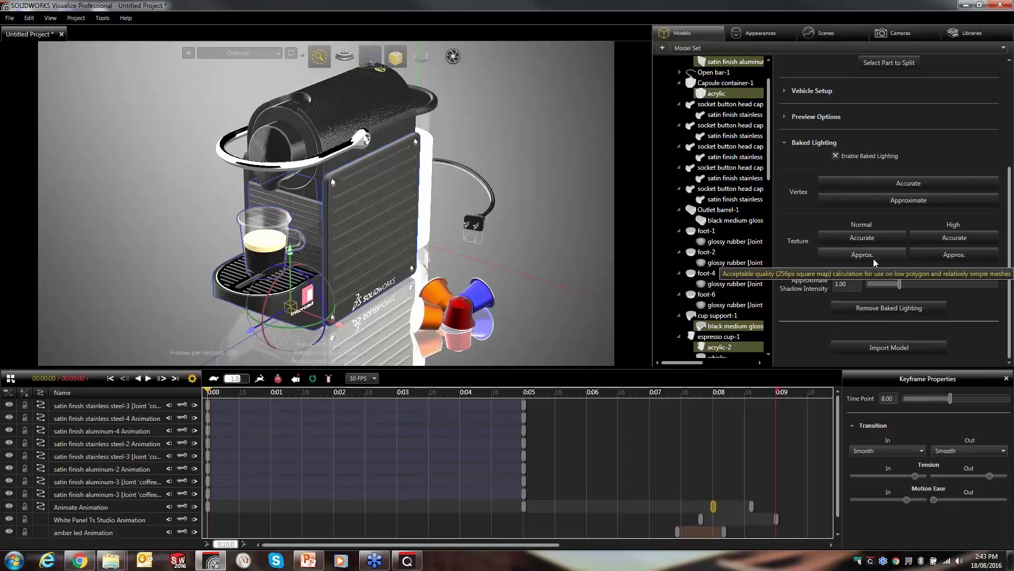
click(880, 201)
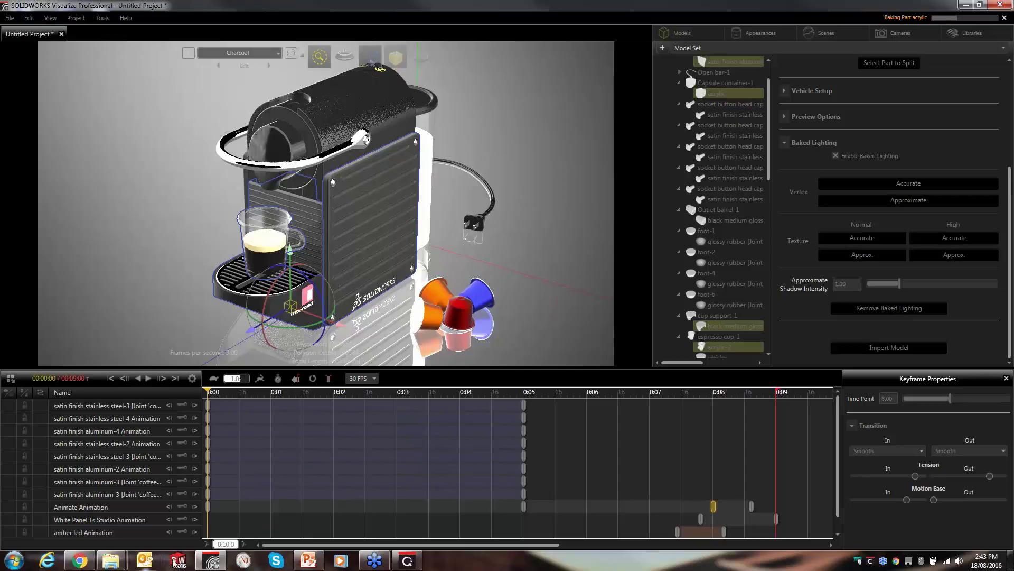
Switch to the PowerPoint webinar presentation, play Animation smooth.mp4 in VLC media player, and bring the video window fully into view.
mouse_move(310, 563)
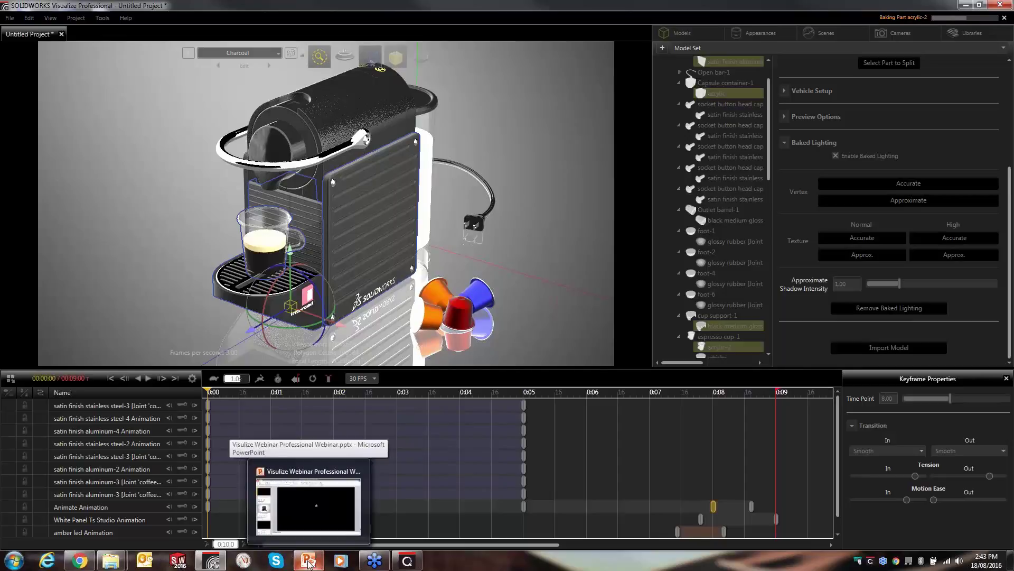
click(310, 563)
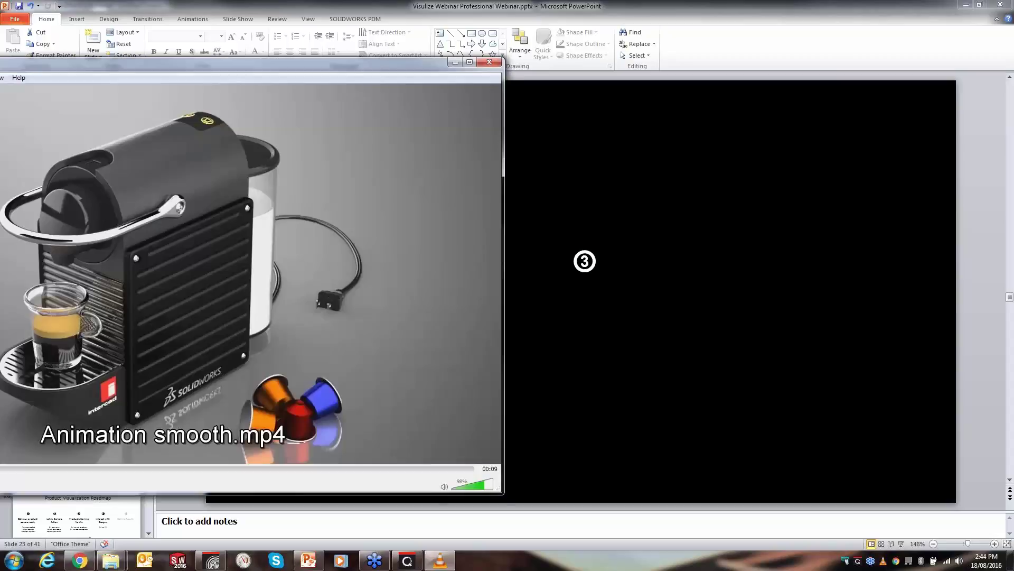
drag(354, 66, 590, 51)
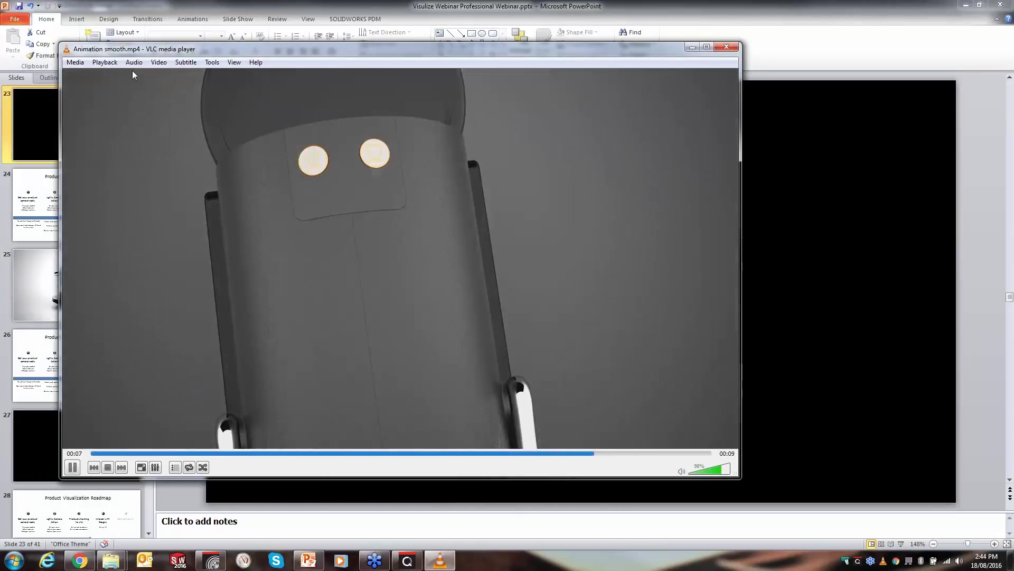
Reduce the video's playback speed with Slower, restart Animation smooth.mp4, and pause it near the beginning.
click(105, 61)
mouse_move(117, 130)
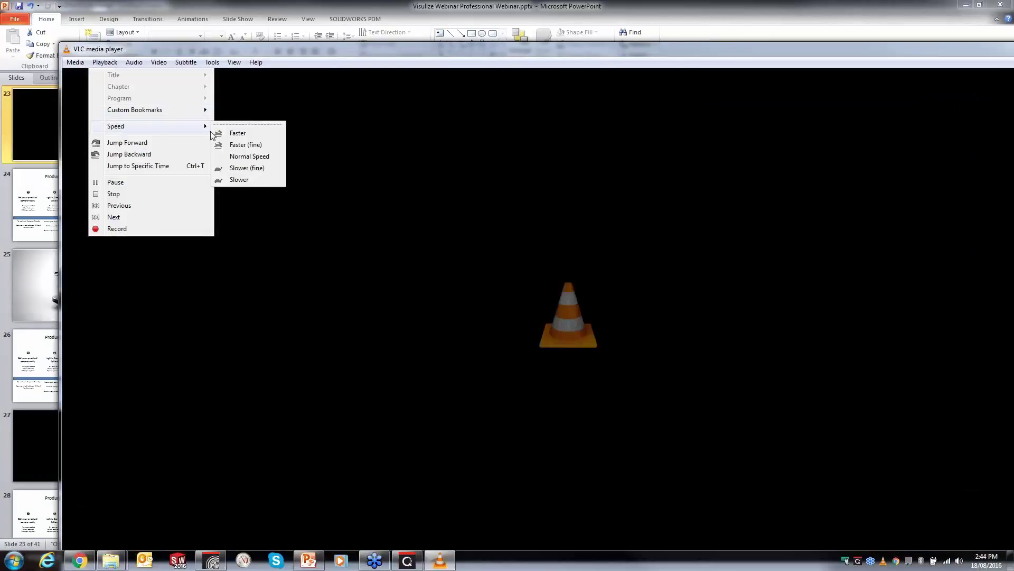
click(248, 179)
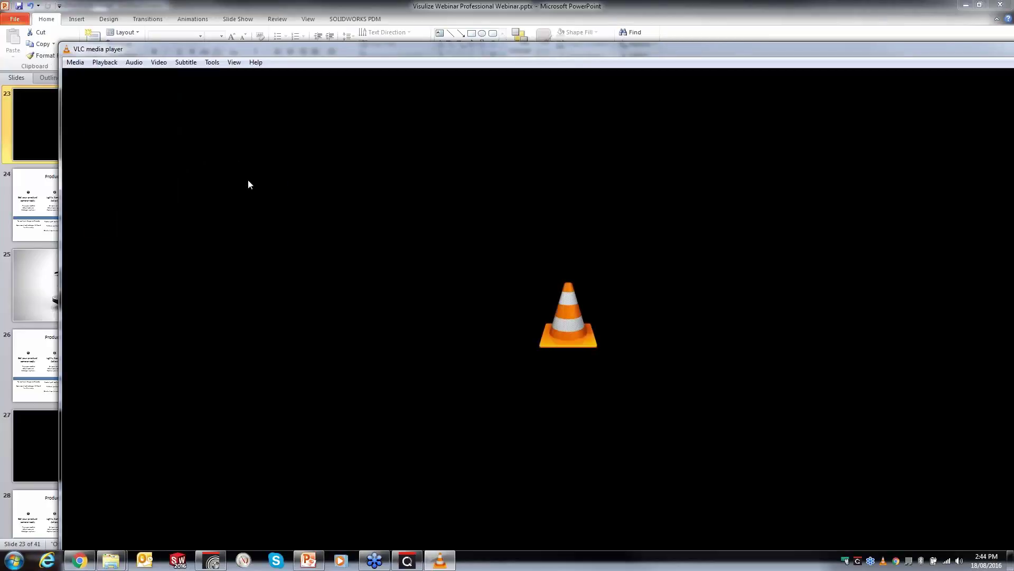
click(103, 62)
click(274, 144)
key(space)
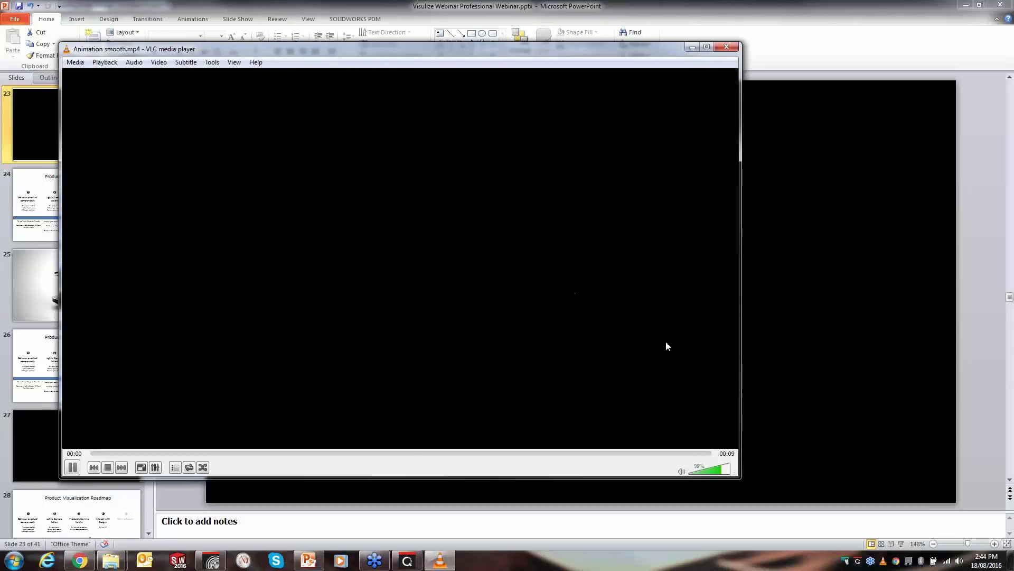
click(72, 467)
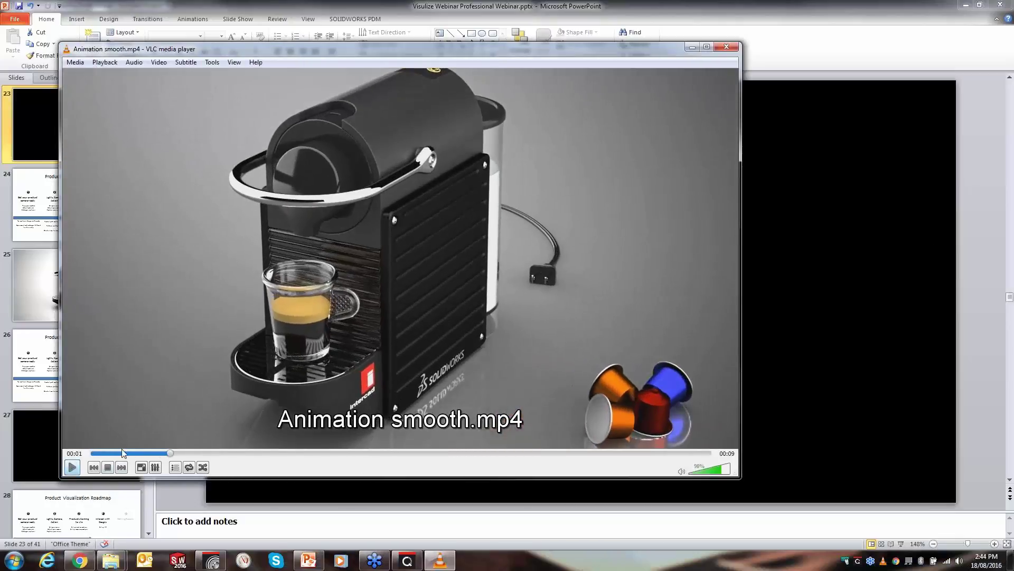
Slow the paused video to 0.50x and one fine increment further, rewind to the start, and play it through.
click(104, 61)
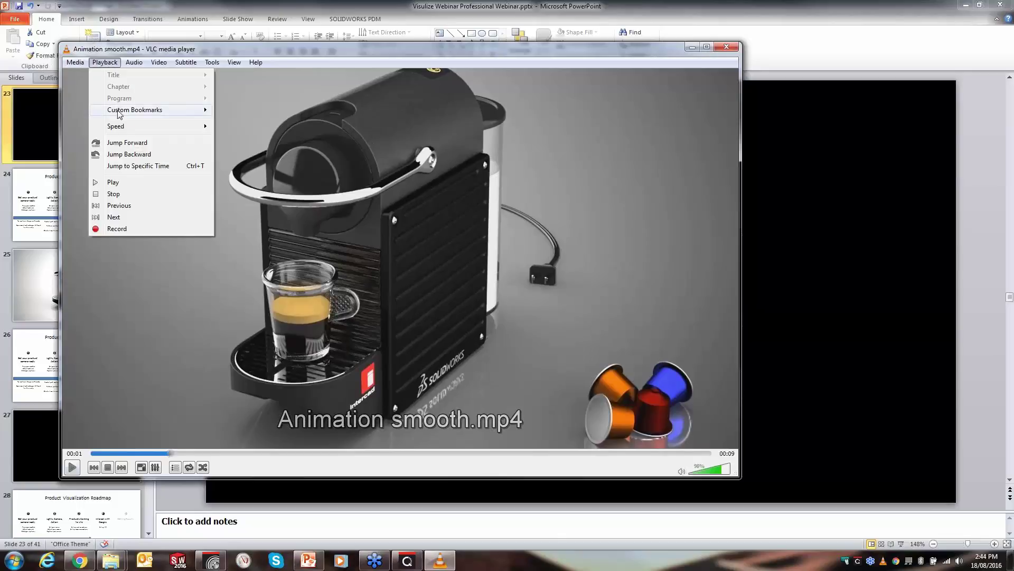
mouse_move(128, 127)
click(264, 167)
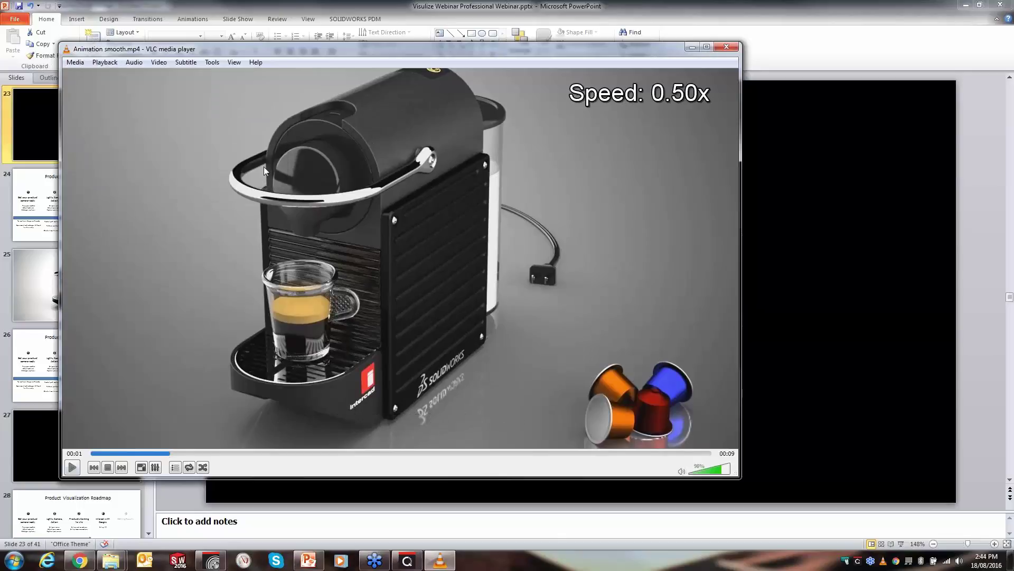
click(105, 62)
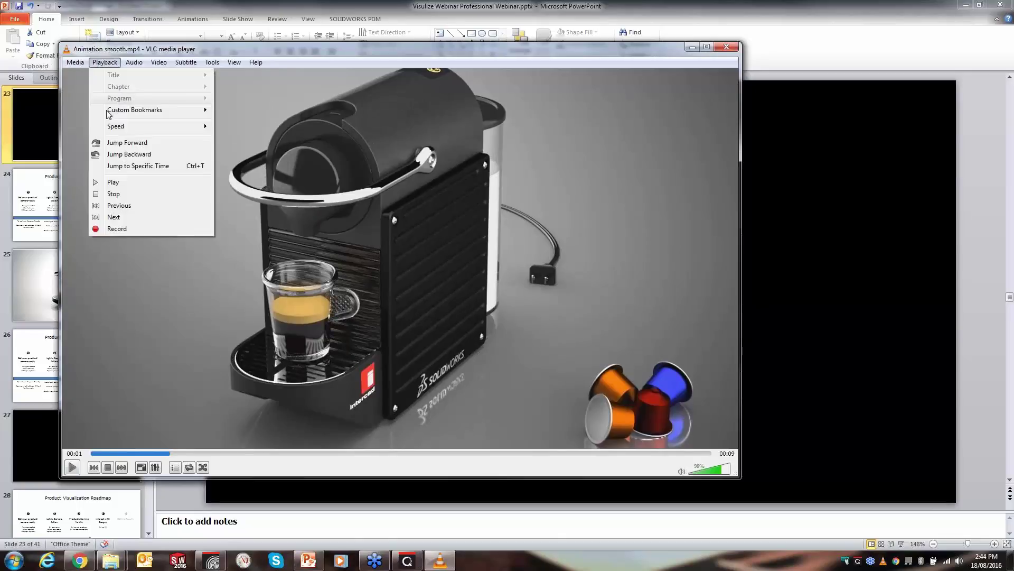
mouse_move(150, 127)
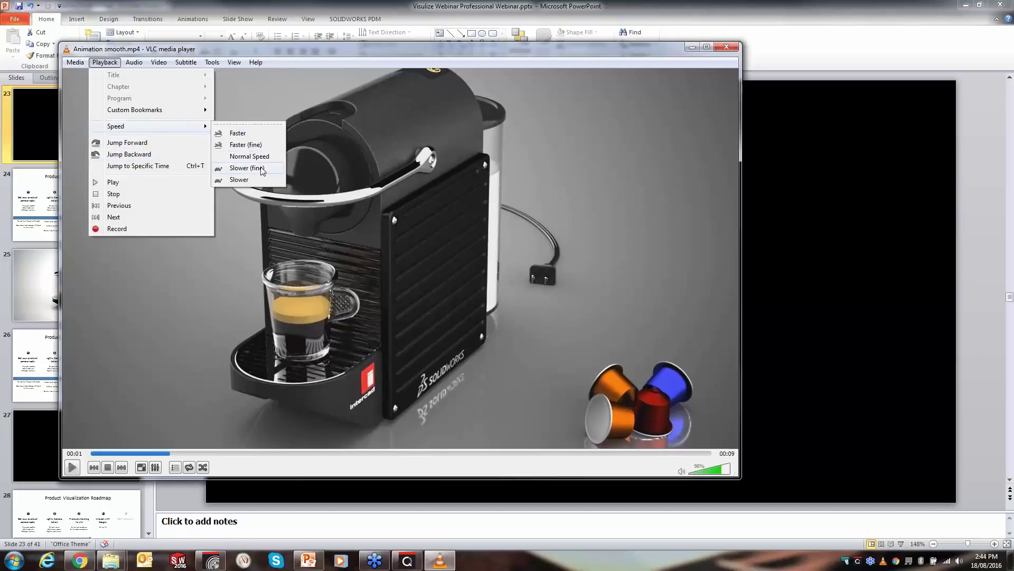
click(261, 166)
drag(170, 453, 90, 453)
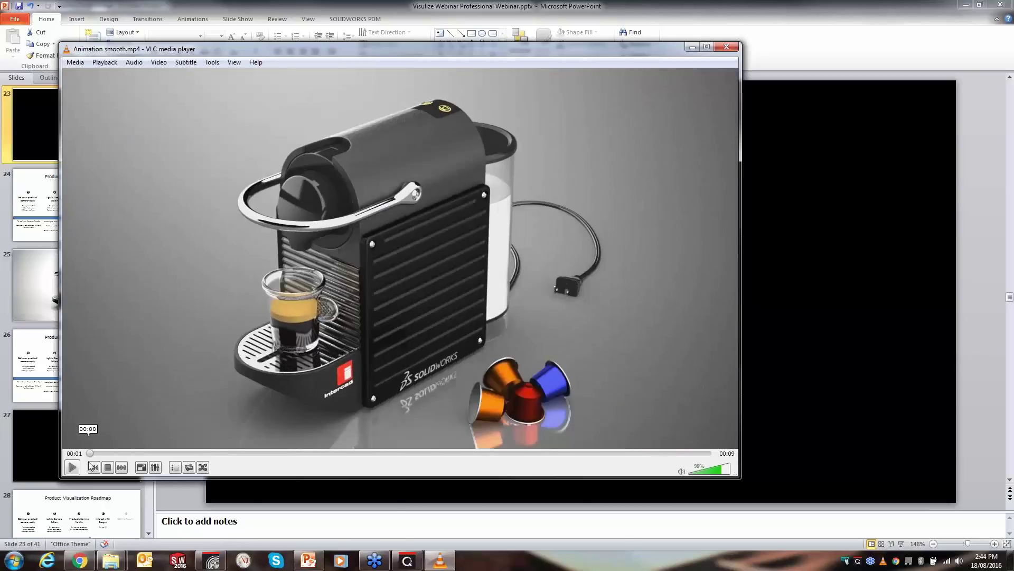
click(78, 467)
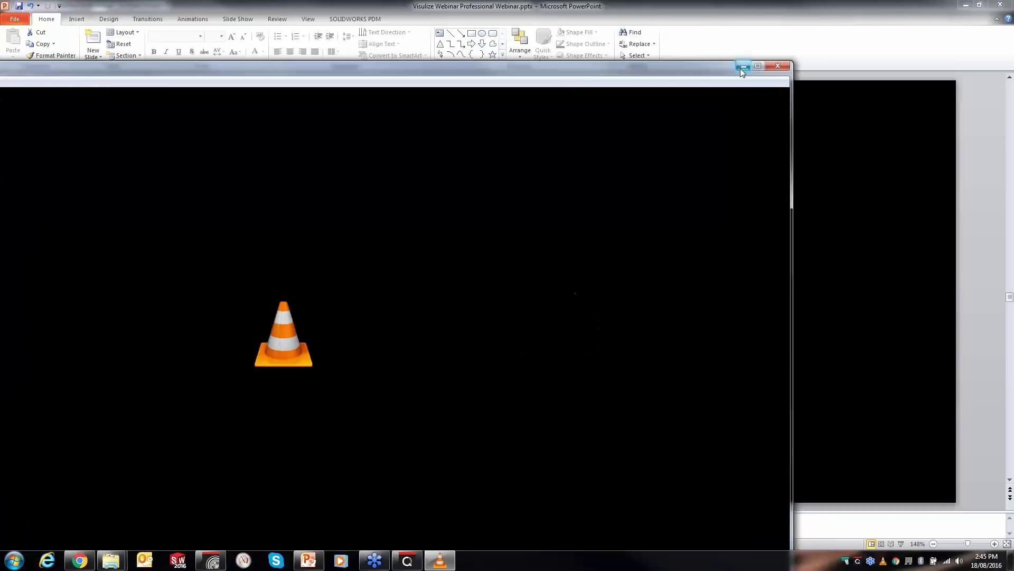
Close the video player, return from the presentation to SOLIDWORKS Visualize, and clear the part selection.
click(778, 65)
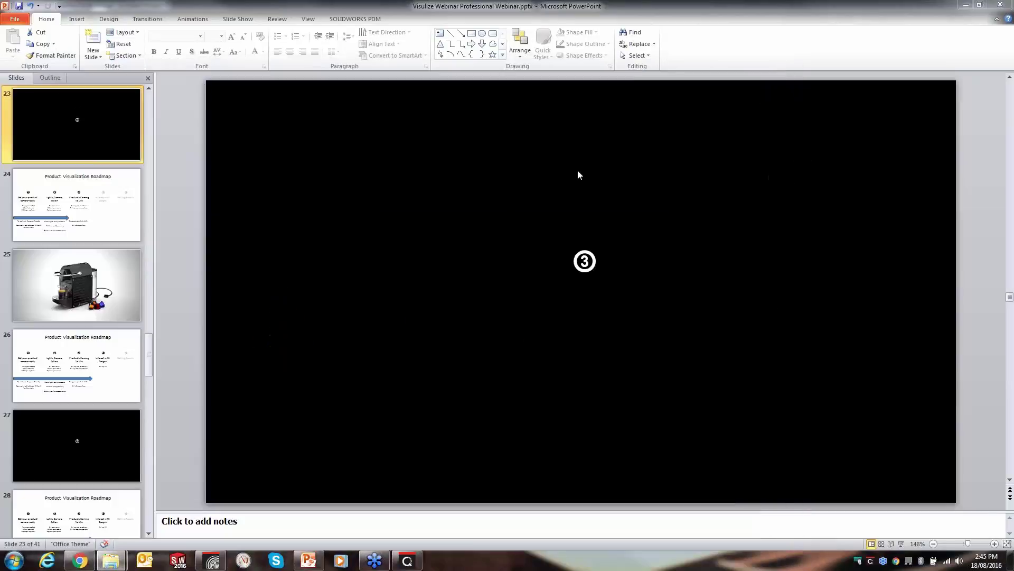
click(966, 4)
click(484, 155)
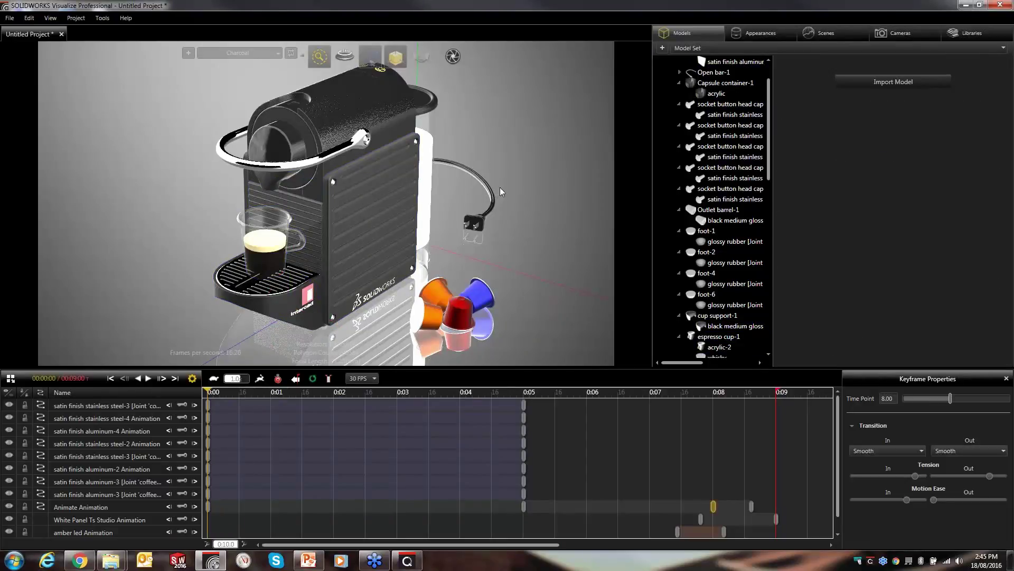
Review the animation output's render options, checking the Time Limit render mode and returning the mode to Quality.
mouse_move(448, 59)
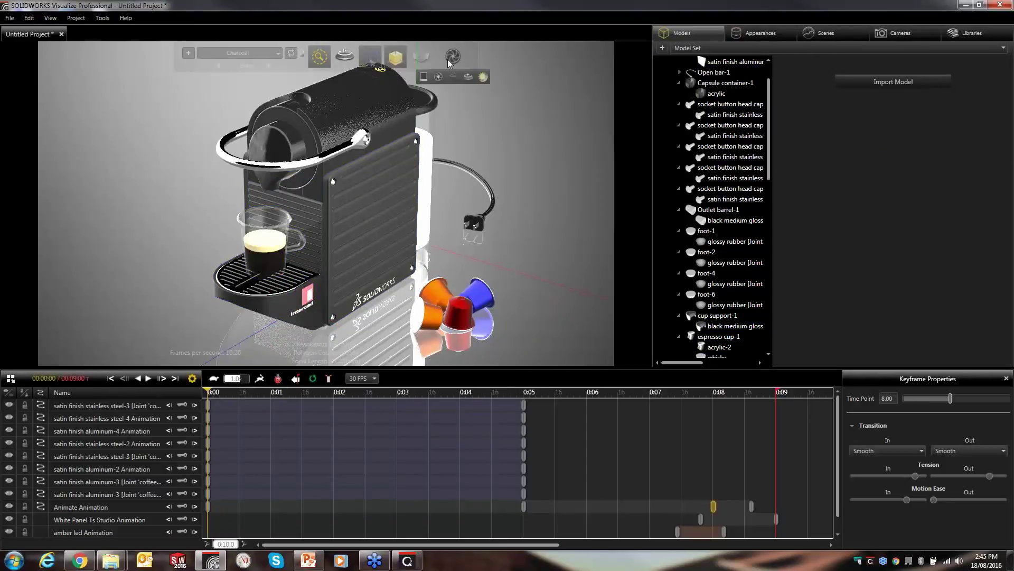
click(453, 57)
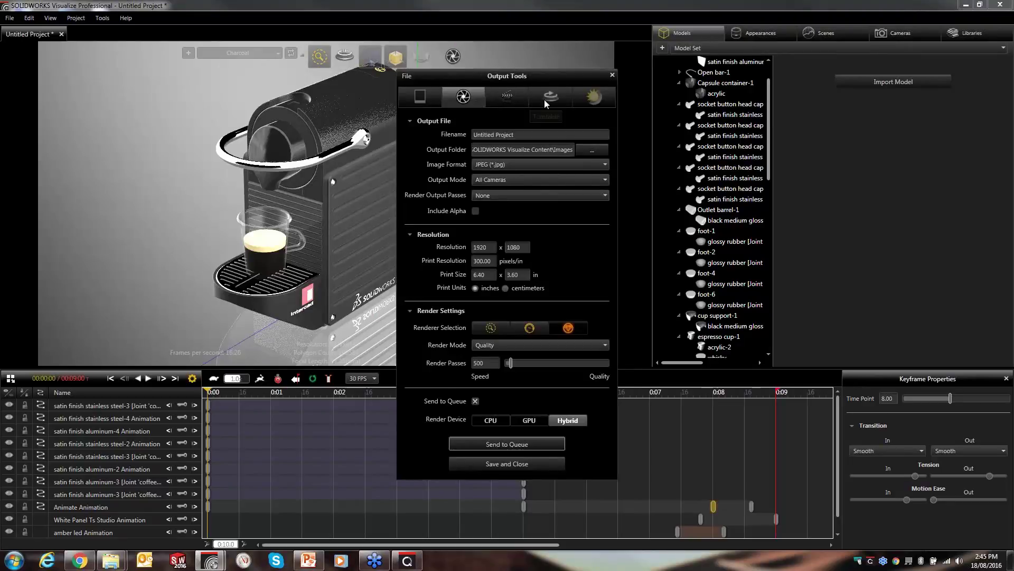
click(504, 99)
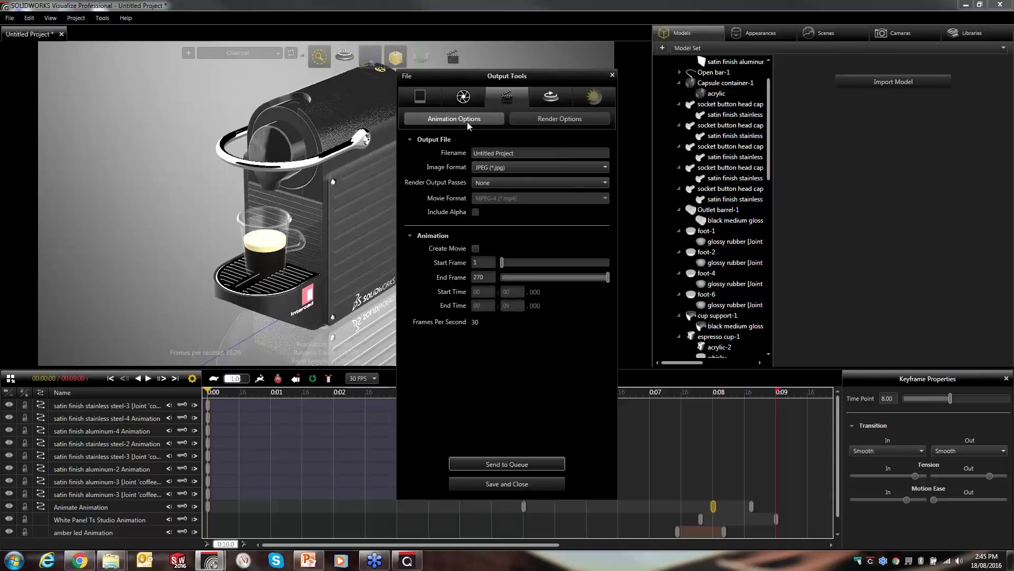
click(552, 119)
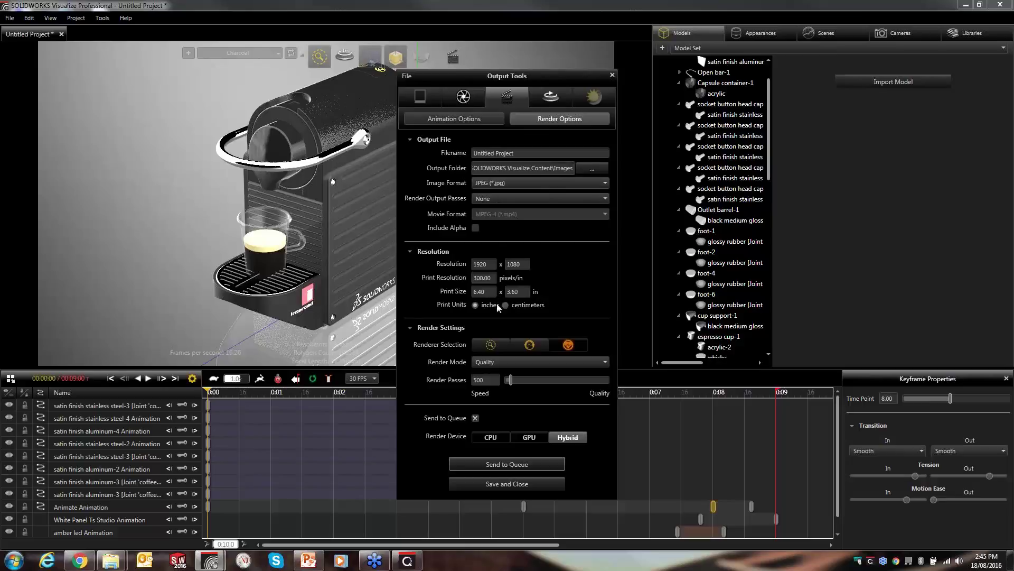
click(496, 364)
click(495, 383)
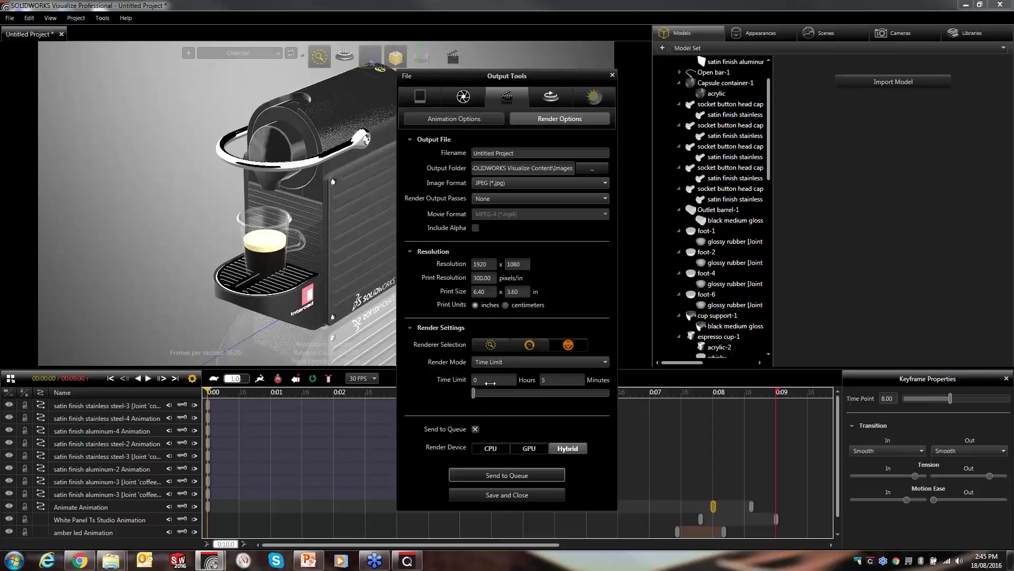
click(491, 376)
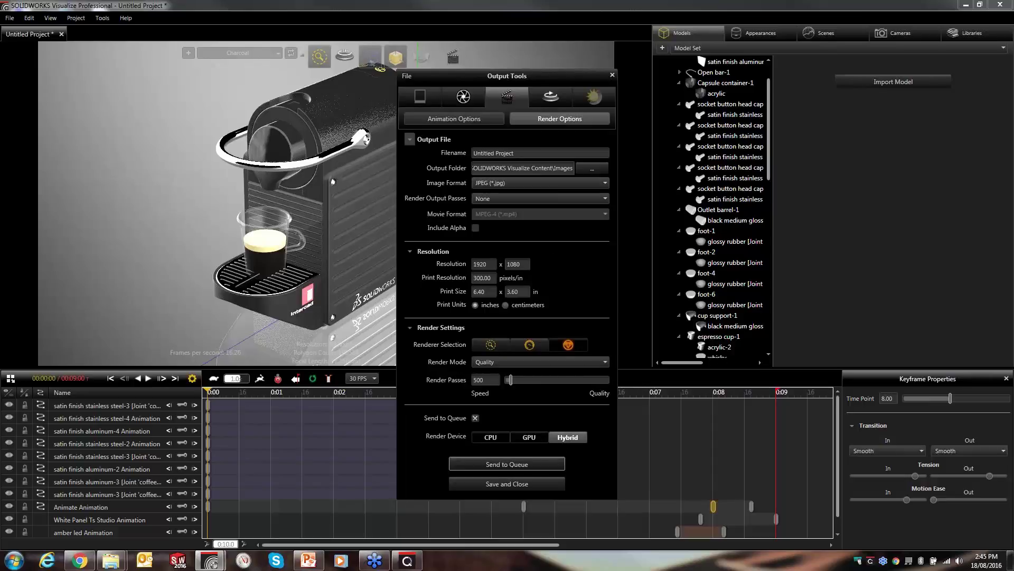
Enable Create Movie in the animation output options, keeping MPEG-4 (*.mp4) as the movie format.
click(477, 122)
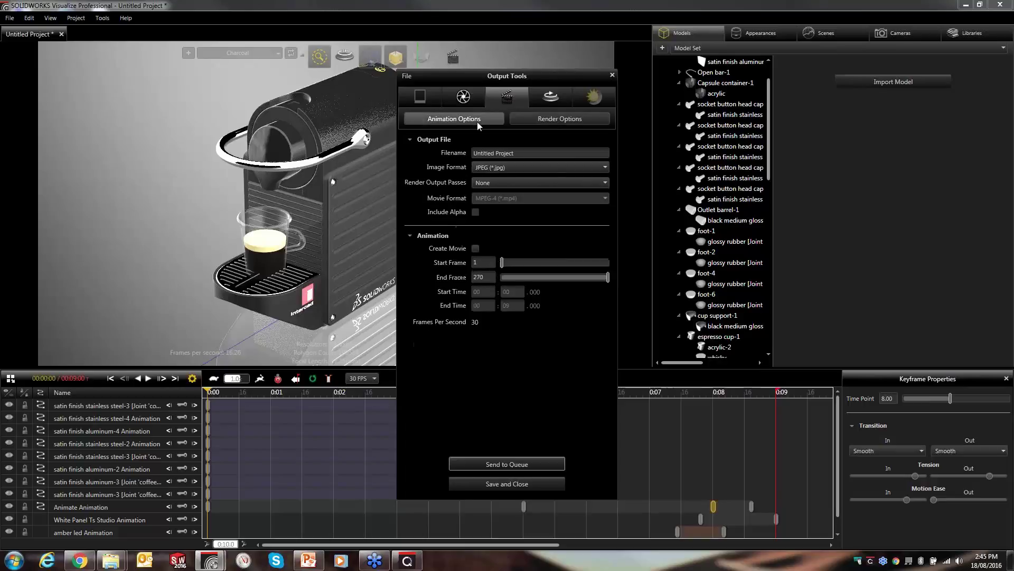
click(475, 248)
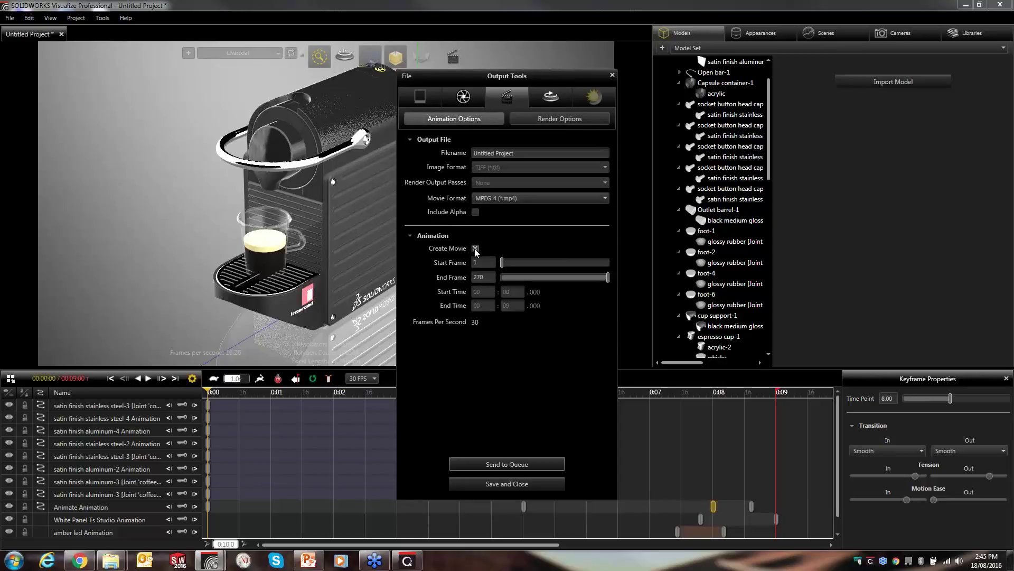
click(490, 198)
click(490, 197)
Review the turntable and sun study output options, and close the output settings.
click(555, 98)
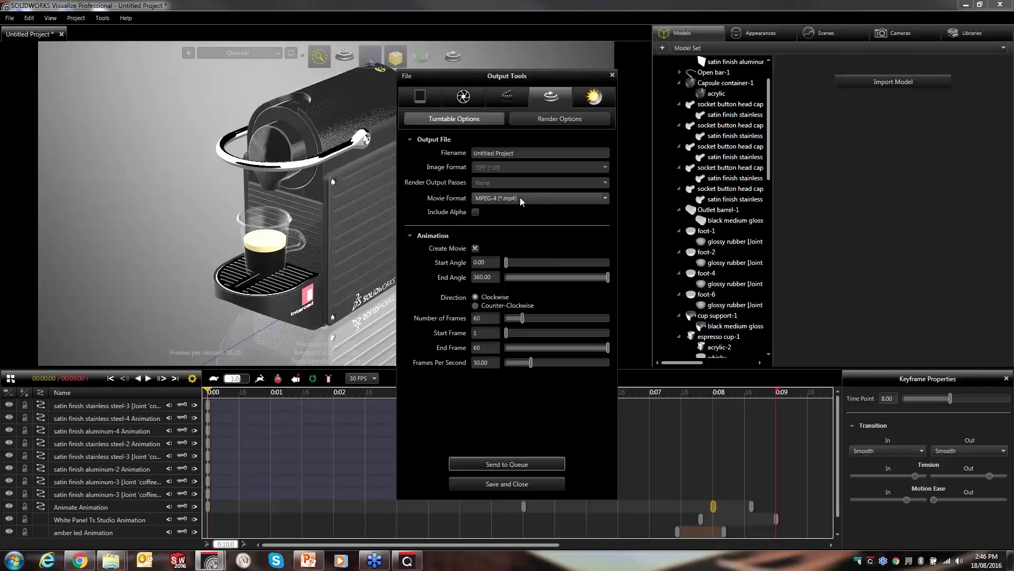
click(594, 100)
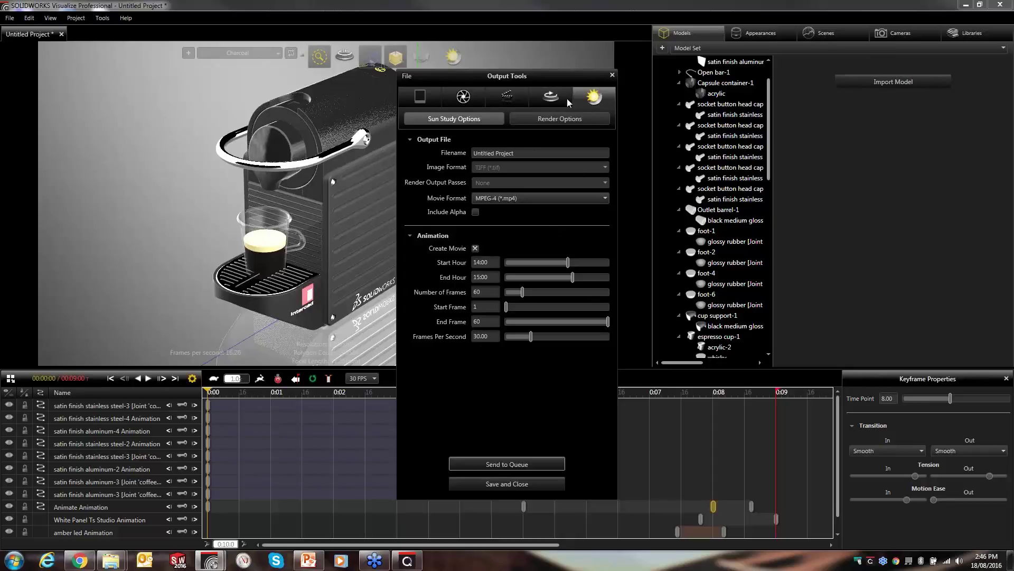
click(507, 464)
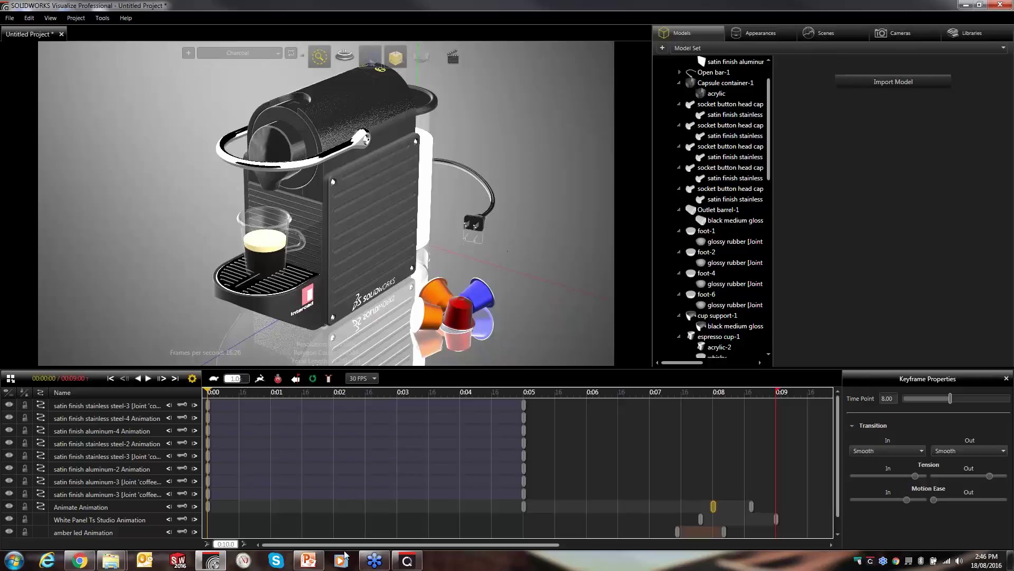
Switch to PowerPoint, present the roadmap slides through section 4, and return to SOLIDWORKS Visualize.
click(308, 560)
key(shift+F5)
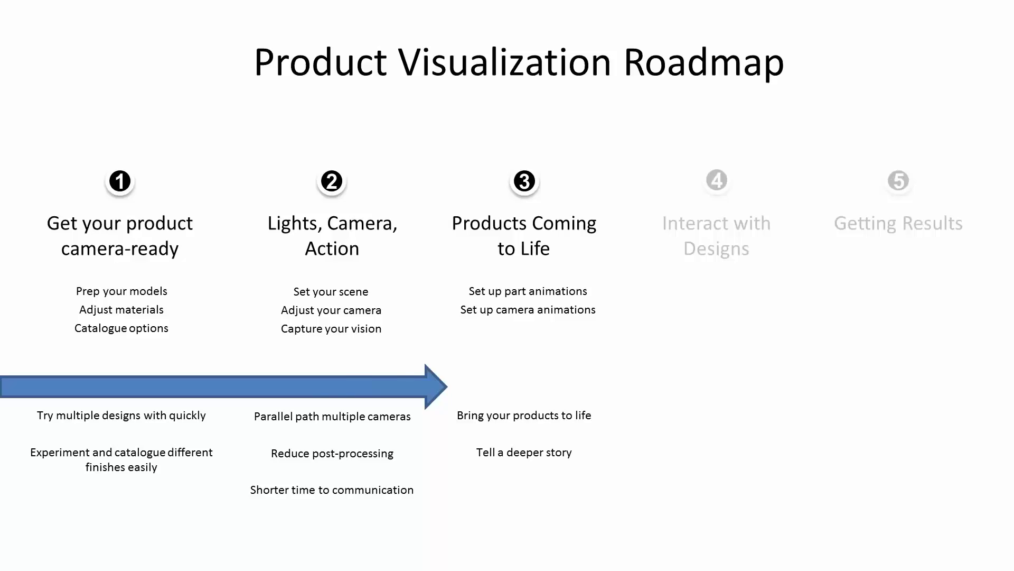
key(Right)
key(Right)
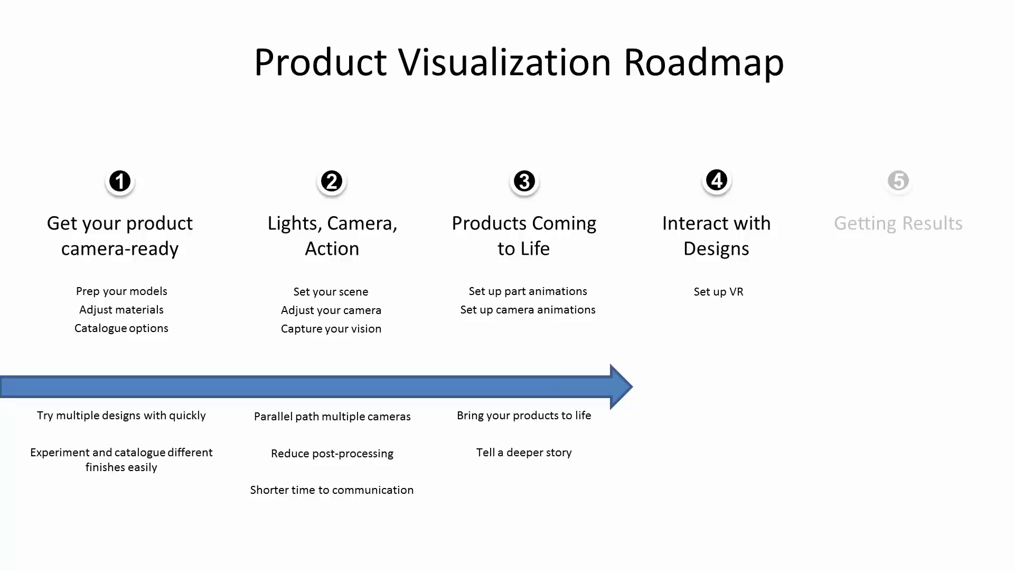
key(Right)
key(Escape)
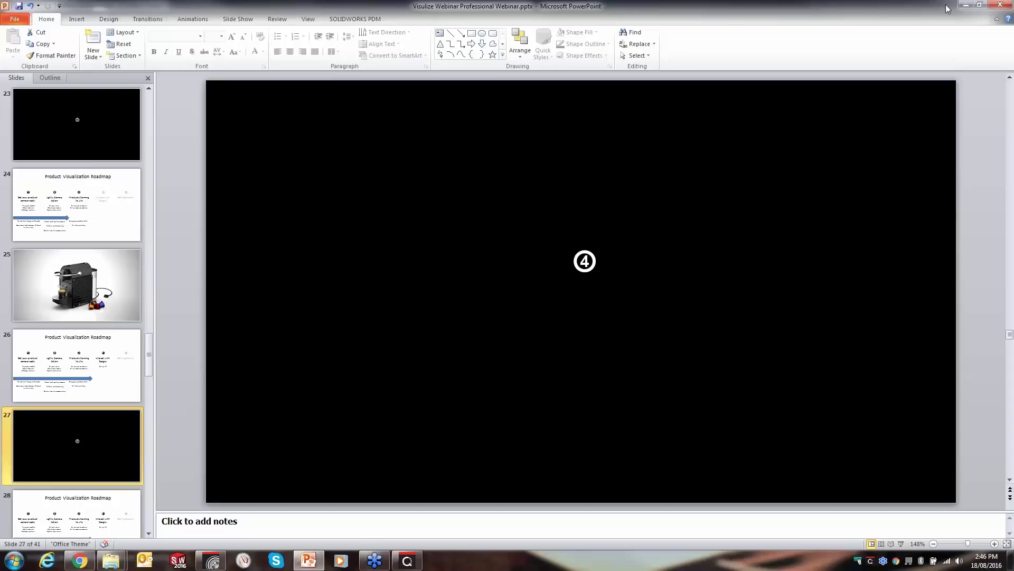
click(966, 5)
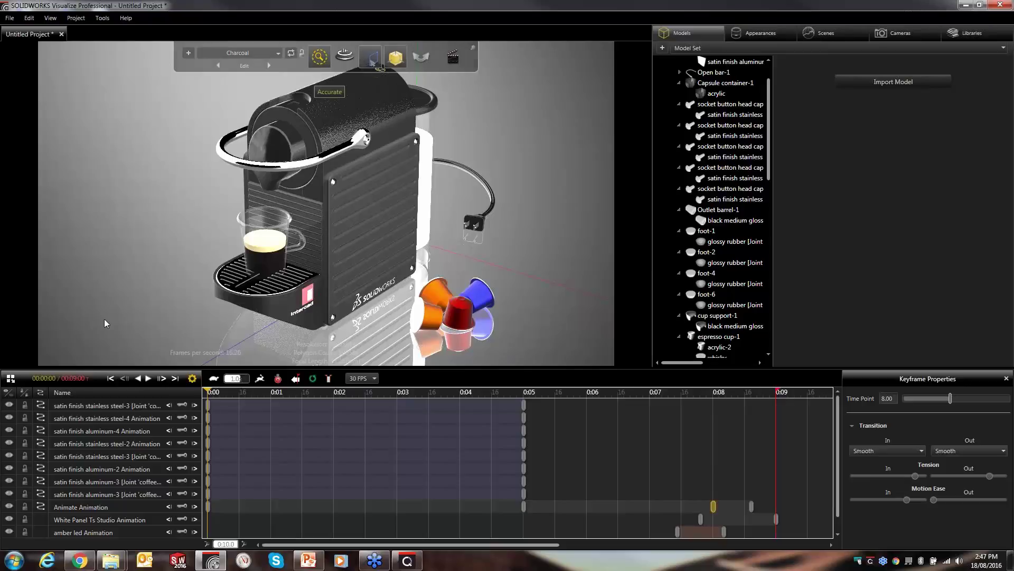
Switch the viewport to the Fast renderer and delete the Front, Right and Top cameras.
mouse_move(319, 59)
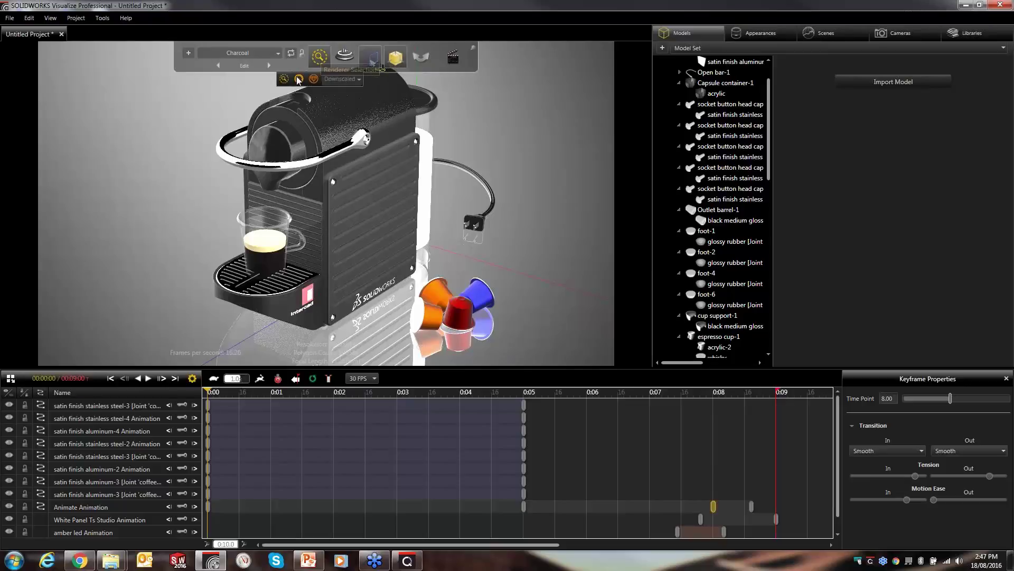
click(299, 79)
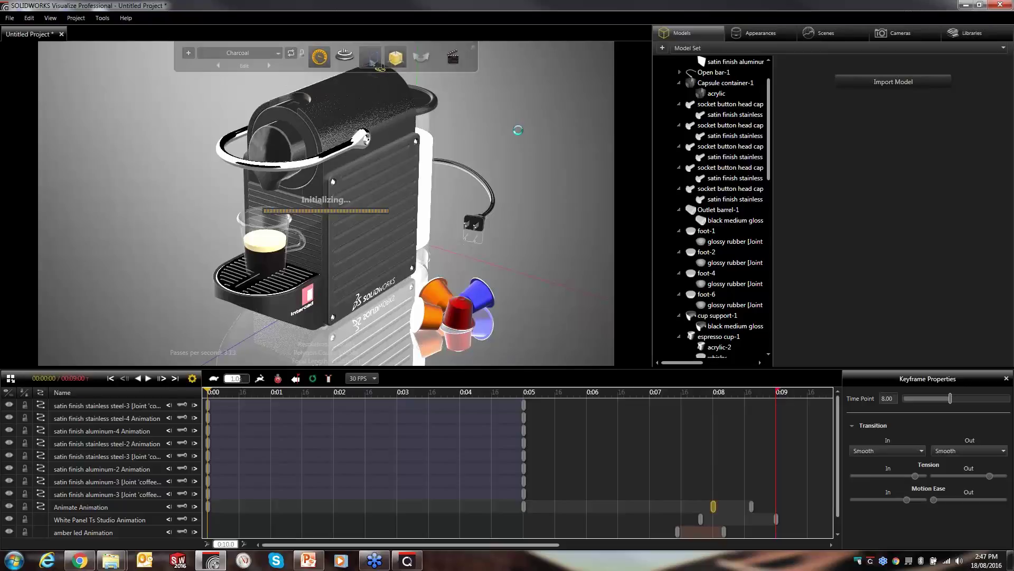
click(885, 34)
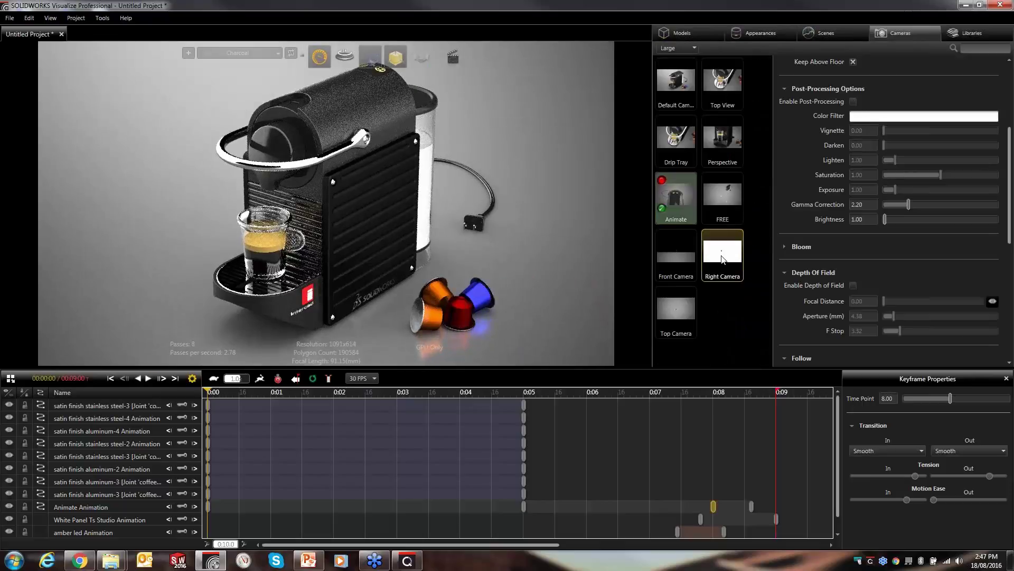
ctrl+click(687, 261)
key(Delete)
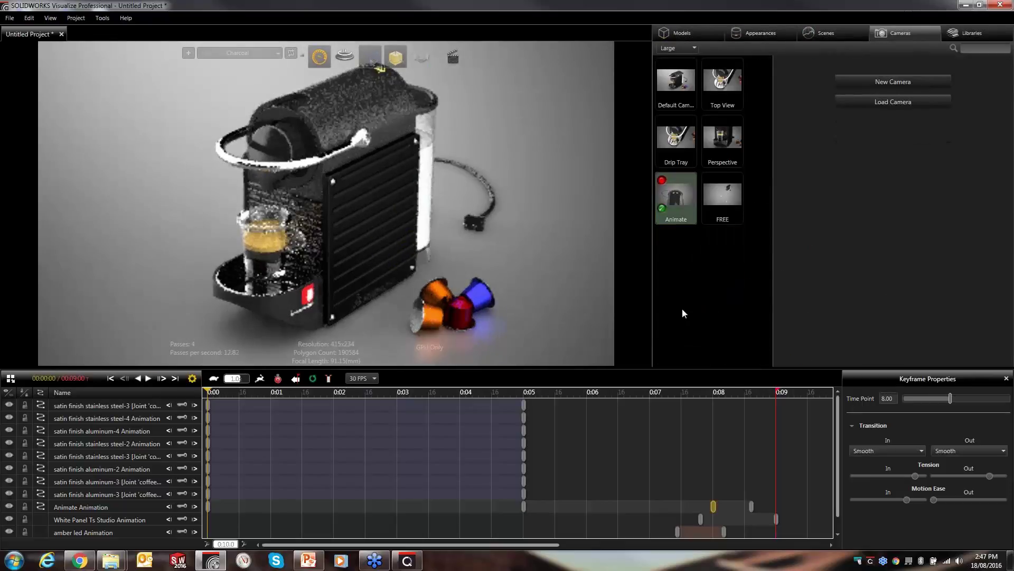
Activate the default camera, duplicate it, and name the copy VR.
click(684, 84)
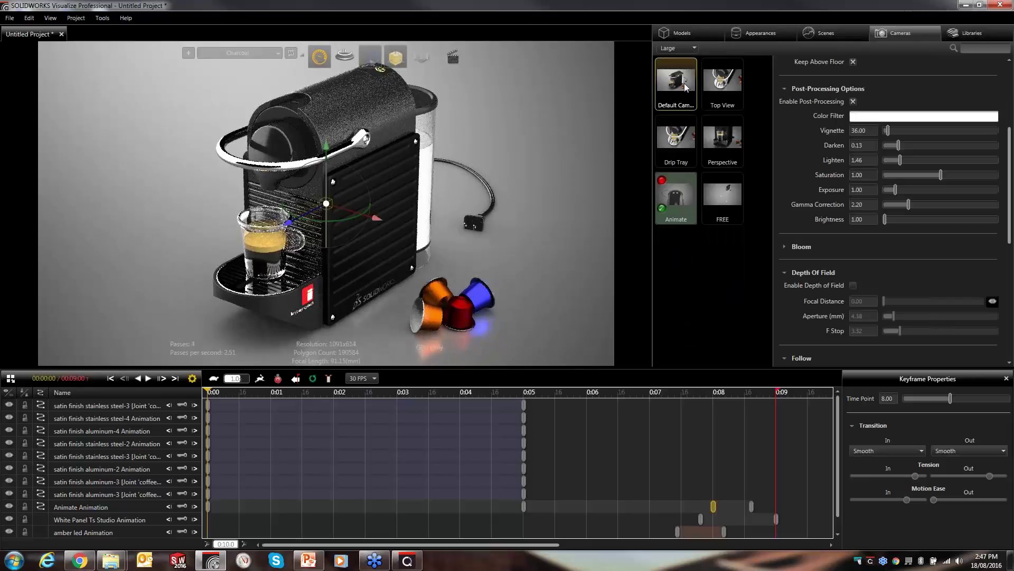
click(679, 92)
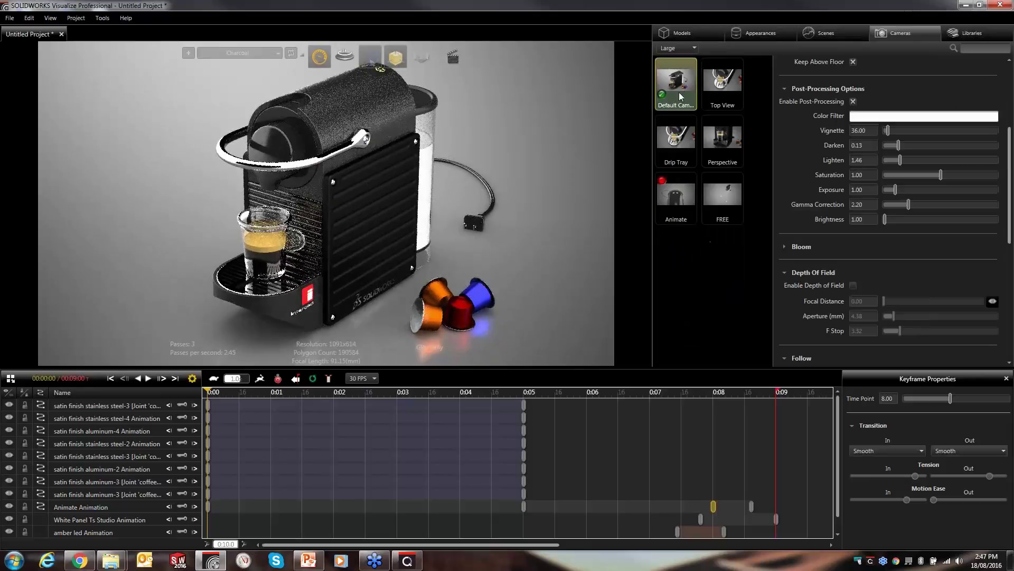
key(ctrl+v)
click(683, 267)
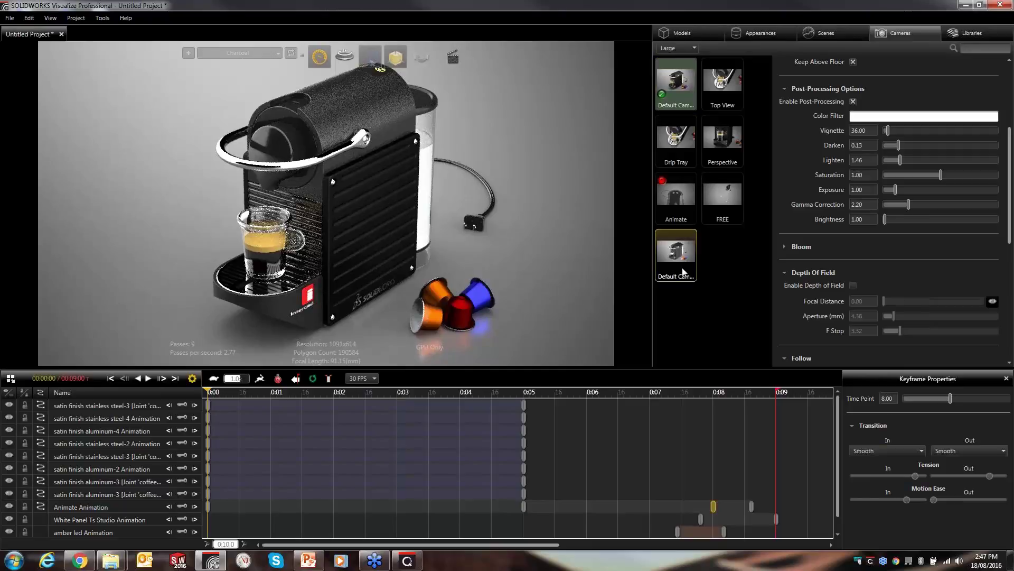
scroll(947, 69, up, 4)
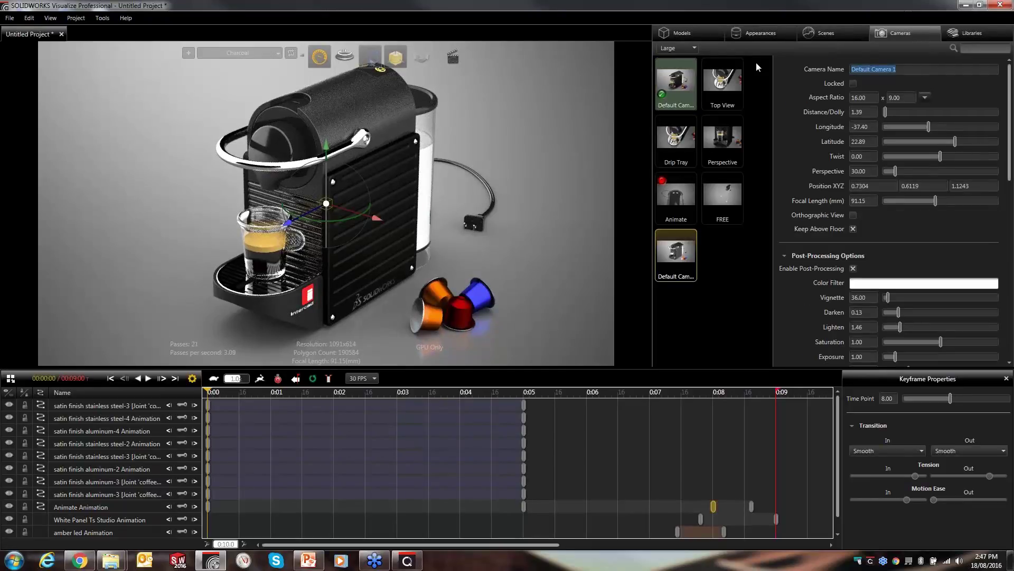
text(VR)
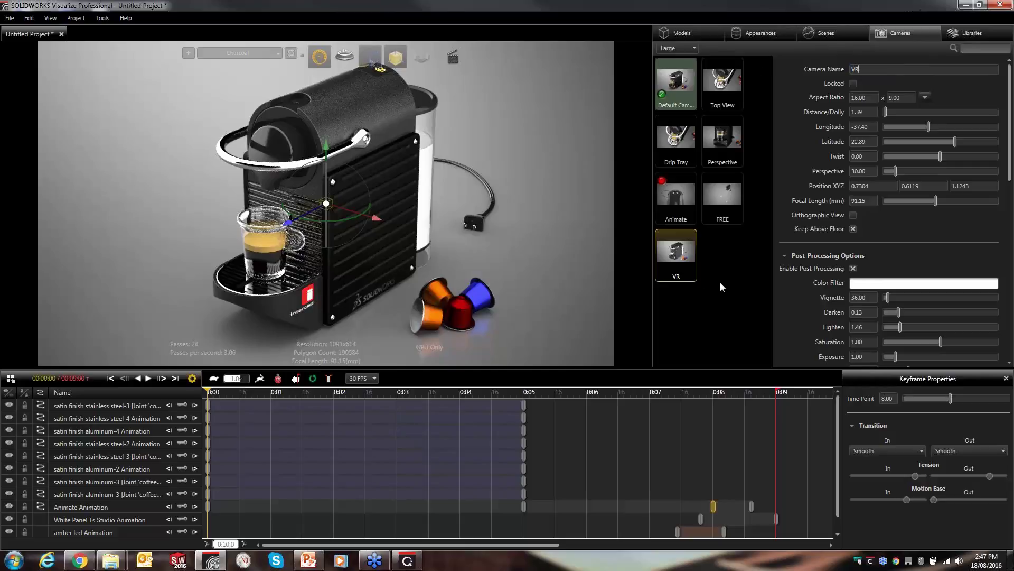
Make VR the active camera and switch the viewport back to the Preview renderer.
click(721, 282)
double_click(676, 253)
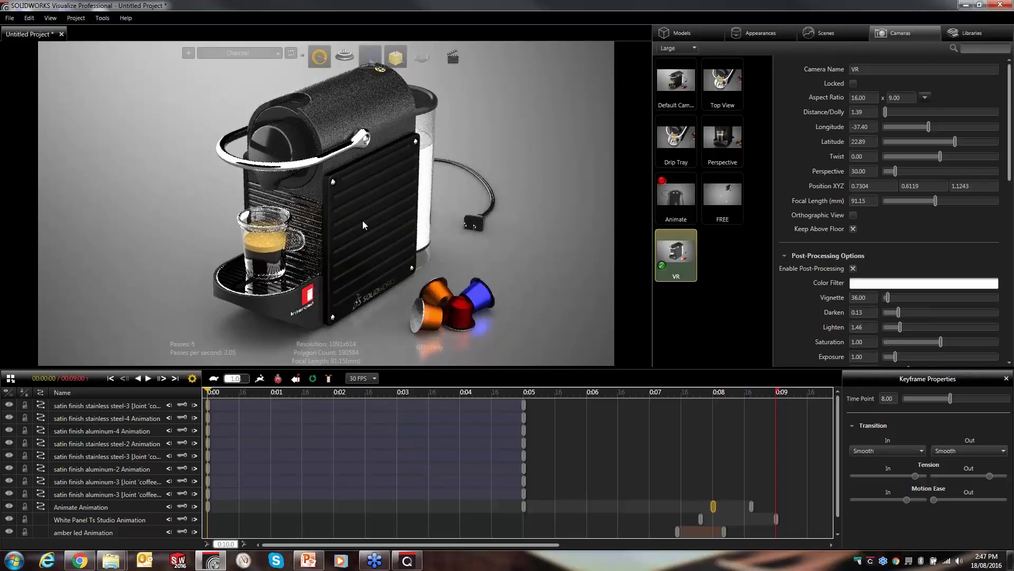
drag(362, 221, 439, 230)
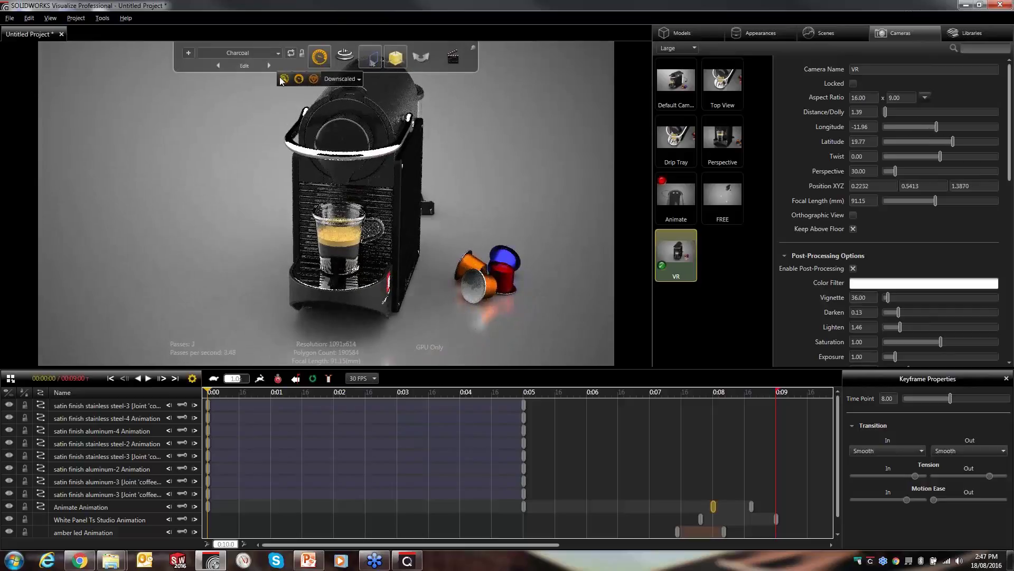
drag(382, 183, 455, 221)
click(366, 224)
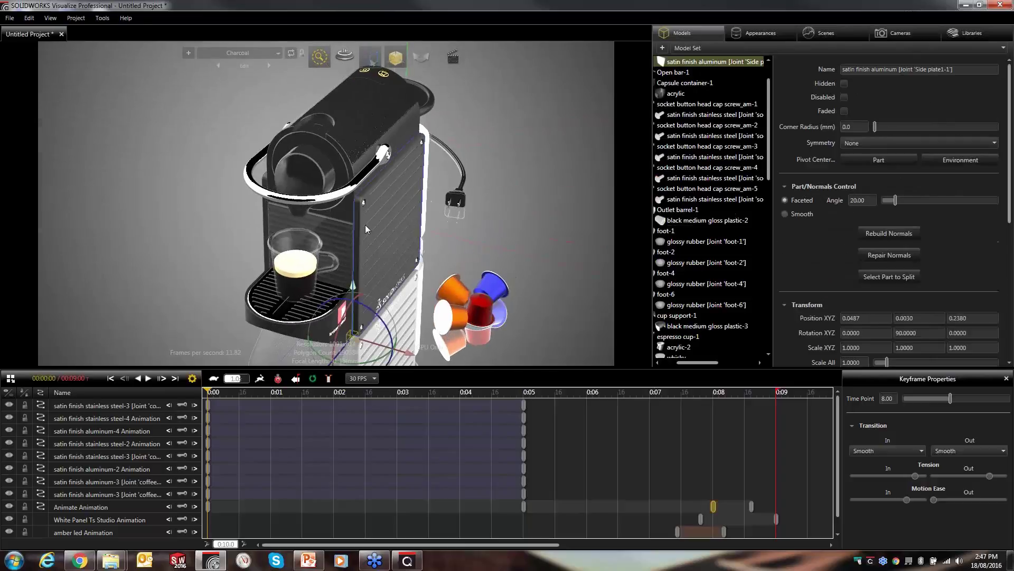
ctrl+click(265, 201)
scroll(382, 221, up, 3)
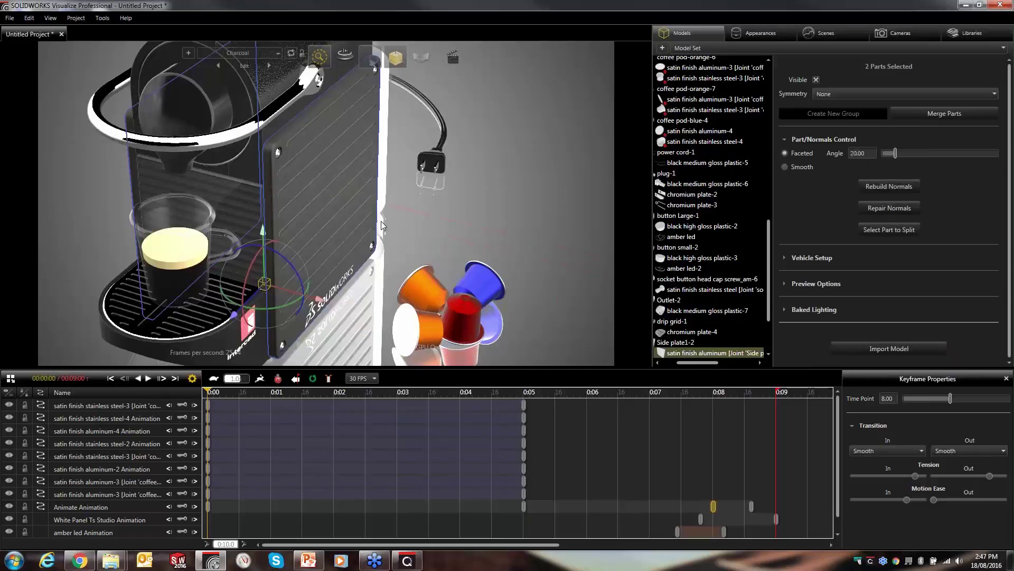
click(433, 240)
Orbit the VR camera to view the coffee machine's front from above, at longitude about 0.2 and latitude about 26.5.
scroll(363, 205, down, 4)
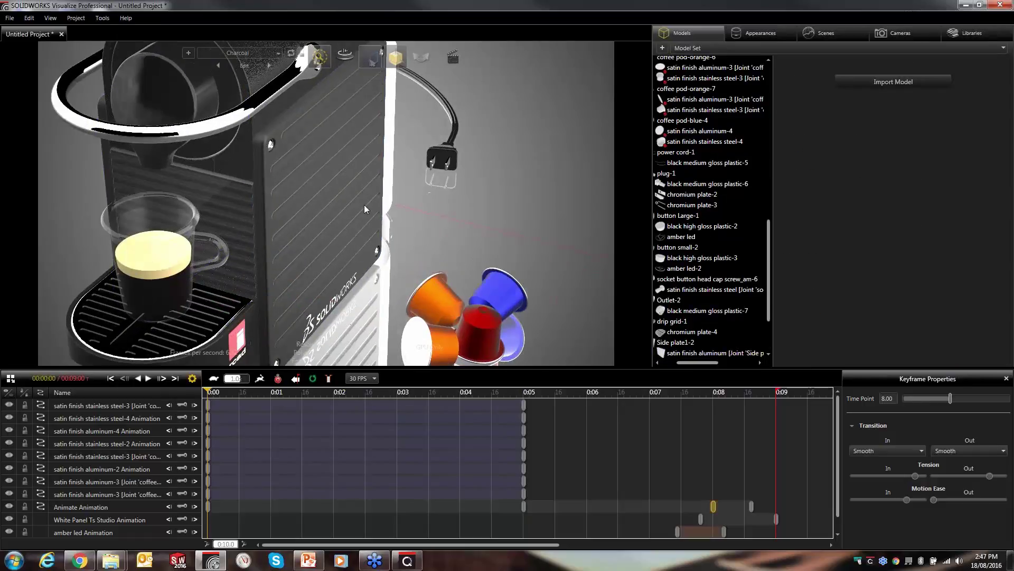
middle_drag(368, 286, 425, 301)
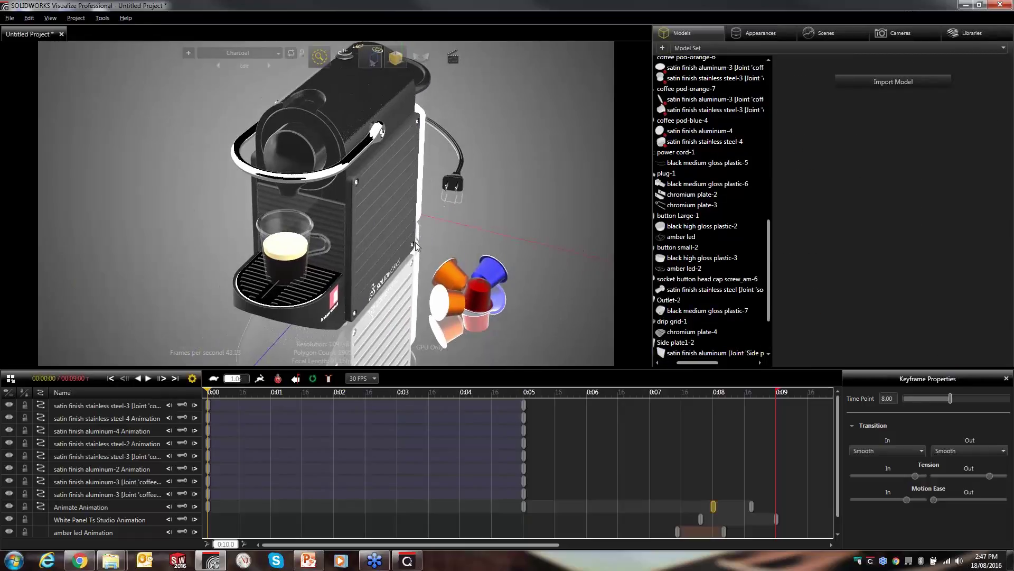
drag(366, 182, 412, 182)
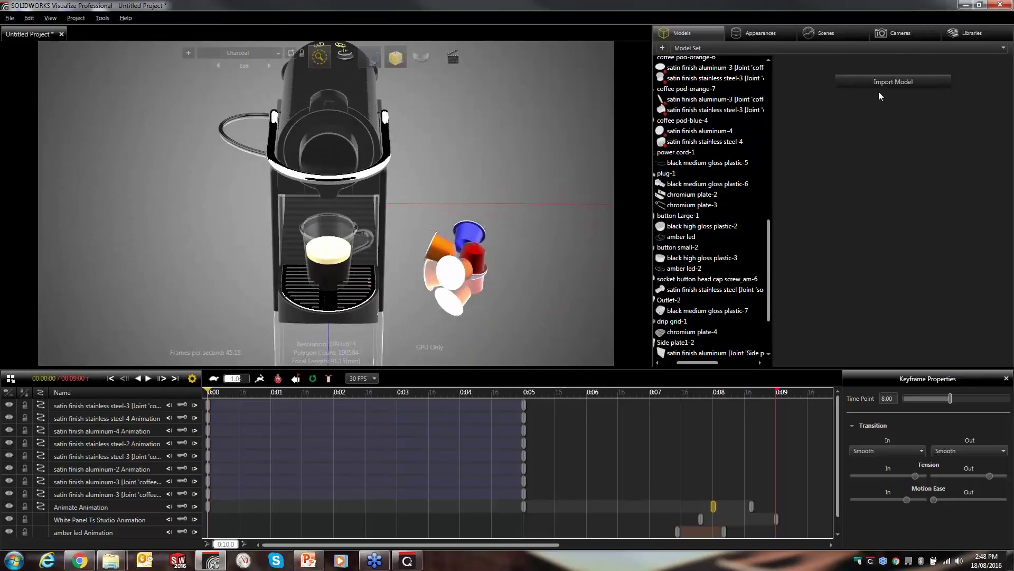
click(896, 33)
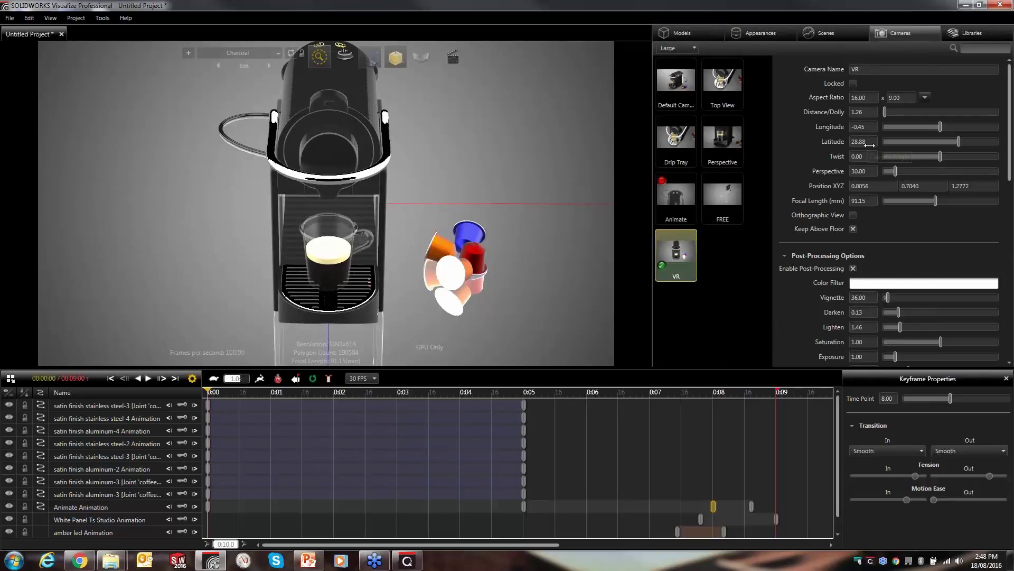
drag(382, 214, 387, 139)
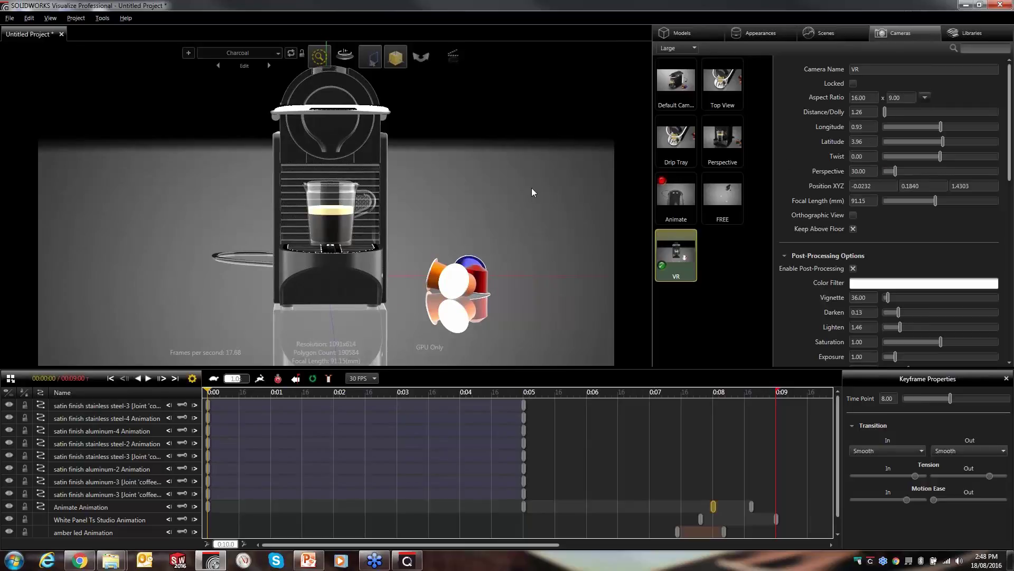
drag(531, 188, 532, 359)
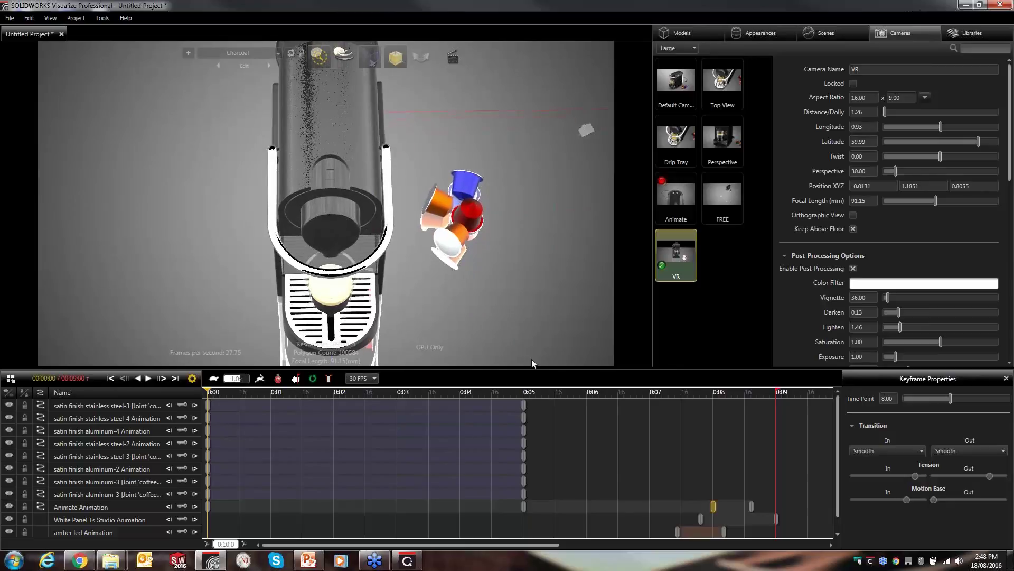
drag(473, 144, 438, 158)
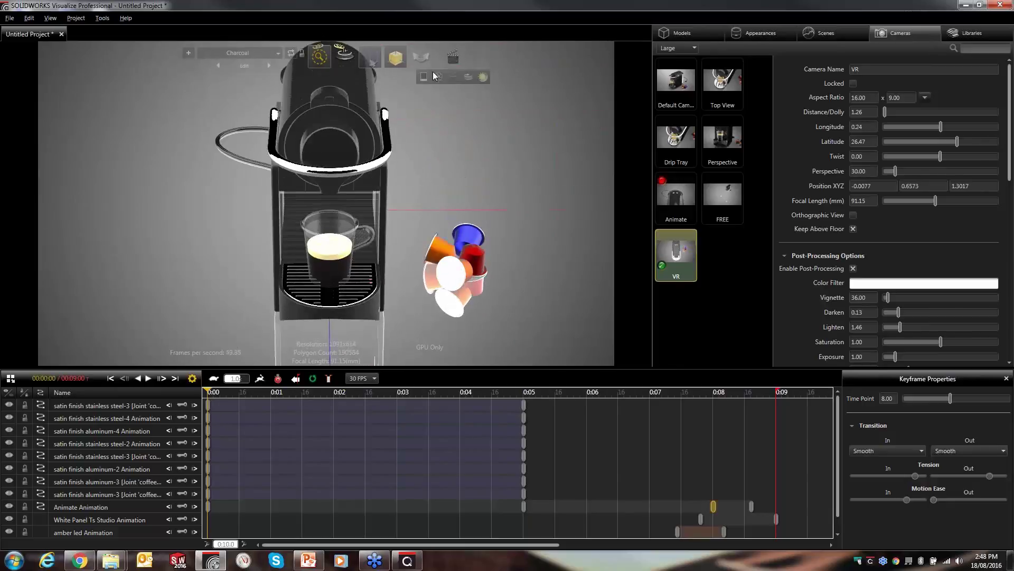
Open the snapshot output settings, set the output mode to VR, and send the render job to the queue.
mouse_move(400, 63)
mouse_move(460, 57)
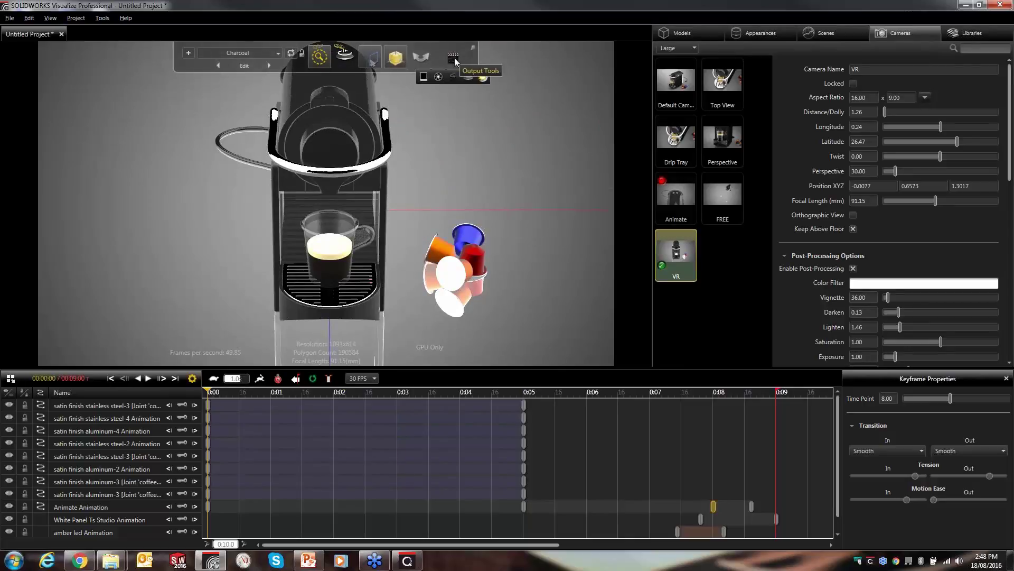
click(435, 78)
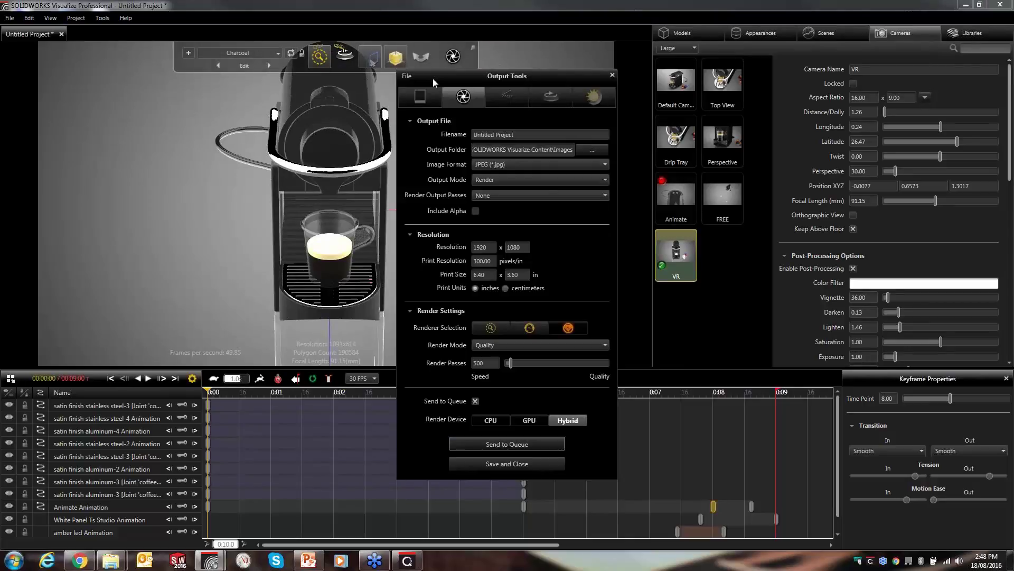
click(499, 179)
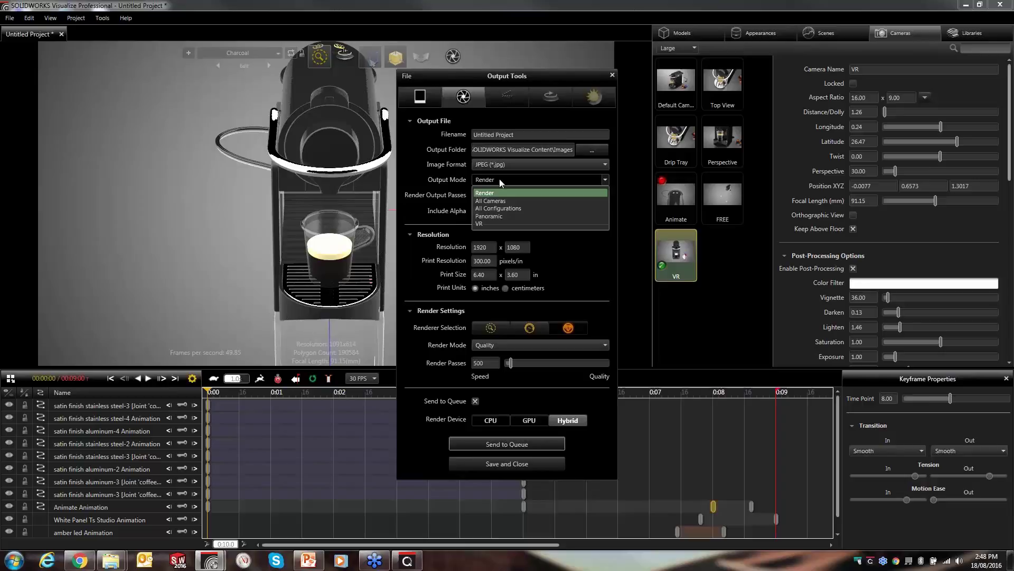
click(486, 224)
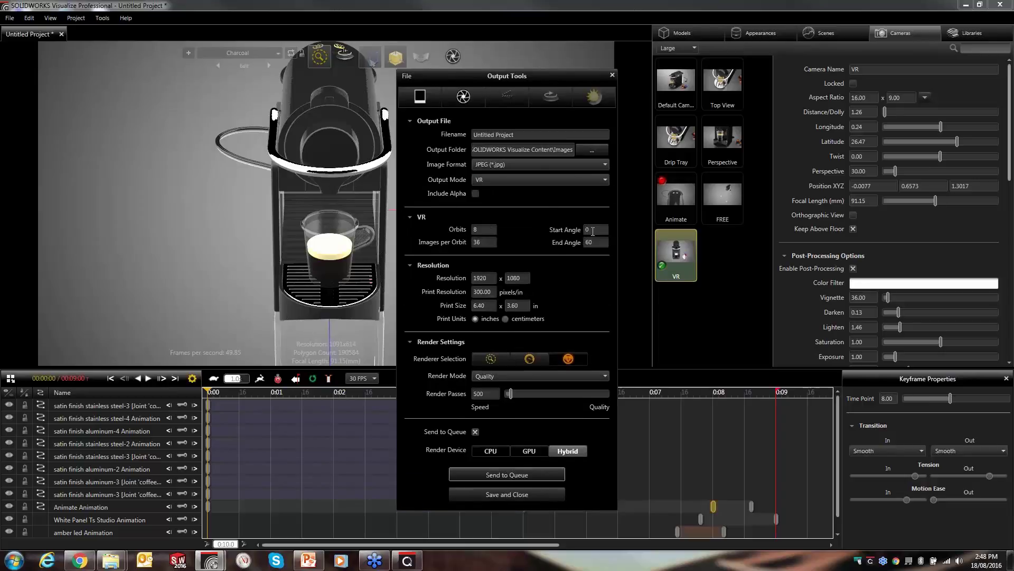
key(Tab)
click(490, 229)
click(533, 472)
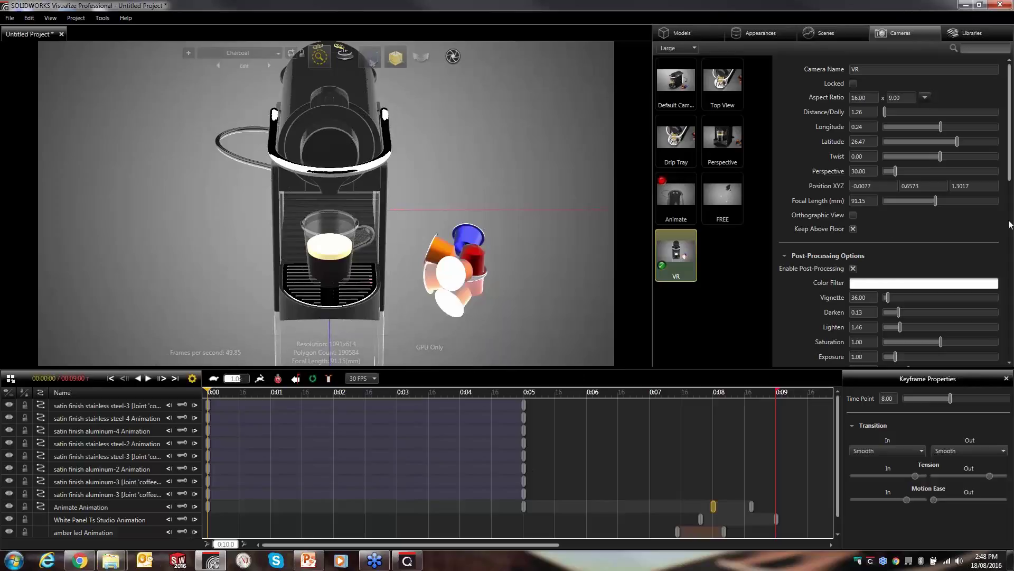
Reopen the output settings and change the output mode to Panoramic.
click(453, 57)
click(496, 165)
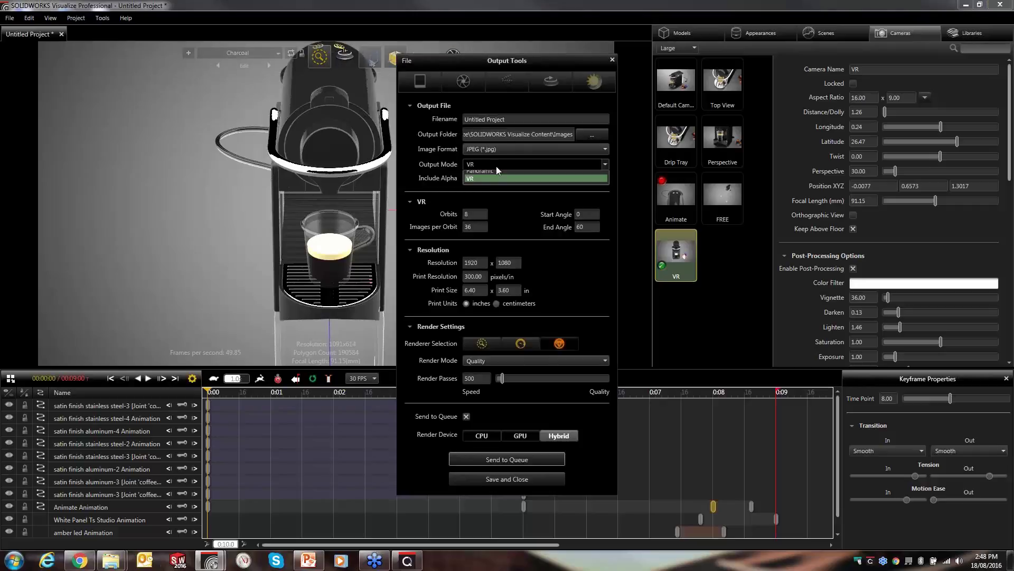
click(492, 201)
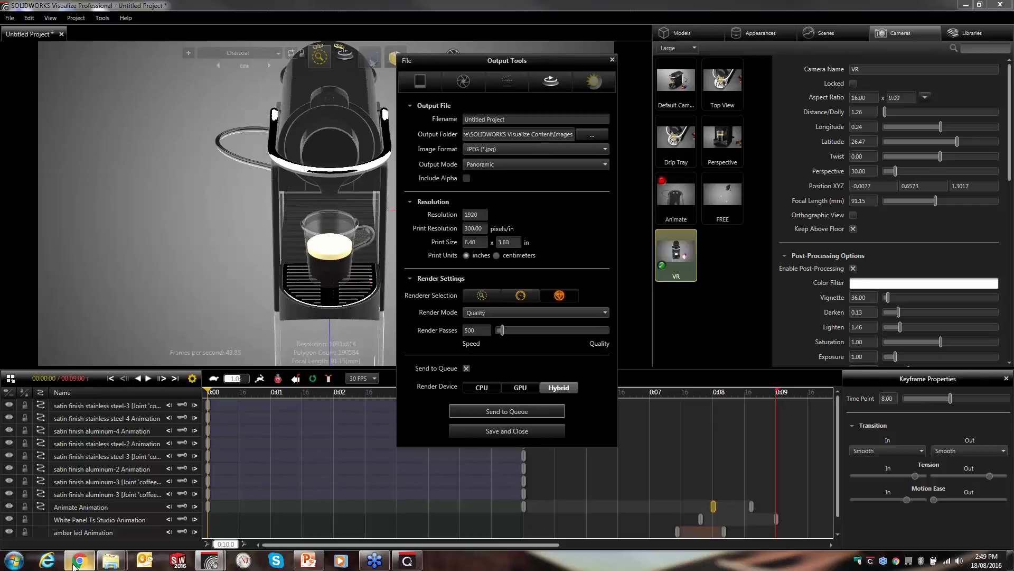
Switch to PowerPoint, present from slide 27 through the aircraft interior on slide 30, and end the show.
mouse_move(80, 564)
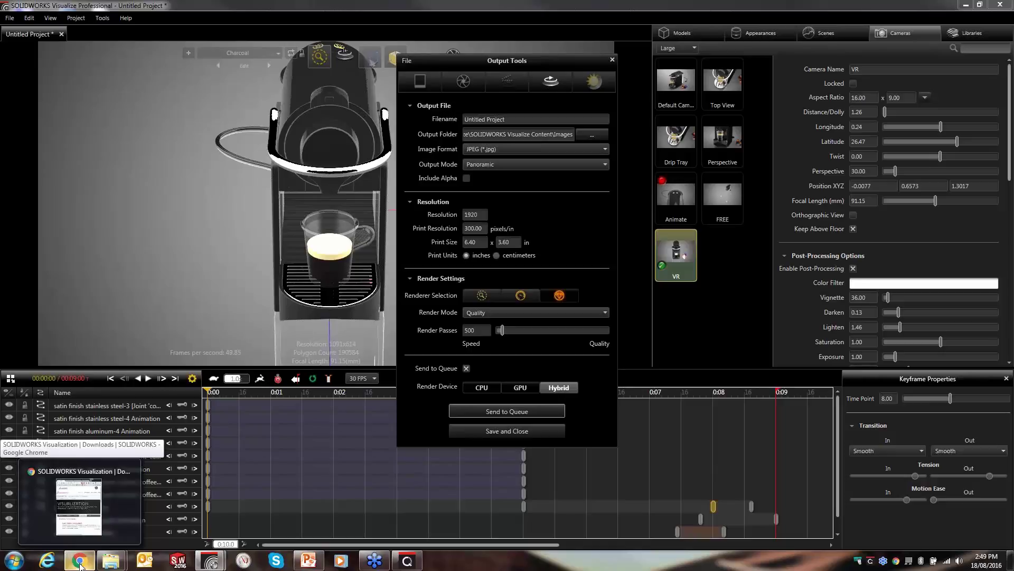
click(311, 563)
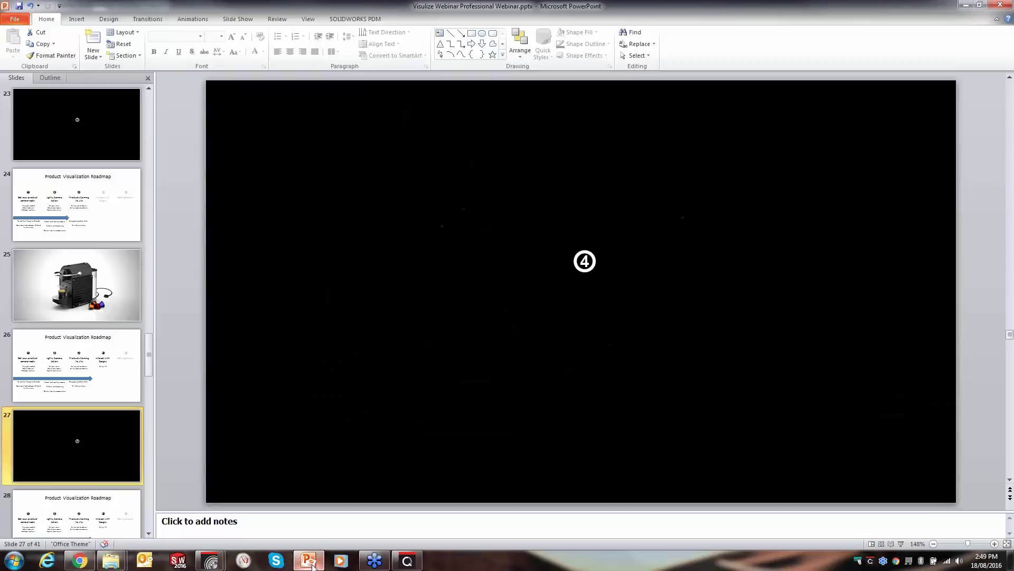
click(74, 460)
key(shift+F5)
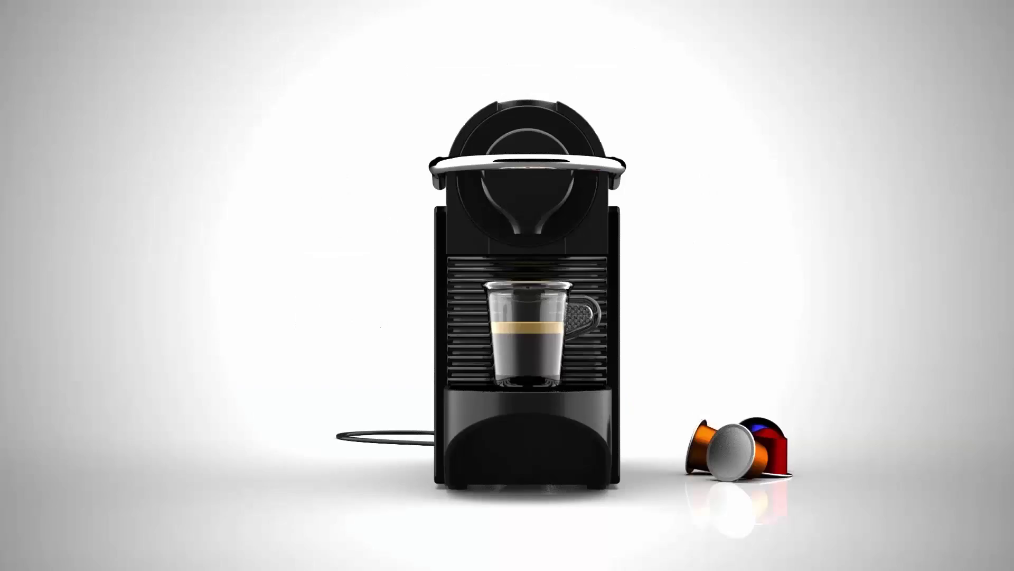
key(Right)
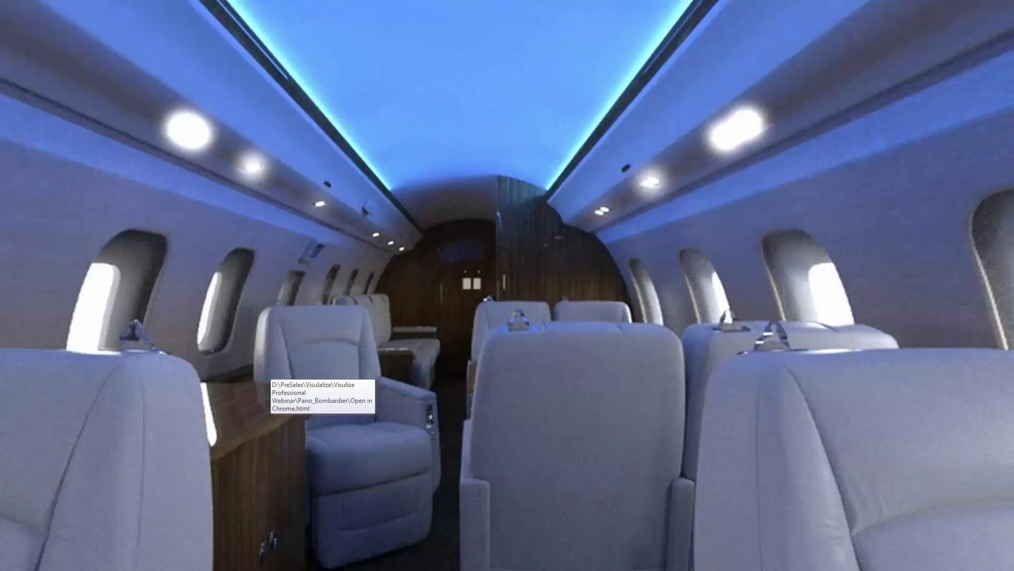
key(Escape)
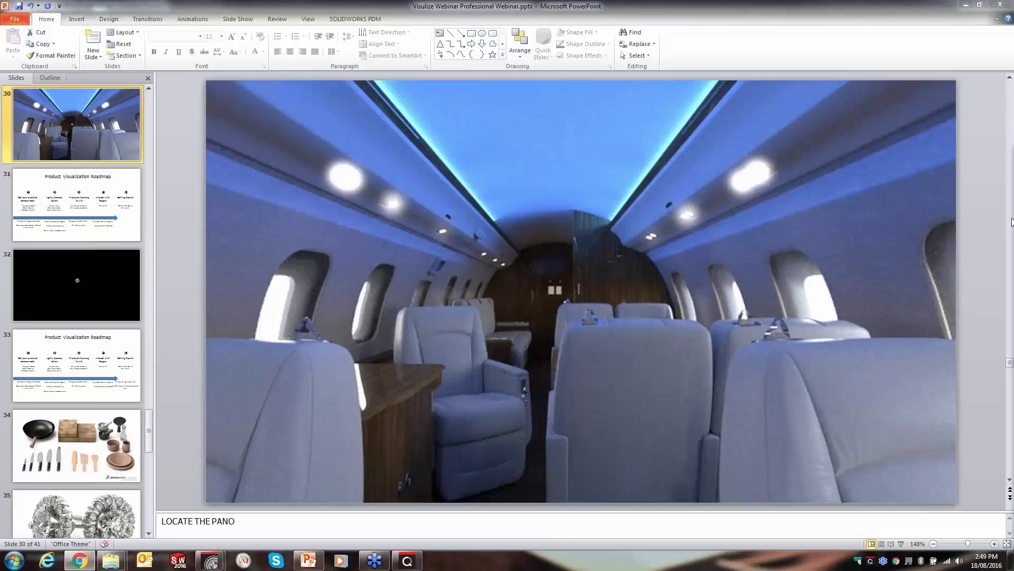
Switch to Chrome, open the espresso maker VR page, and rotate the coffee machine to inspect it from several angles.
key(alt+Tab)
click(622, 72)
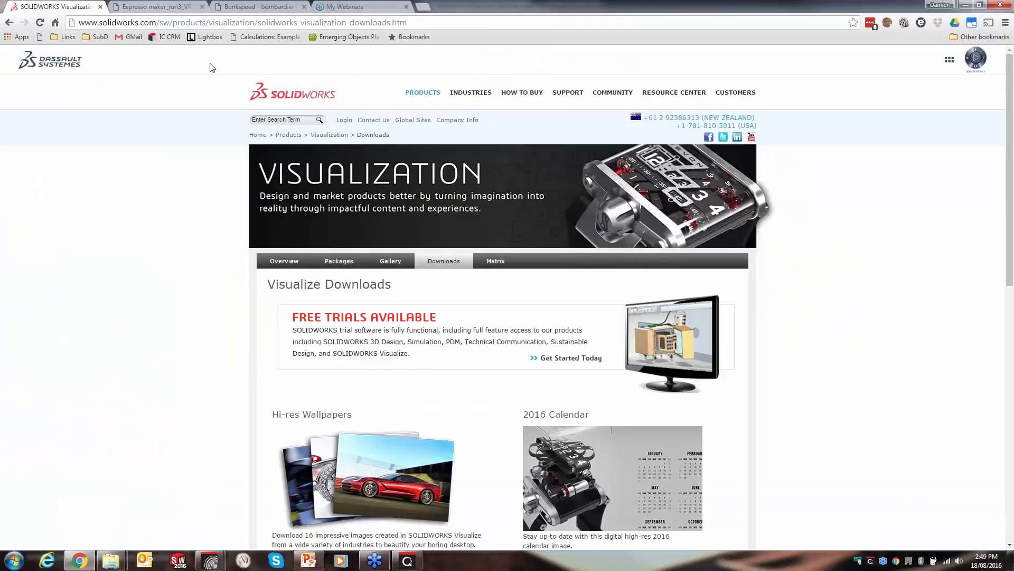
click(150, 8)
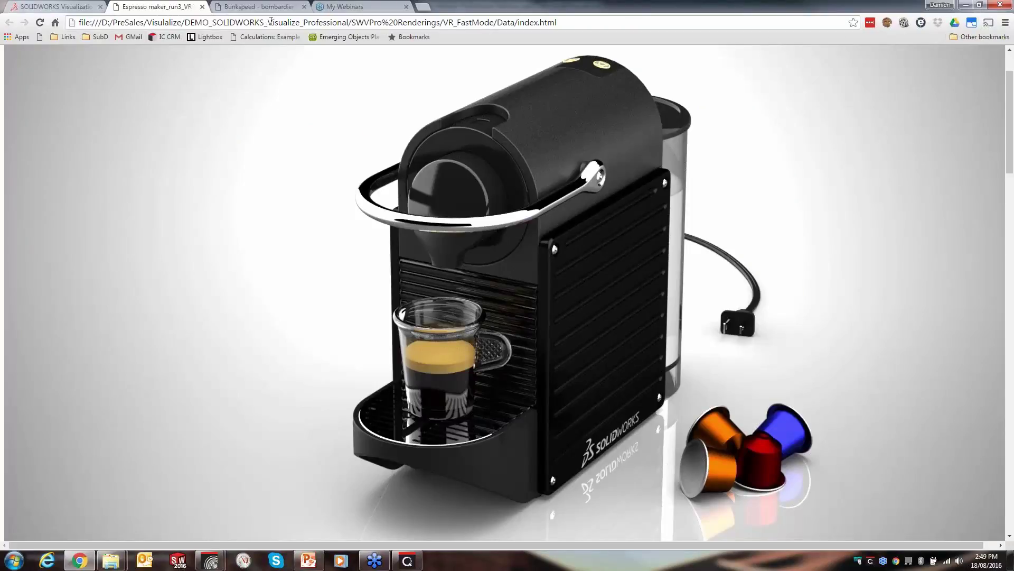
drag(344, 324, 1013, 567)
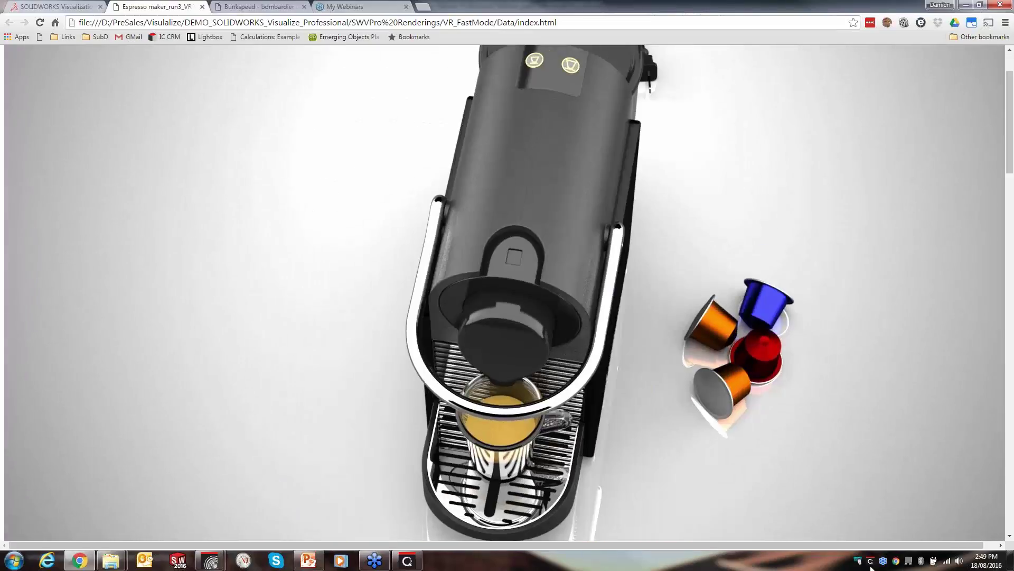
drag(871, 568, 573, 345)
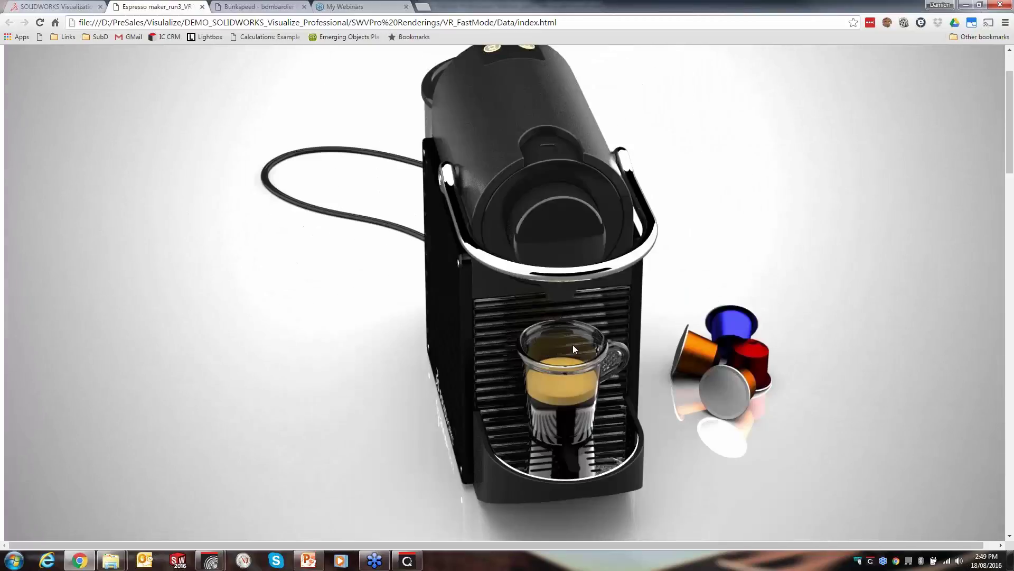
Open the Bombardier panorama page and look around the aircraft cabin.
click(241, 8)
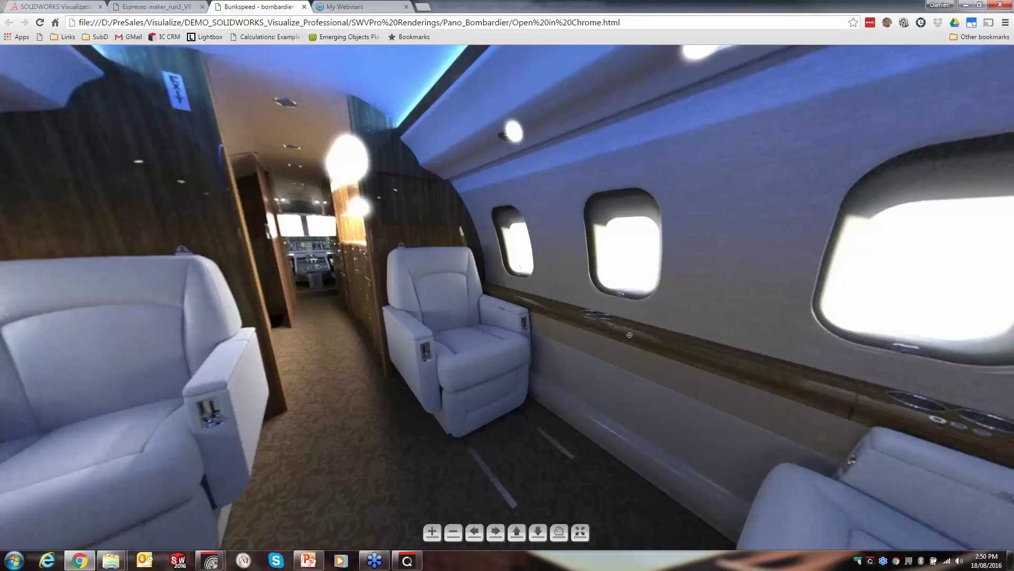
drag(629, 335, 592, 465)
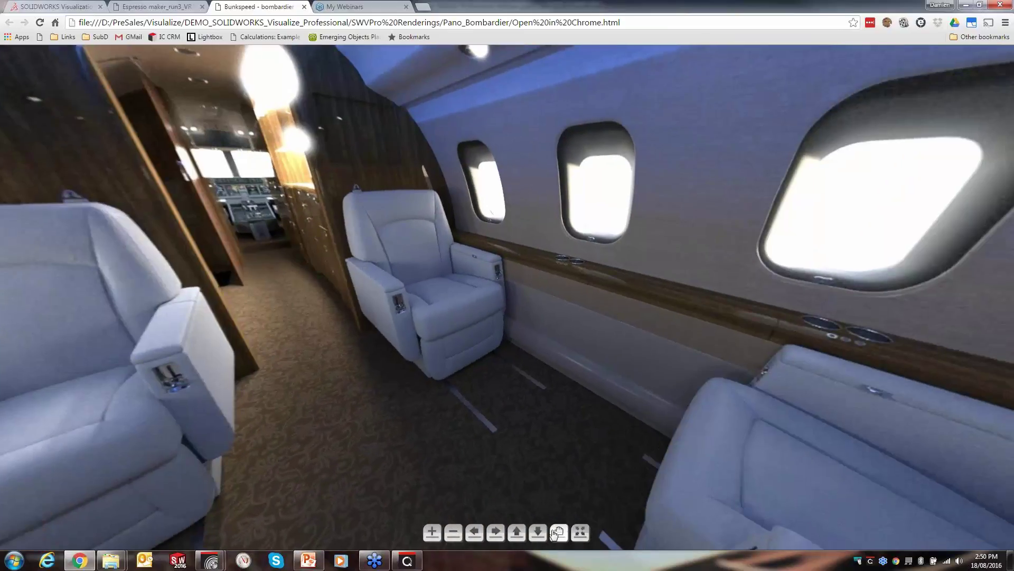
drag(359, 337, 393, 130)
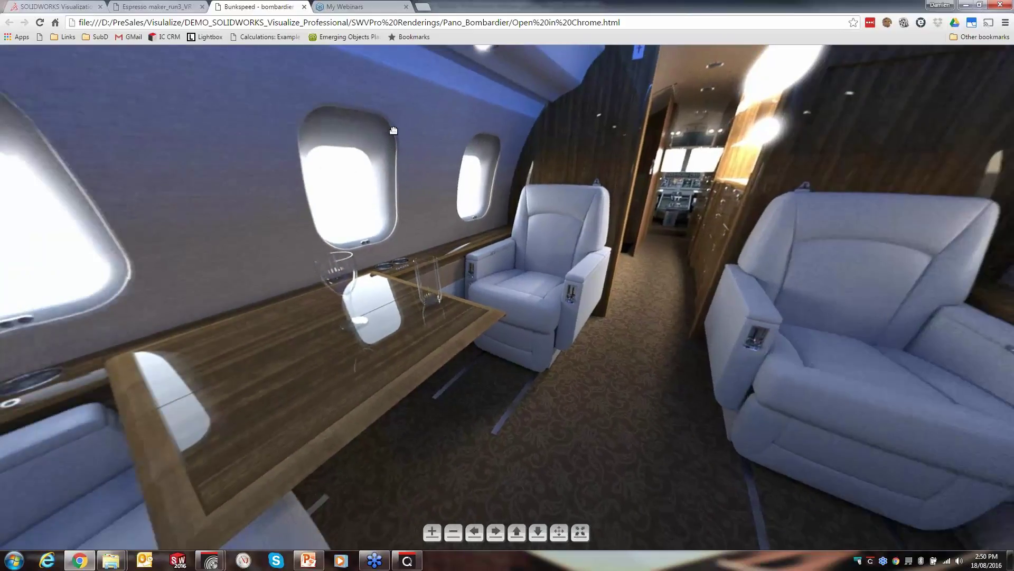
Return to PowerPoint, present from slide 30 past the Product Visualization Roadmap to slide 32, and end the show.
click(968, 6)
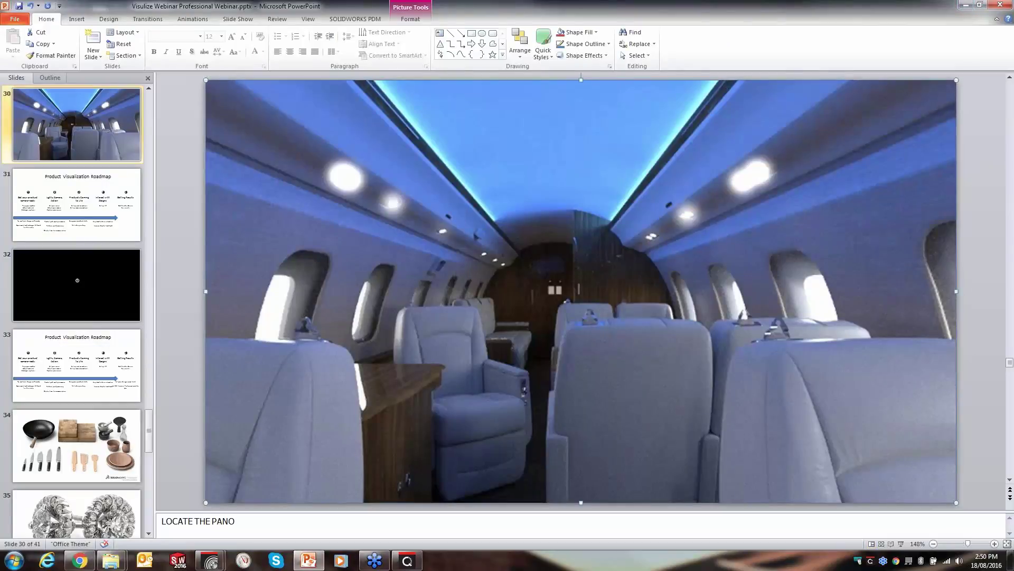
key(shift+F5)
key(Right)
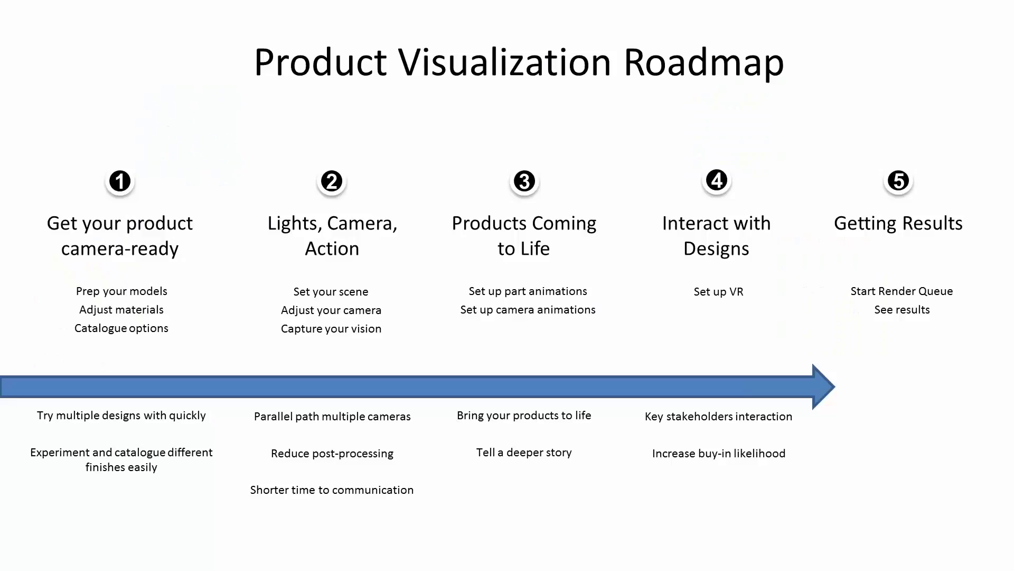
key(Right)
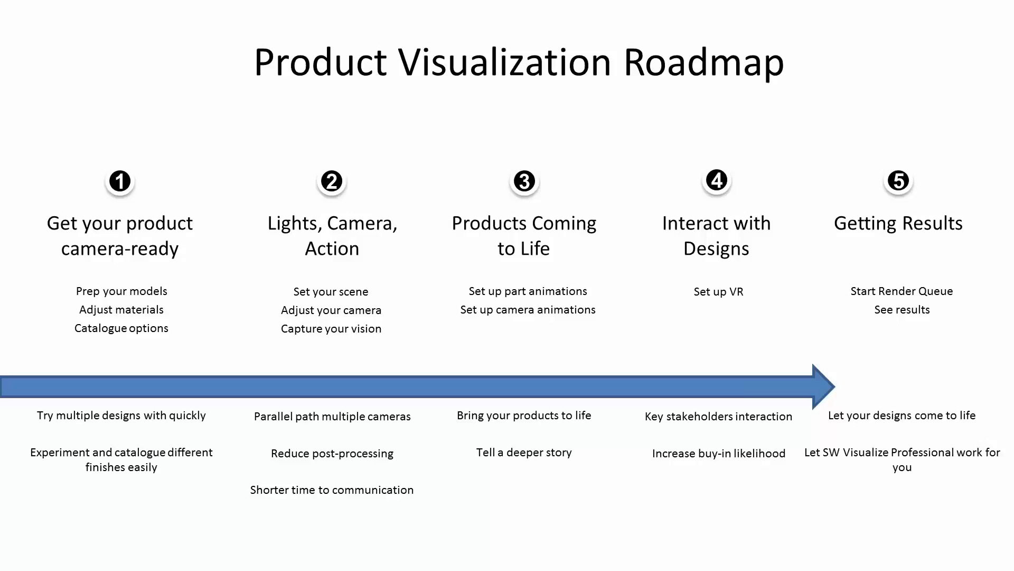
key(Right)
key(Escape)
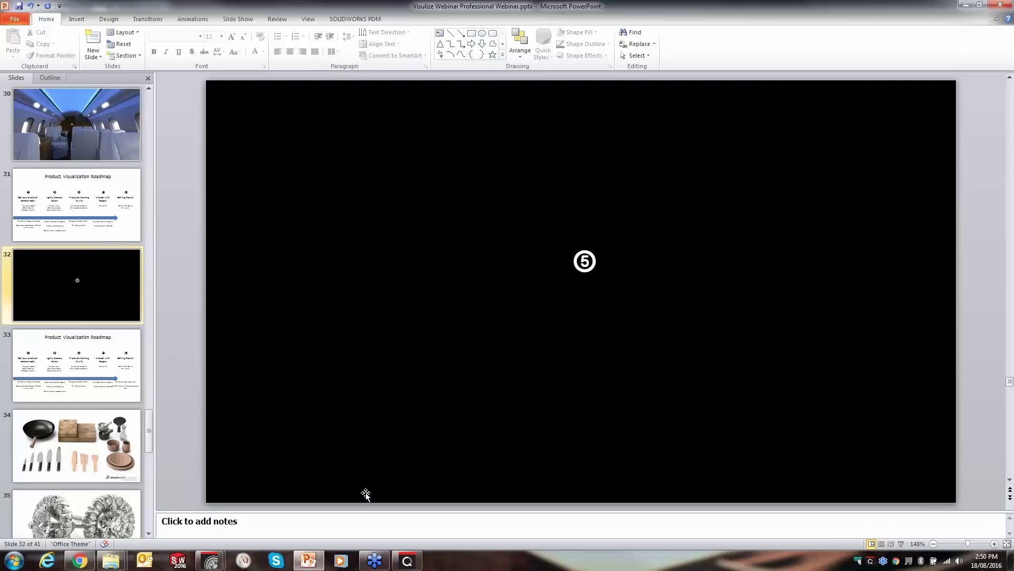
Switch to SOLIDWORKS Visualize Queue, review the queued jobs and the queue server options, and close the queue window.
click(408, 560)
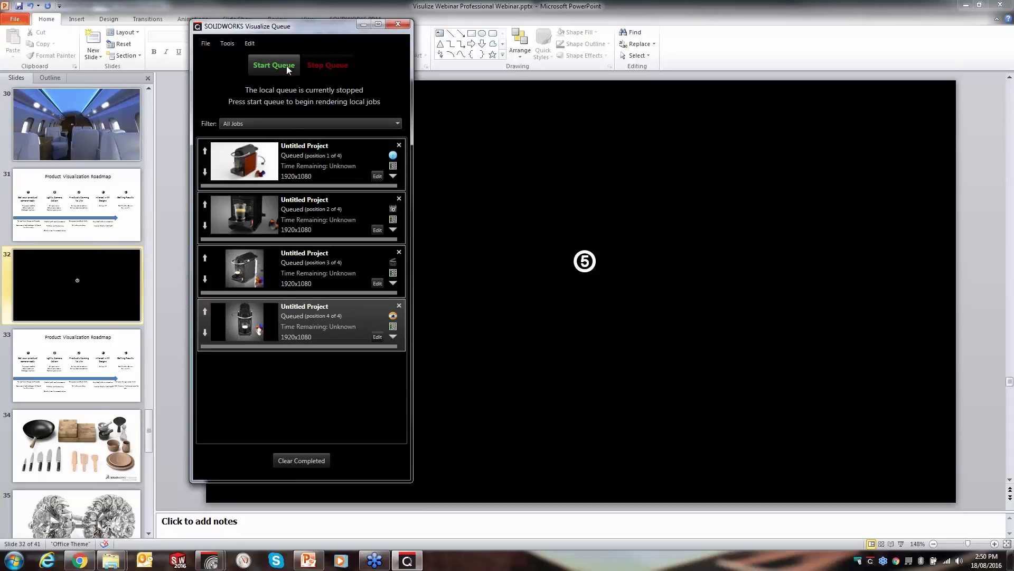
click(206, 43)
click(237, 56)
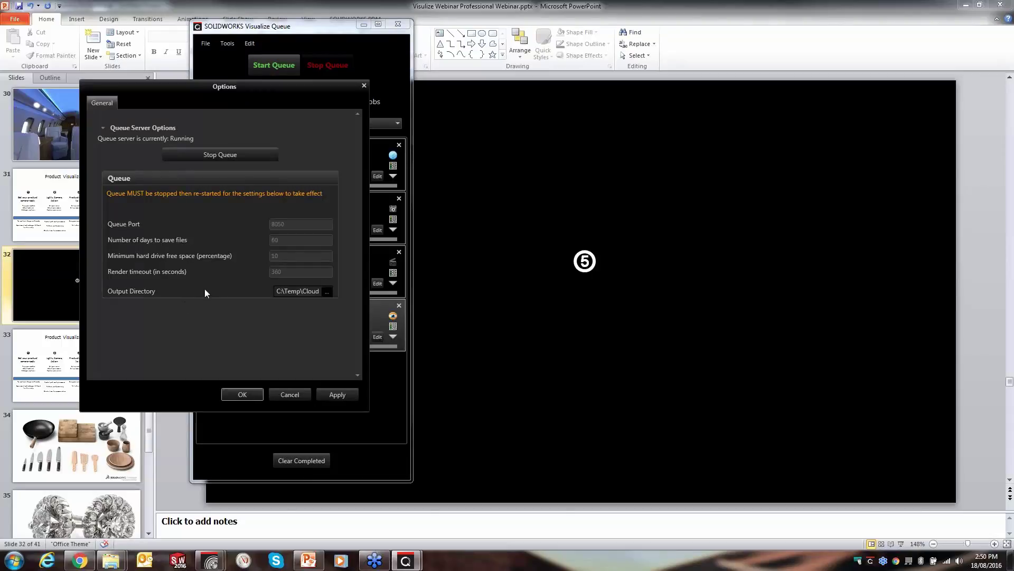
click(364, 85)
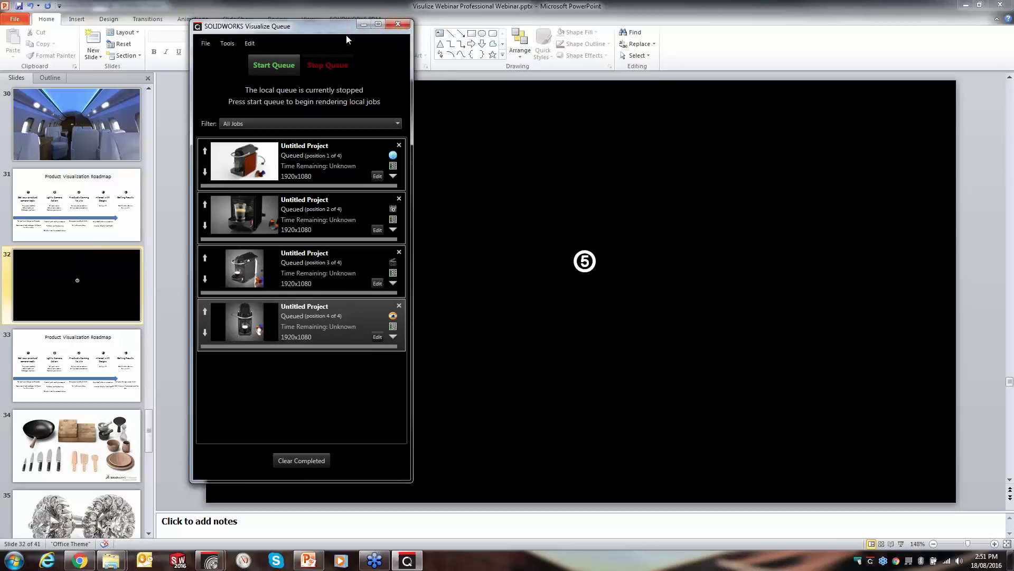
drag(343, 26, 425, 46)
click(481, 44)
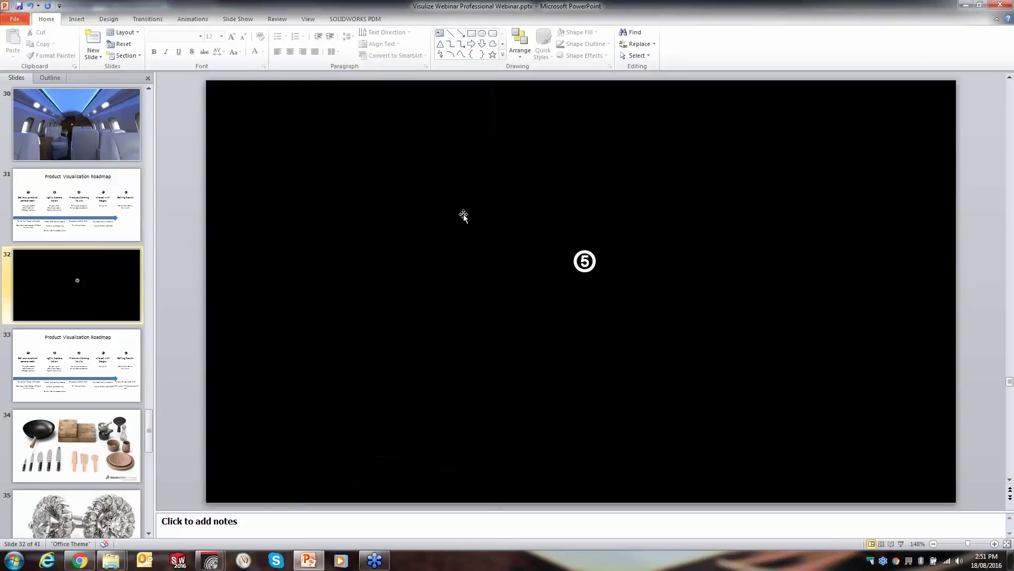
Resume the slide show from slide 32 and advance past the roadmap and kitchenware to the diamond earrings slide.
key(shift+F5)
key(Right)
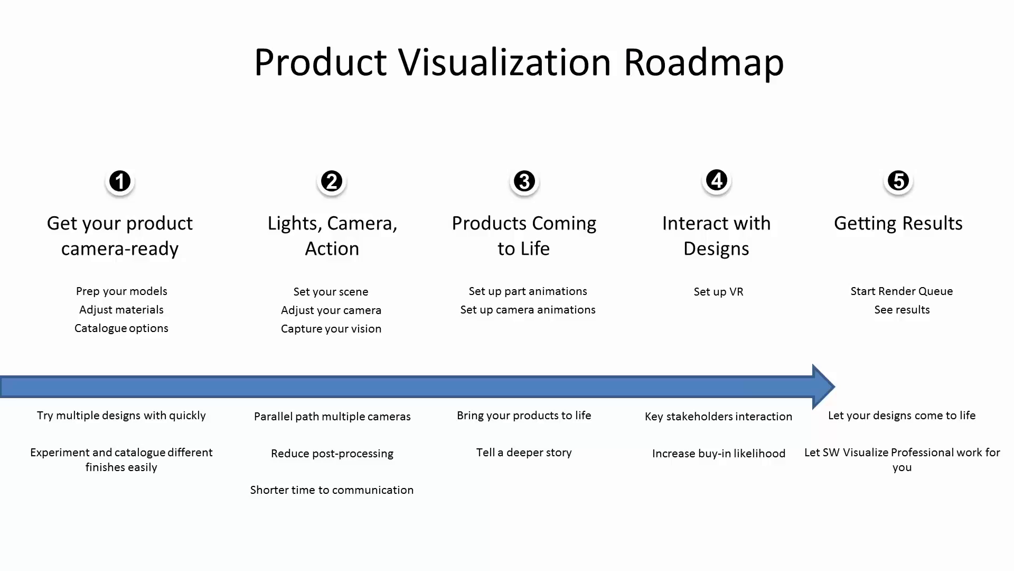
key(Right)
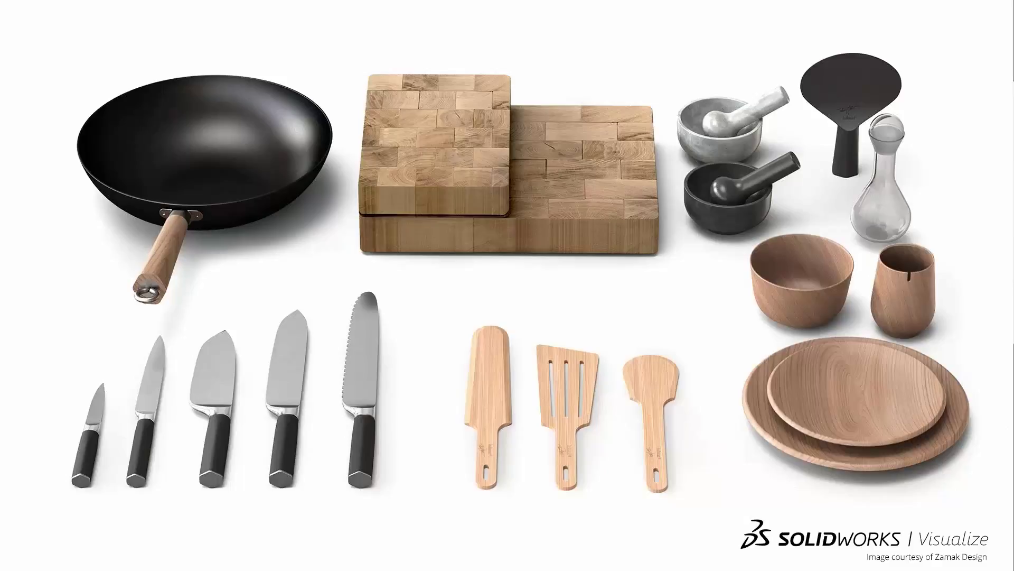
key(Right)
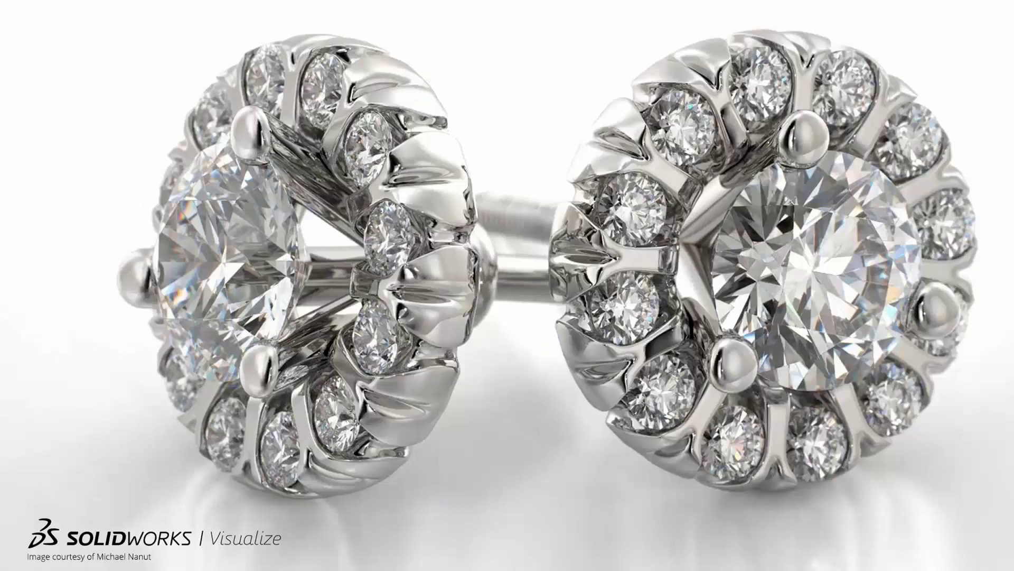